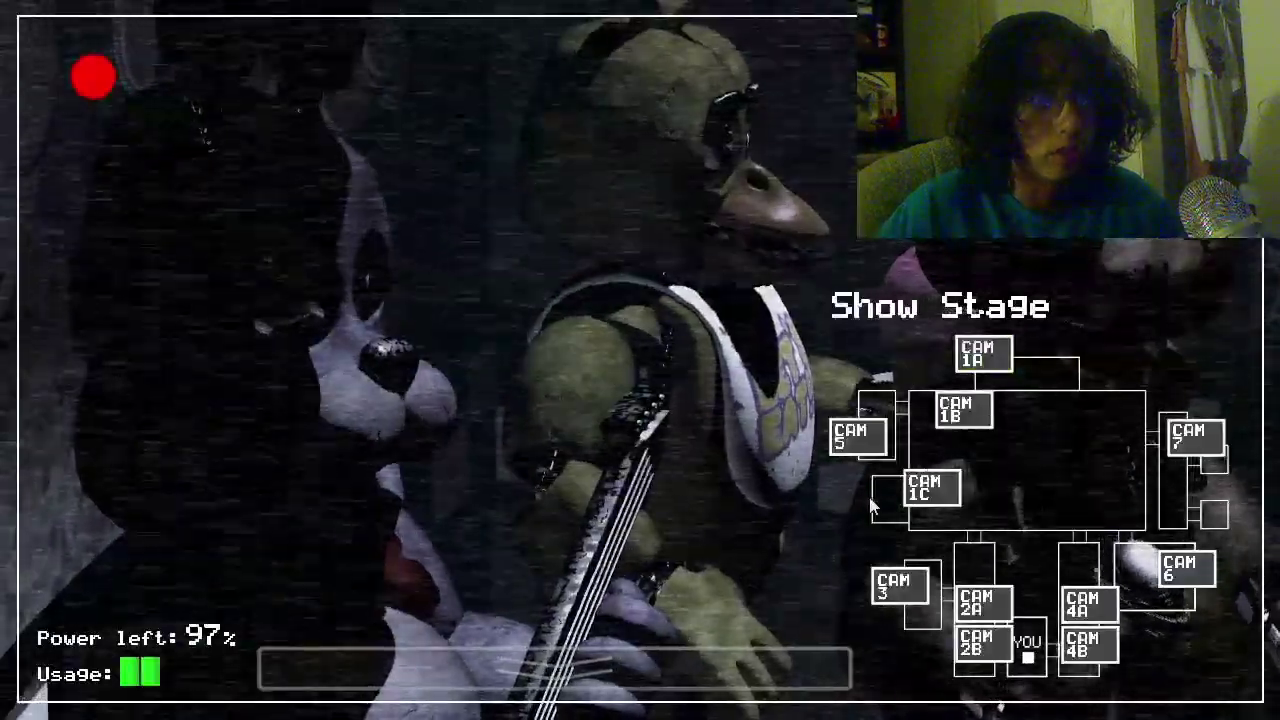
Step: Check Pirate Cove, Dining Area and Backstage cameras, glancing at the office in between
click(932, 488)
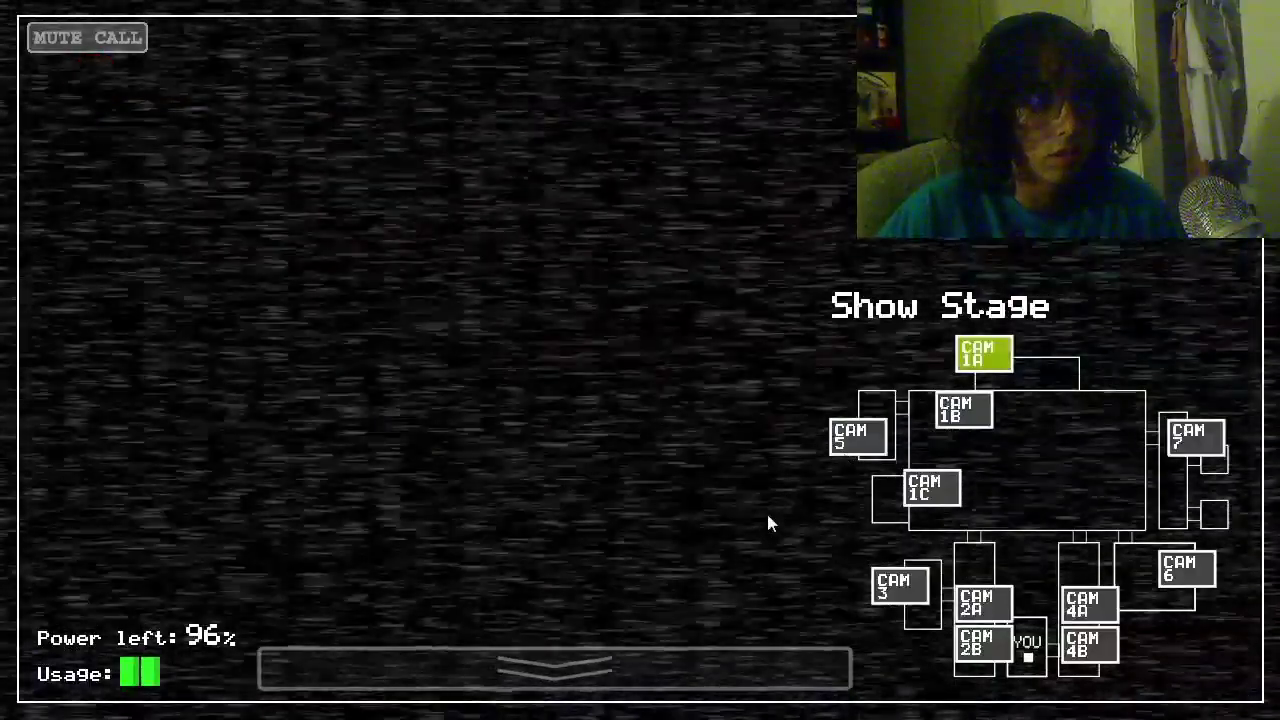
mouse_move(555, 669)
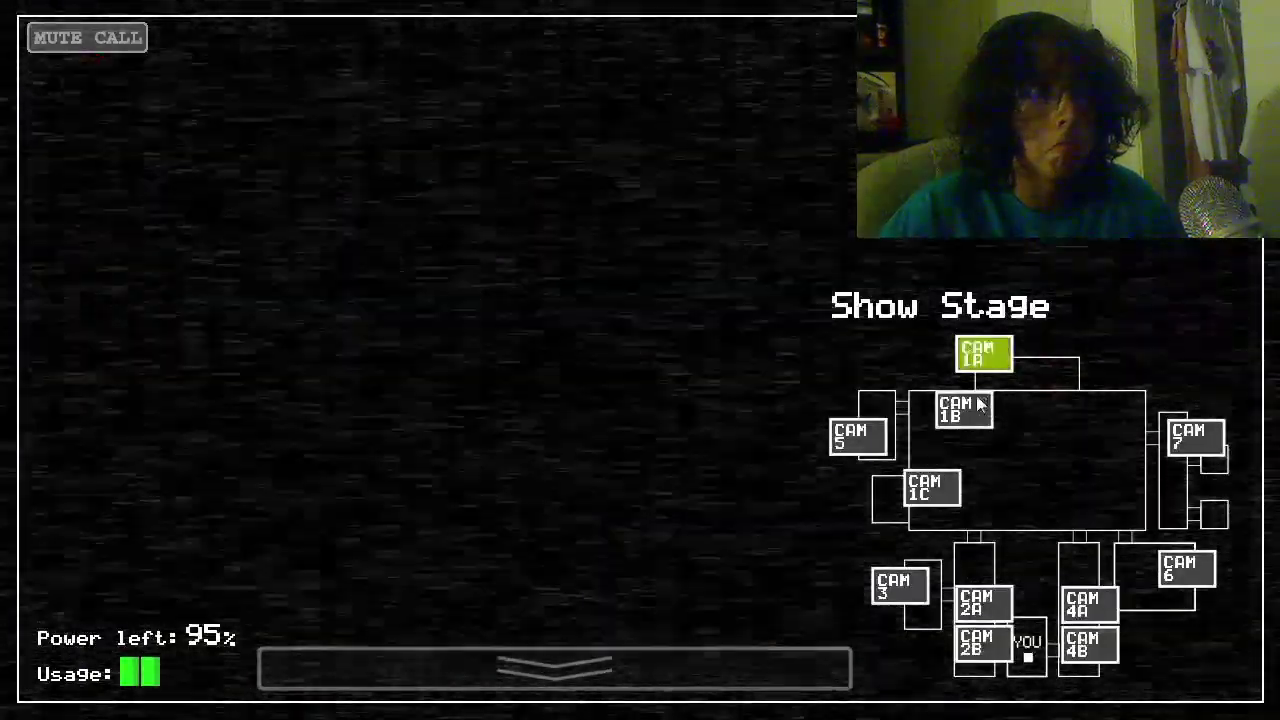
click(555, 668)
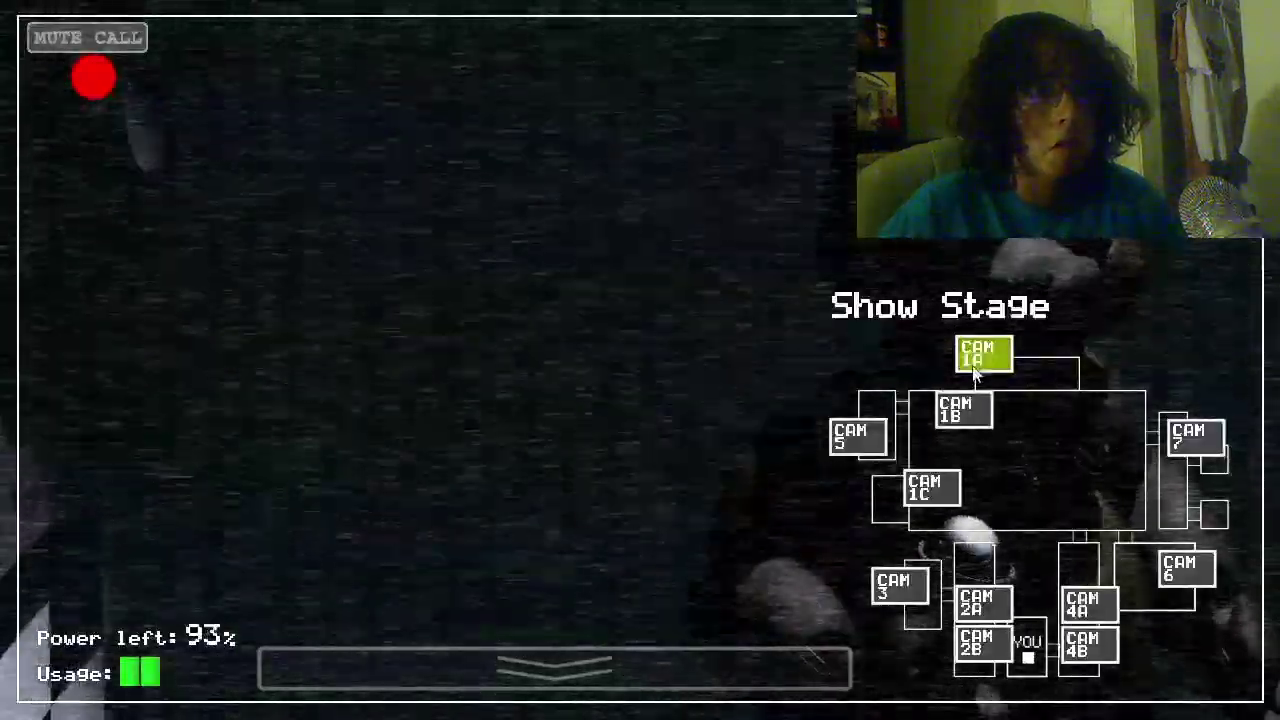
click(960, 410)
click(858, 437)
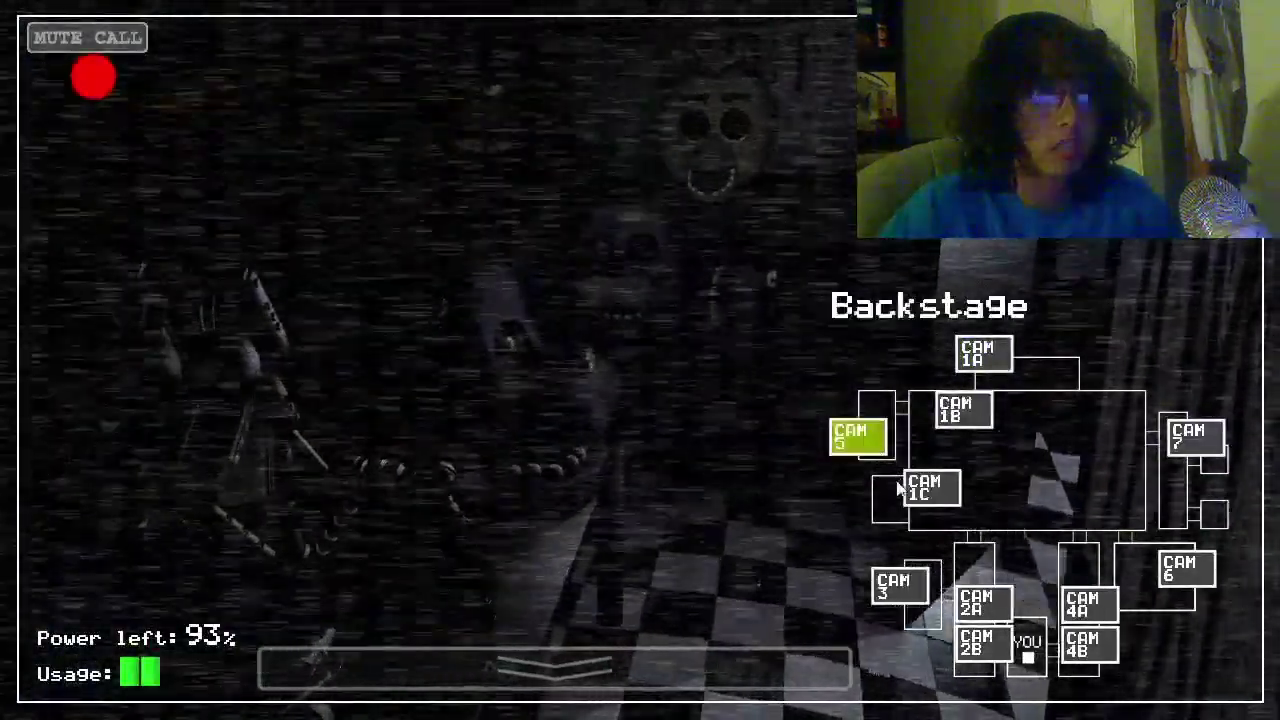
click(930, 488)
click(555, 668)
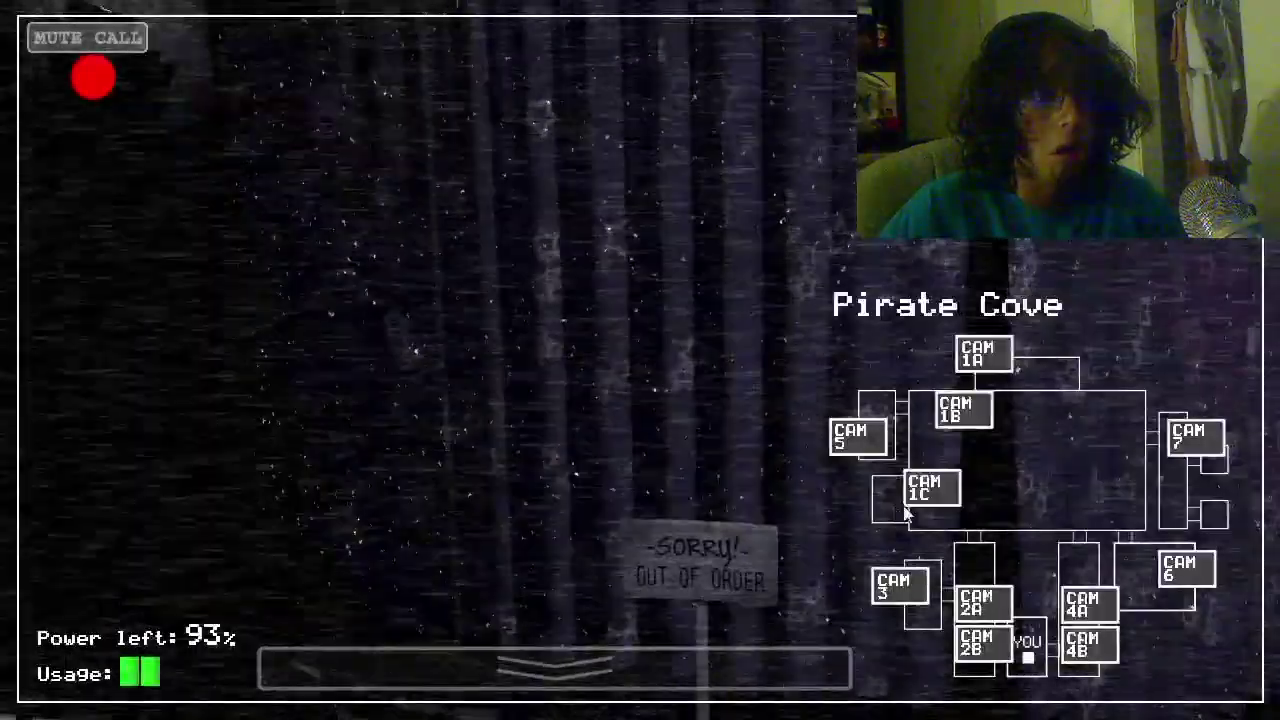
Step: Sweep West Hall, East Hall, Kitchen, Restrooms, Dining Area, Pirate Cove and Backstage feeds
click(985, 645)
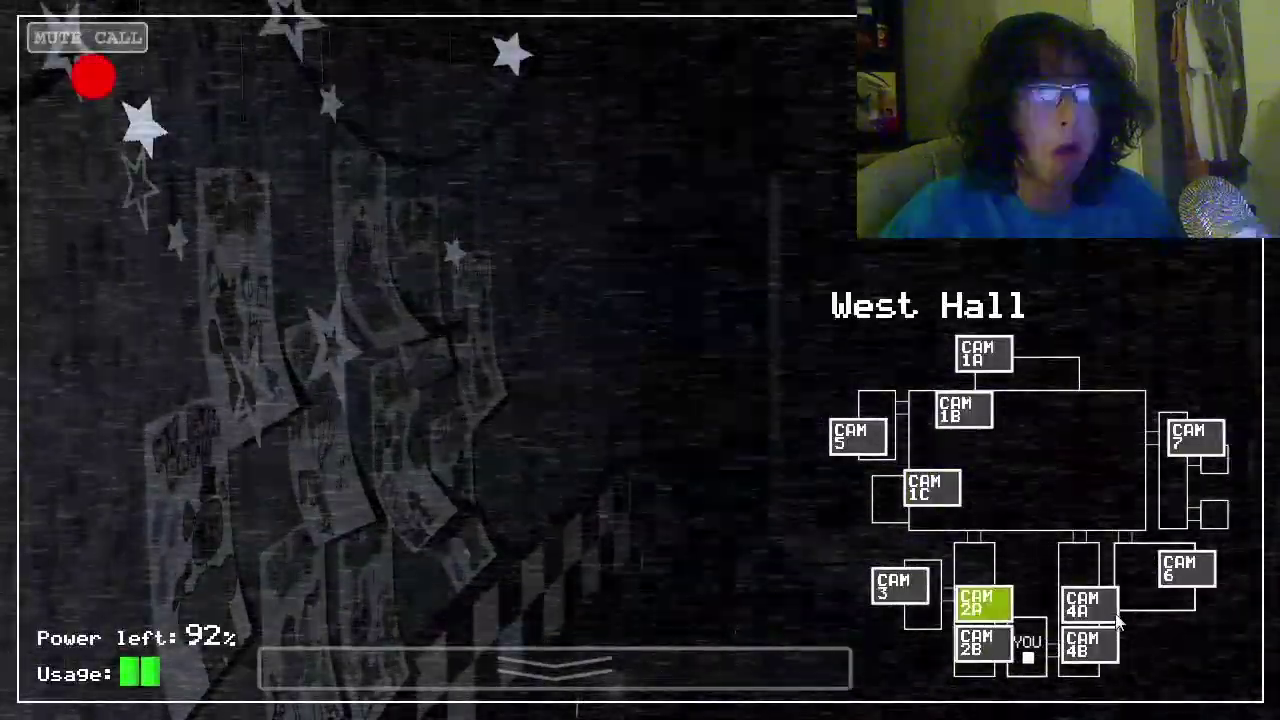
click(1083, 603)
click(1183, 567)
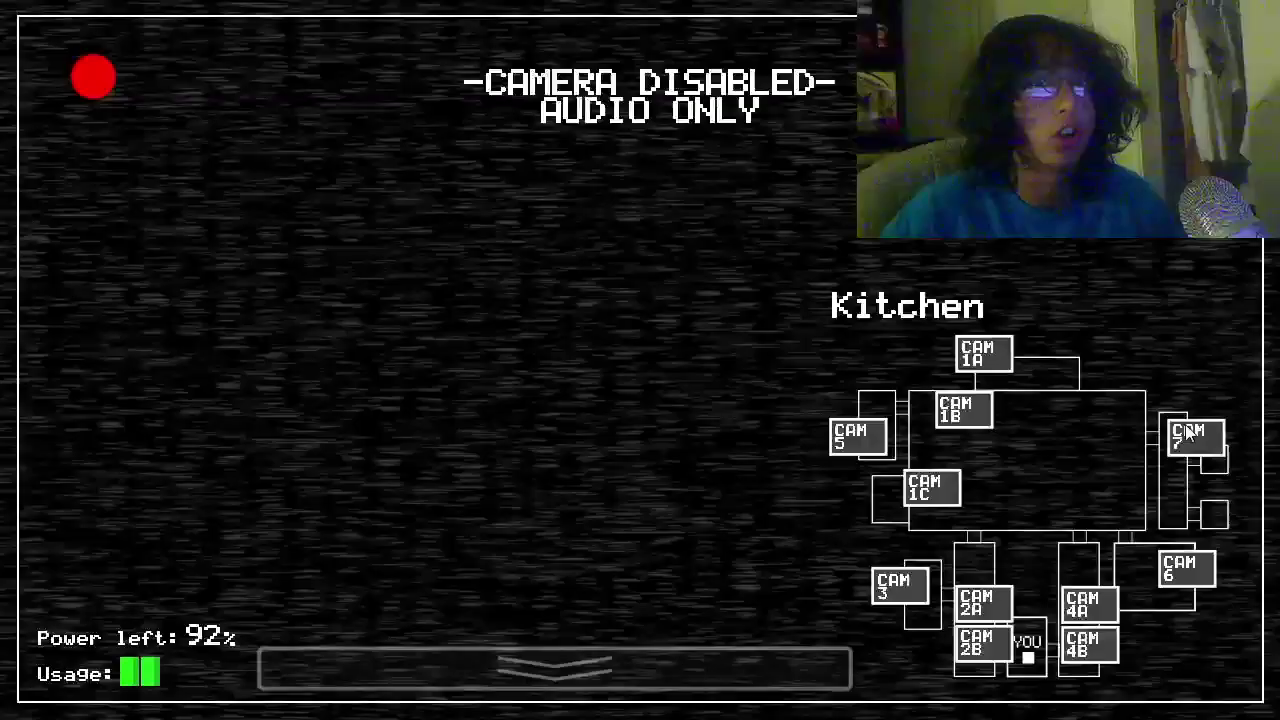
click(1192, 437)
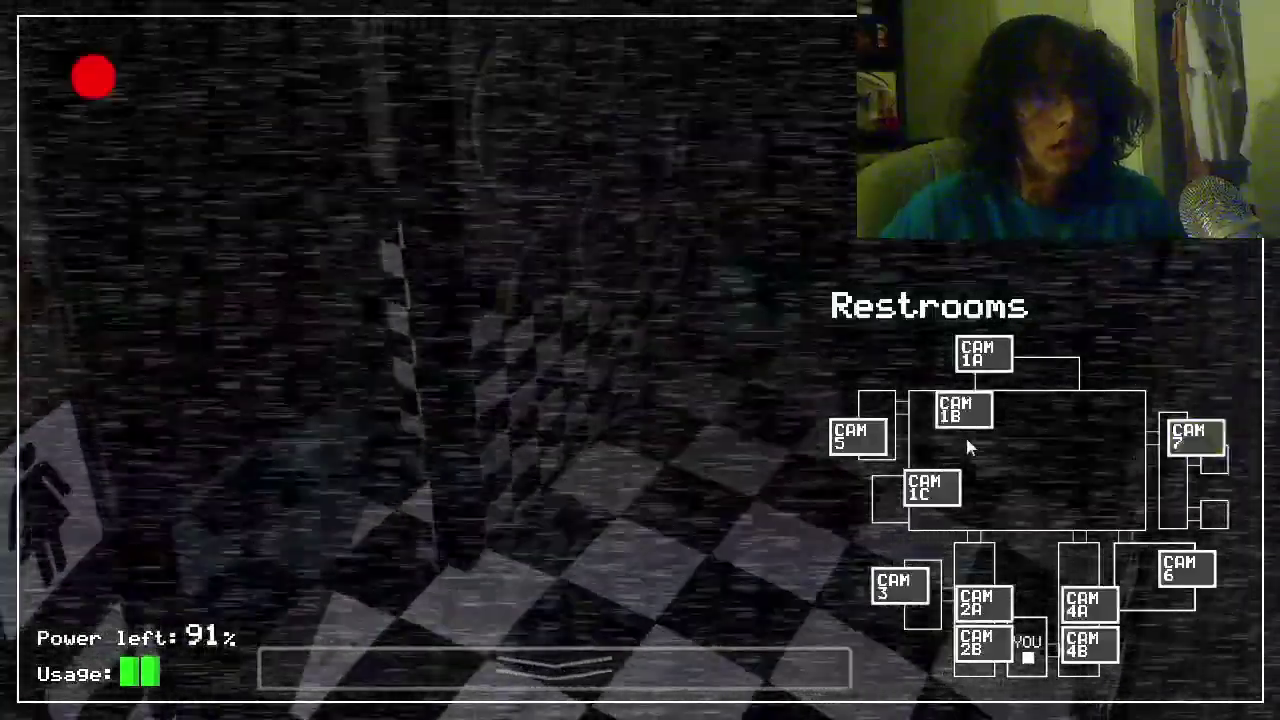
click(963, 415)
click(930, 488)
click(860, 440)
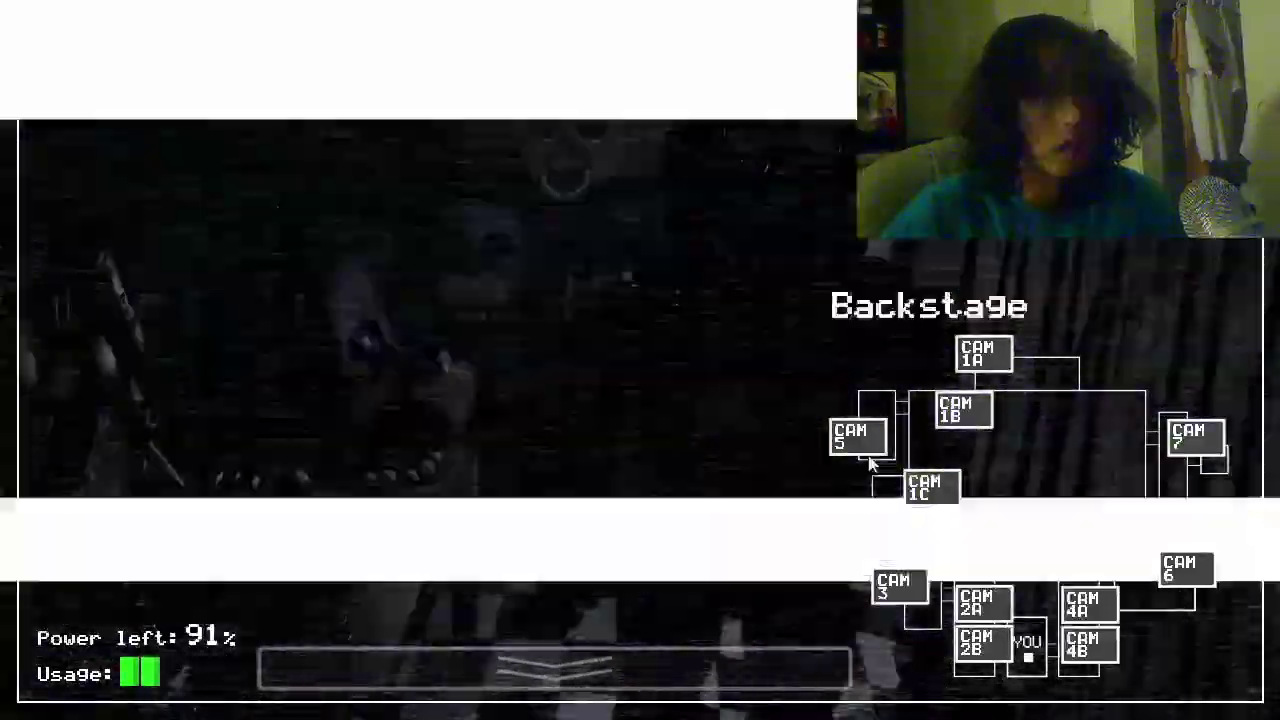
click(1192, 437)
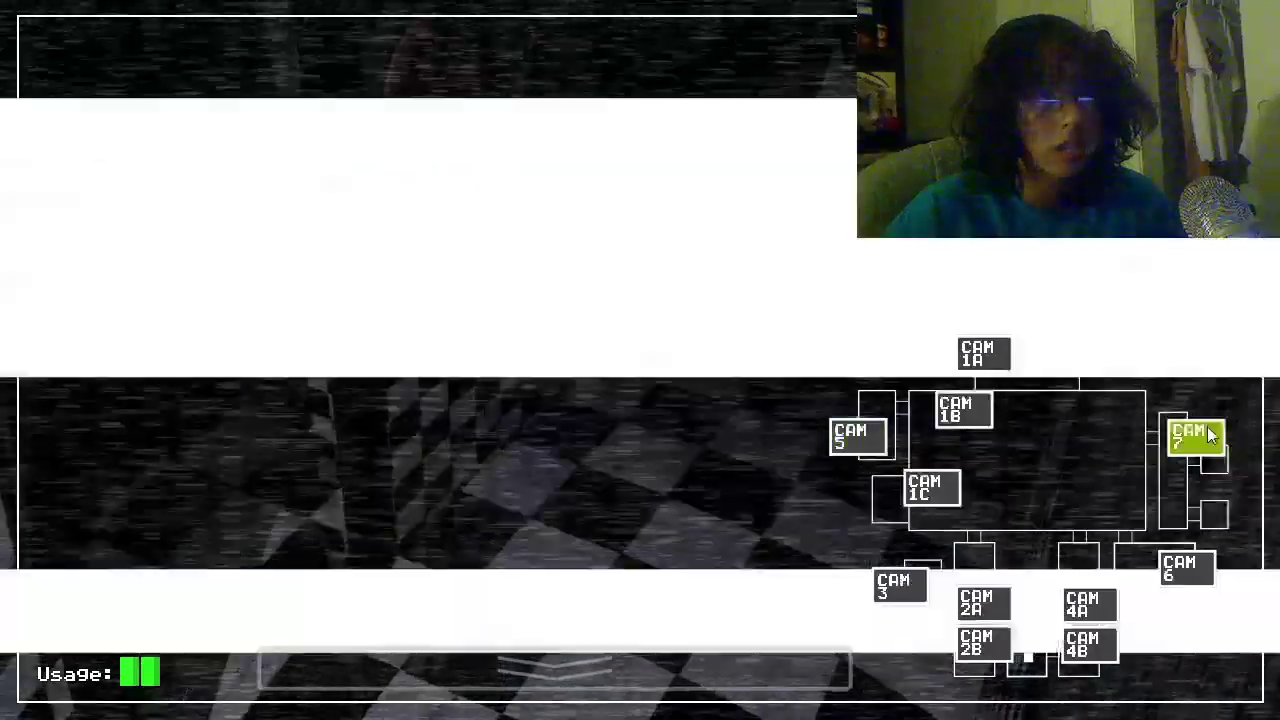
click(560, 668)
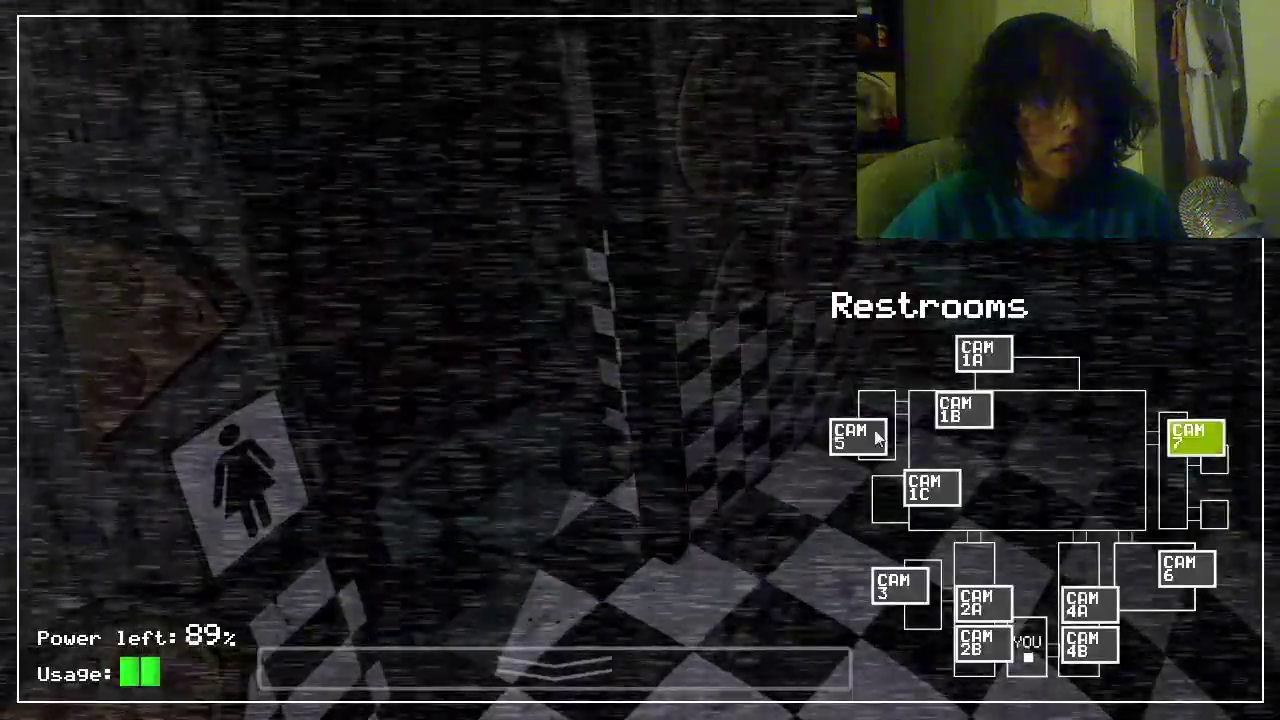
Step: Check Backstage, Pirate Cove, Supply Closet, West Hall, East Hall and E. Hall Corner
click(862, 437)
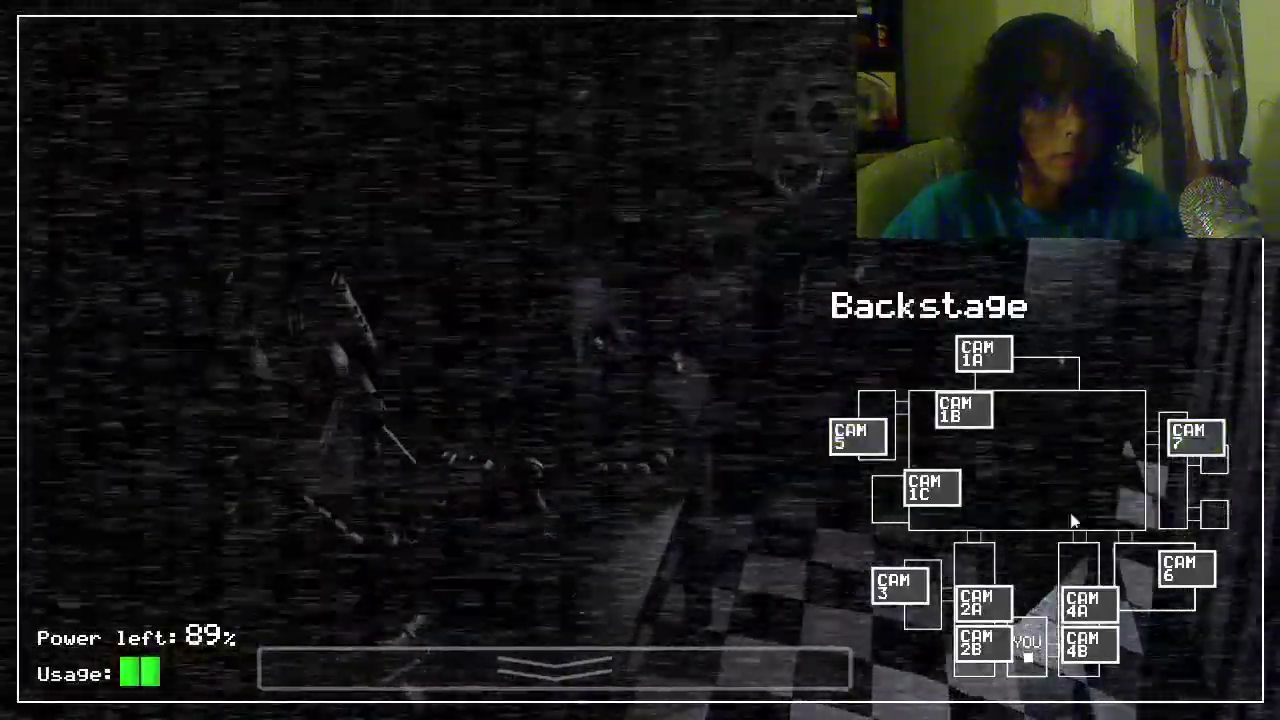
click(932, 490)
click(900, 588)
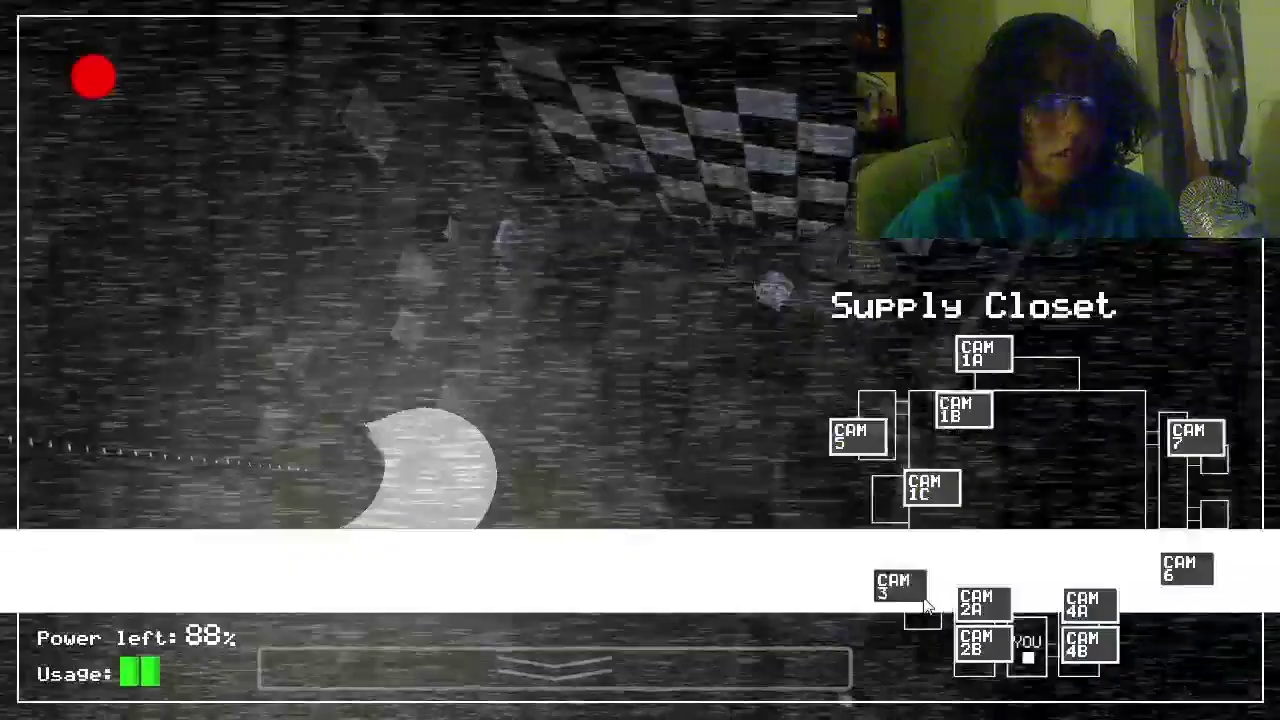
click(983, 603)
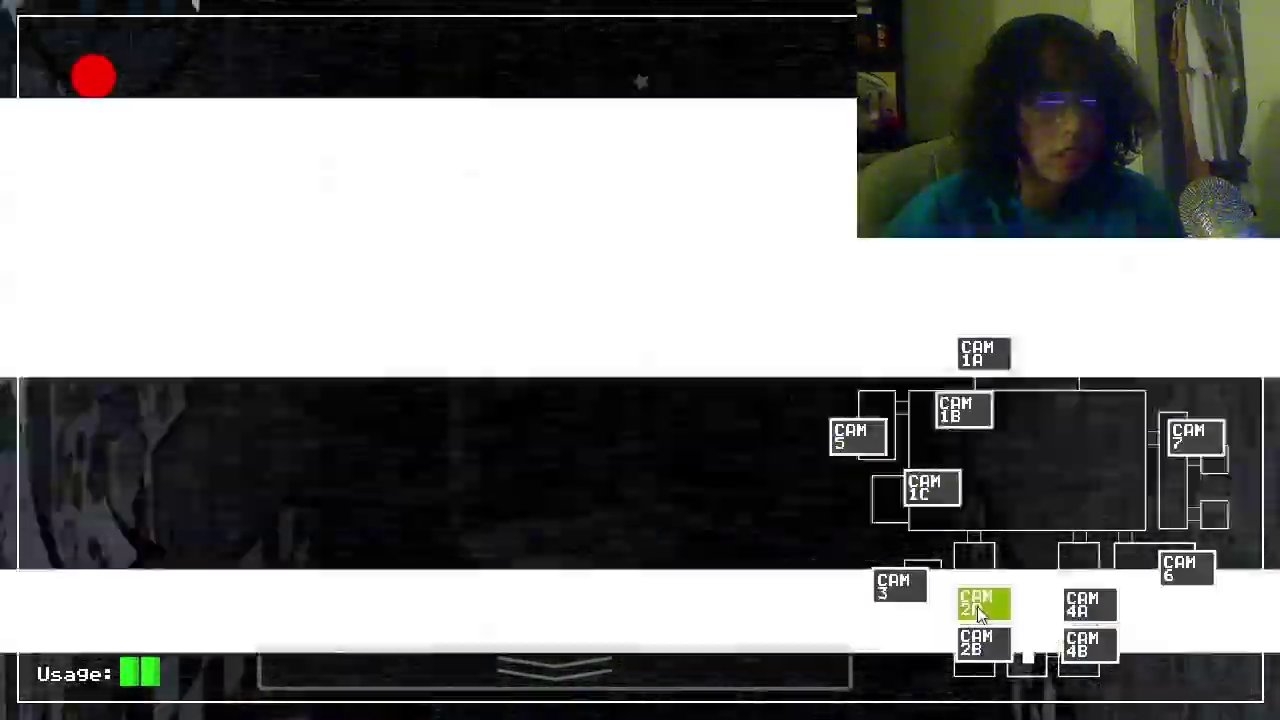
click(1085, 603)
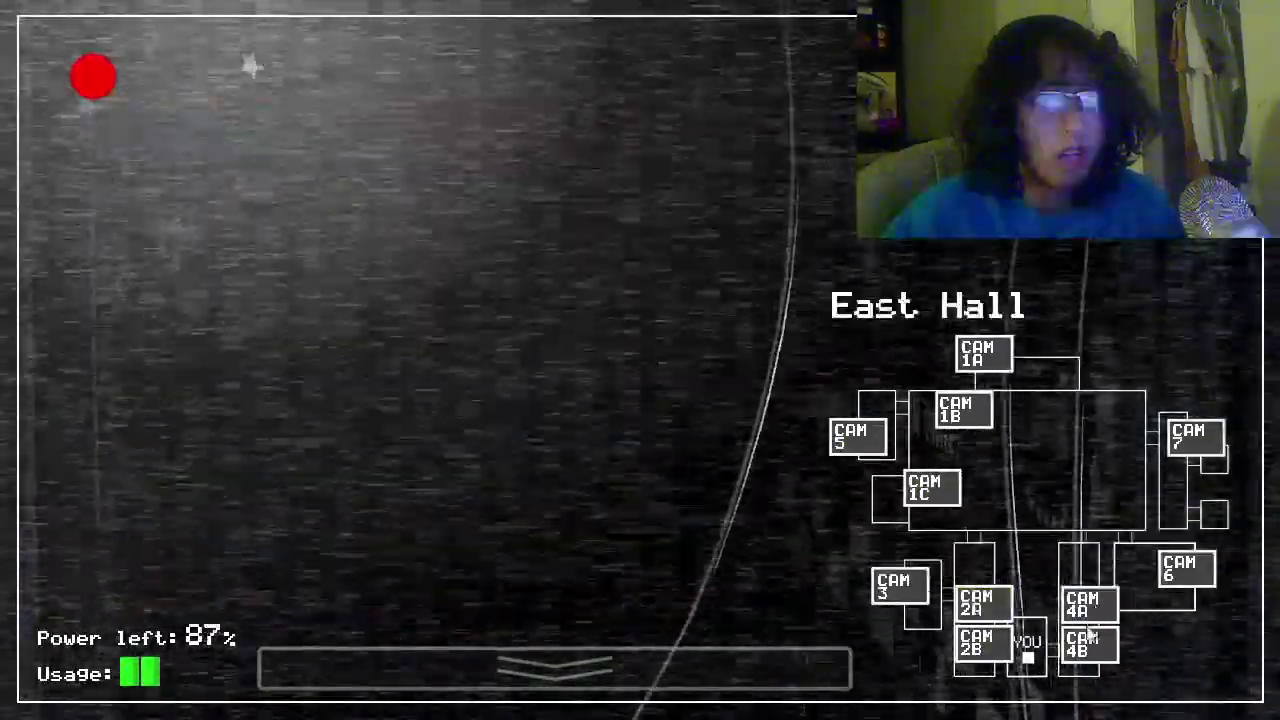
click(1088, 645)
Step: Check Kitchen, Restrooms, East Hall and both hall corners, then look around the office
click(1185, 567)
click(1193, 440)
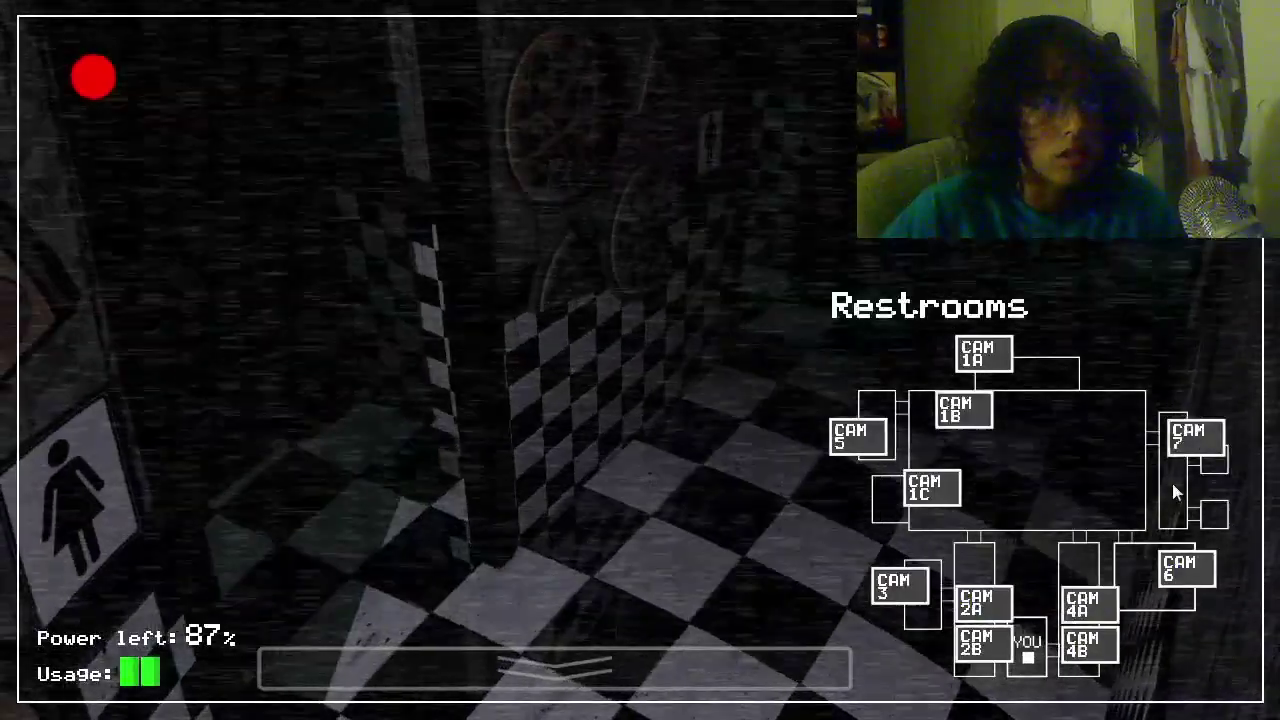
click(1088, 603)
click(1088, 645)
click(983, 645)
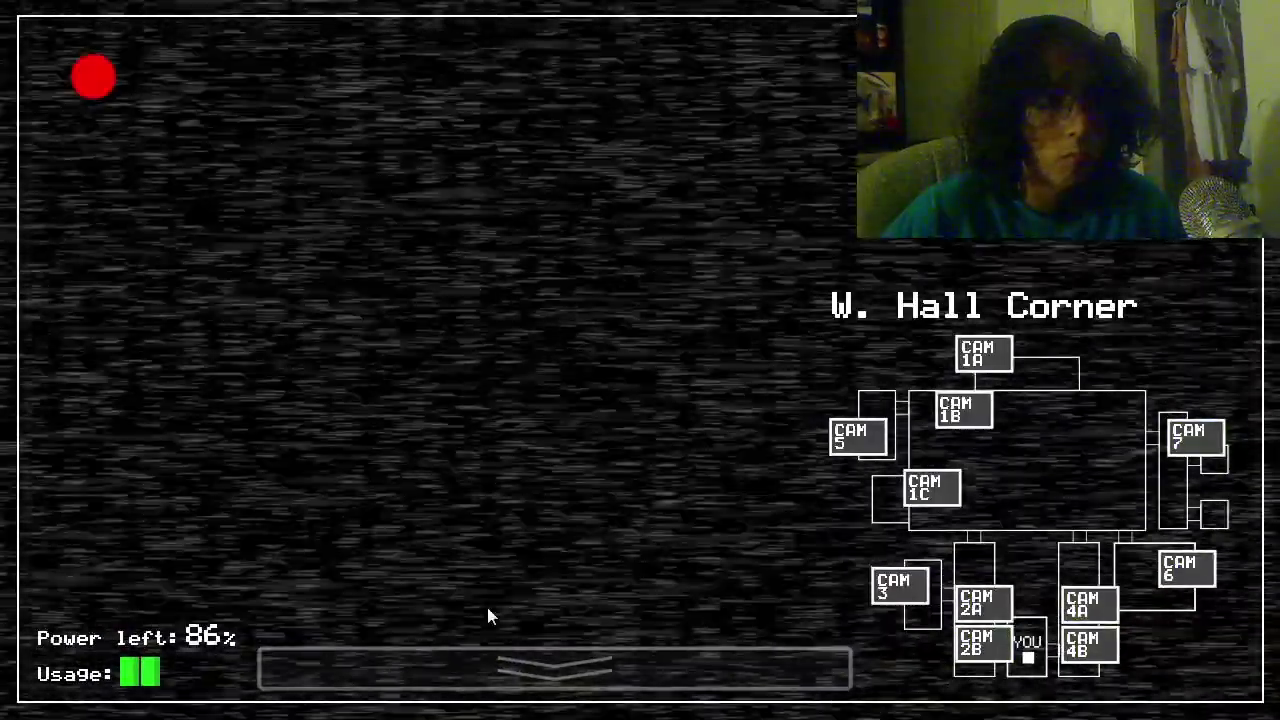
click(500, 668)
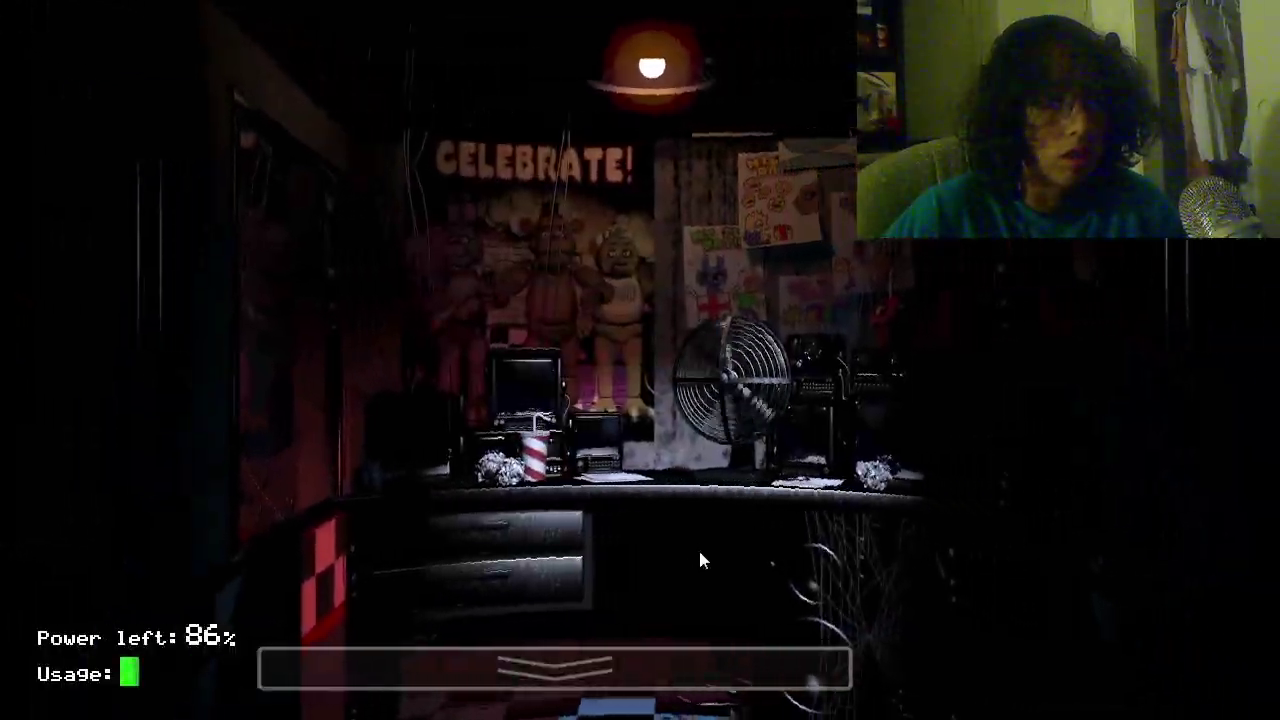
Step: Recheck W. Hall Corner, West Hall, East Hall and Pirate Cove between office glances
click(656, 666)
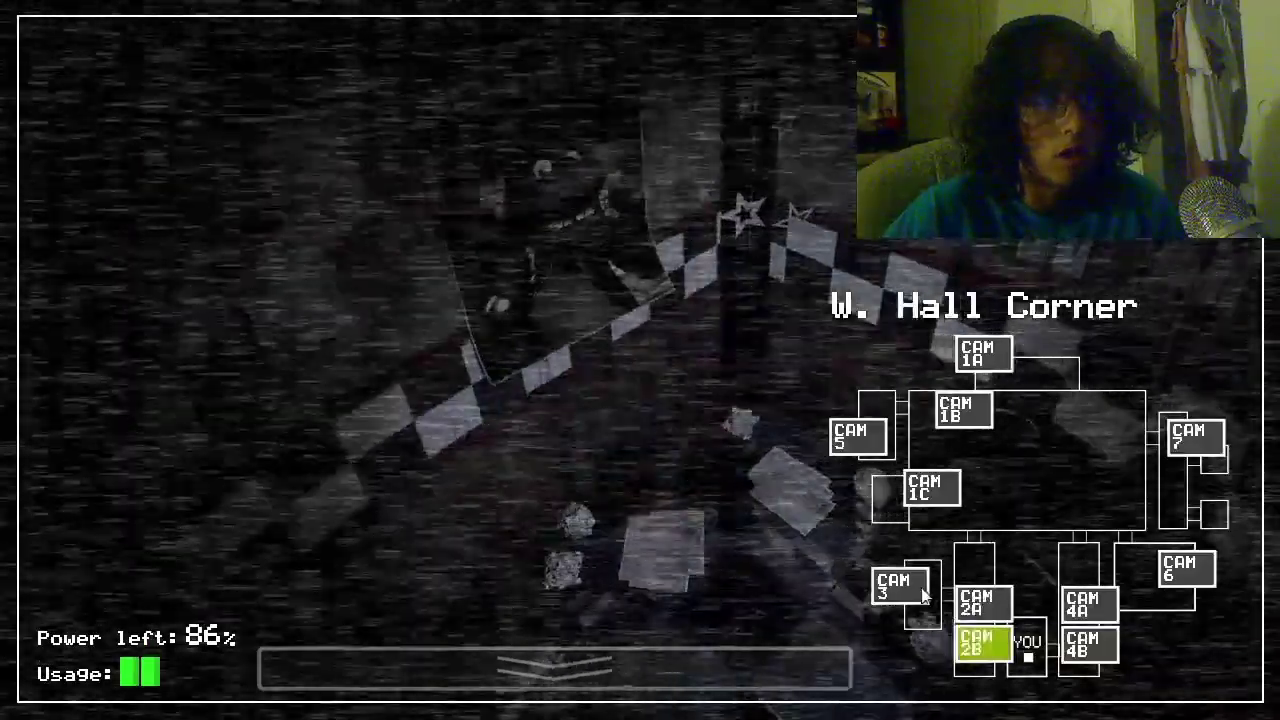
click(983, 603)
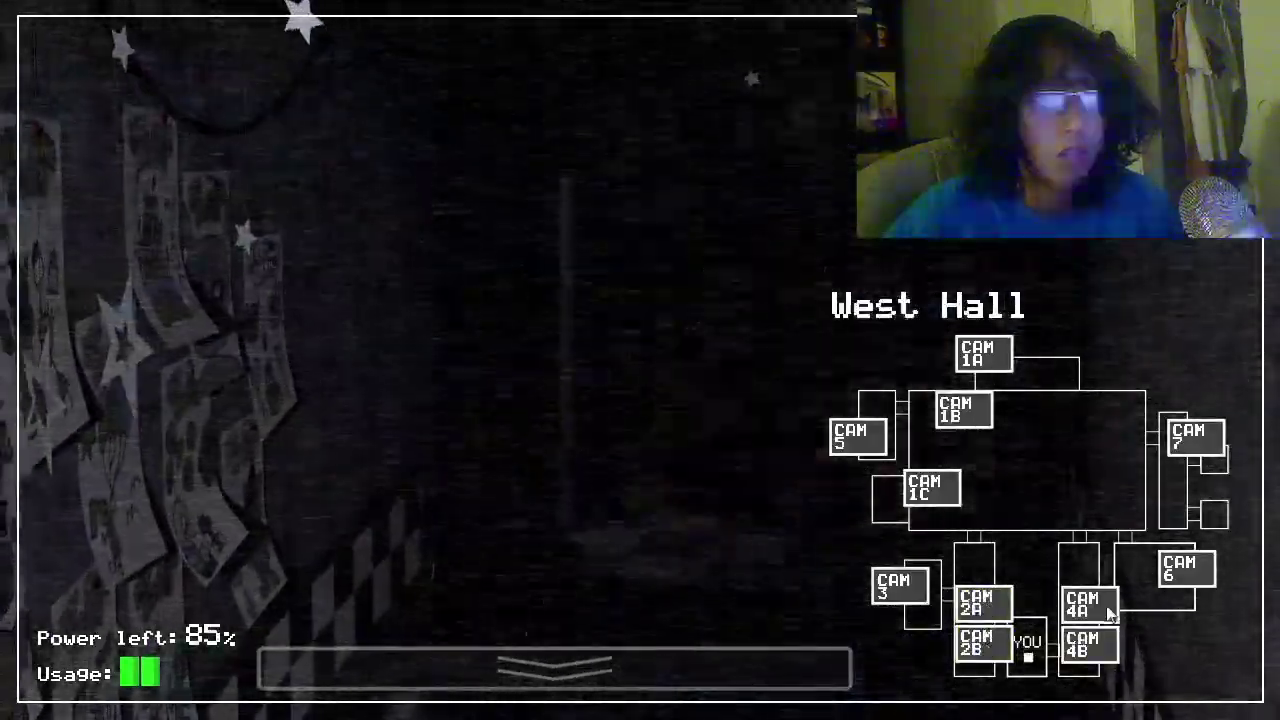
click(1088, 605)
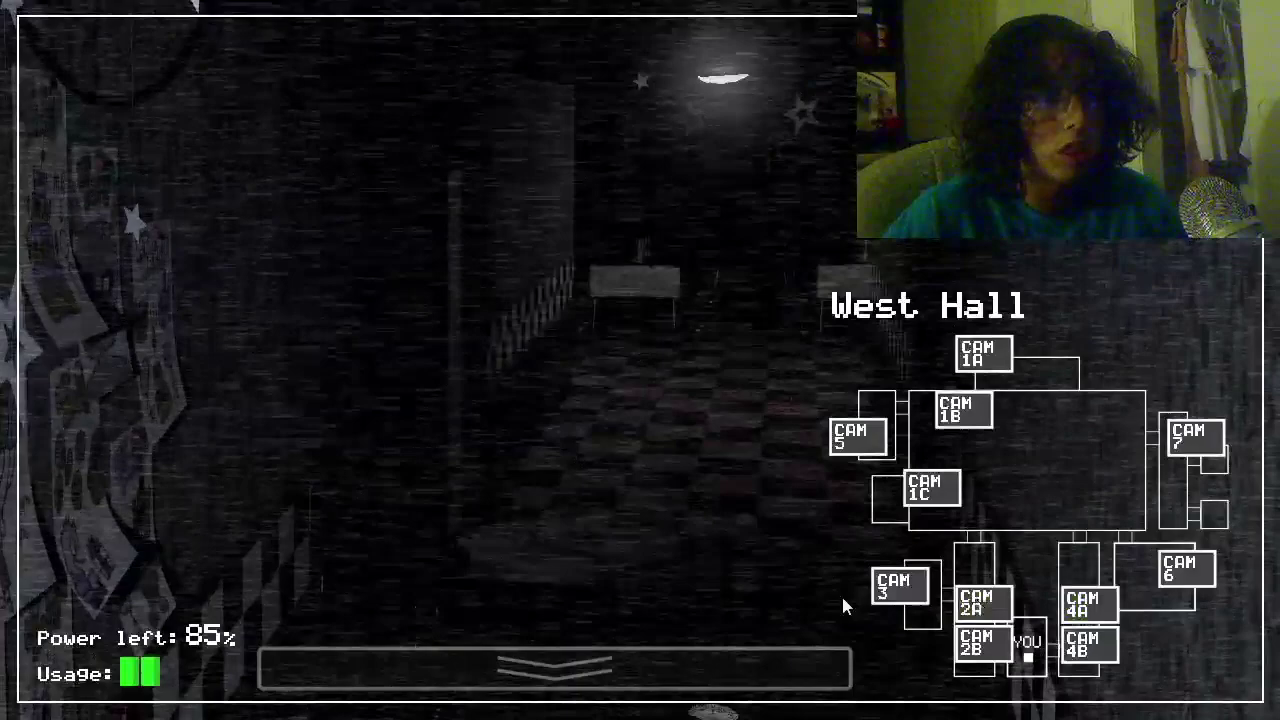
click(560, 668)
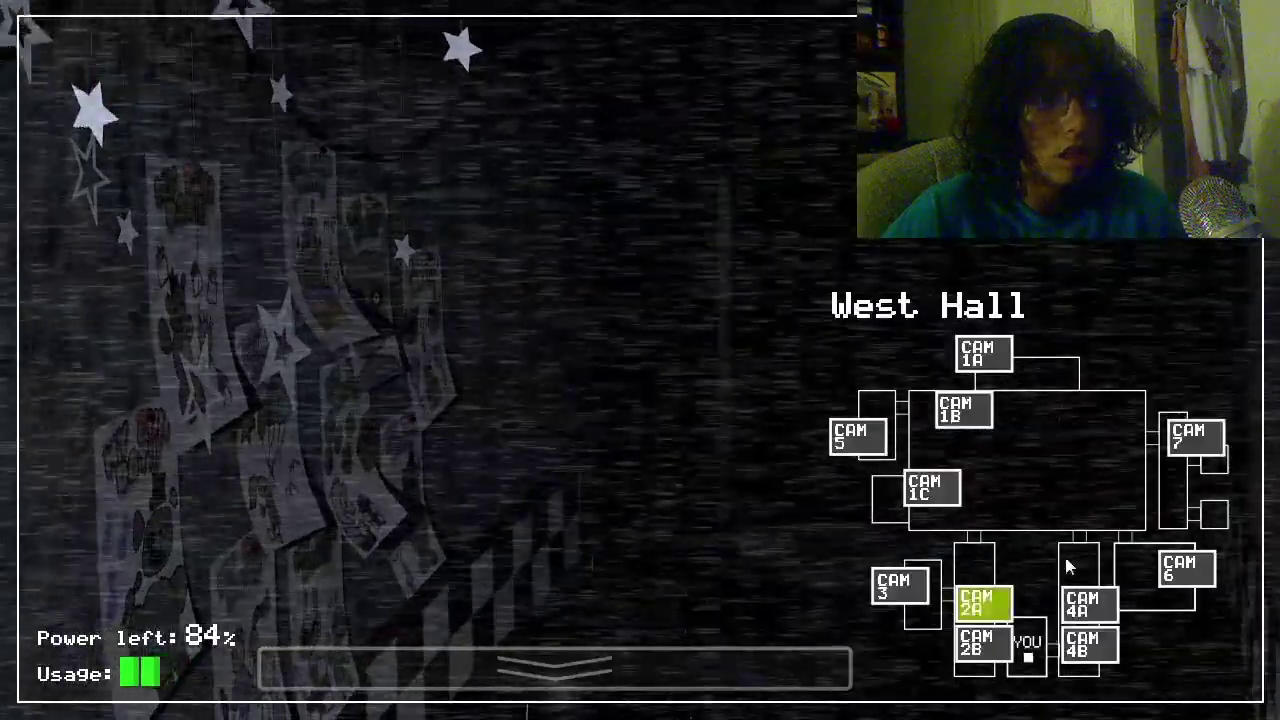
click(1085, 602)
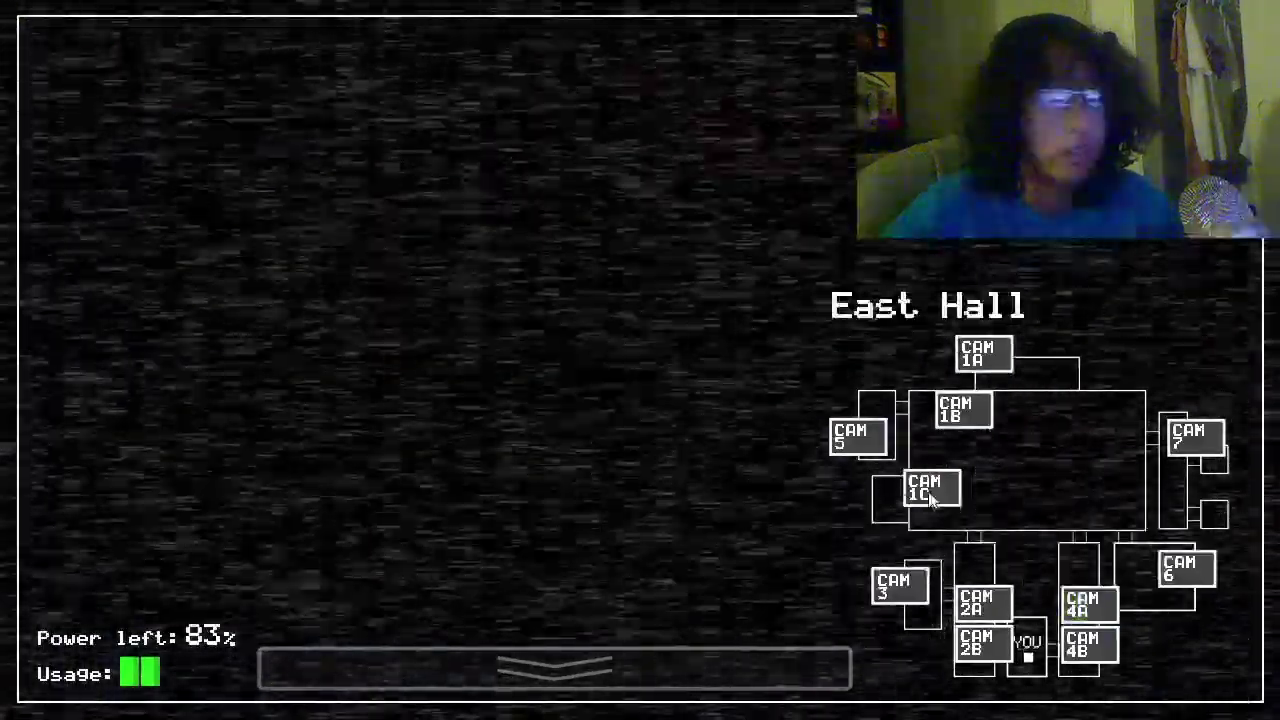
click(930, 490)
click(975, 645)
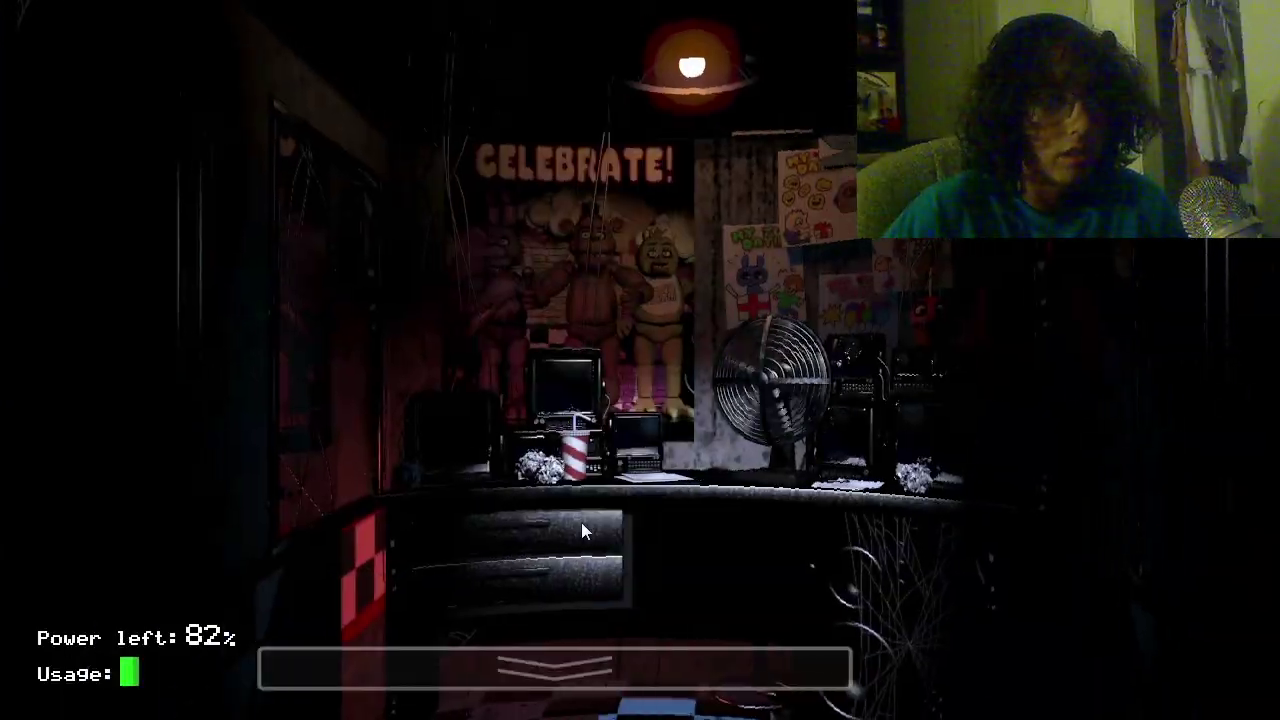
Step: Check West Hall, East Hall and E. Hall Corner, then flash the right hall light
click(673, 660)
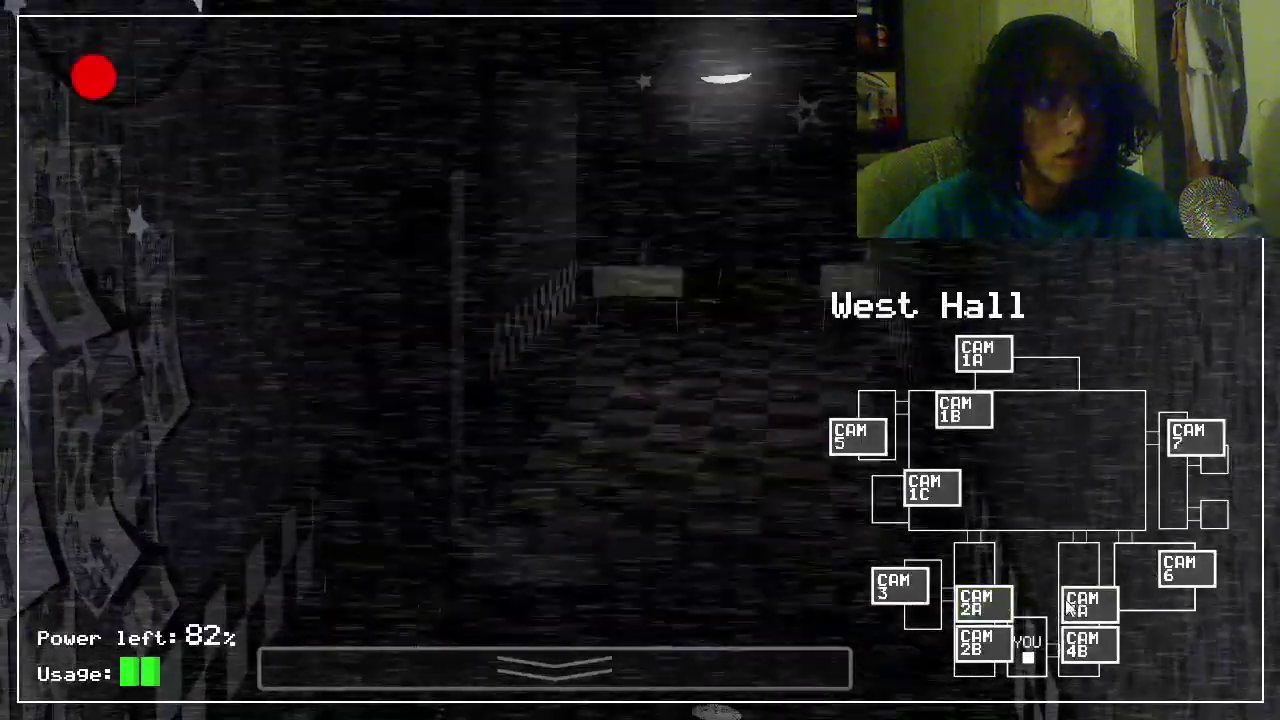
click(1085, 602)
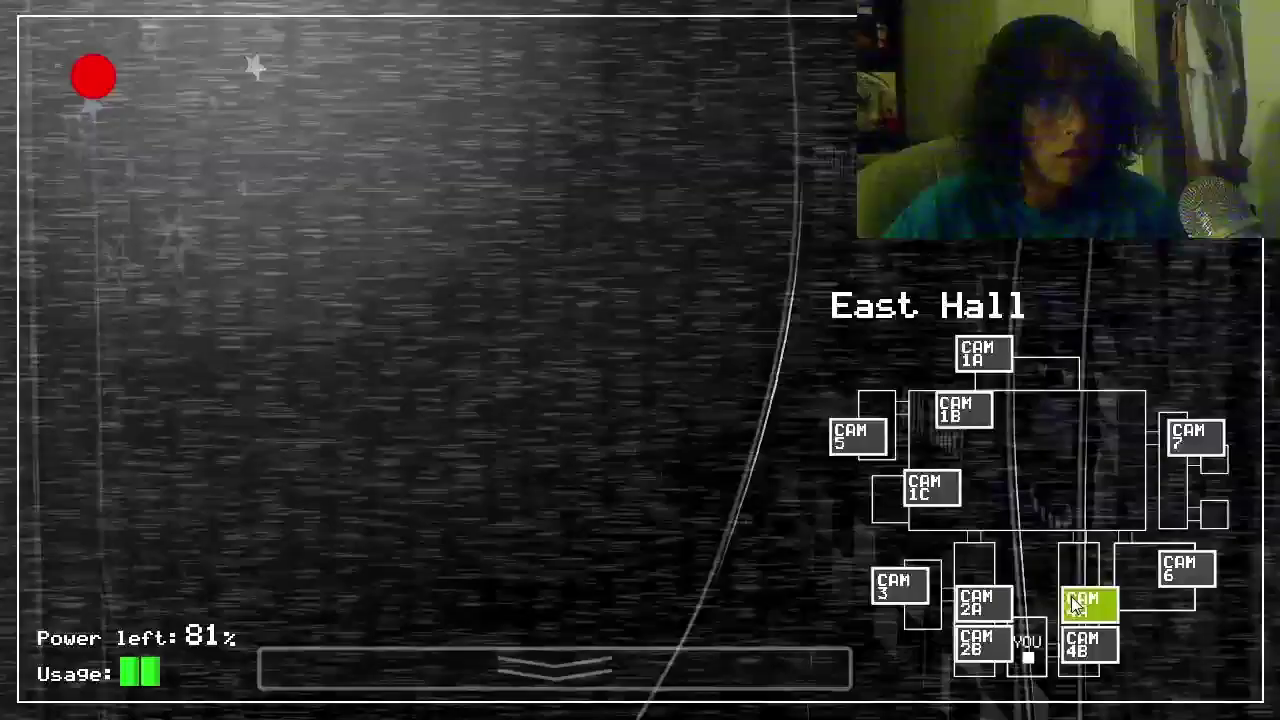
click(1085, 645)
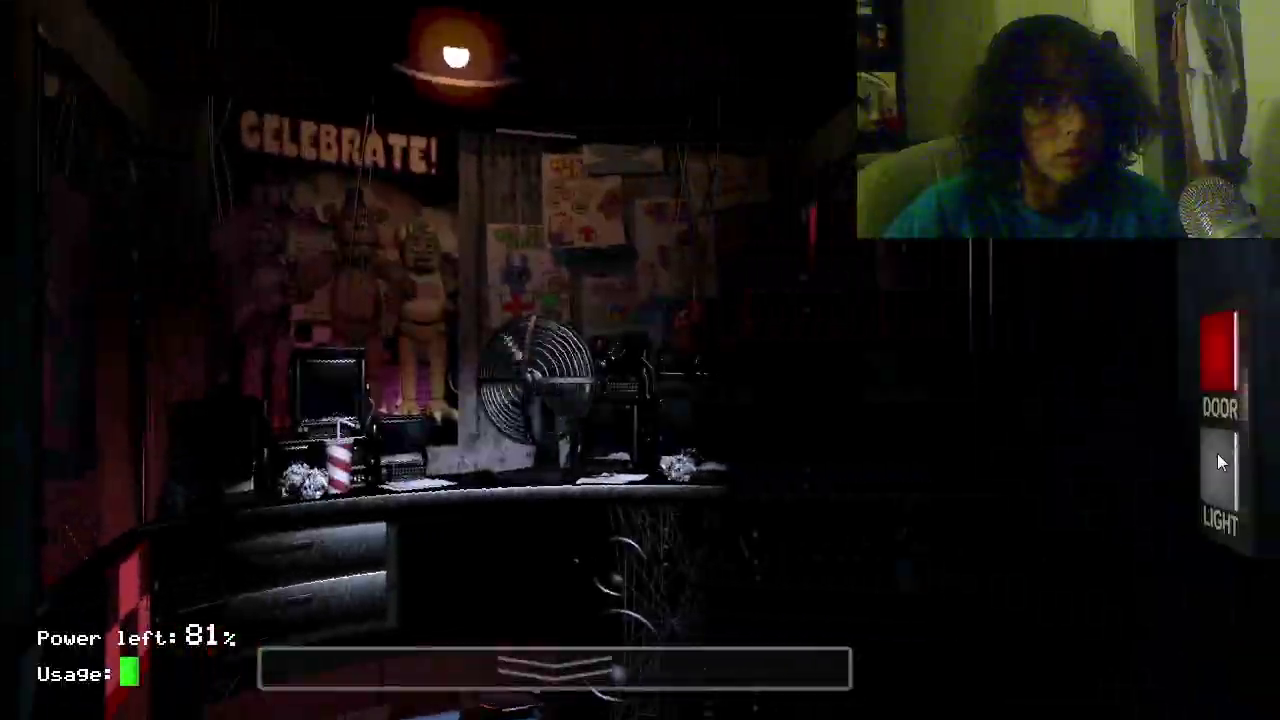
click(1217, 453)
click(1215, 466)
Step: Recheck East Hall, Pirate Cove, W. Hall Corner and E. Hall Corner feeds
click(555, 665)
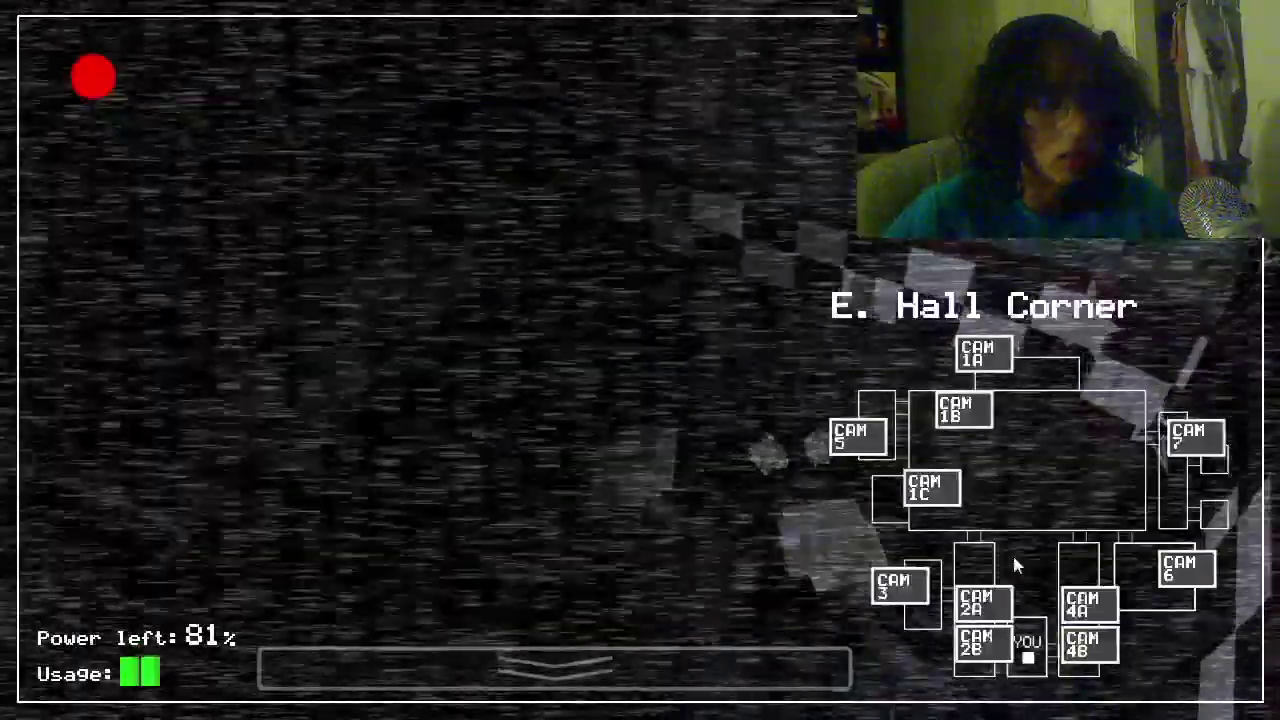
click(1085, 602)
click(930, 488)
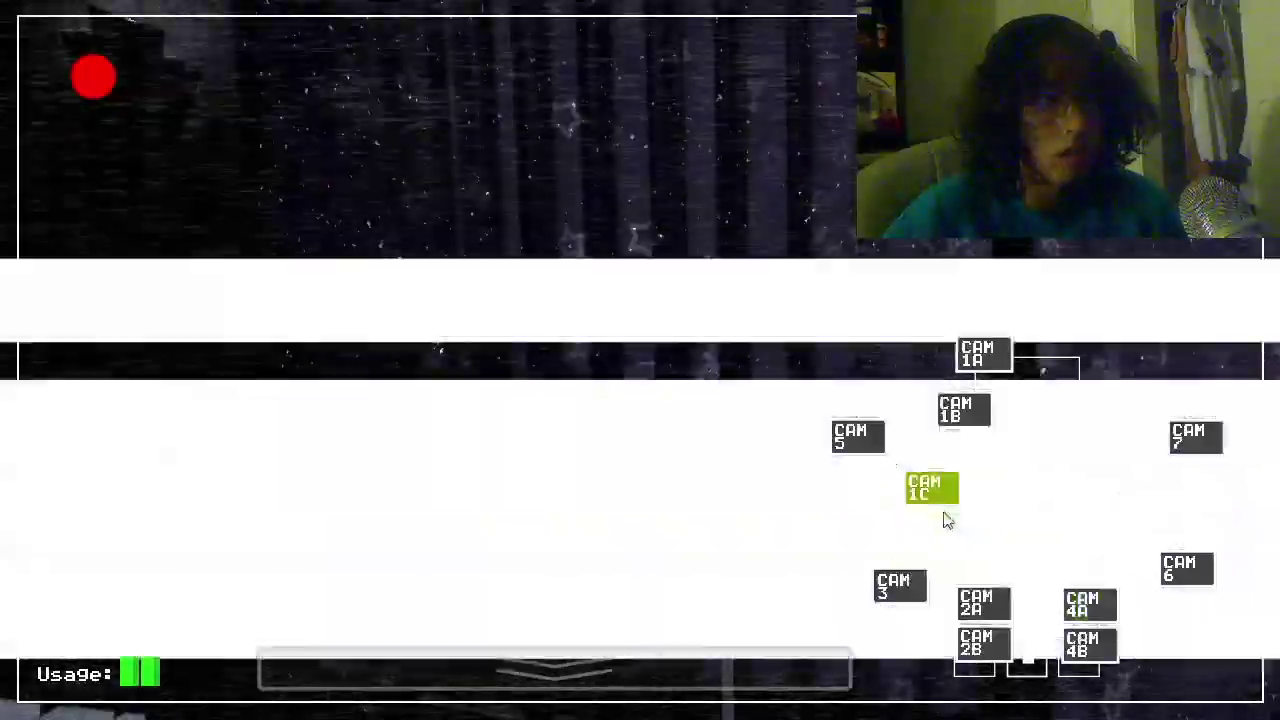
click(980, 645)
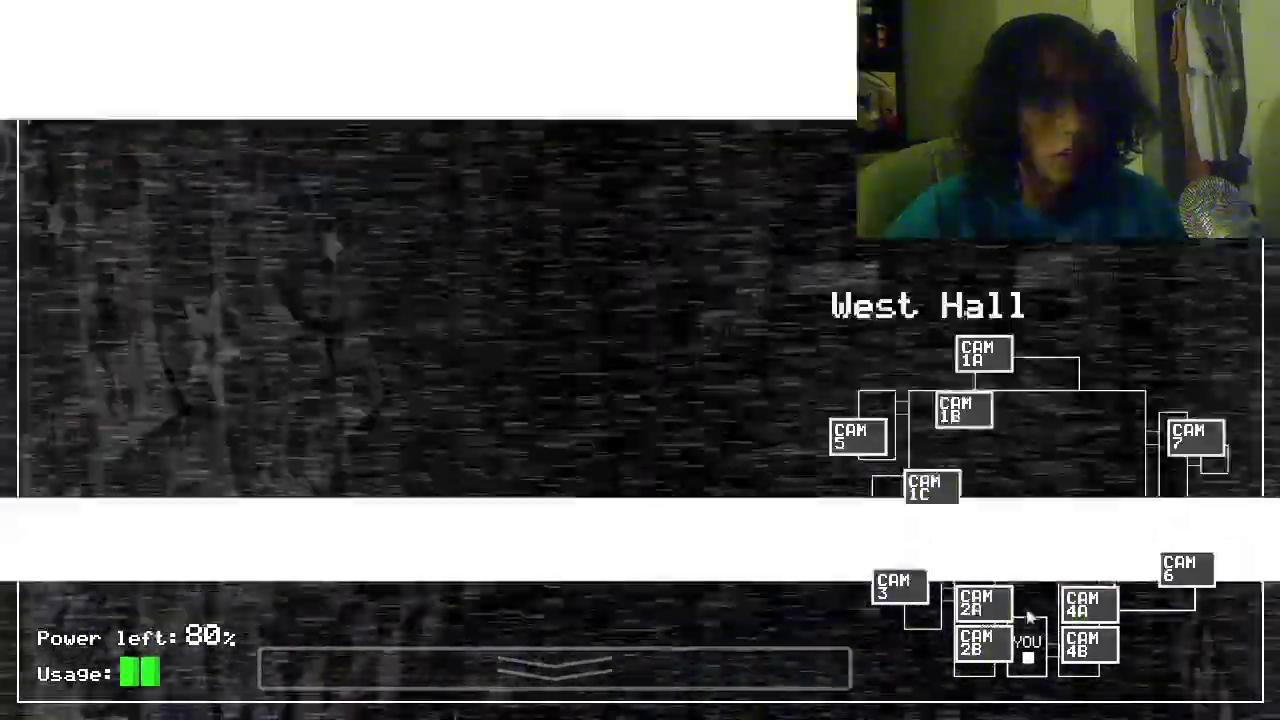
click(1085, 602)
click(1087, 645)
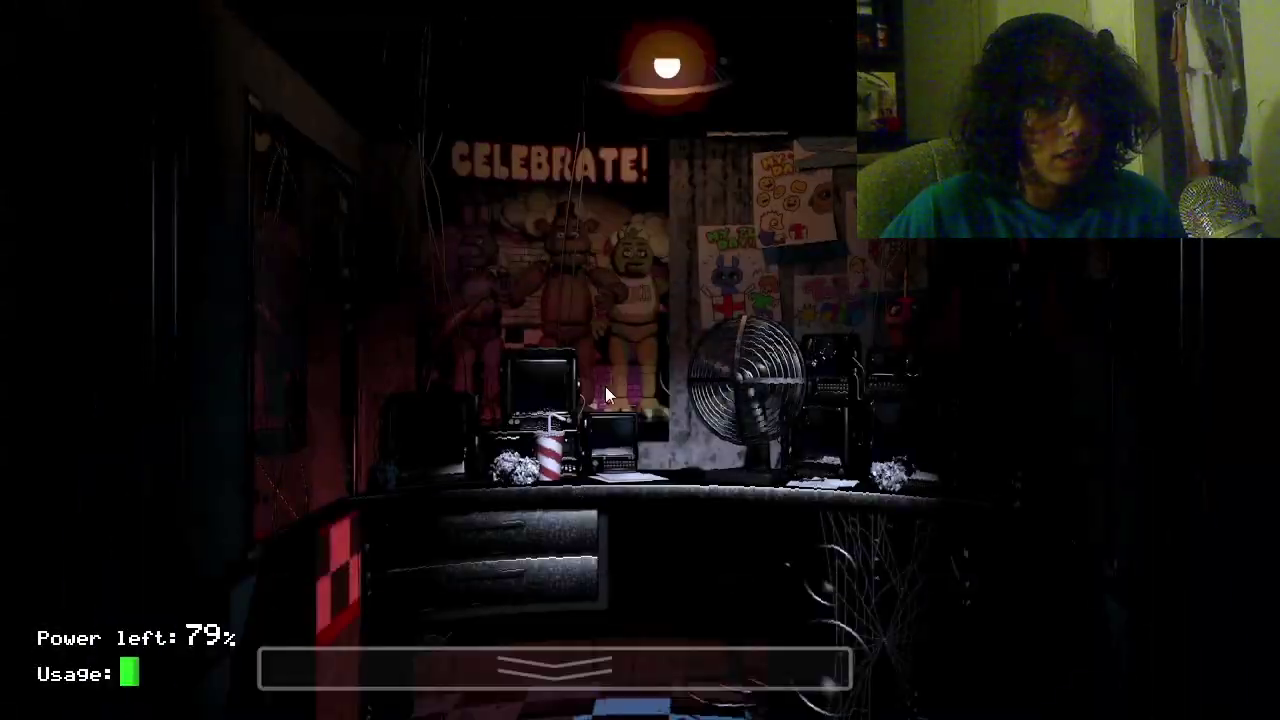
Step: Alternate office glances with West Hall, E. Hall Corner and W. Hall Corner checks
click(555, 668)
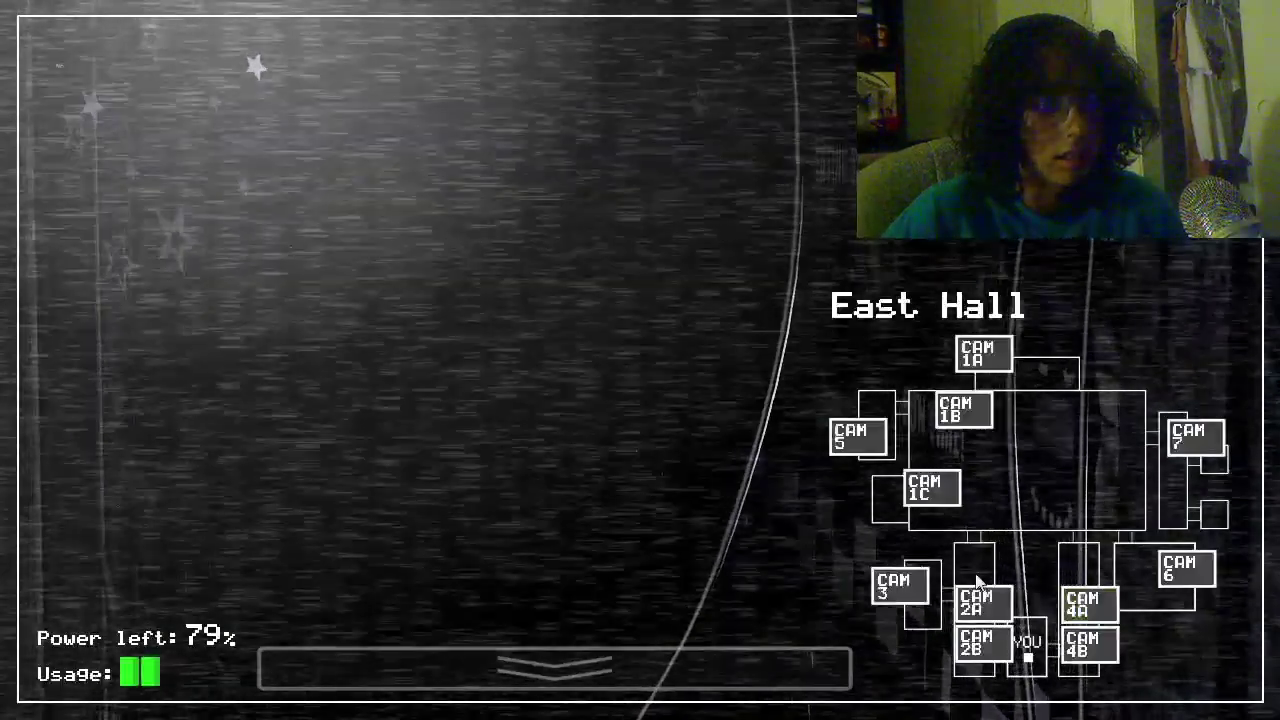
click(982, 645)
click(668, 600)
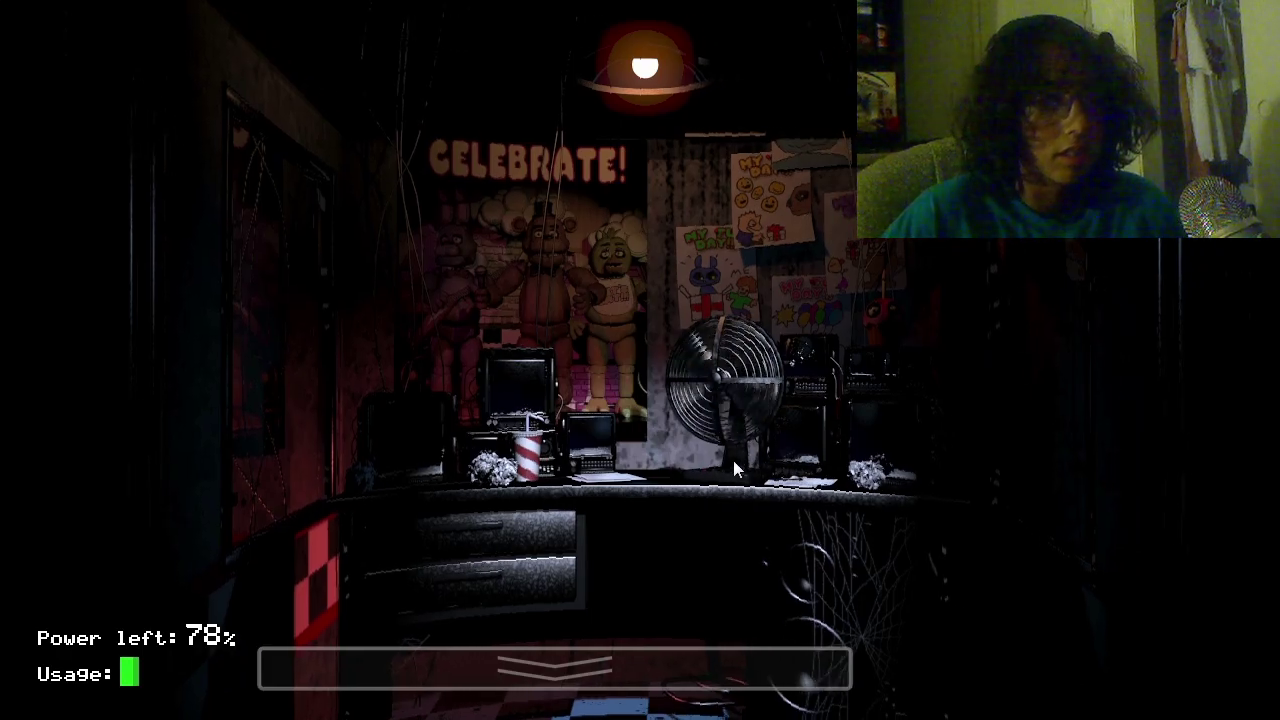
click(700, 668)
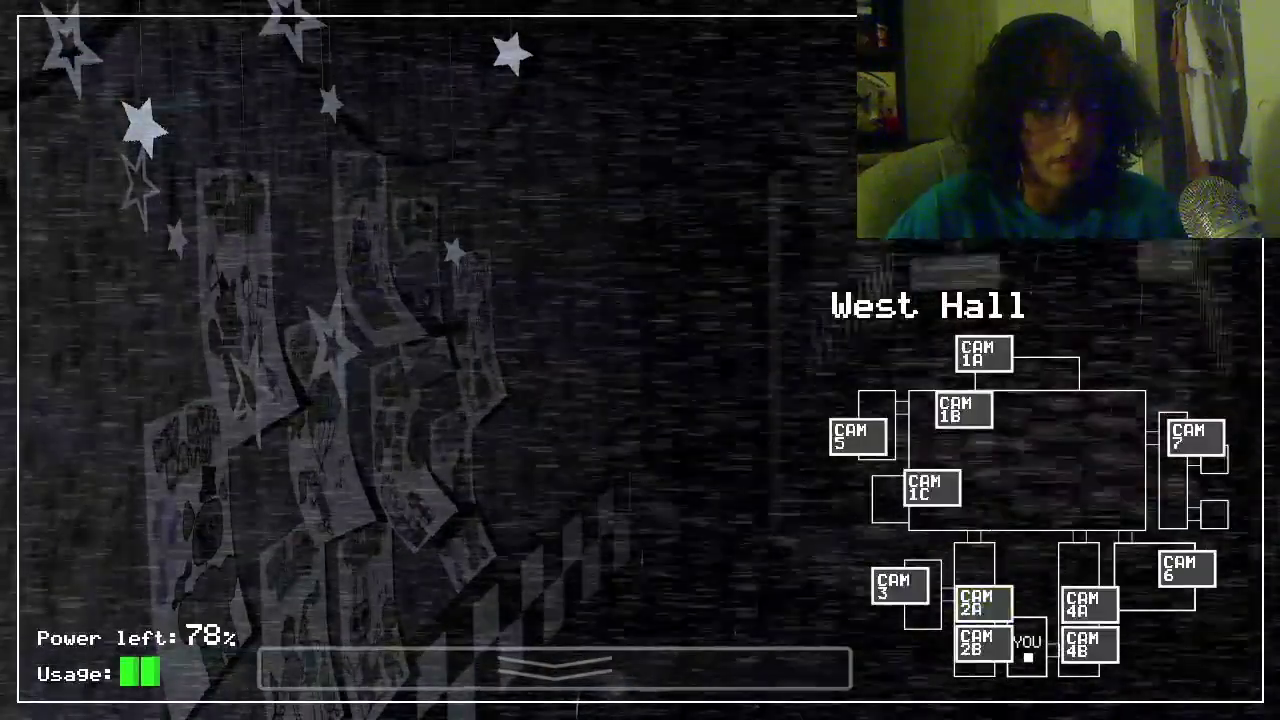
click(1088, 645)
click(1085, 645)
click(983, 643)
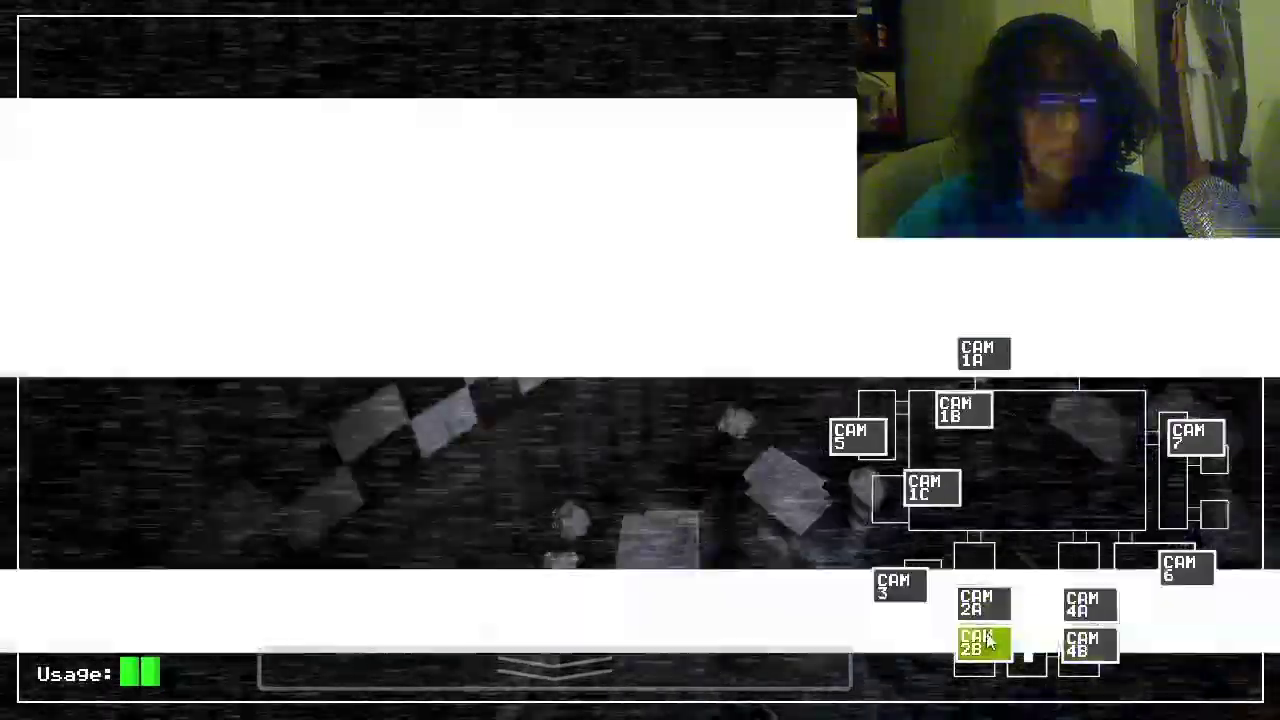
Step: Listen in on the Kitchen between Pirate Cove, West Hall and East Hall checks
click(930, 488)
click(983, 602)
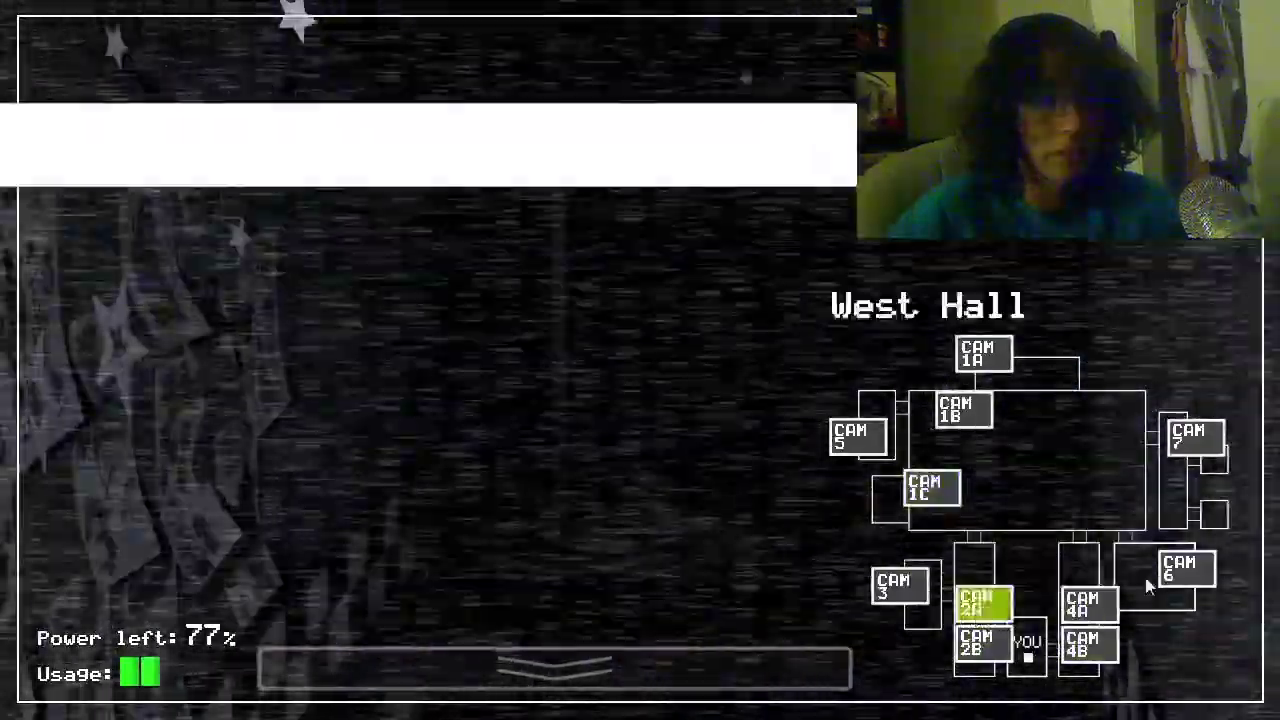
click(1183, 566)
click(1088, 603)
click(1183, 566)
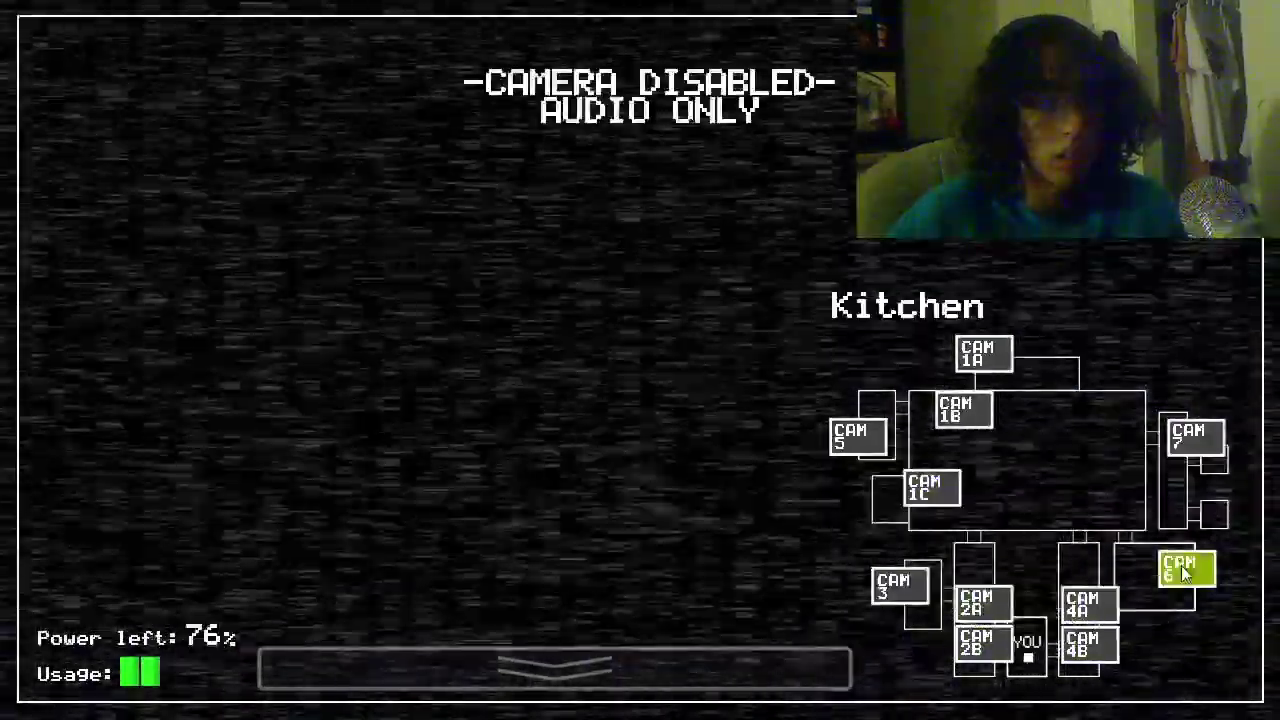
click(983, 643)
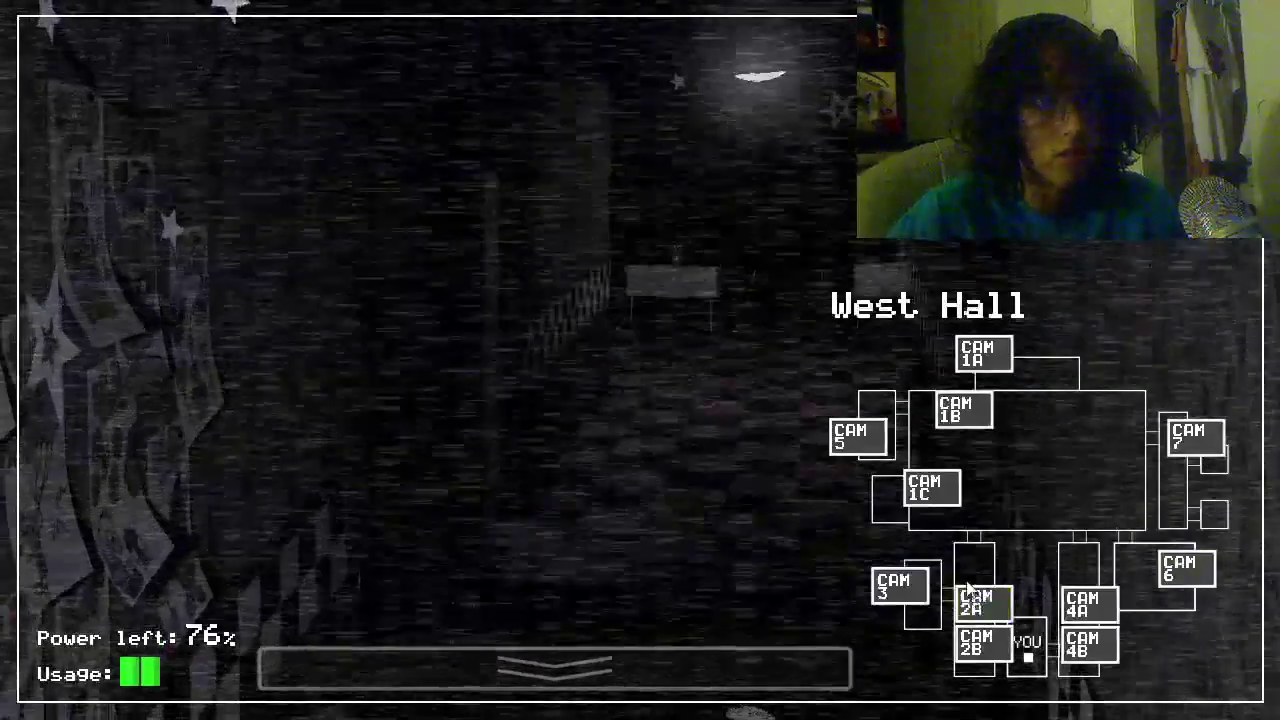
click(555, 668)
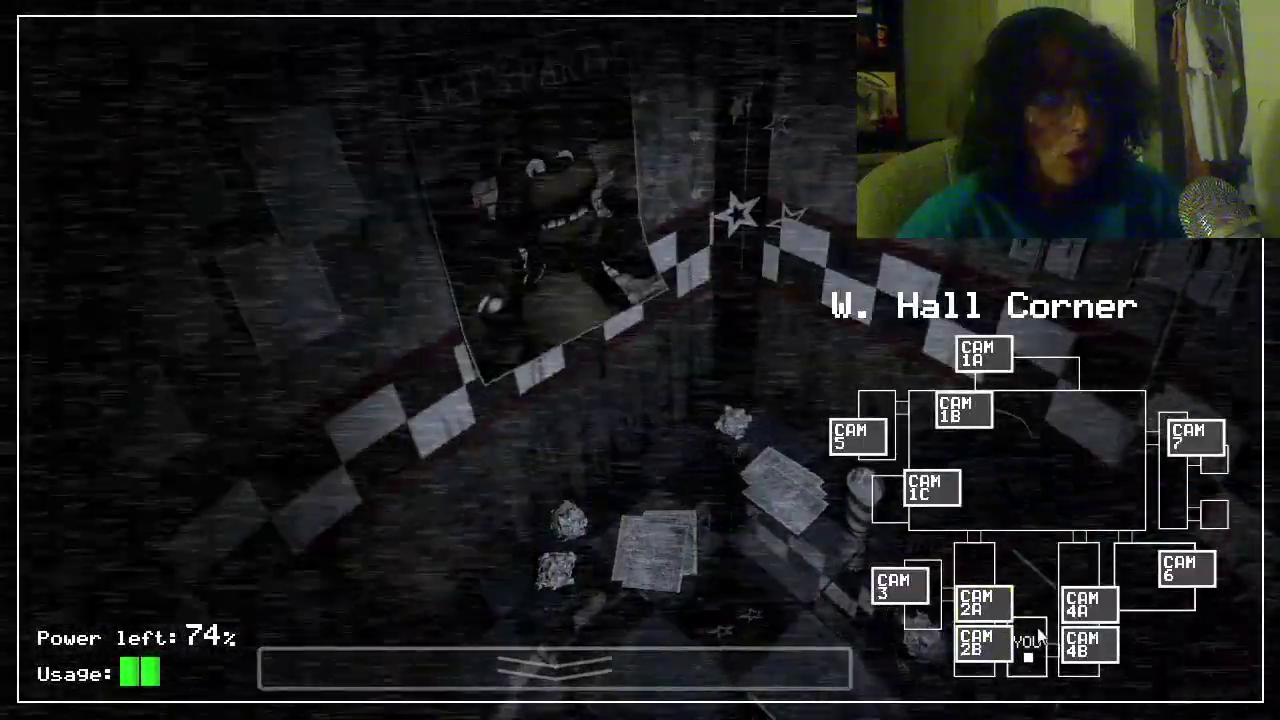
Step: Check East Hall and both corners, finishing on West Hall (CAM 2A) at 73% power
click(1088, 645)
click(1090, 604)
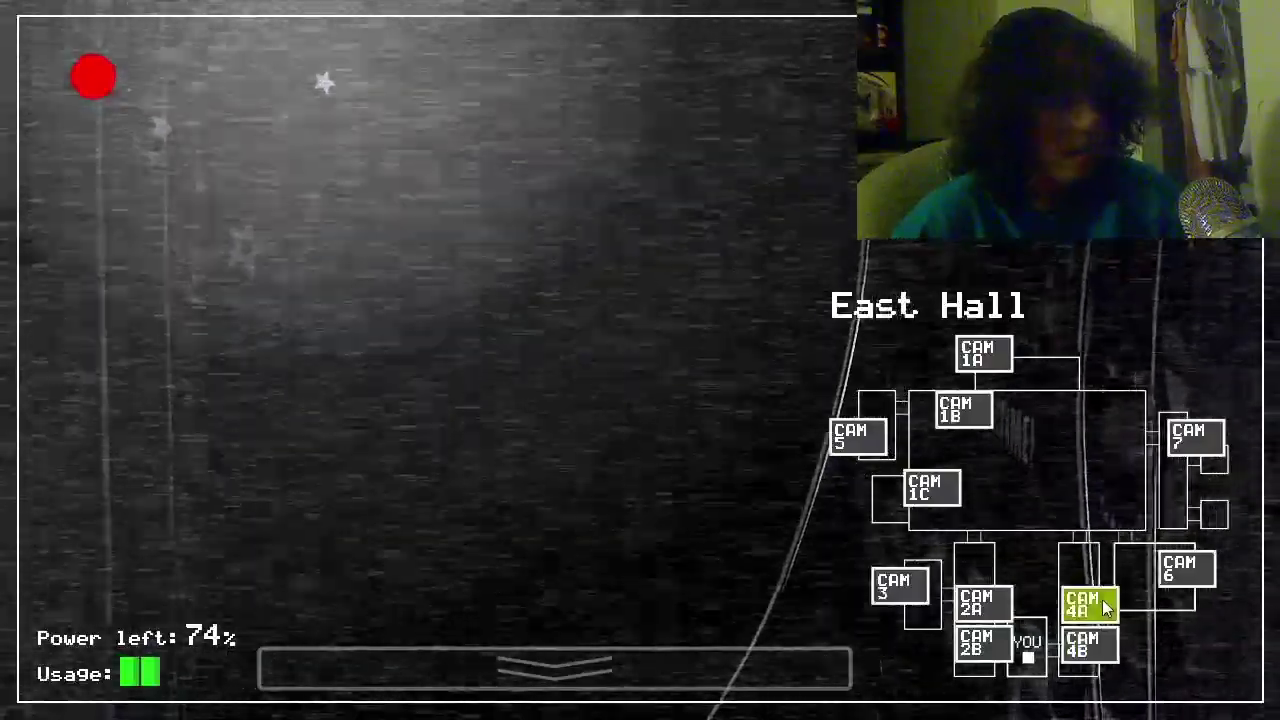
click(1088, 645)
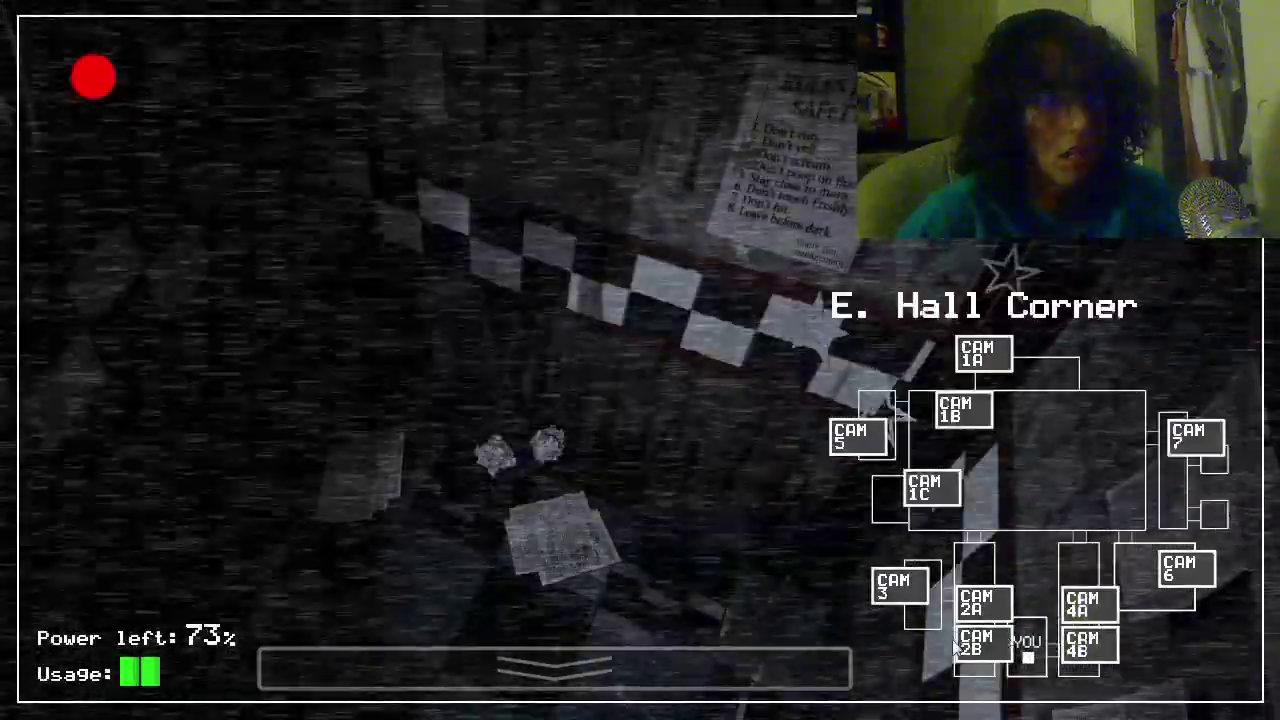
click(983, 645)
click(983, 603)
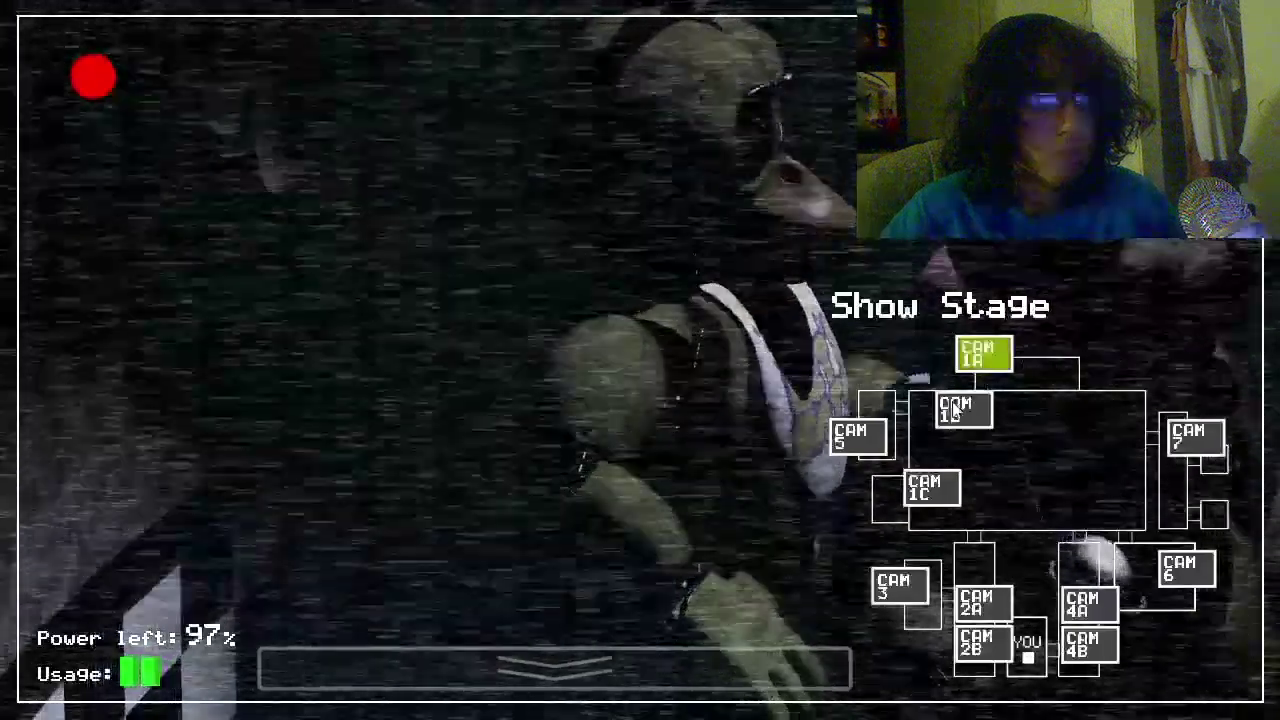
Step: Check Dining Area, Show Stage and Backstage cameras, then glance at the office
click(963, 410)
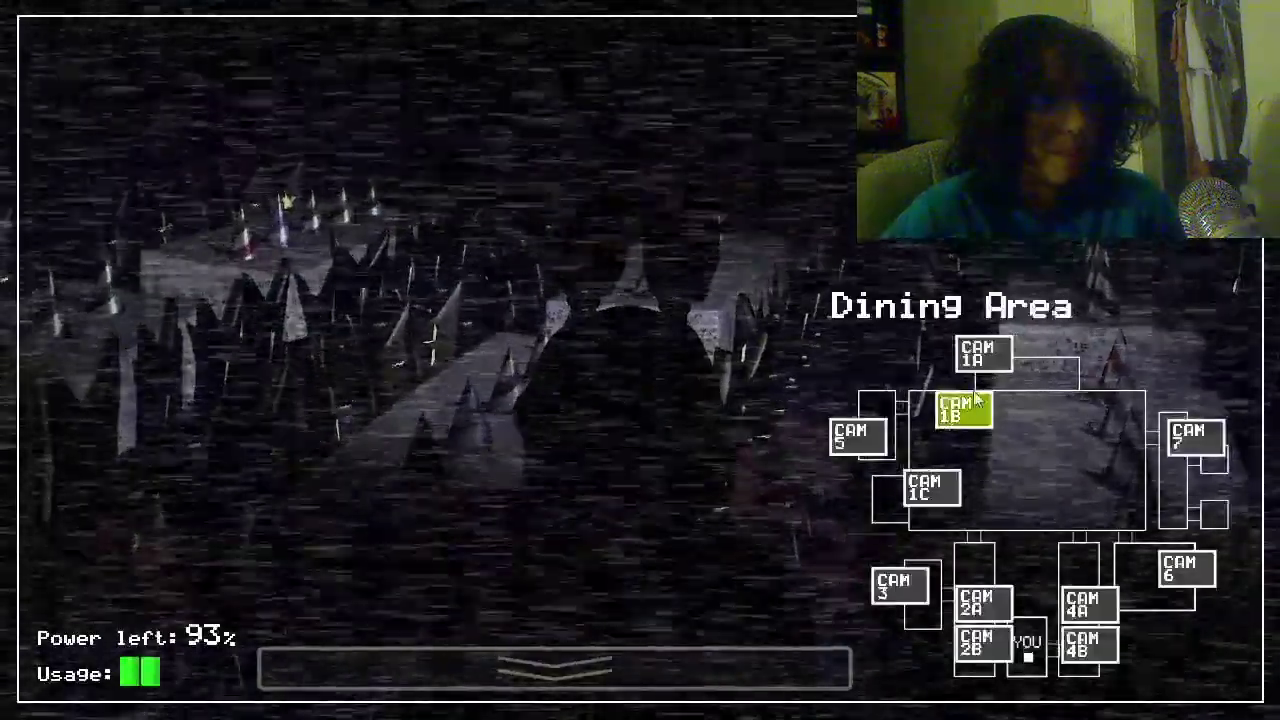
click(985, 358)
click(960, 412)
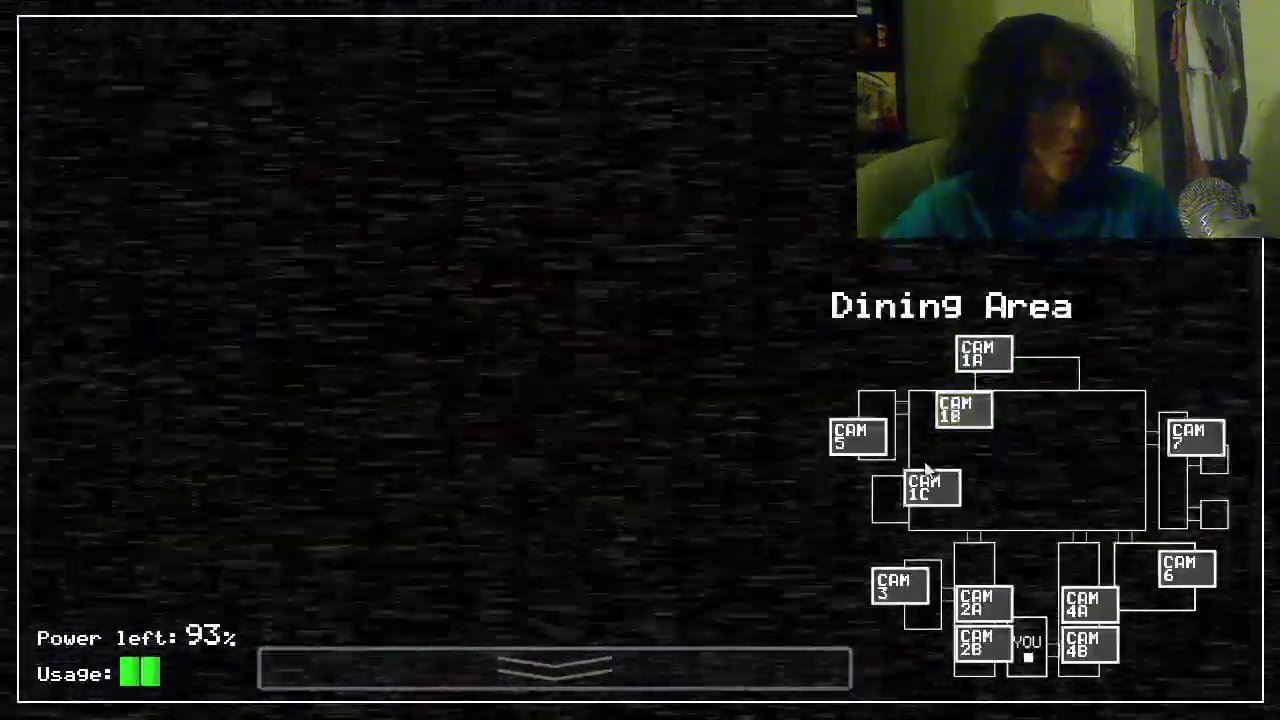
click(858, 437)
click(690, 668)
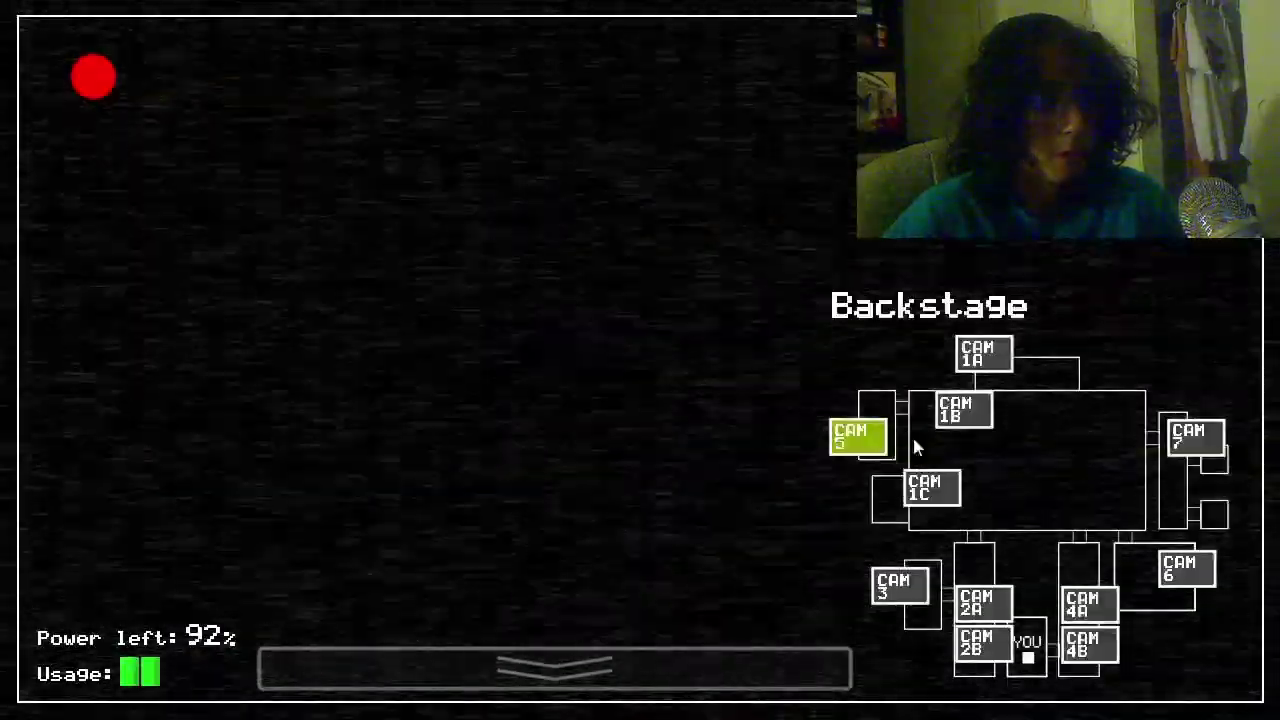
Step: Check Pirate Cove, Dining Area and Show Stage, then watch the office
click(932, 489)
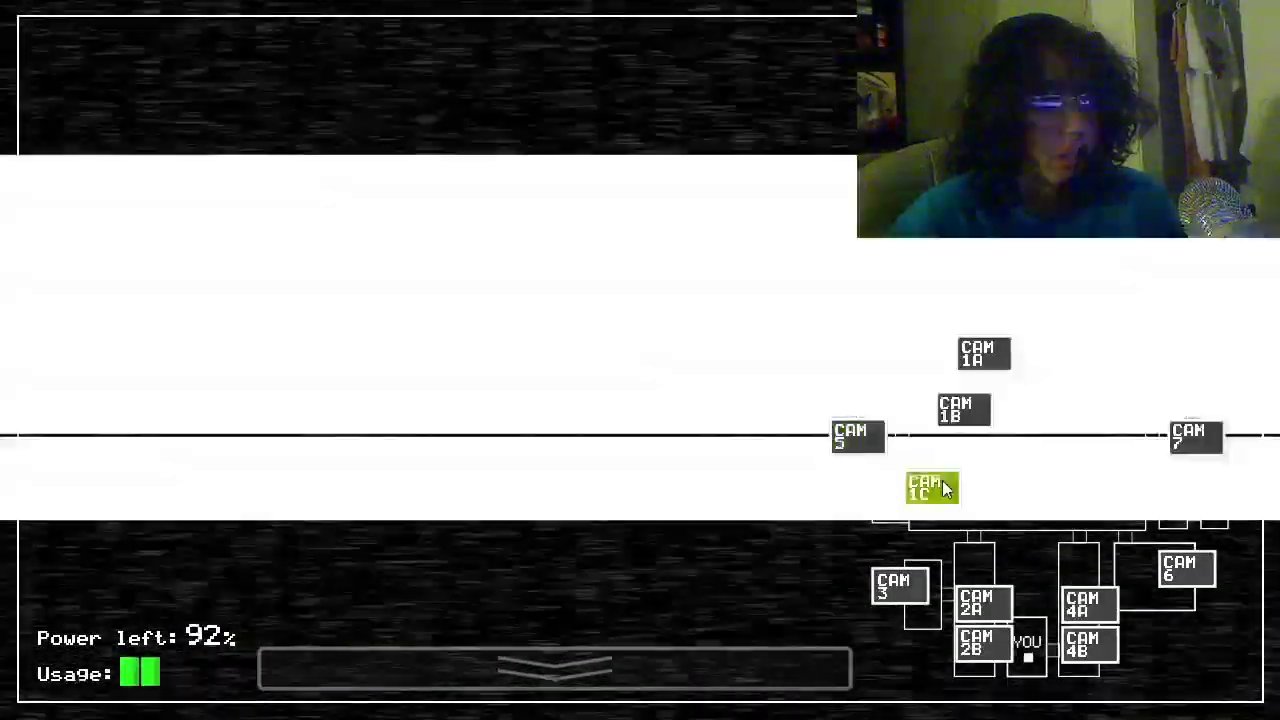
click(956, 418)
click(984, 356)
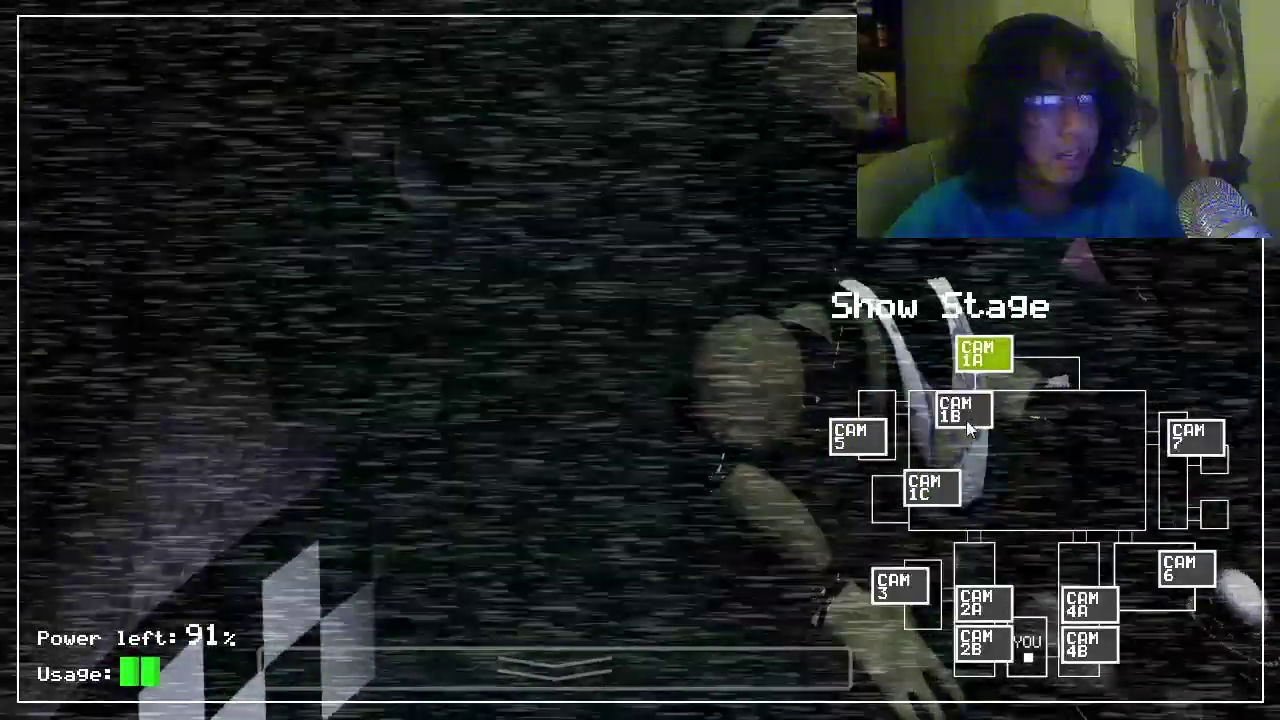
click(600, 668)
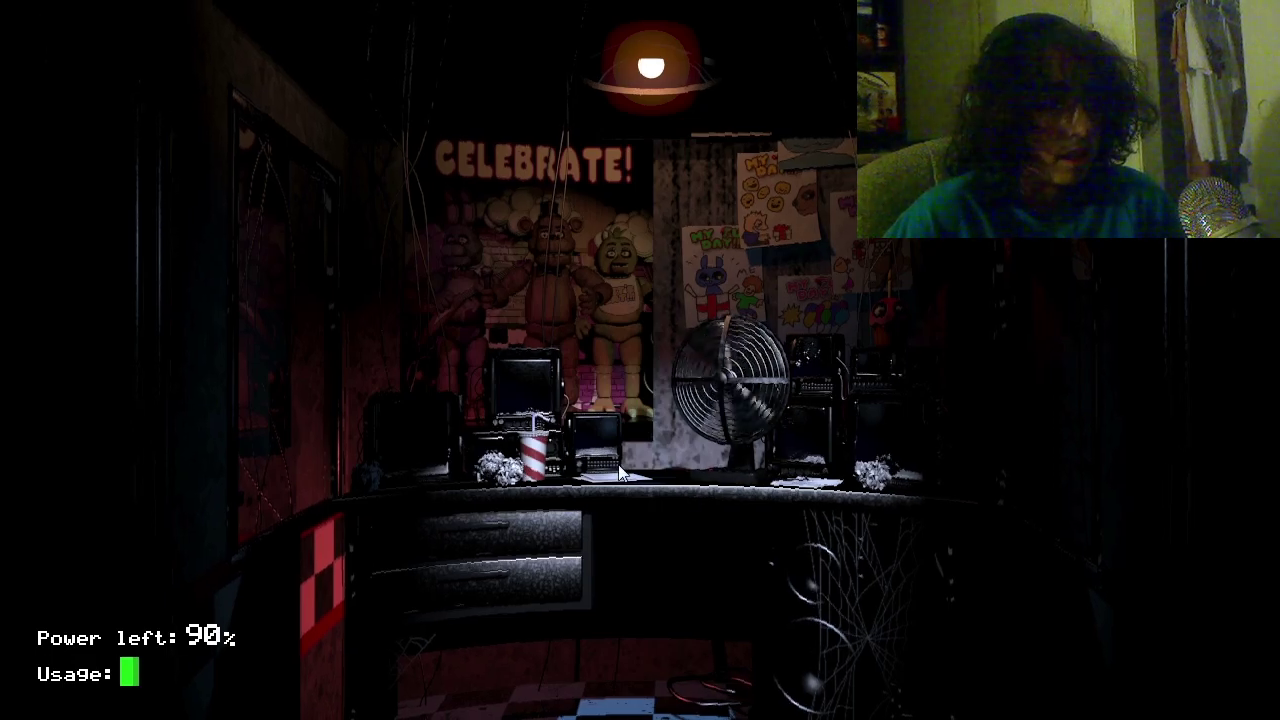
Step: Recheck Dining Area, Pirate Cove, Backstage, Supply Closet, E. Hall Corner and West Hall
click(627, 640)
click(962, 412)
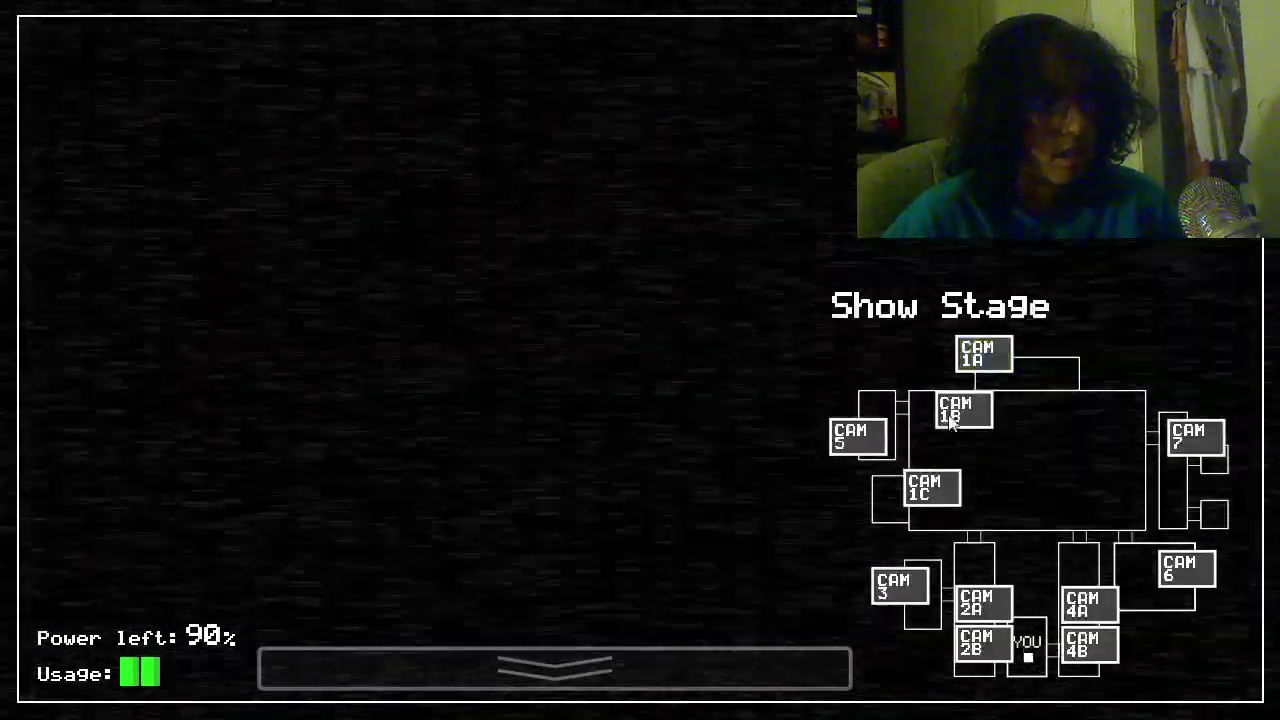
click(930, 487)
click(857, 436)
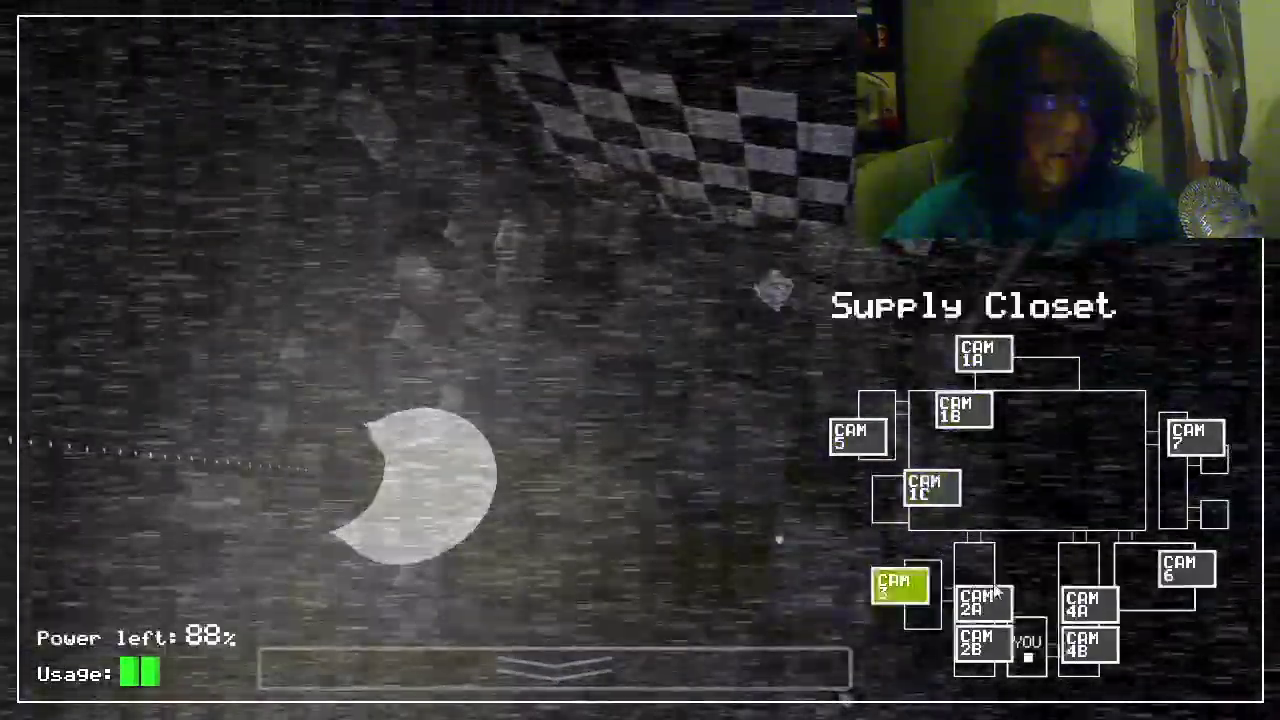
click(983, 603)
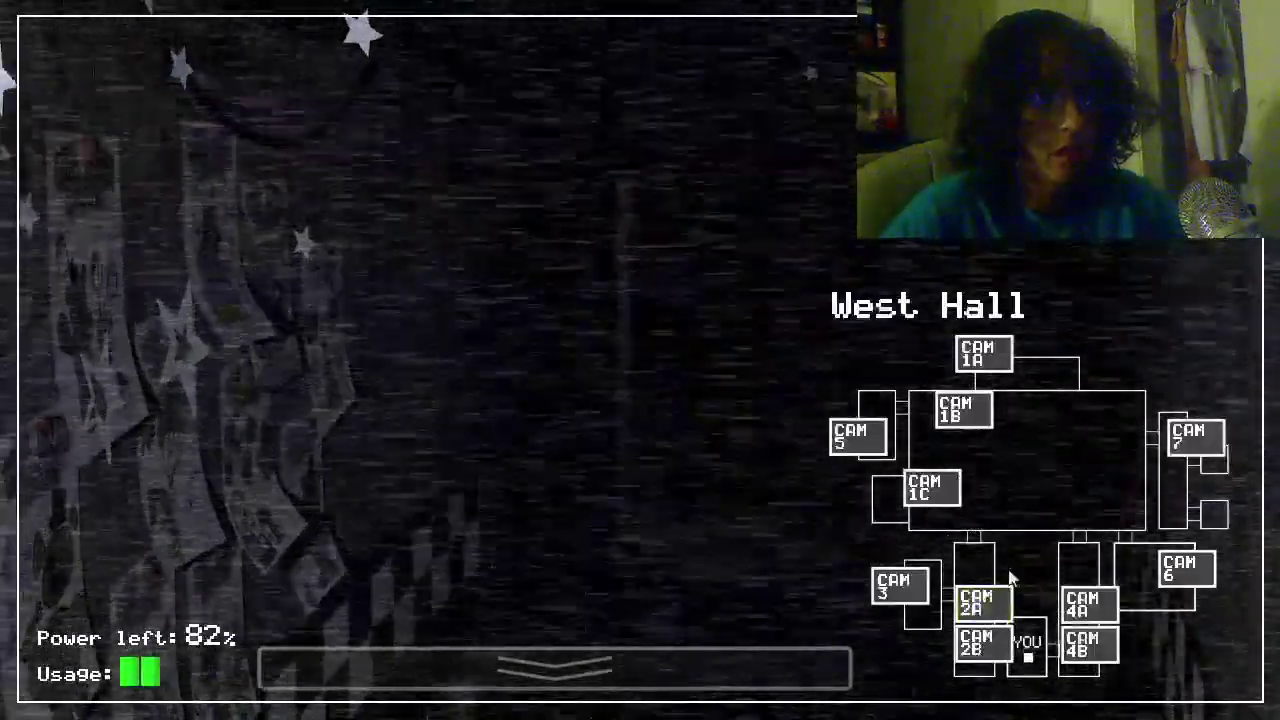
click(1087, 645)
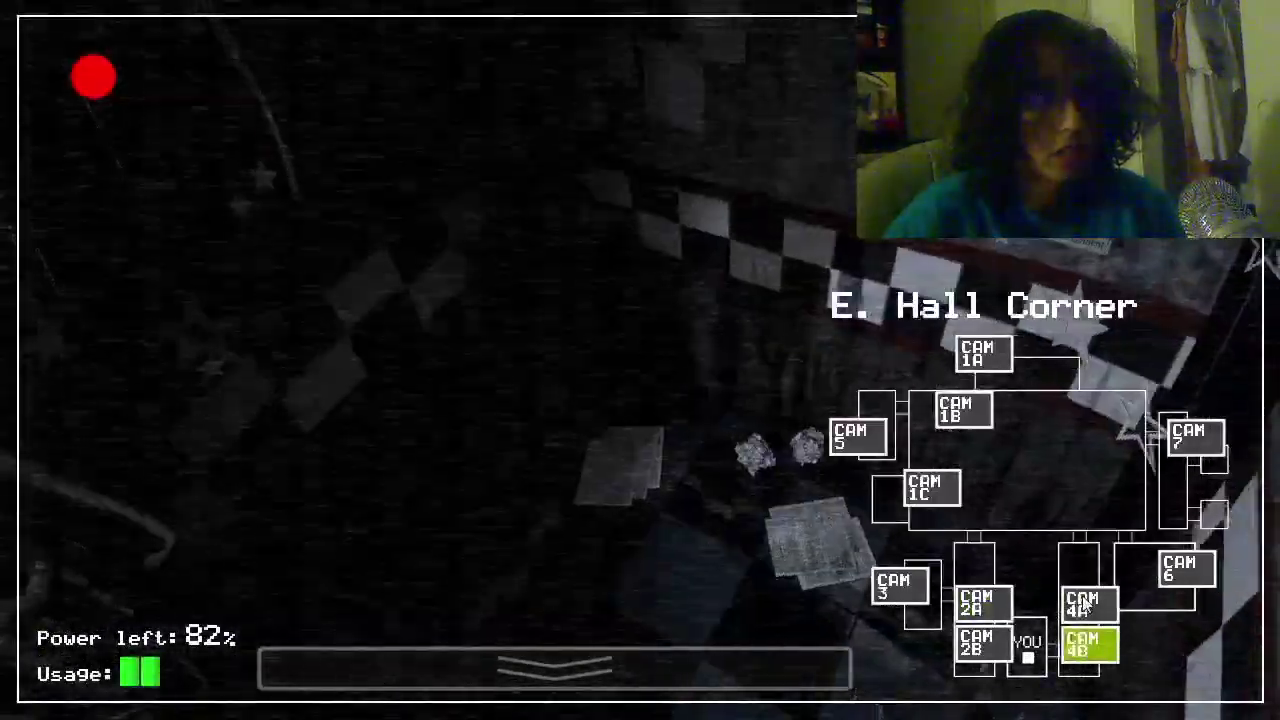
click(982, 602)
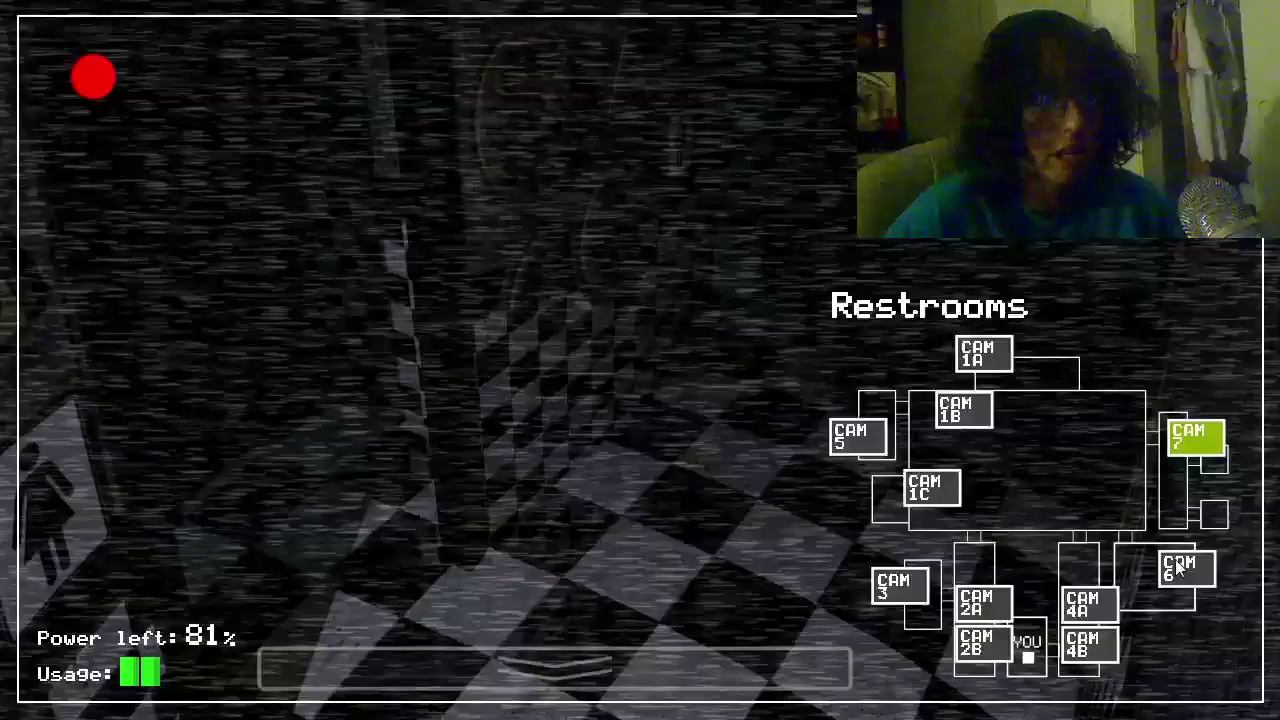
Step: Check Restrooms, W. Hall Corner and Pirate Cove, then light and shut the left door
click(1185, 568)
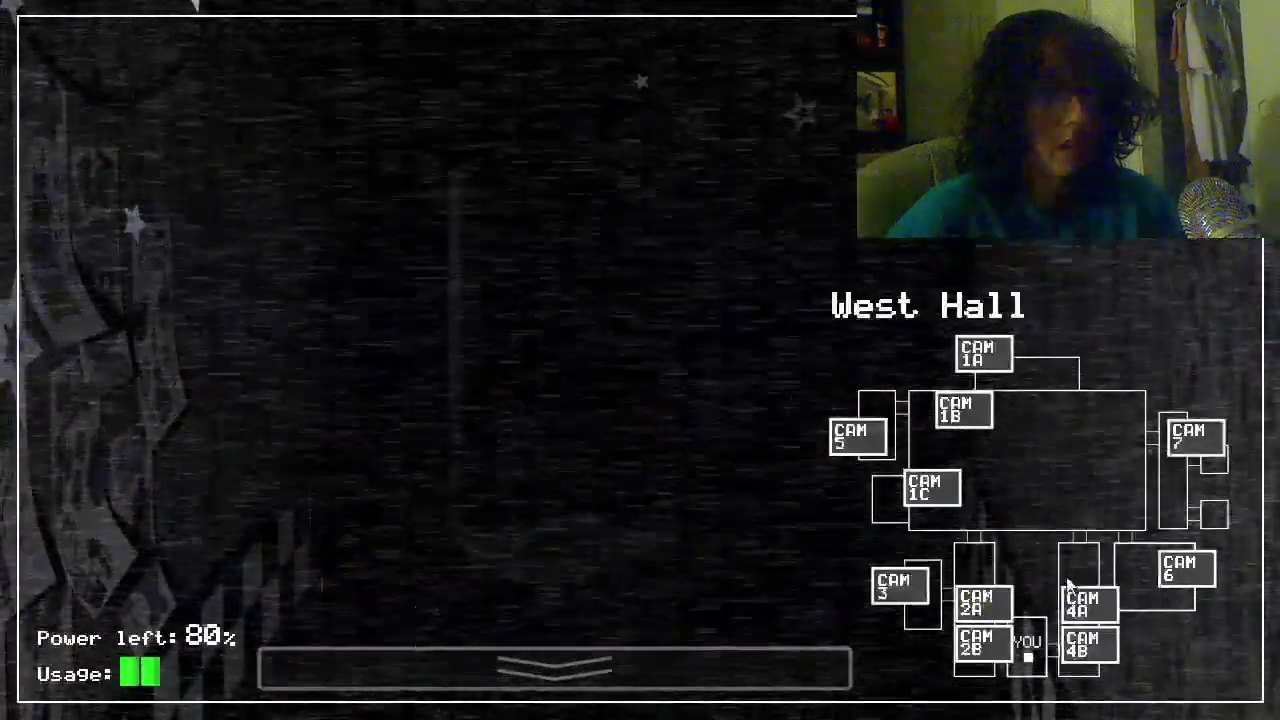
mouse_move(555, 668)
click(982, 643)
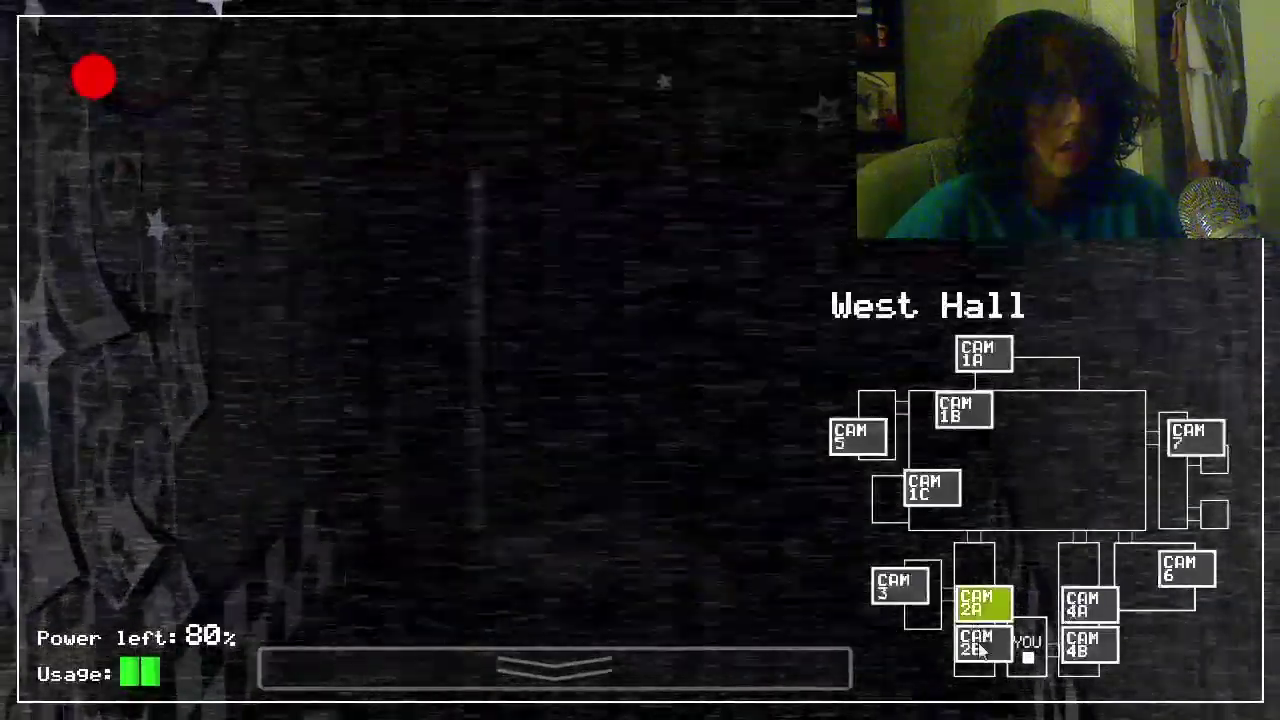
click(930, 488)
click(982, 643)
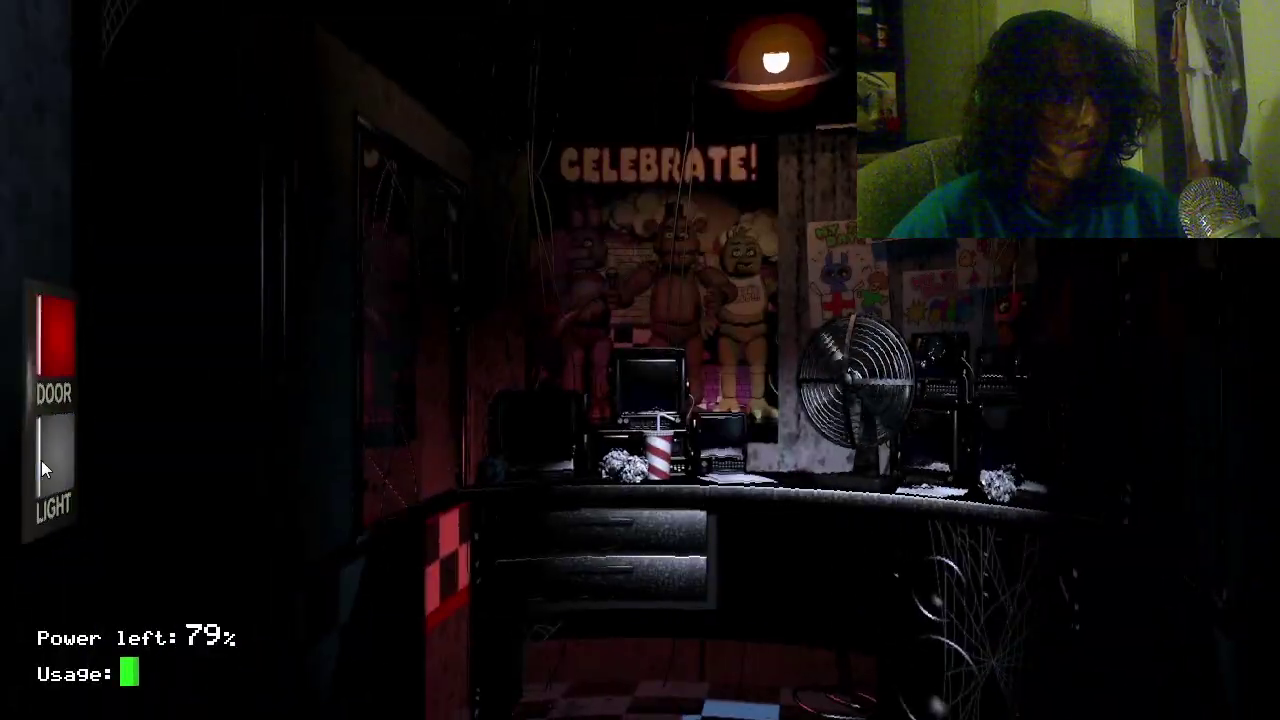
click(41, 460)
click(38, 329)
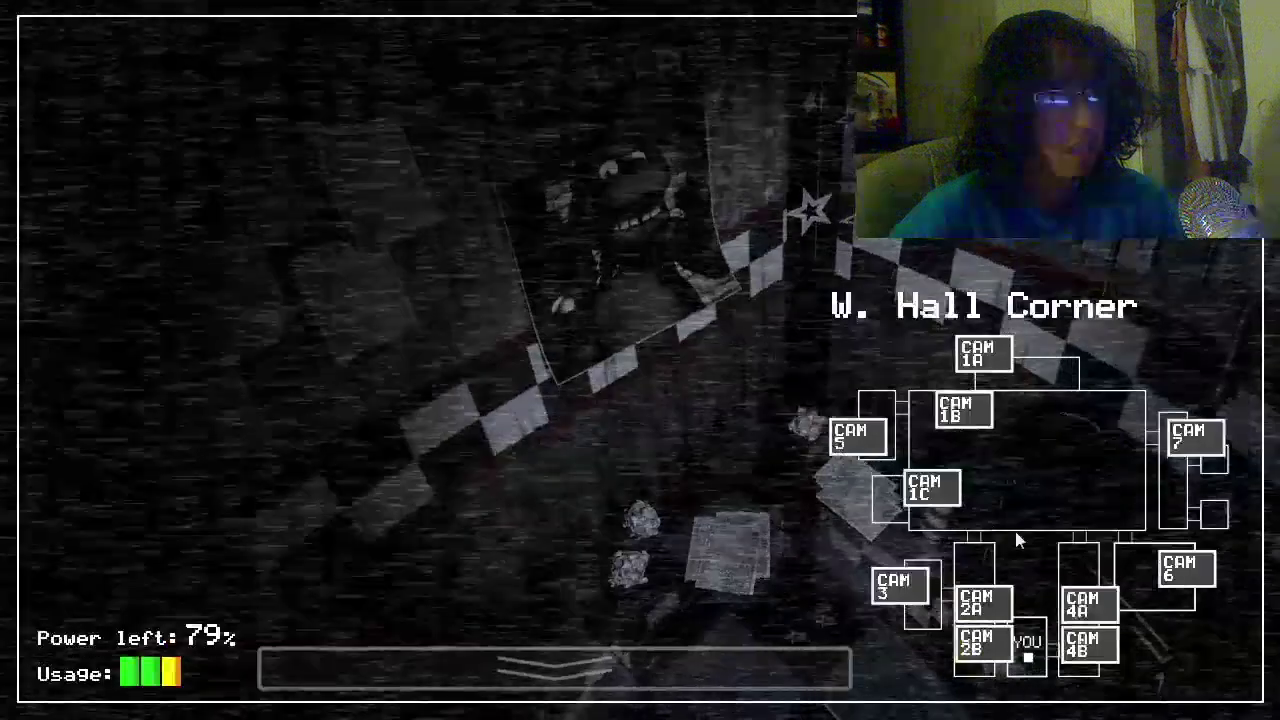
Step: Check East Hall, then switch off the hall light to save power
click(1090, 606)
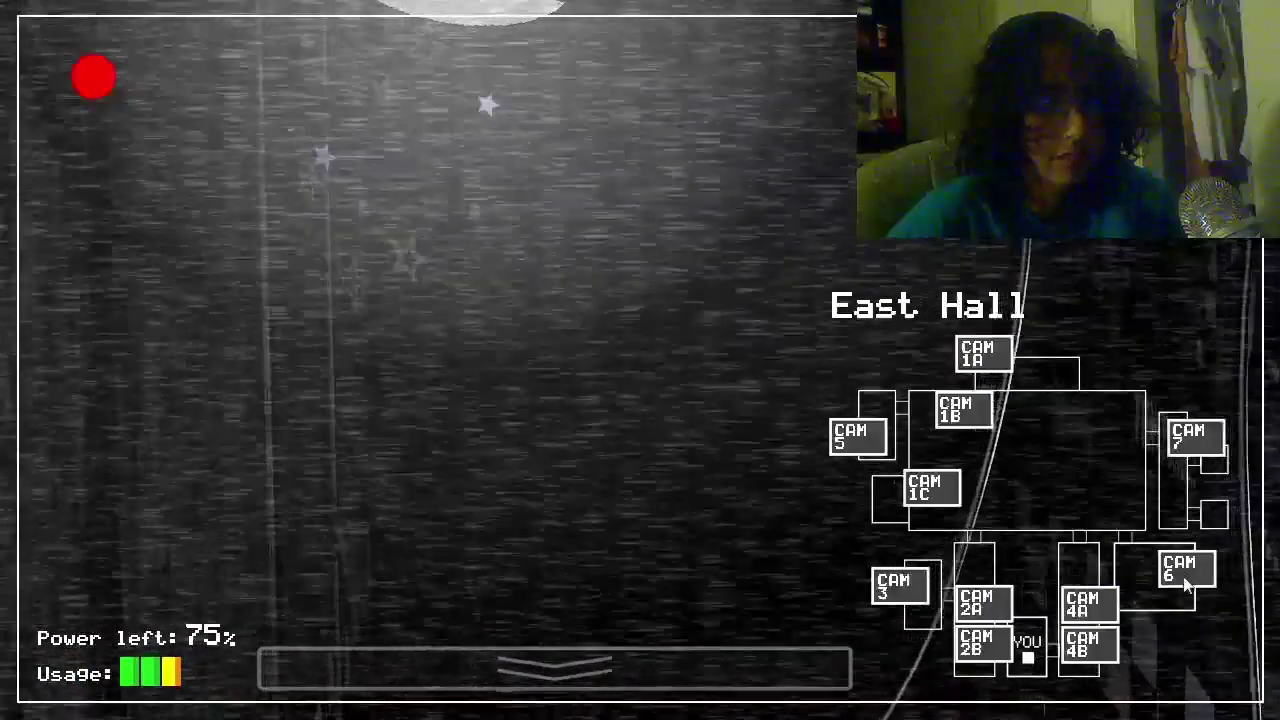
click(588, 660)
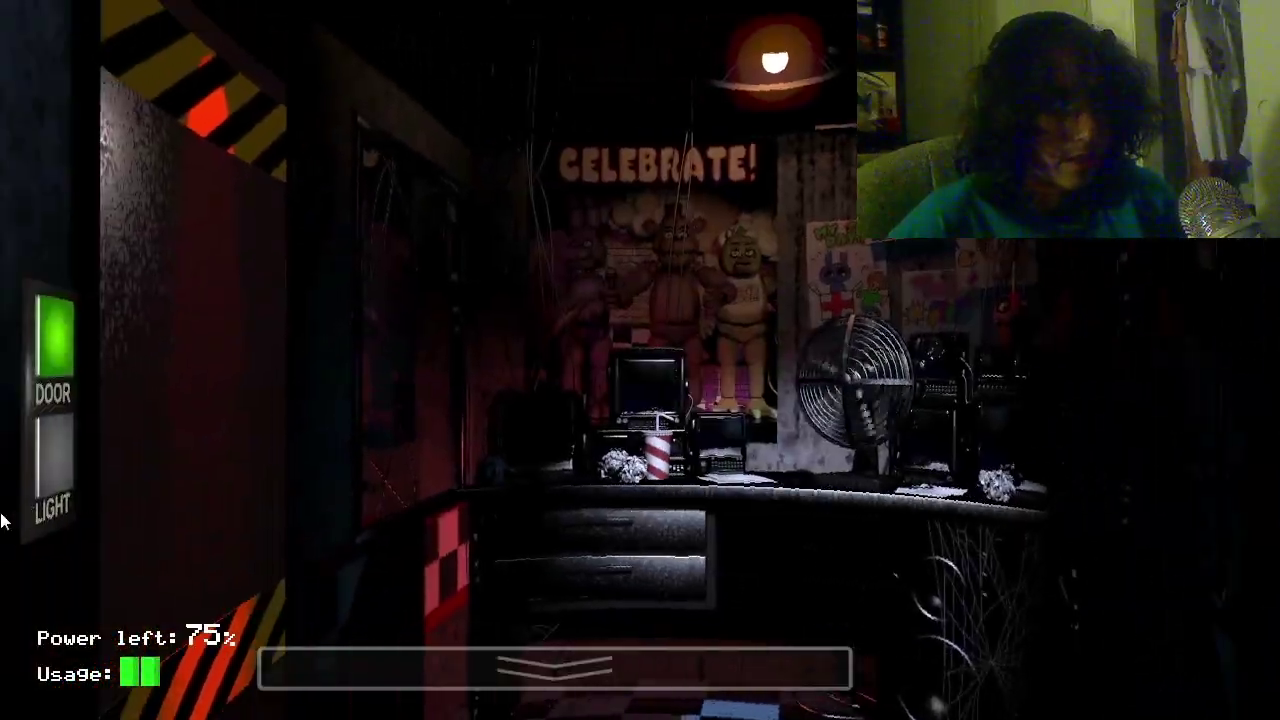
click(66, 455)
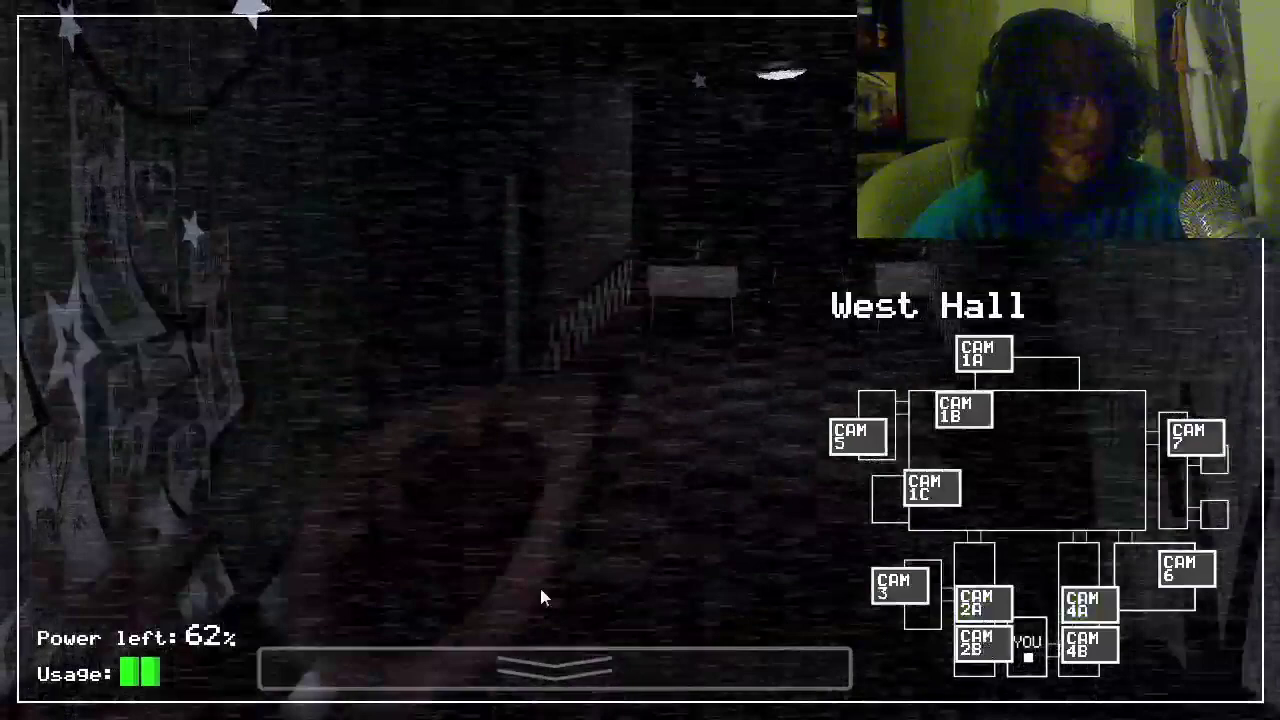
click(539, 668)
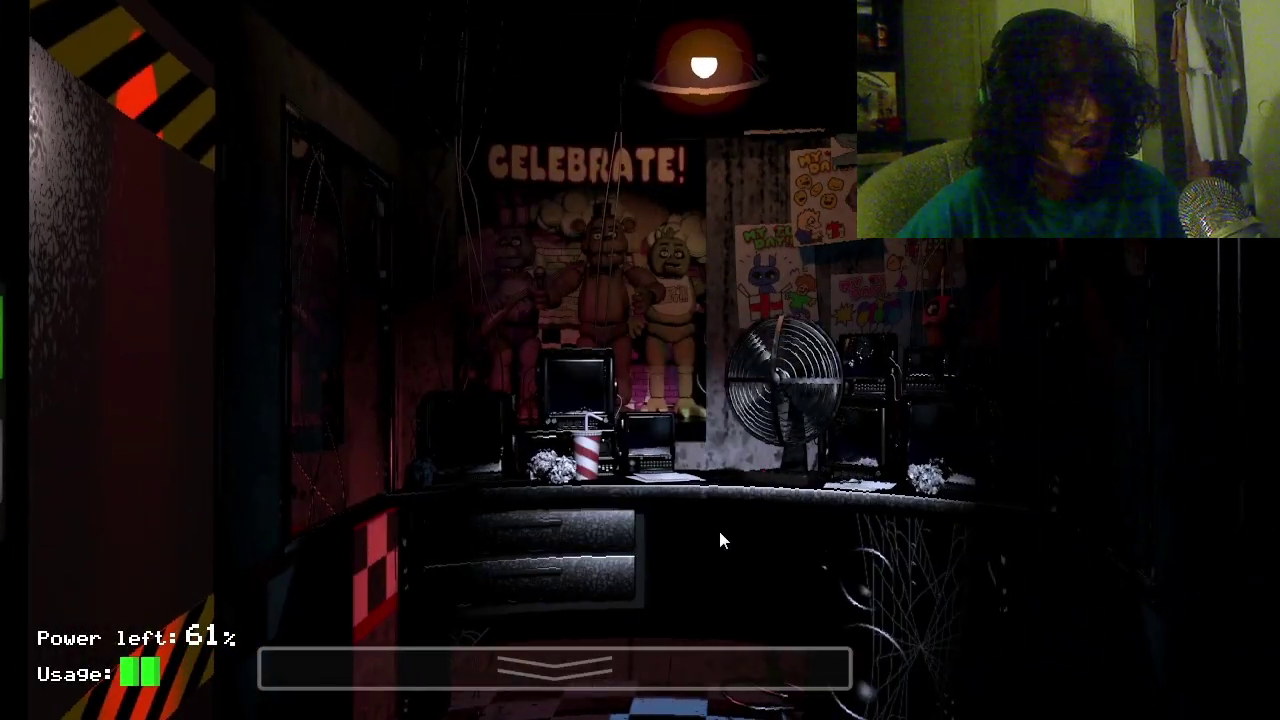
Step: Check East Hall and E. Hall Corner, then briefly light the right hallway
click(555, 668)
click(1095, 598)
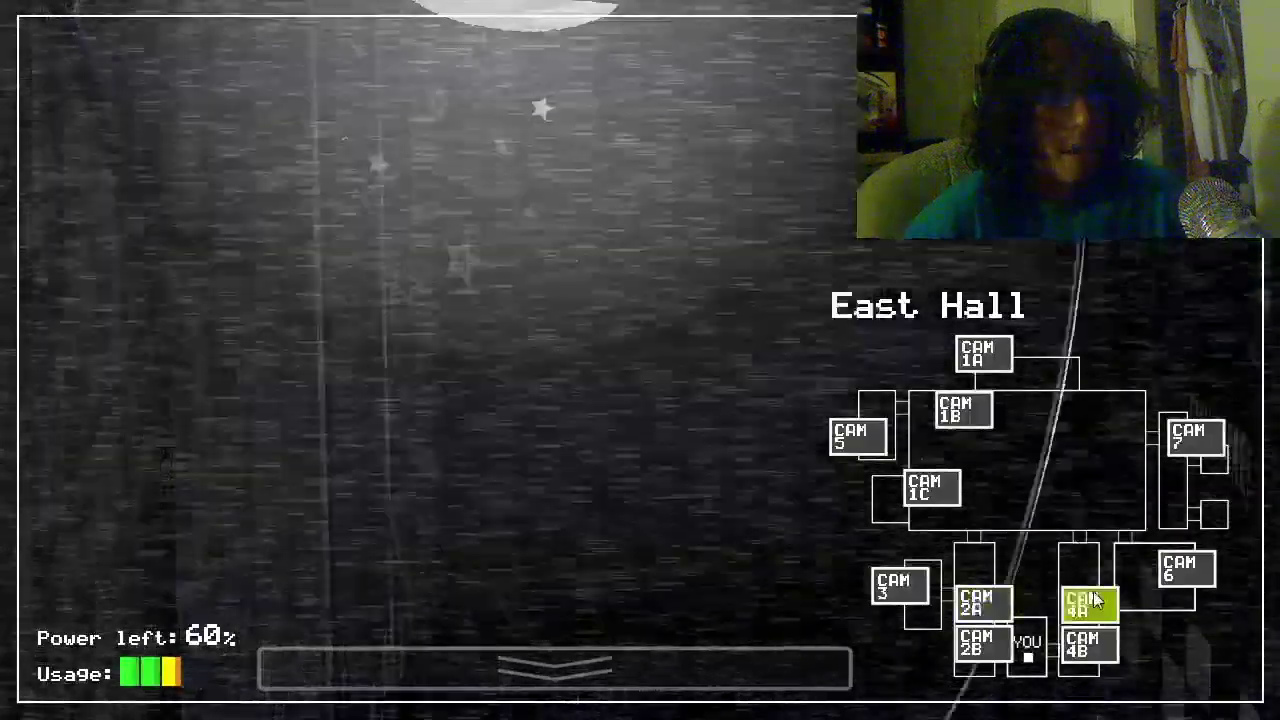
click(1087, 645)
click(555, 668)
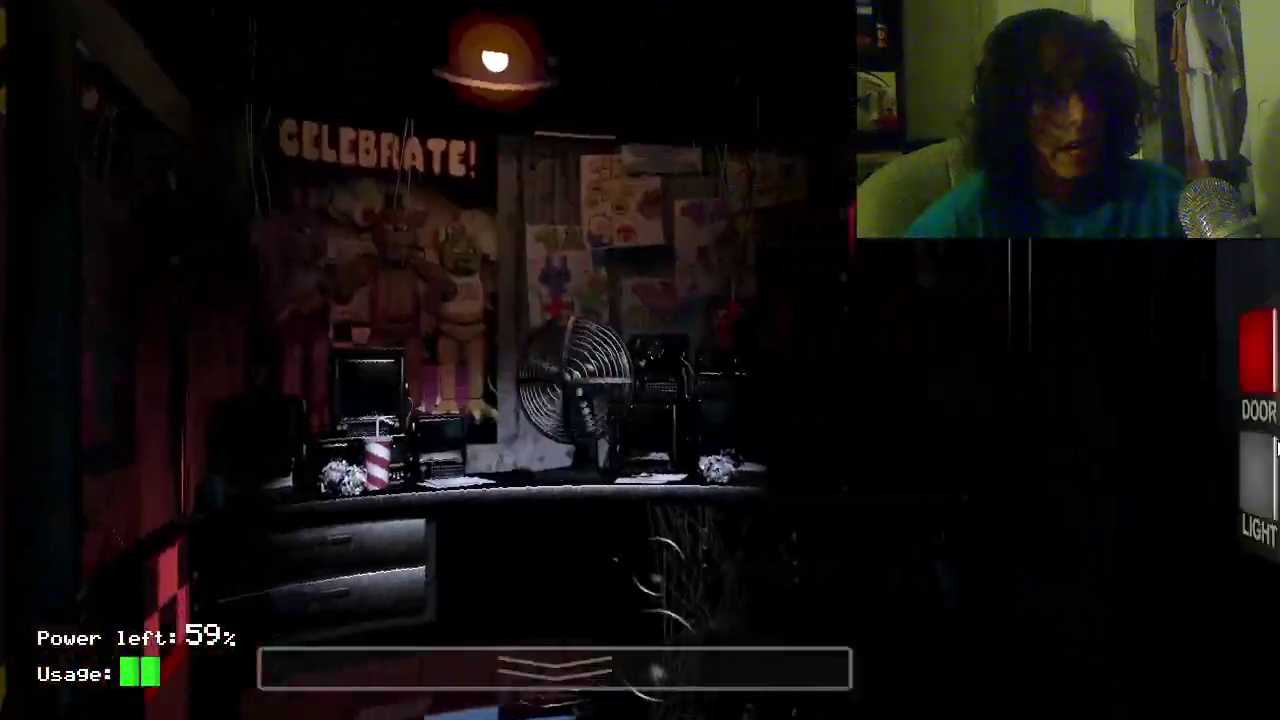
click(1206, 462)
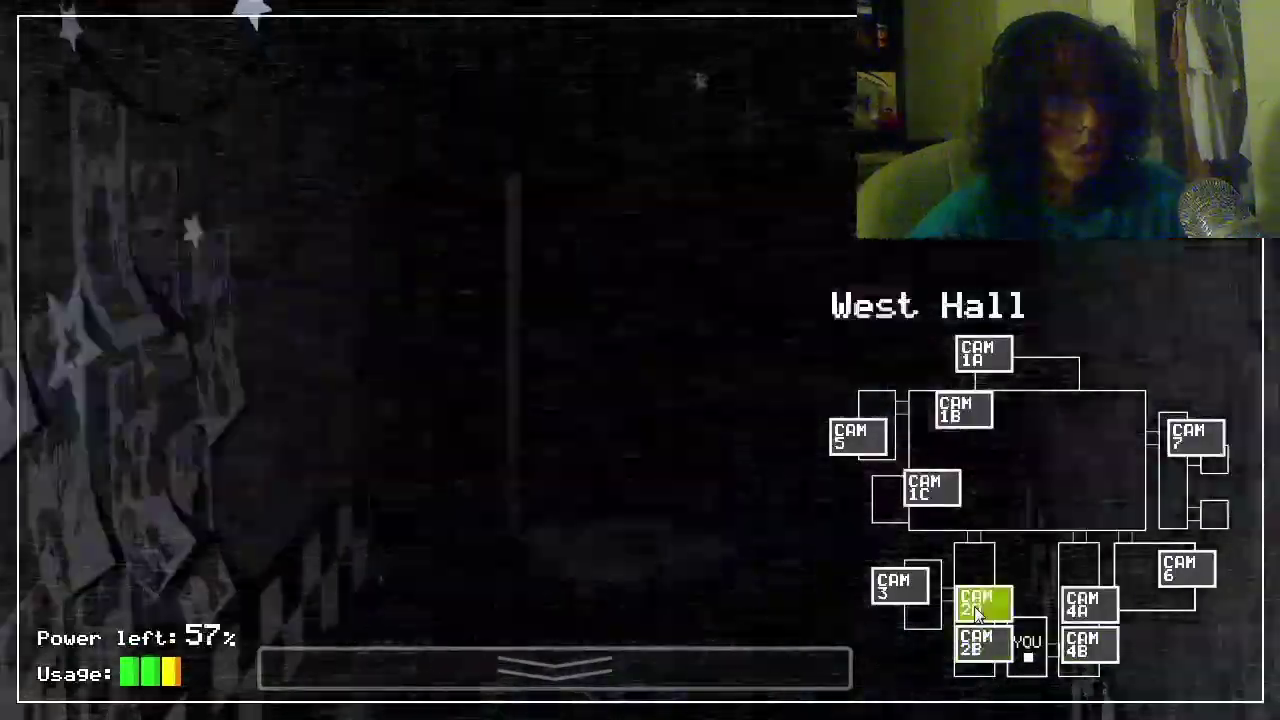
Step: Glance at E. Hall Corner, flash the left doorway light and reopen the left door
click(1087, 645)
click(600, 668)
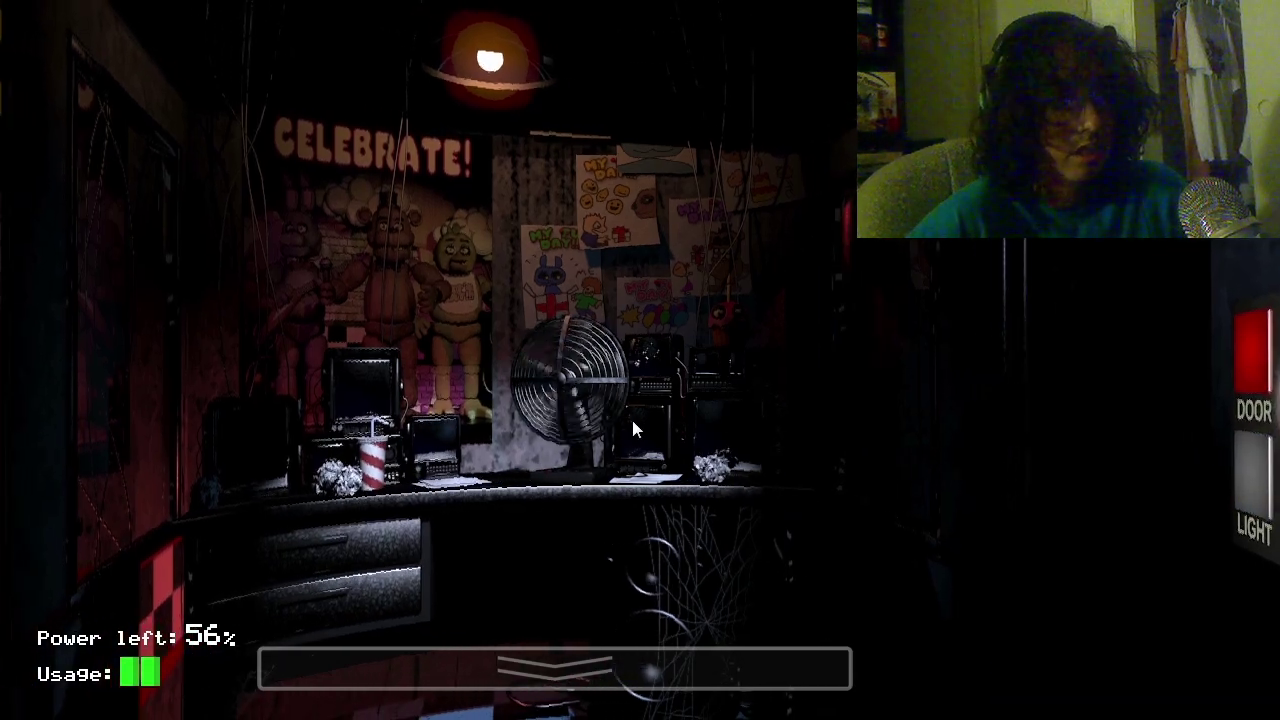
click(53, 460)
click(49, 346)
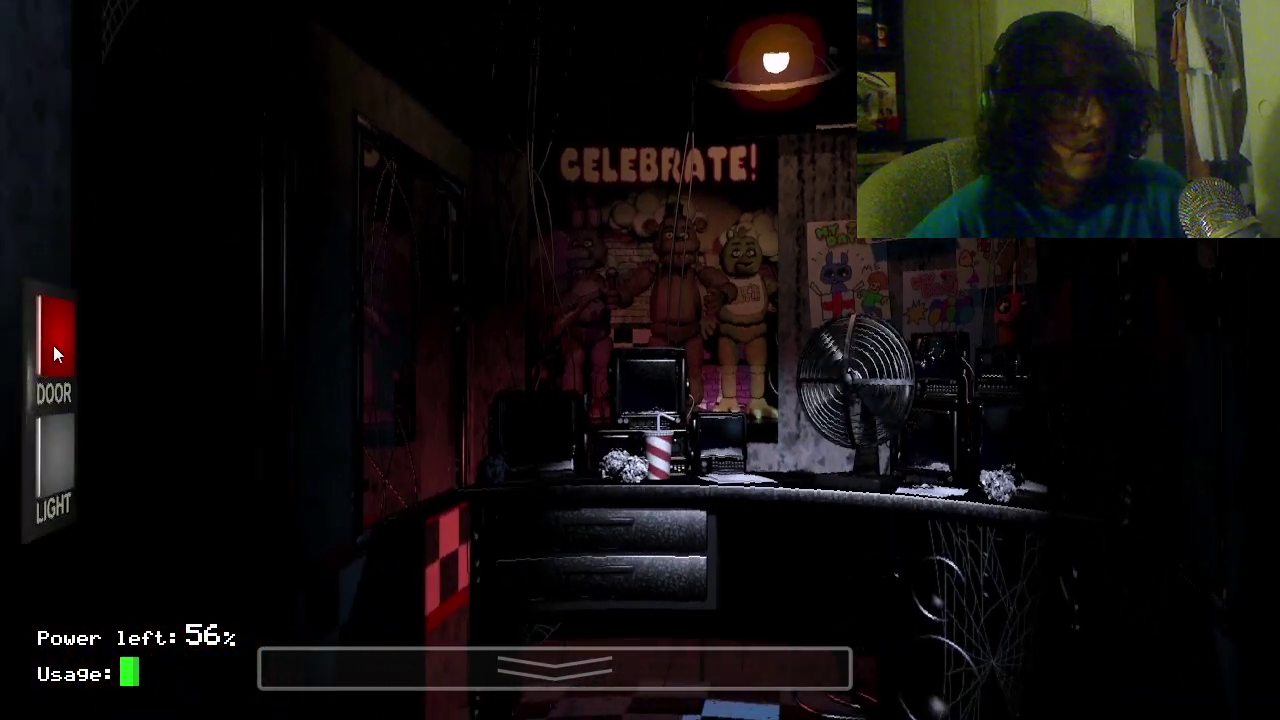
Step: Flip through West Hall, Pirate Cove and W. Hall Corner, then switch to East Hall
click(598, 668)
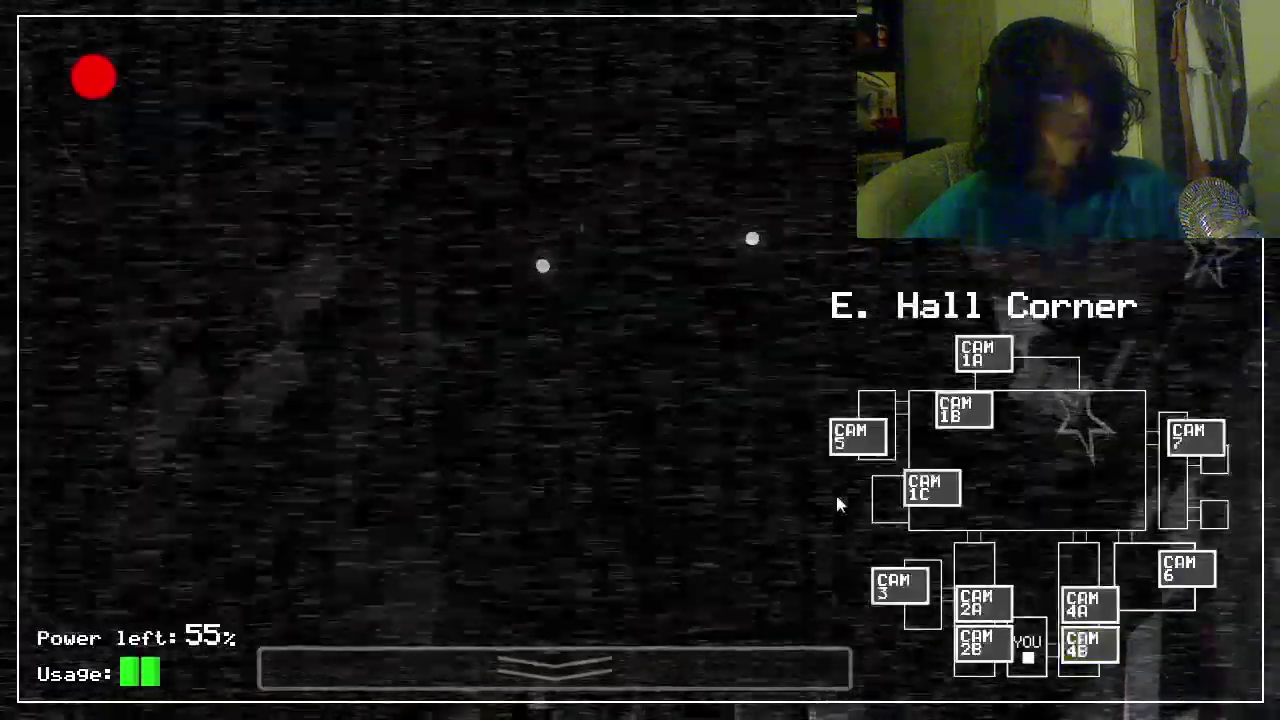
click(985, 602)
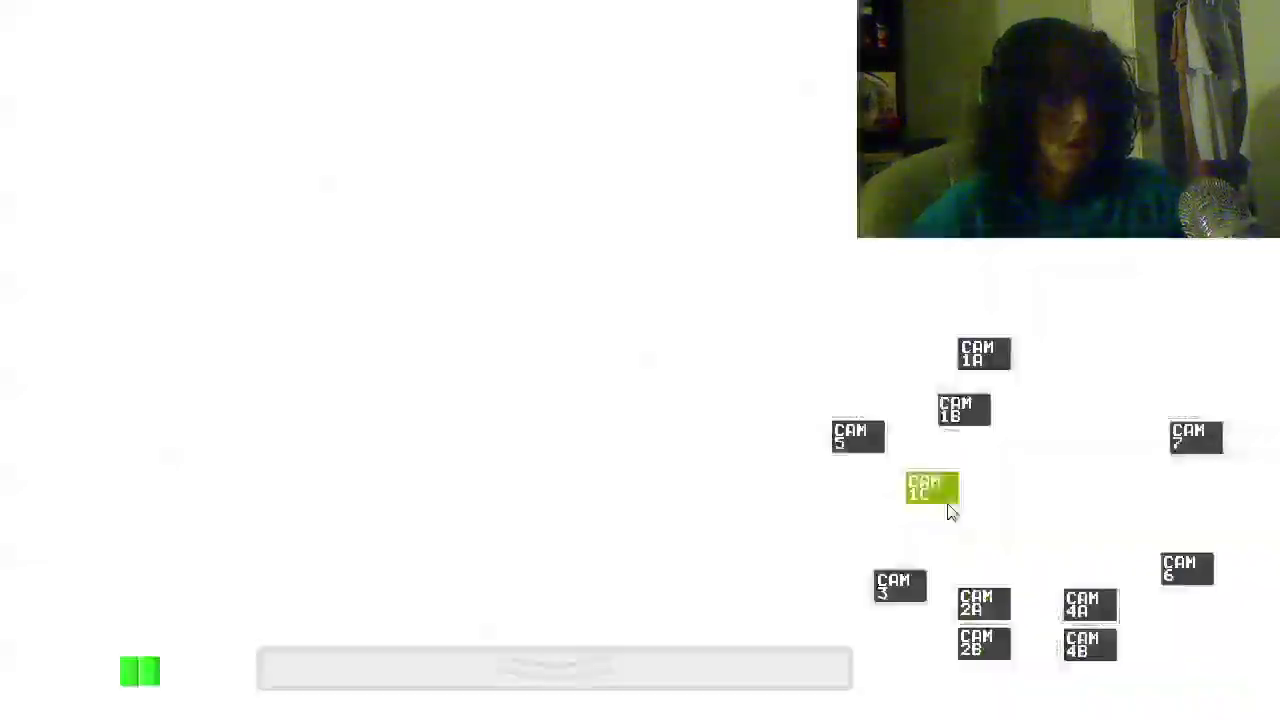
click(930, 488)
click(980, 645)
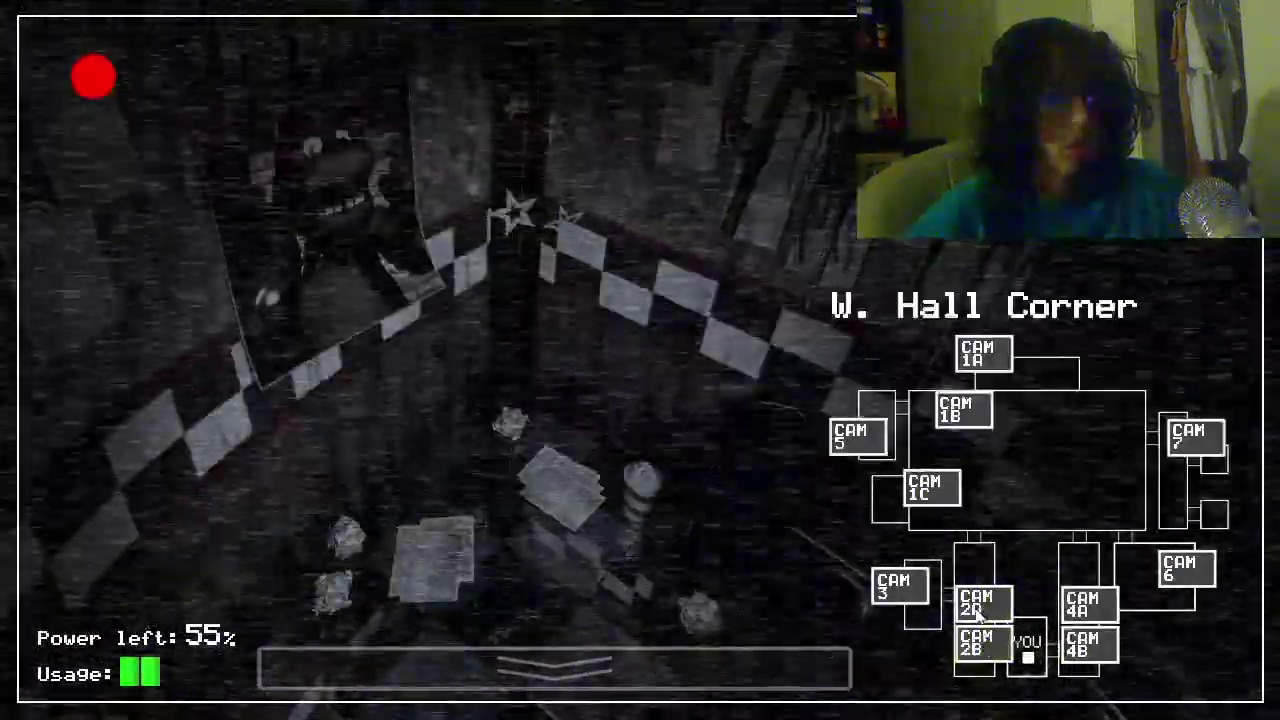
click(985, 602)
click(1083, 603)
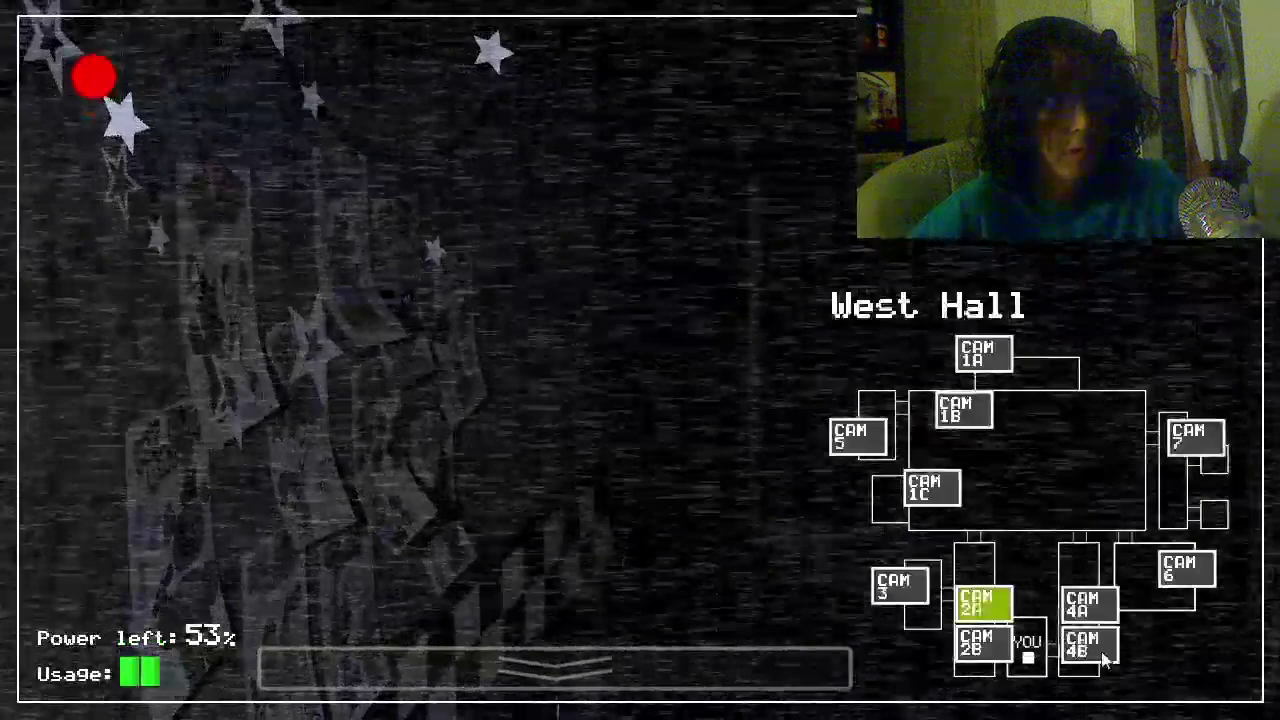
Step: View E. Hall Corner, toggle the right hall light, then recheck West Hall and E. Hall Corner
click(1106, 658)
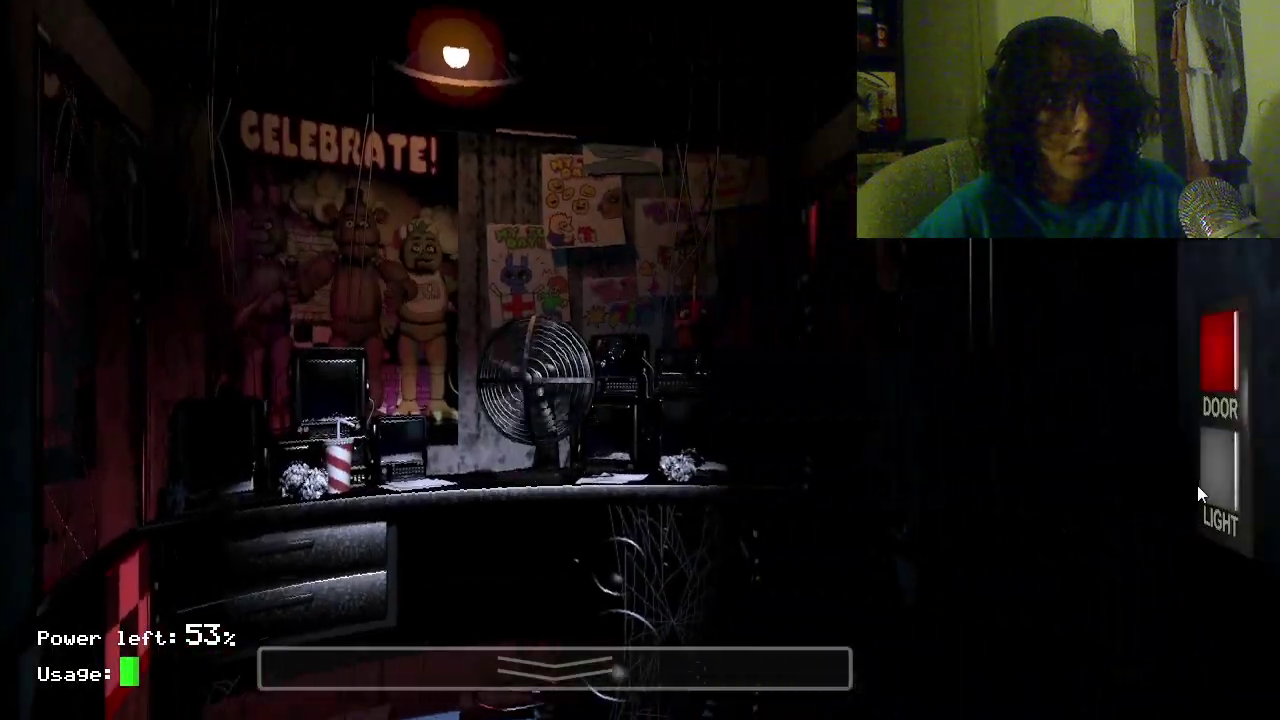
click(1214, 490)
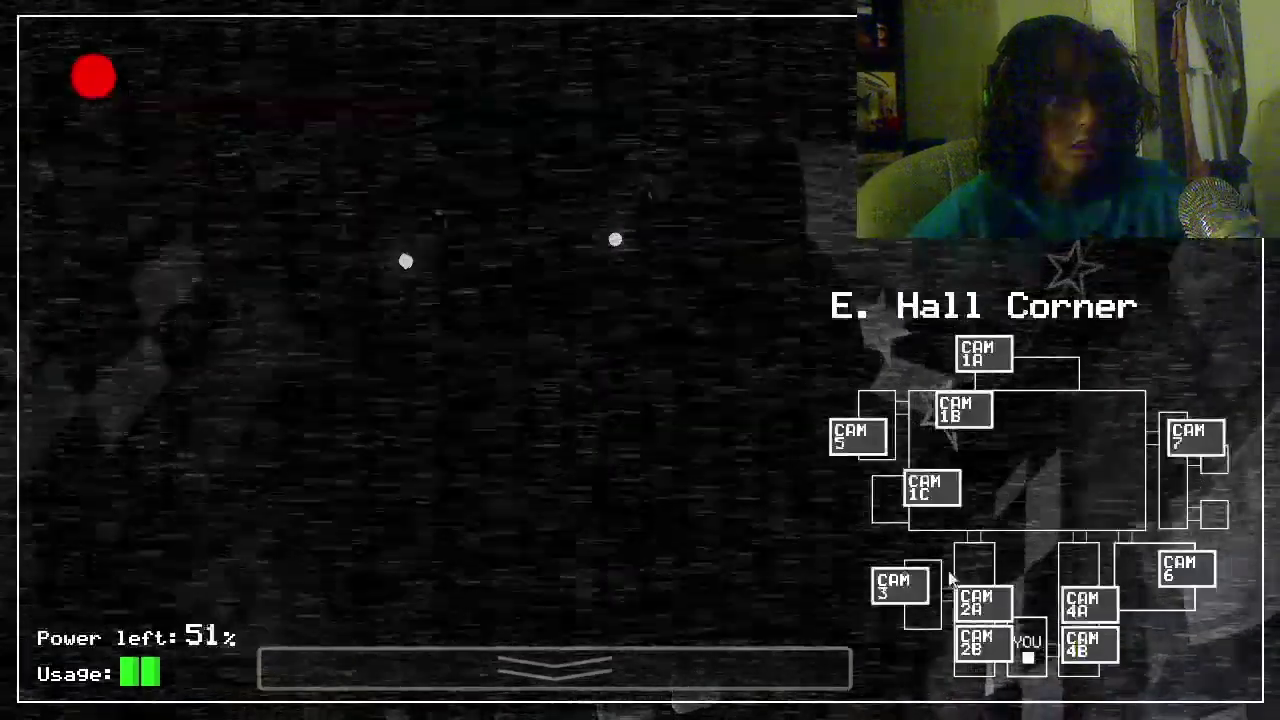
click(983, 650)
click(1088, 645)
click(555, 670)
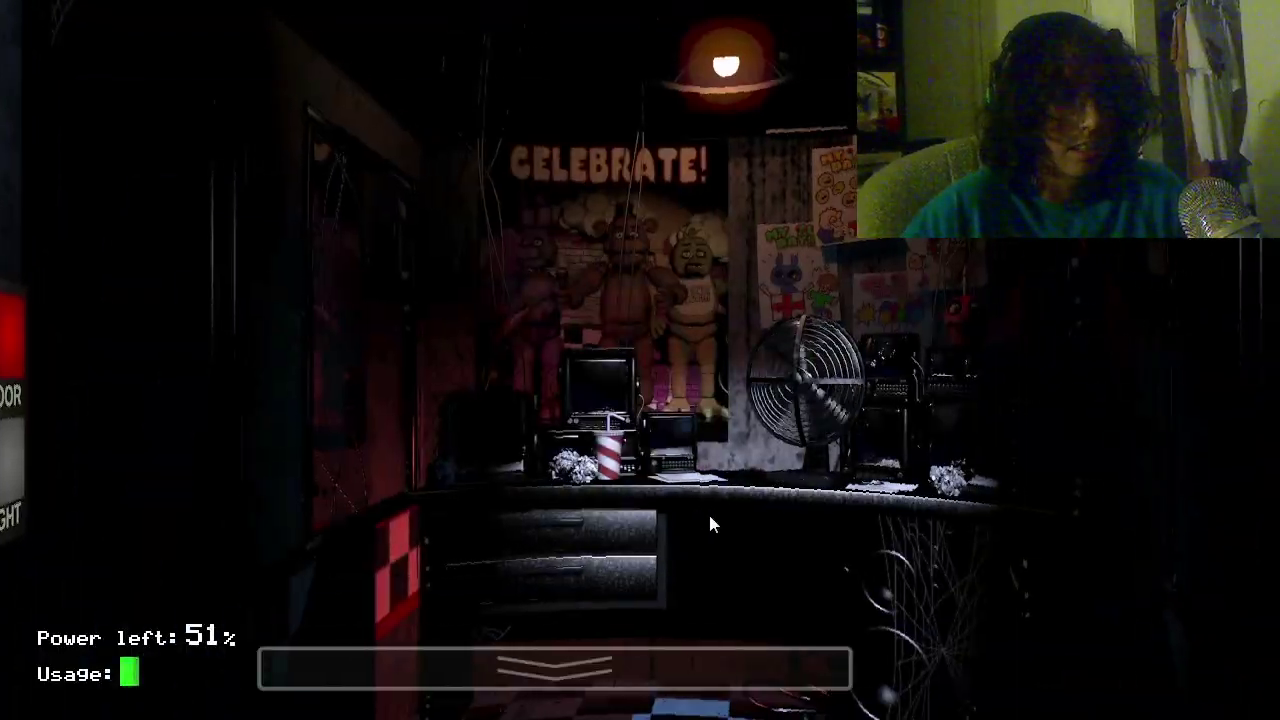
Step: Check West Hall from the office and raise the cameras again
click(736, 660)
click(990, 602)
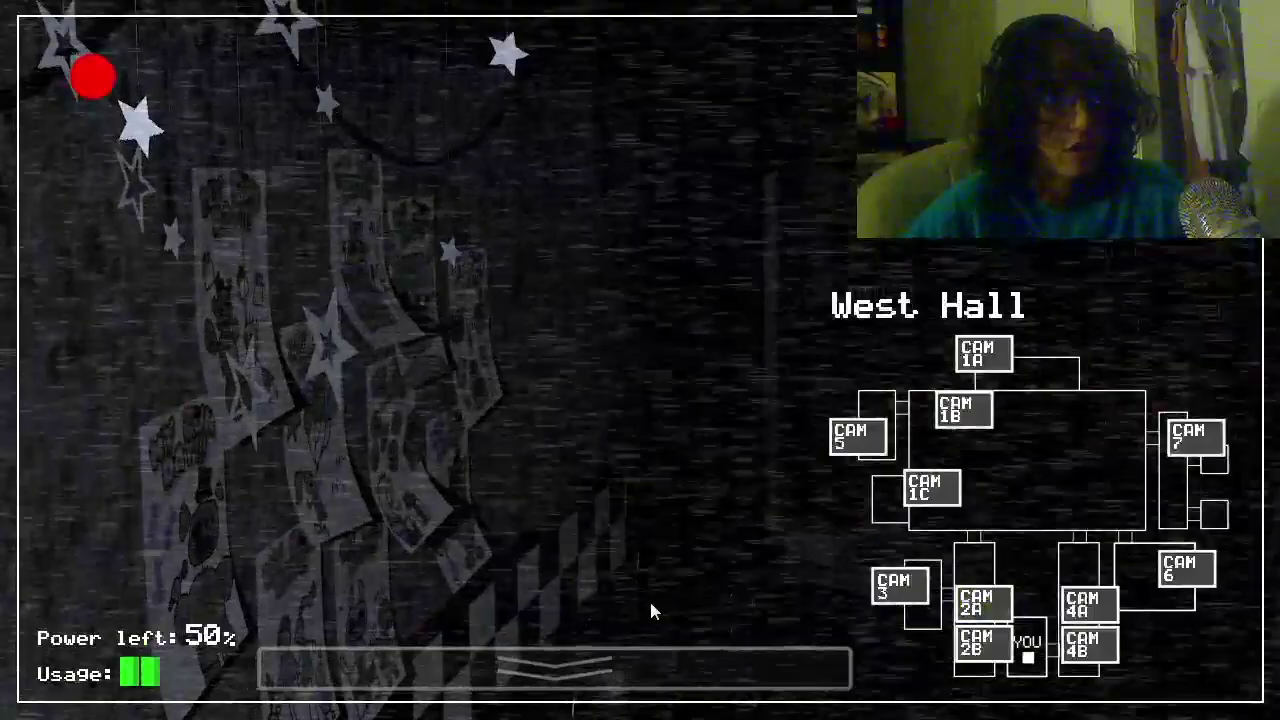
click(649, 598)
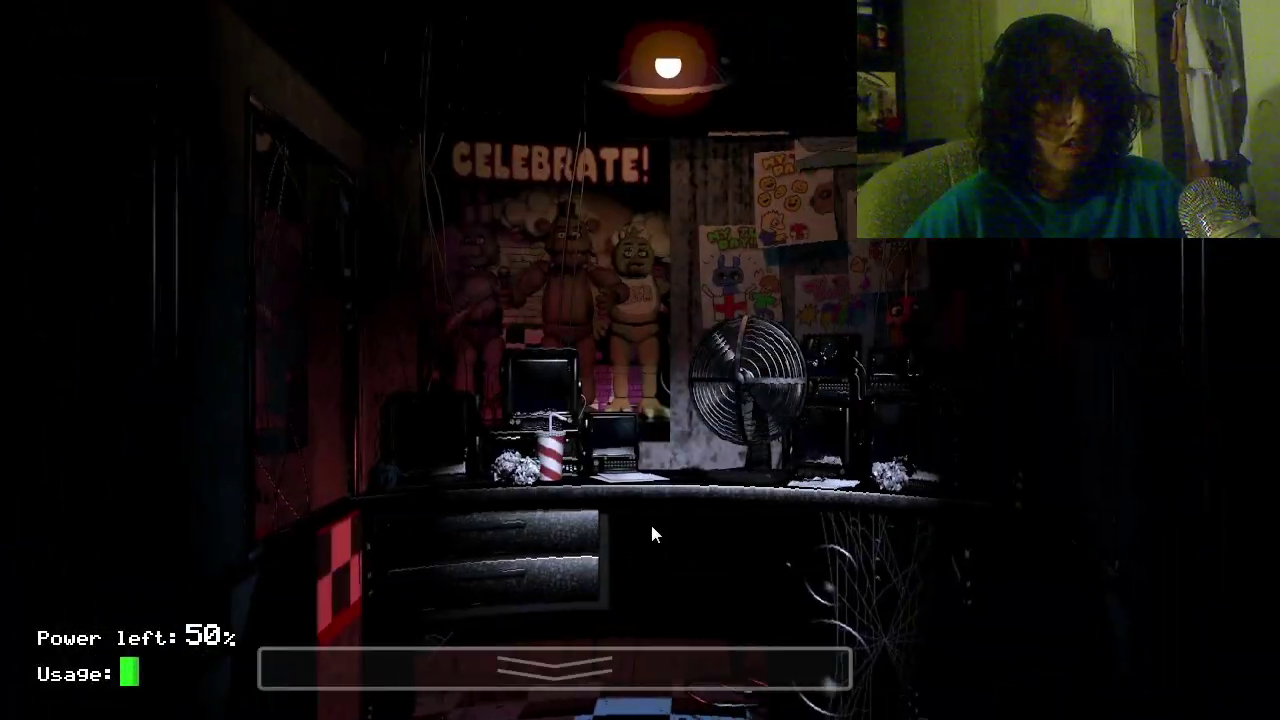
click(620, 660)
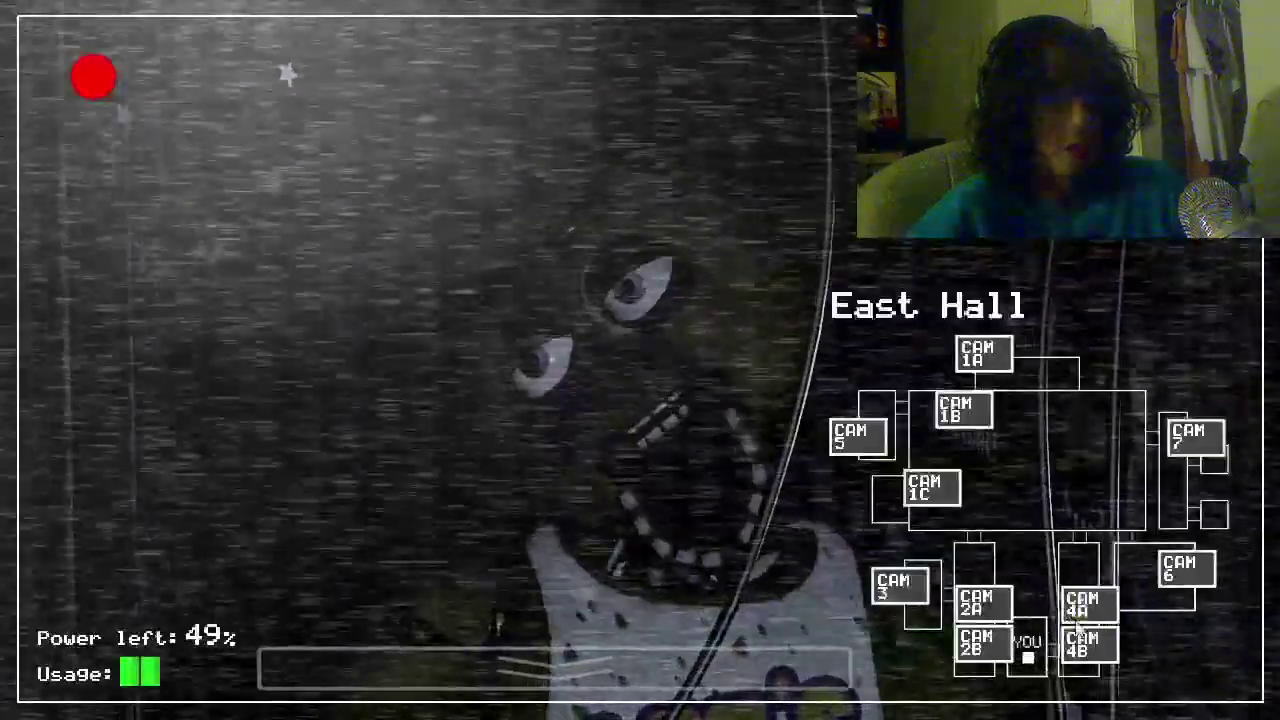
Step: Alternate office glances with E. Hall Corner and West Hall checks
click(1085, 645)
click(983, 645)
click(760, 668)
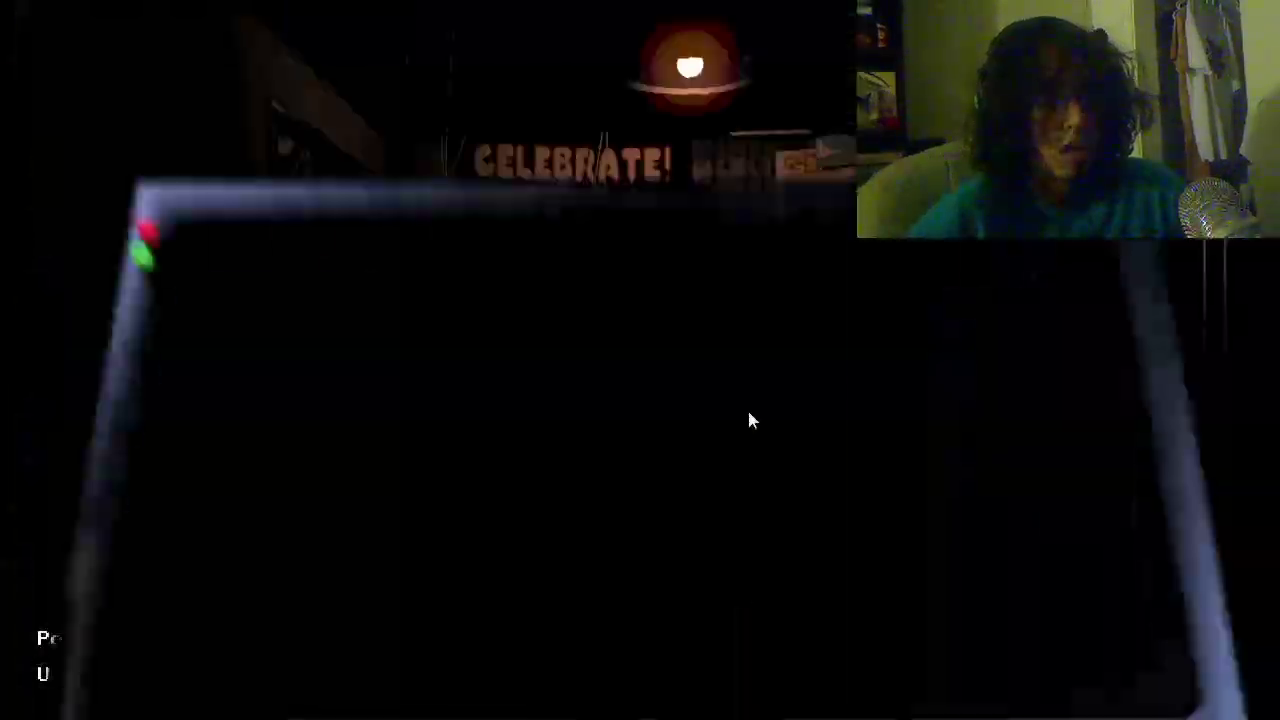
click(717, 660)
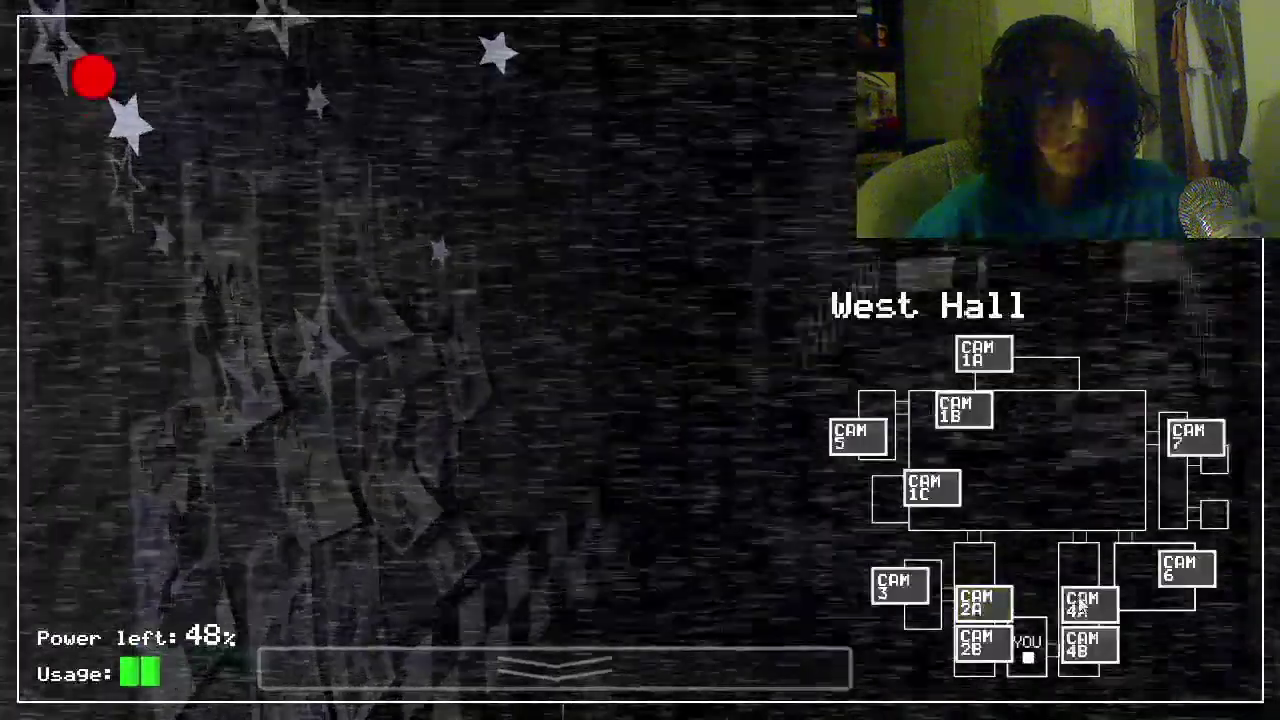
click(1085, 645)
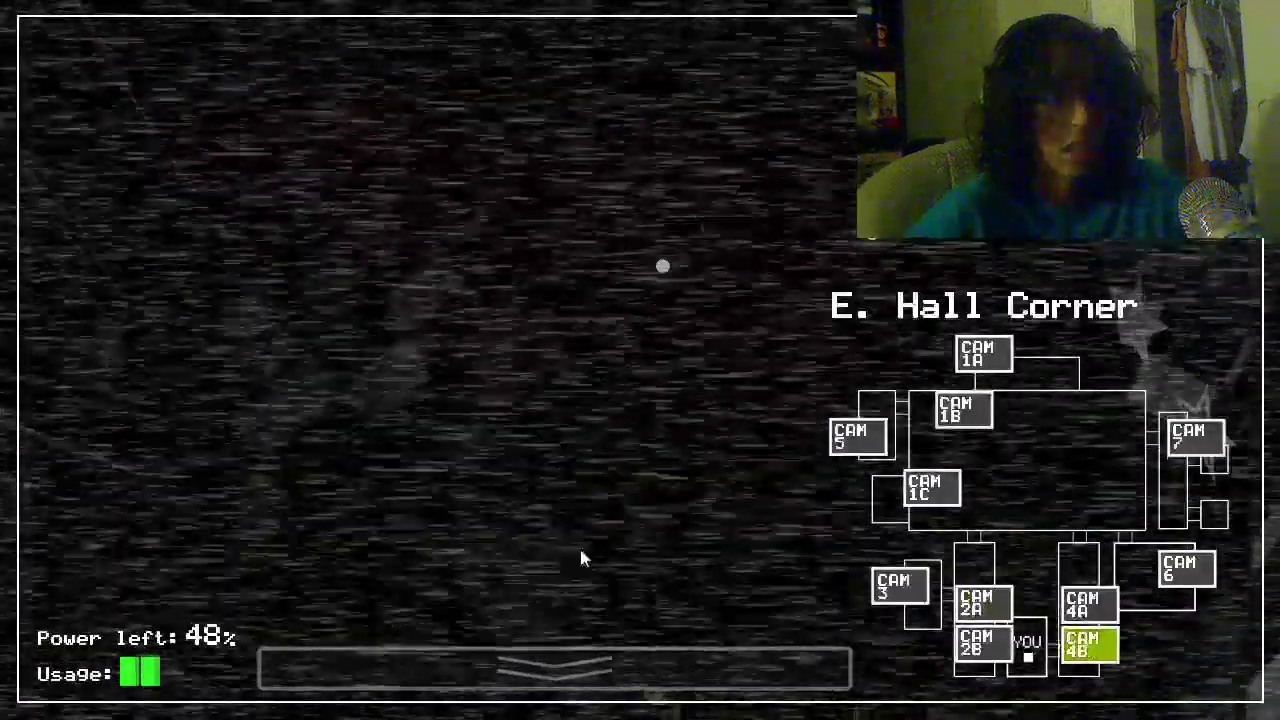
click(600, 665)
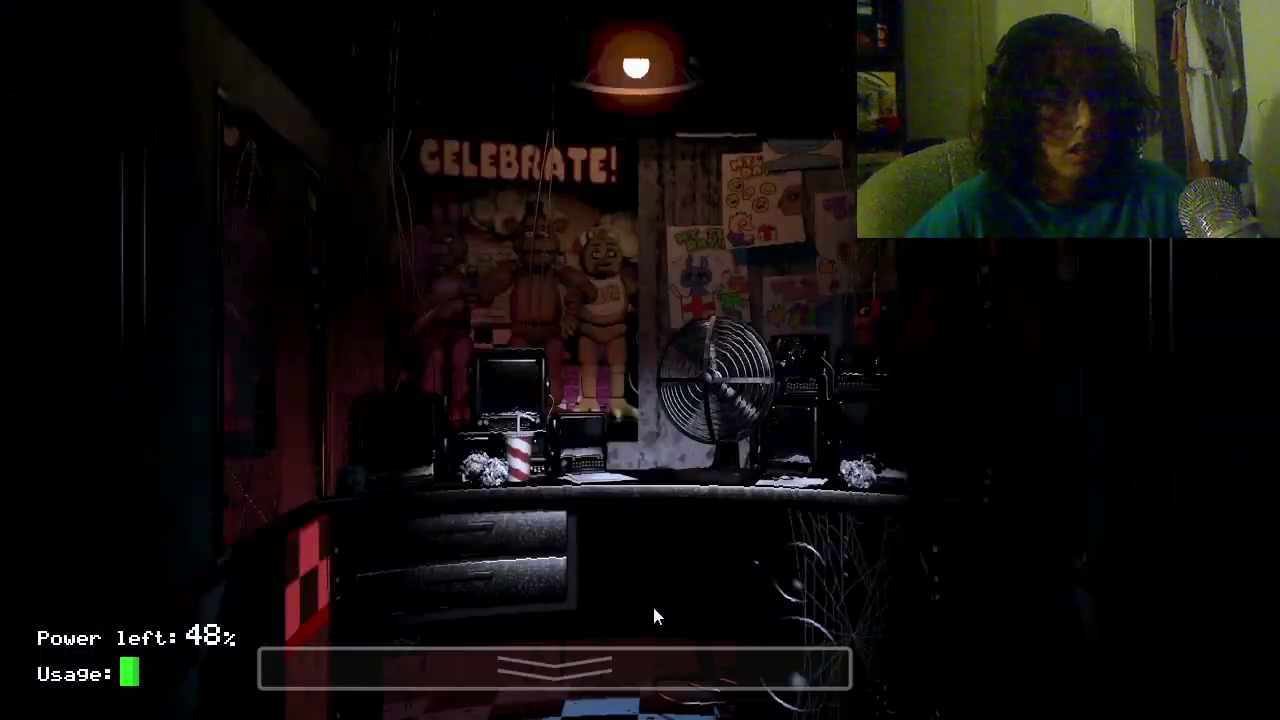
Step: Track Chica on East Hall and E. Hall Corner, rechecking West Hall in between
click(513, 665)
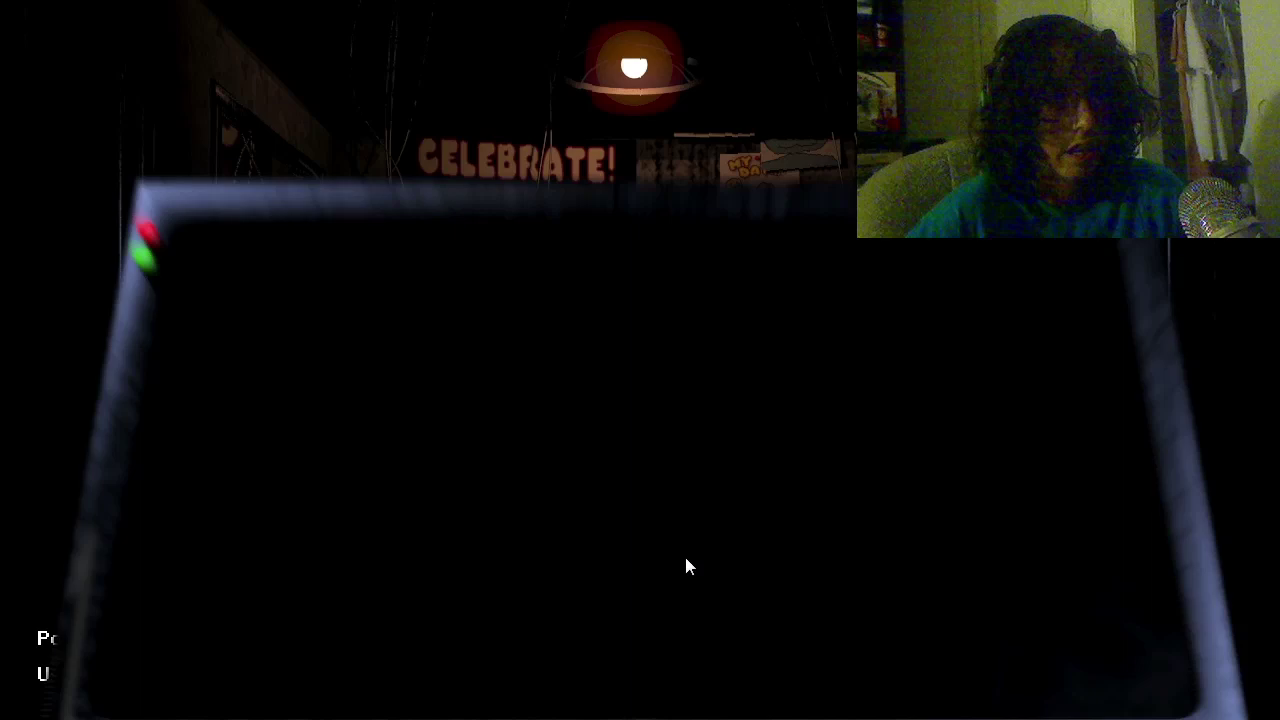
click(1085, 600)
click(600, 665)
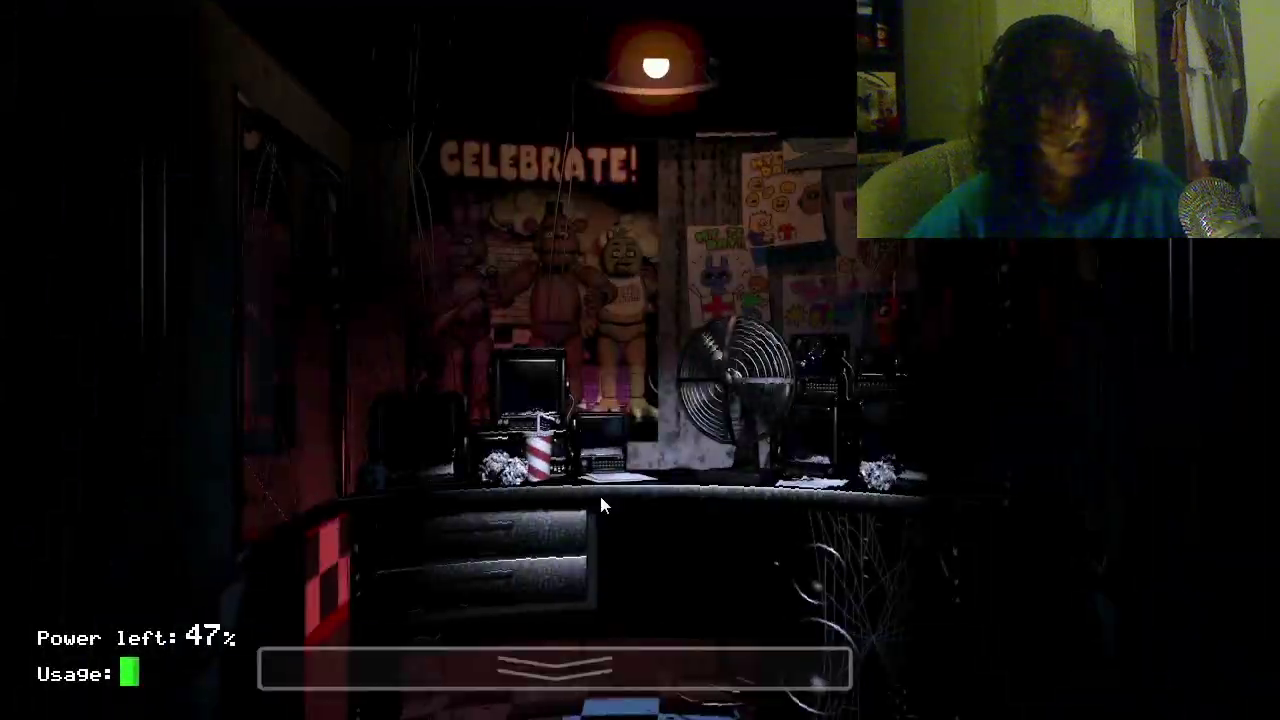
click(600, 665)
click(983, 603)
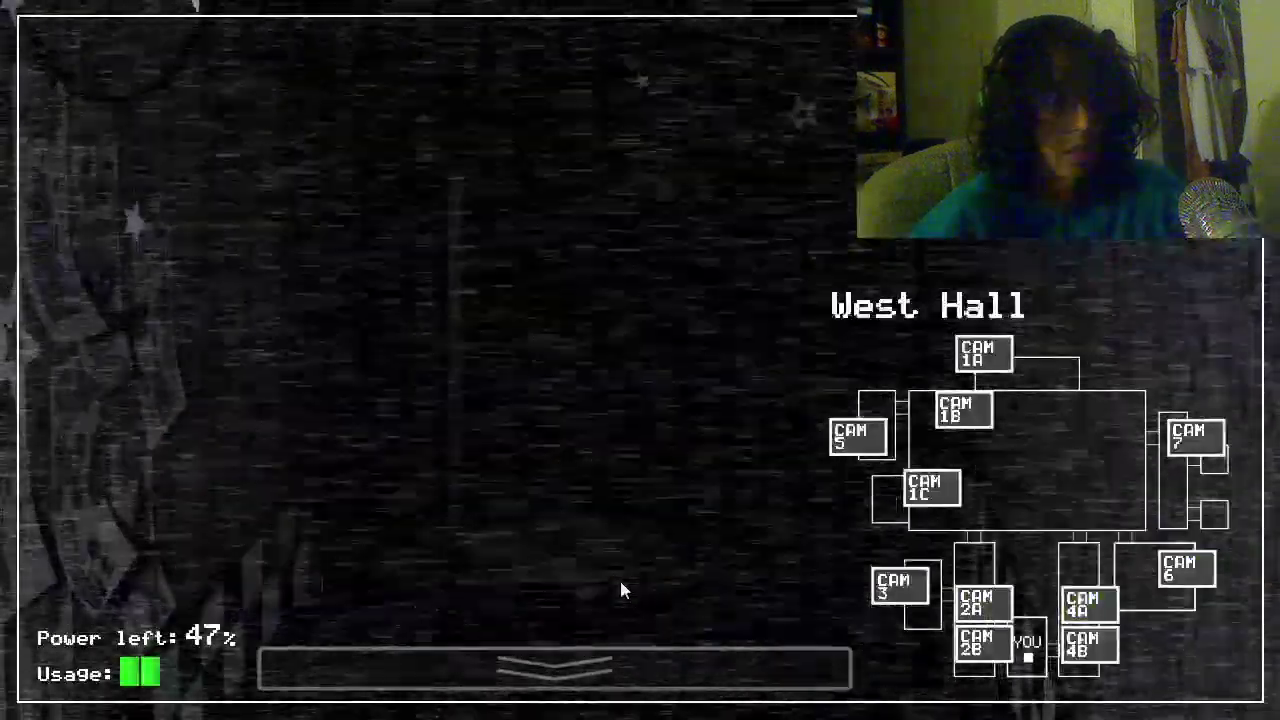
click(1085, 600)
click(1085, 645)
click(777, 665)
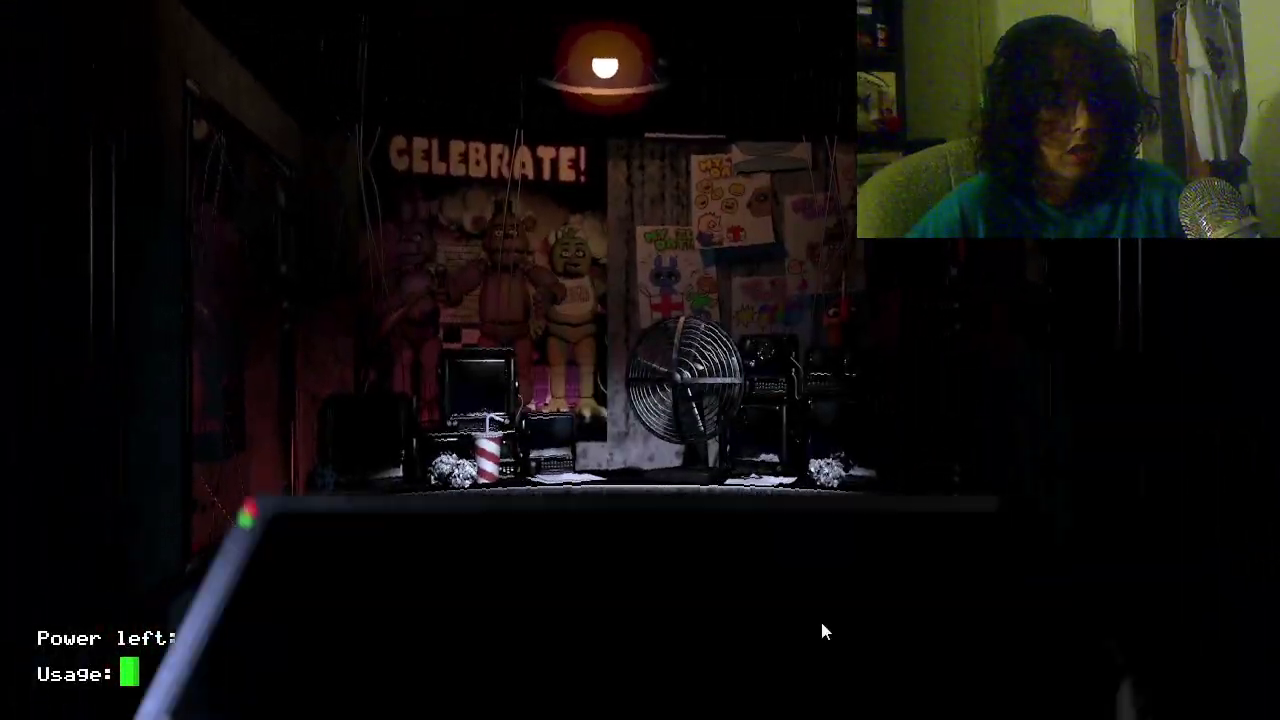
Step: Watch Chica on E. Hall Corner, recheck East Hall, then return to the office
click(820, 665)
click(1085, 600)
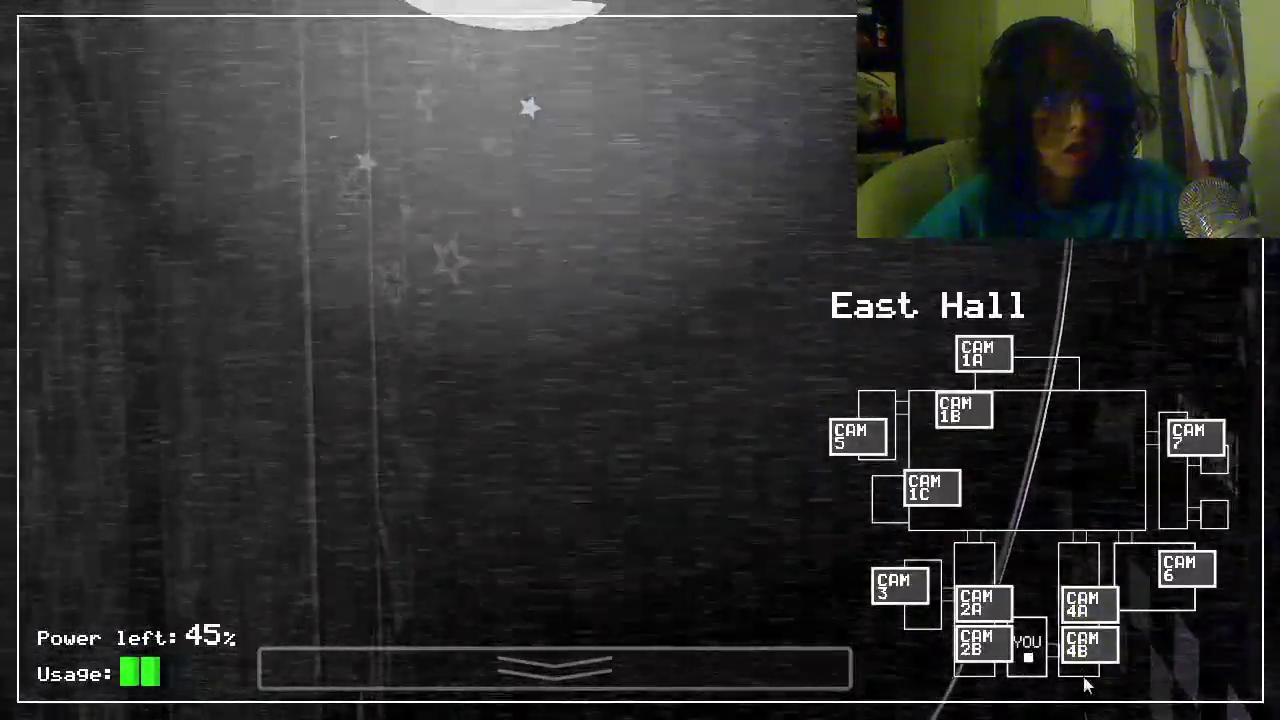
click(1085, 645)
click(555, 665)
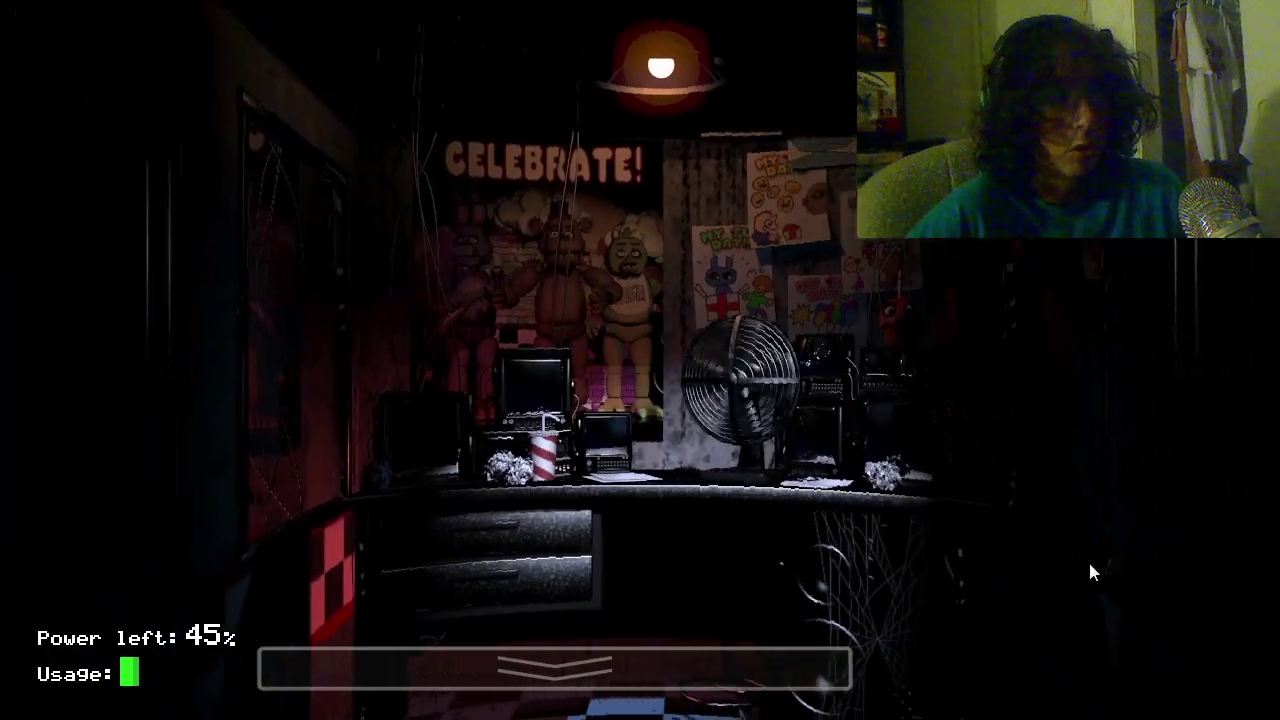
Step: Switch off the right hall light, glance at the cameras, then relight the right hallway
click(1219, 470)
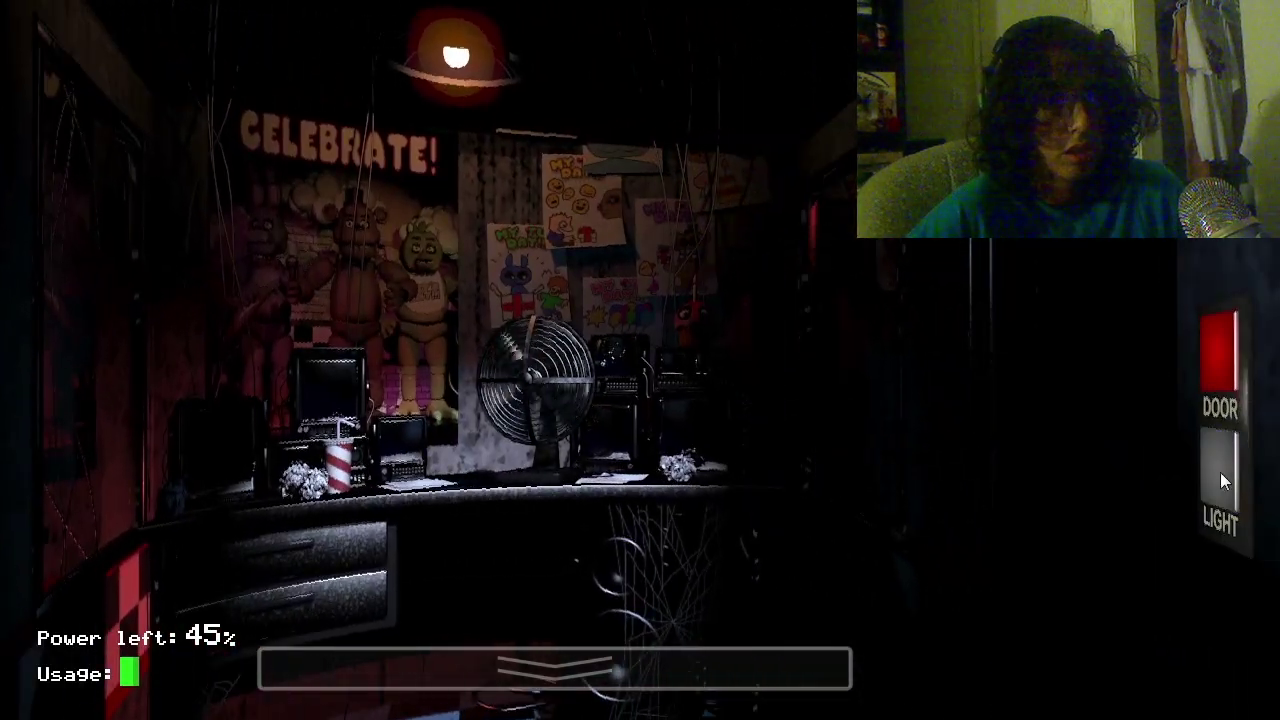
click(636, 656)
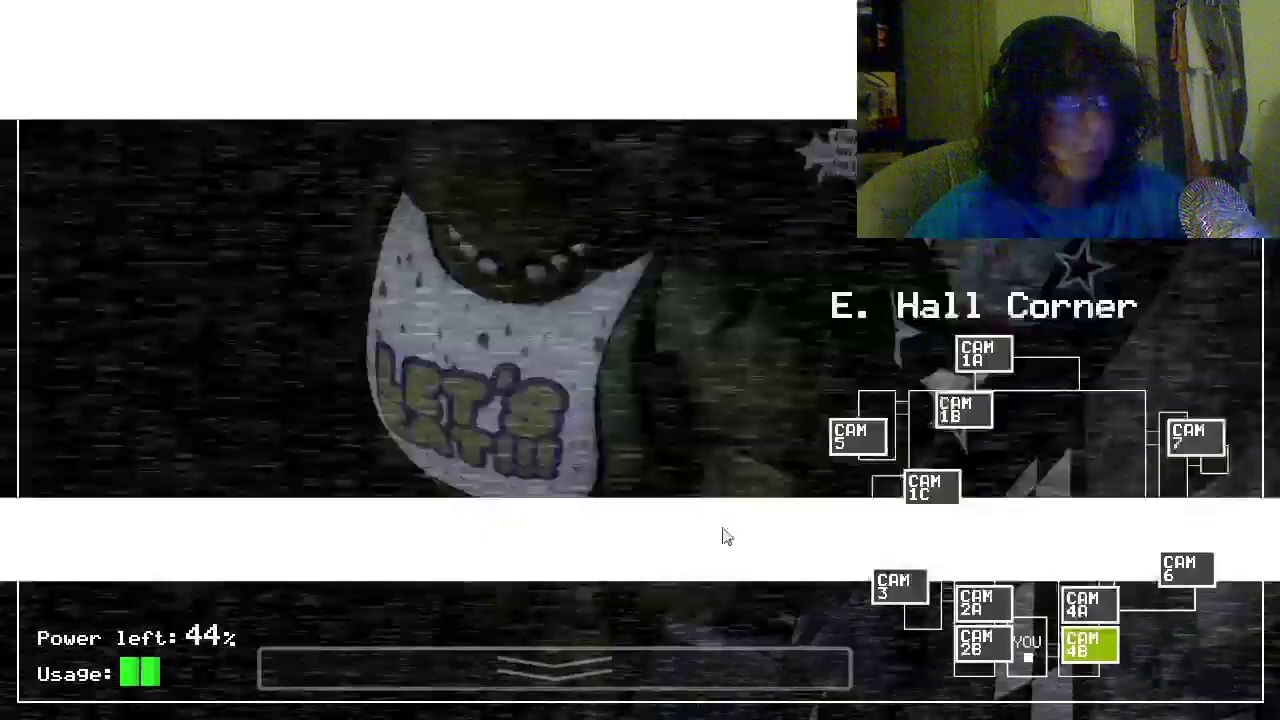
click(555, 665)
click(1222, 478)
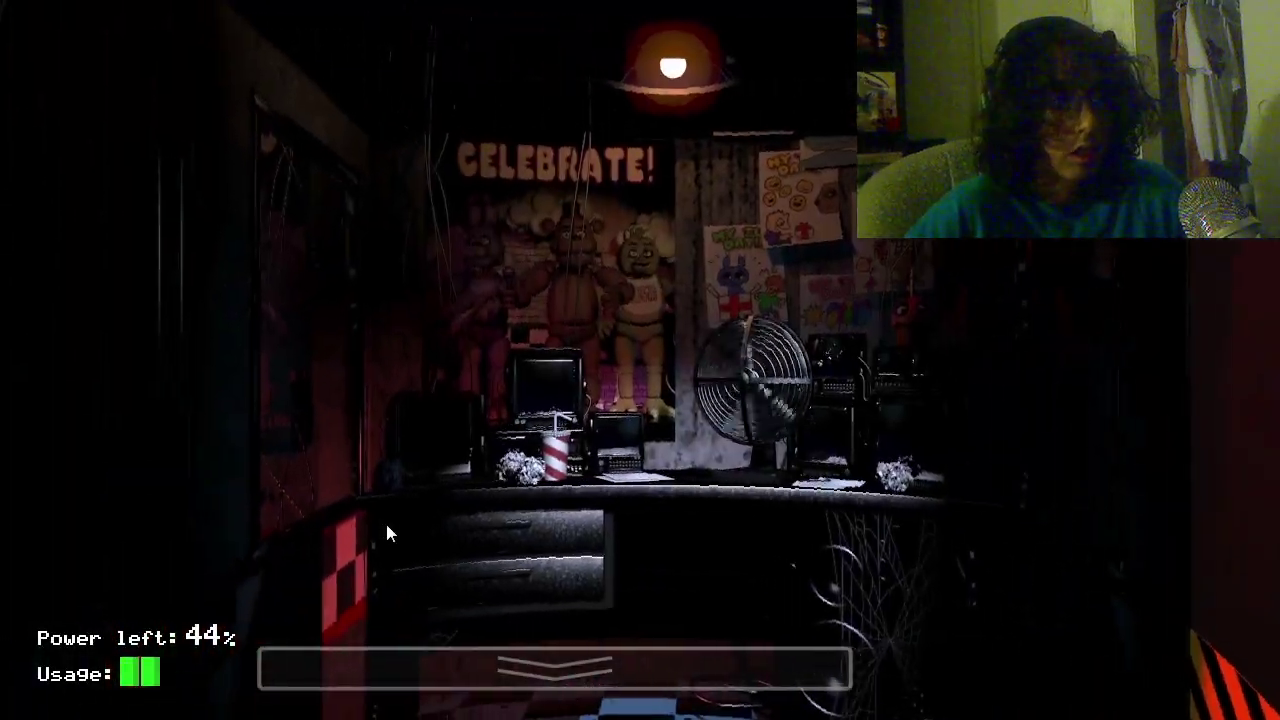
Step: Raise the cameras and check W. Hall Corner, then West Hall (CAM 2A)
click(629, 686)
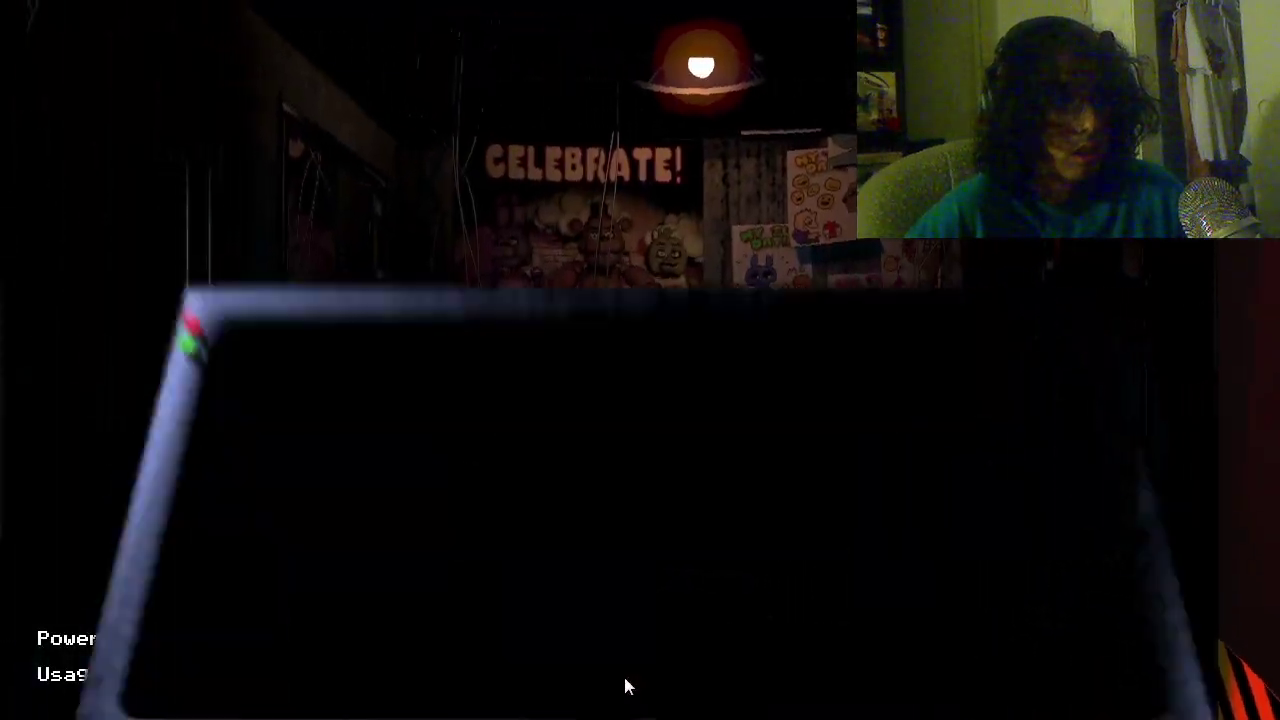
click(983, 645)
click(983, 603)
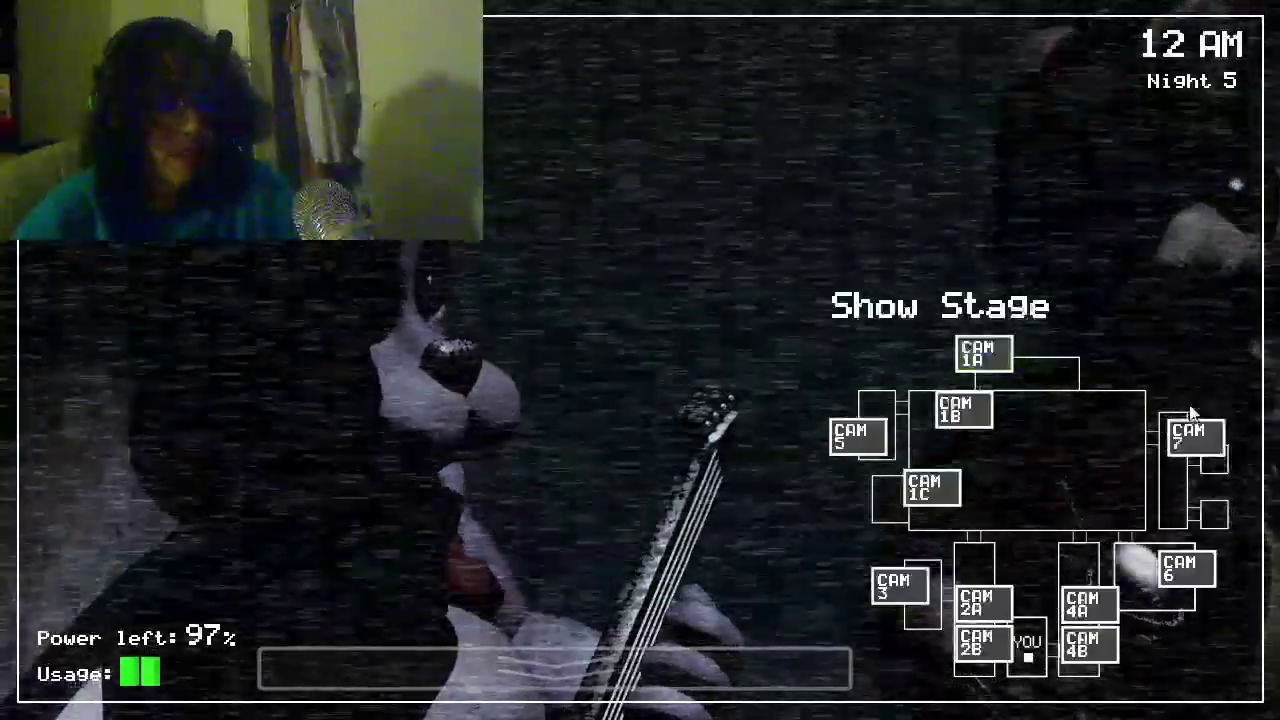
Step: Check the Restrooms, Pirate Cove, Show Stage and Kitchen cameras
mouse_move(555, 668)
click(1193, 437)
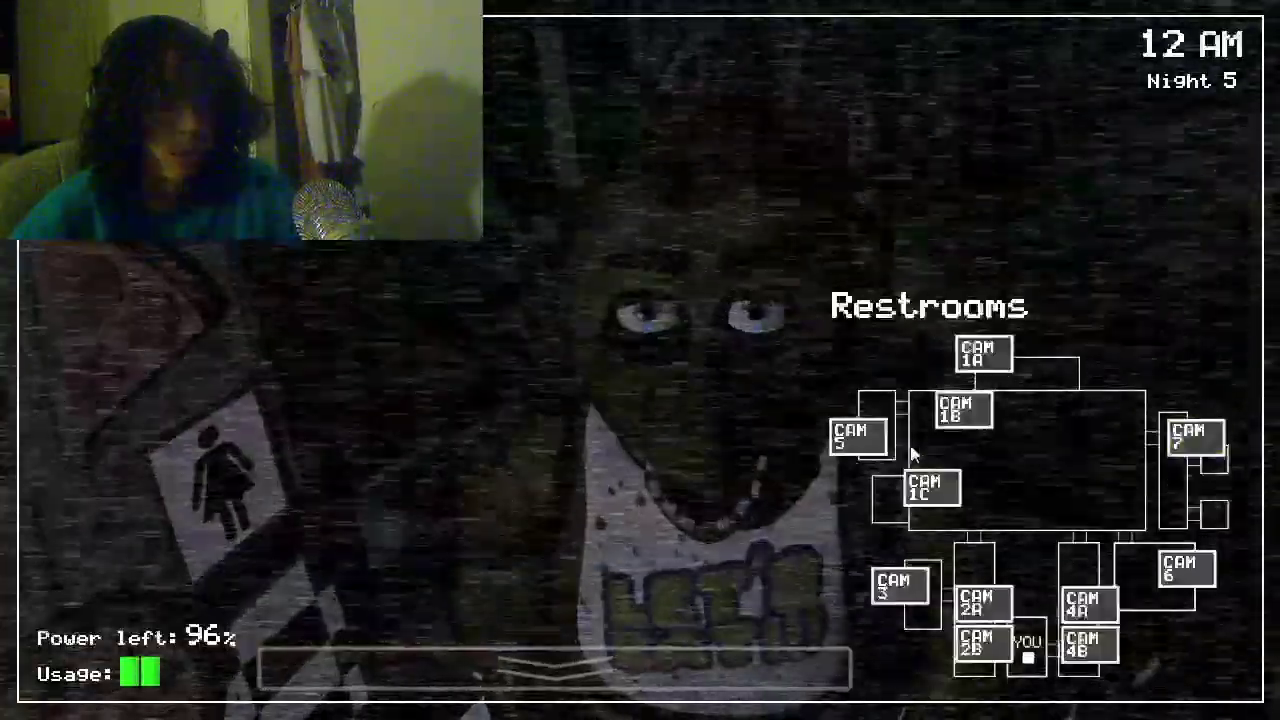
click(928, 488)
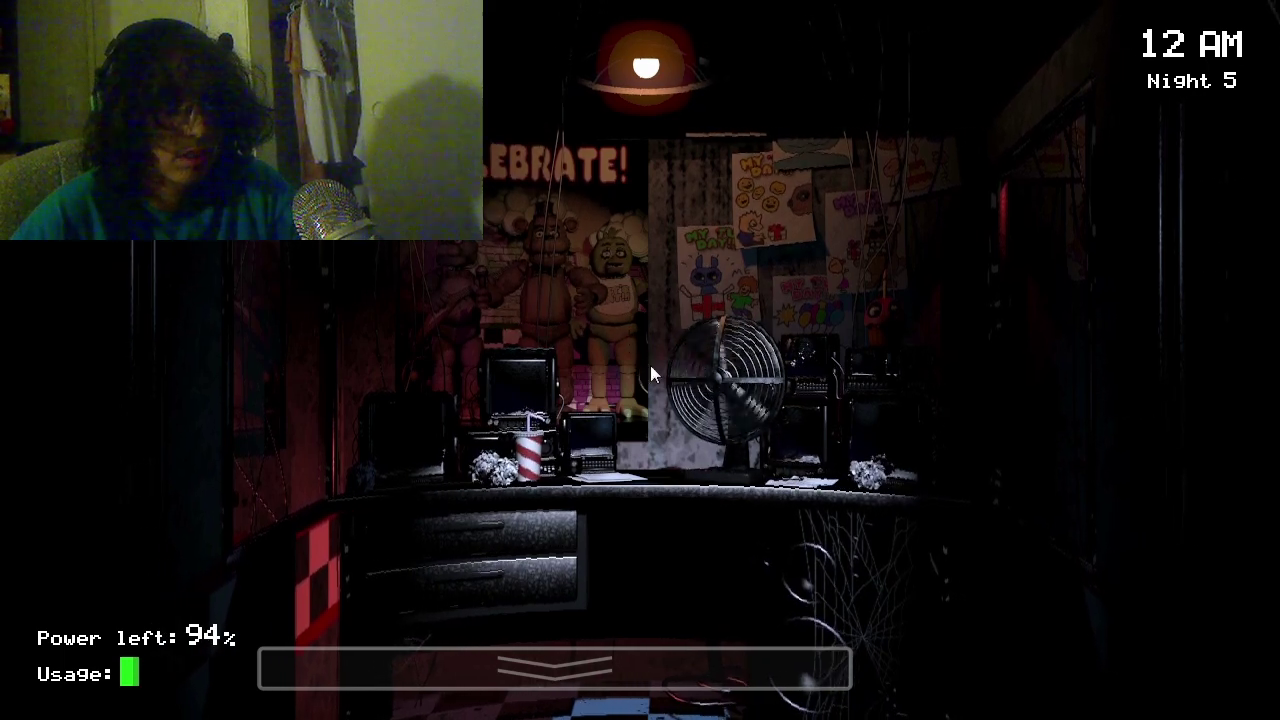
mouse_move(555, 668)
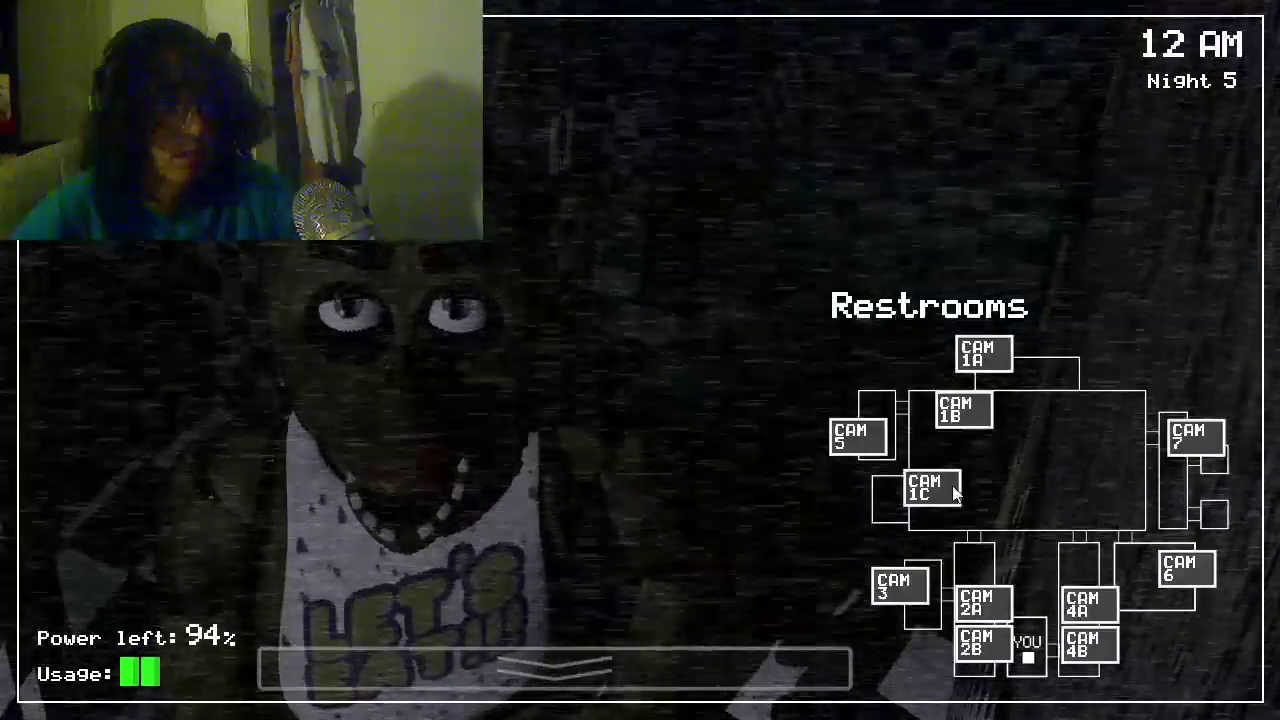
click(955, 492)
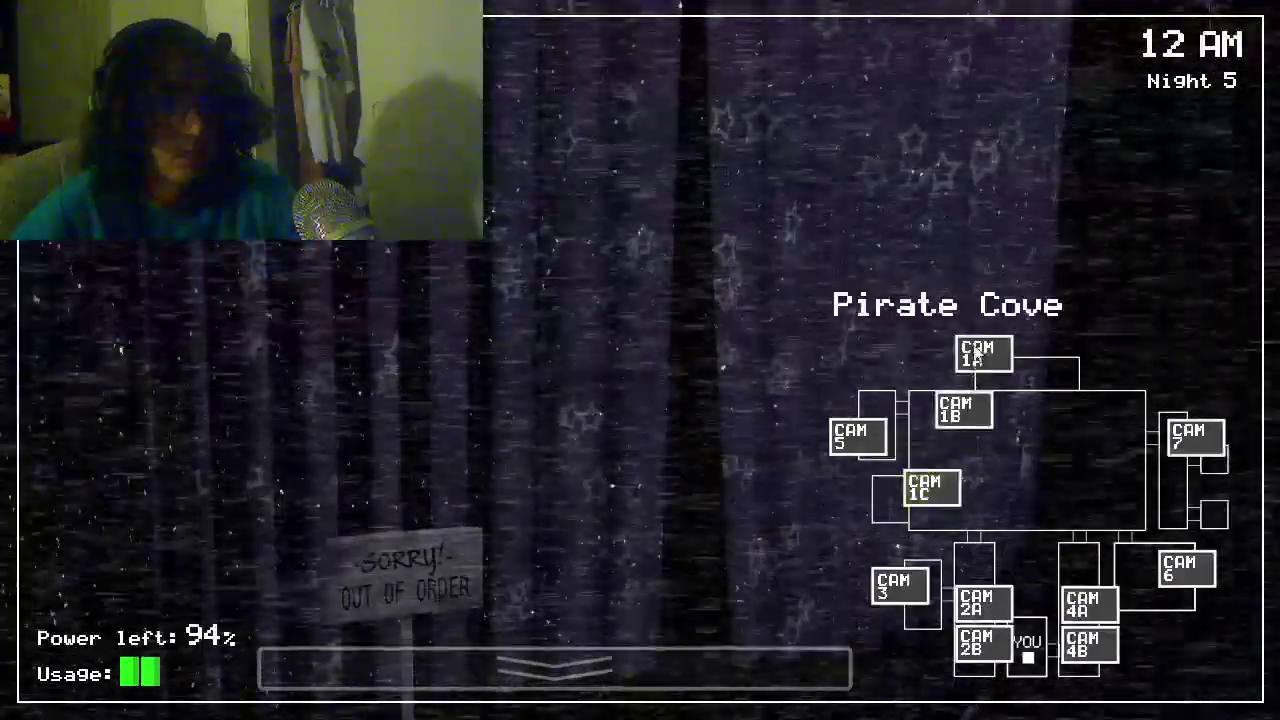
click(984, 355)
click(1185, 566)
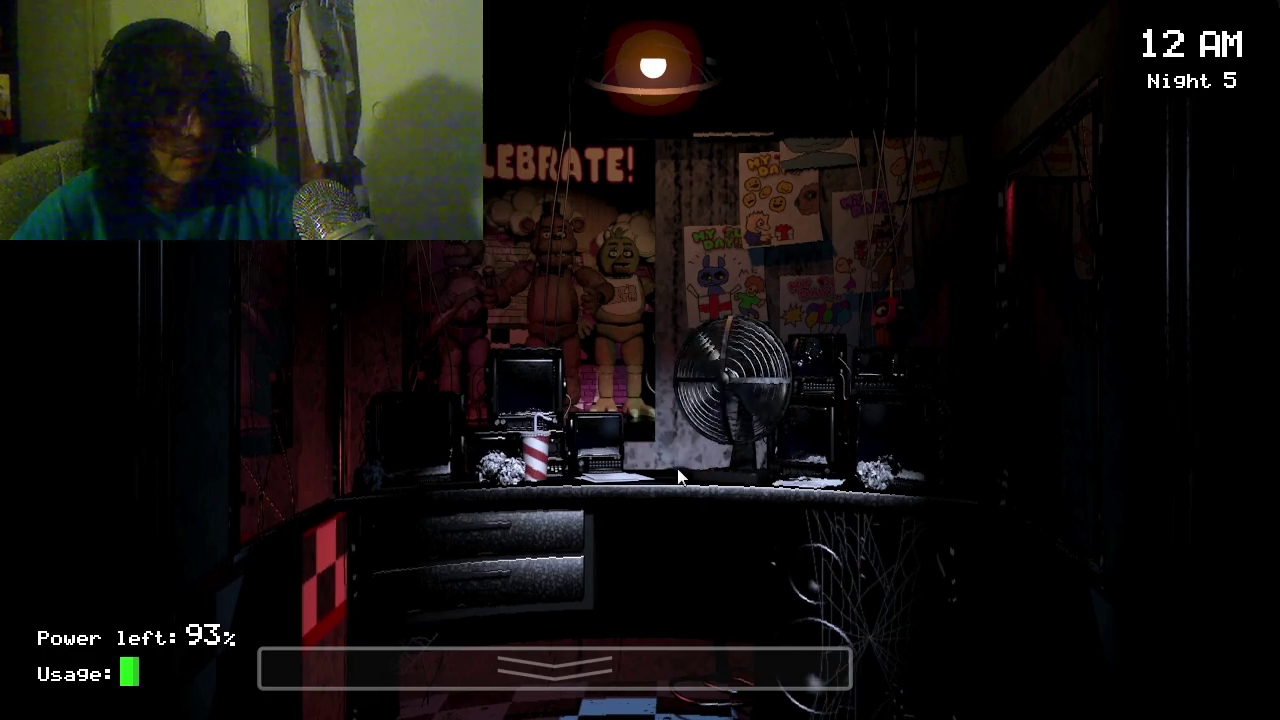
mouse_move(555, 668)
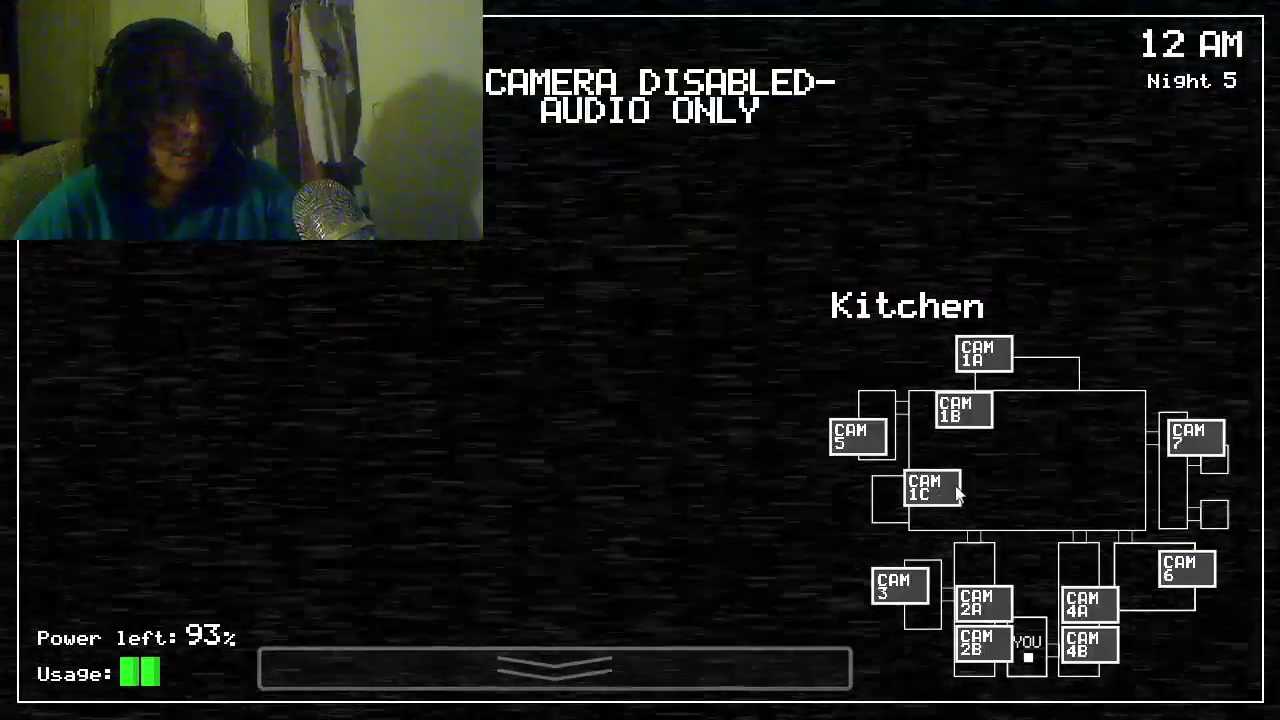
Step: Recheck the Pirate Cove, Dining Area and Show Stage cameras
click(930, 488)
click(962, 410)
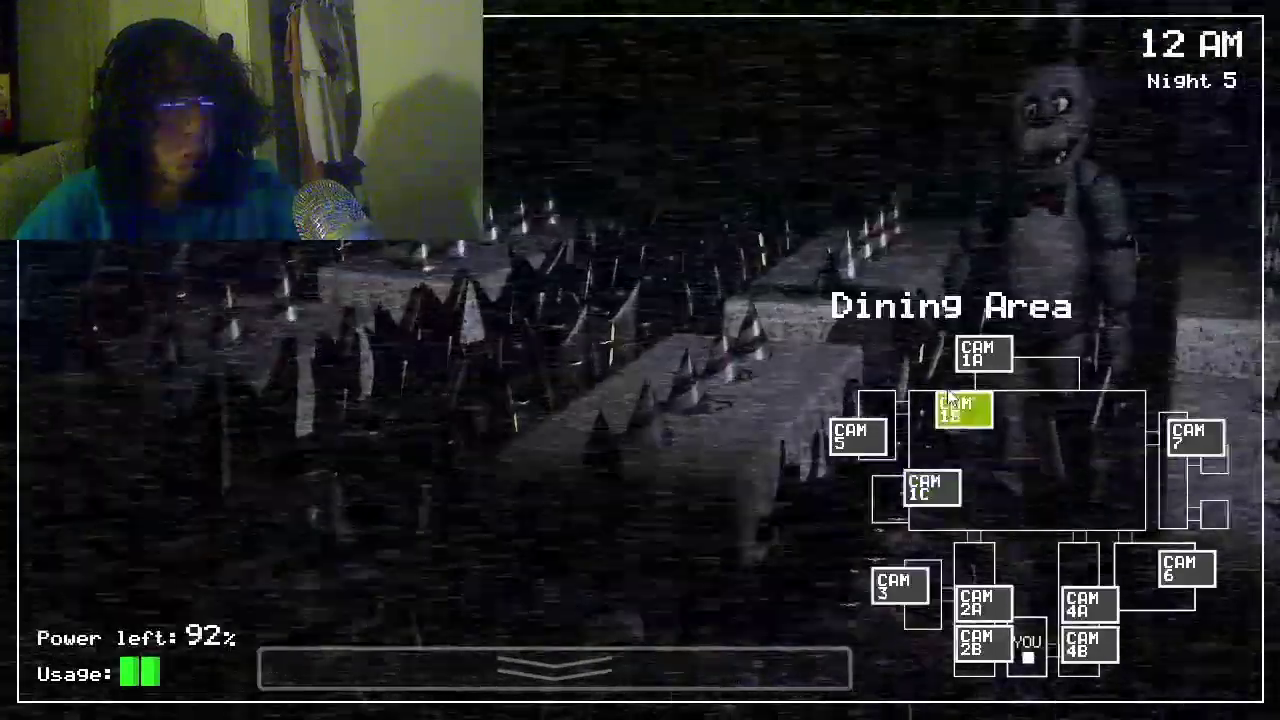
click(982, 352)
click(963, 410)
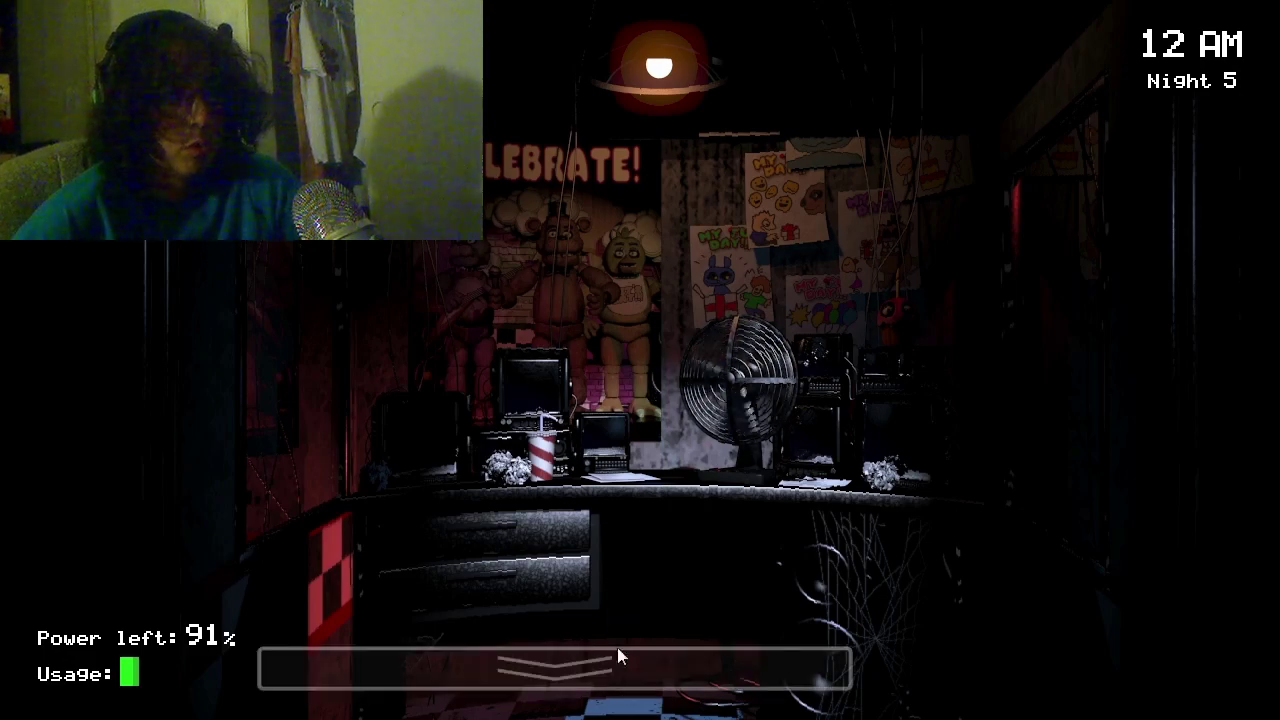
mouse_move(555, 668)
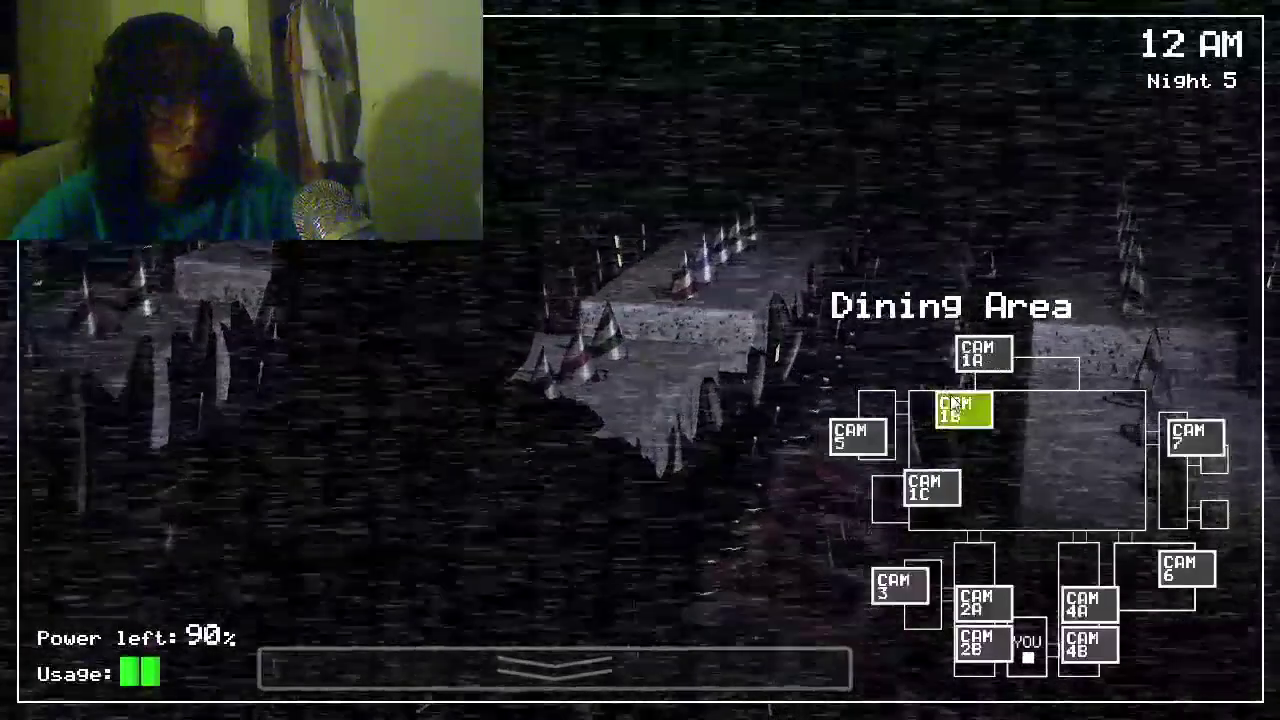
Step: Sweep Show Stage, Restrooms, Kitchen, East Hall and E. Hall Corner, ending in the office
click(983, 355)
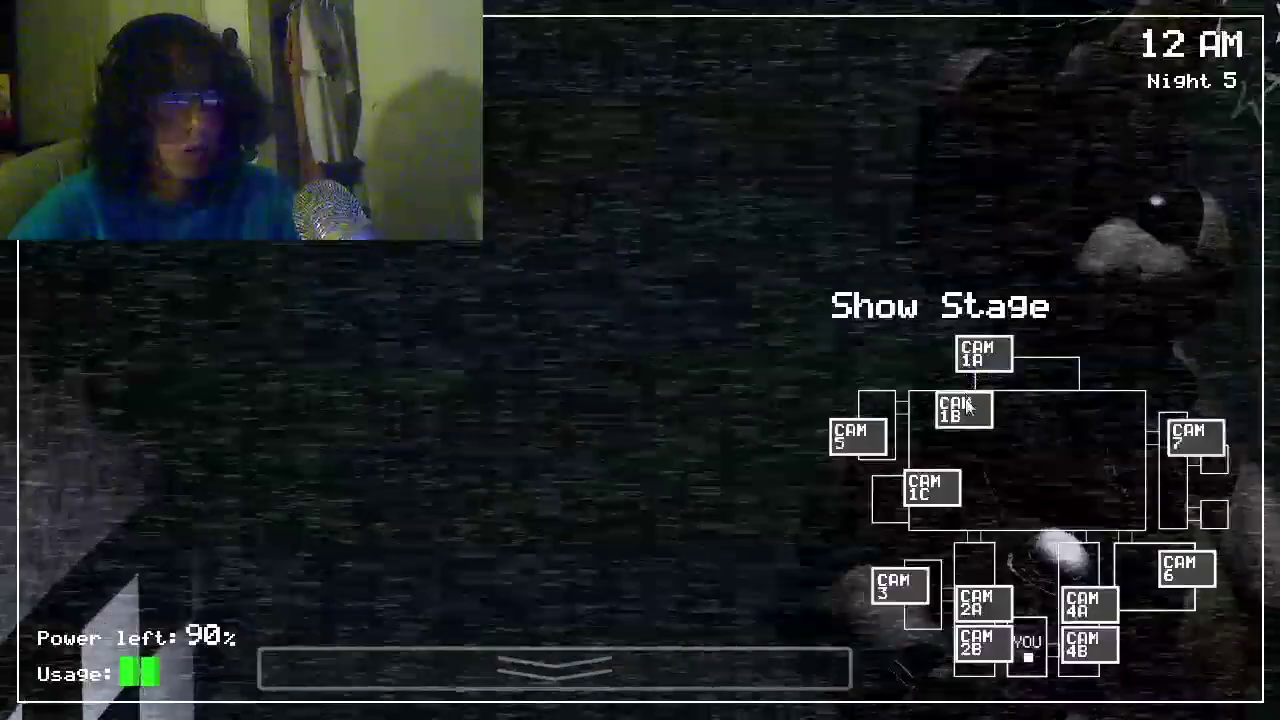
click(1192, 437)
click(1183, 565)
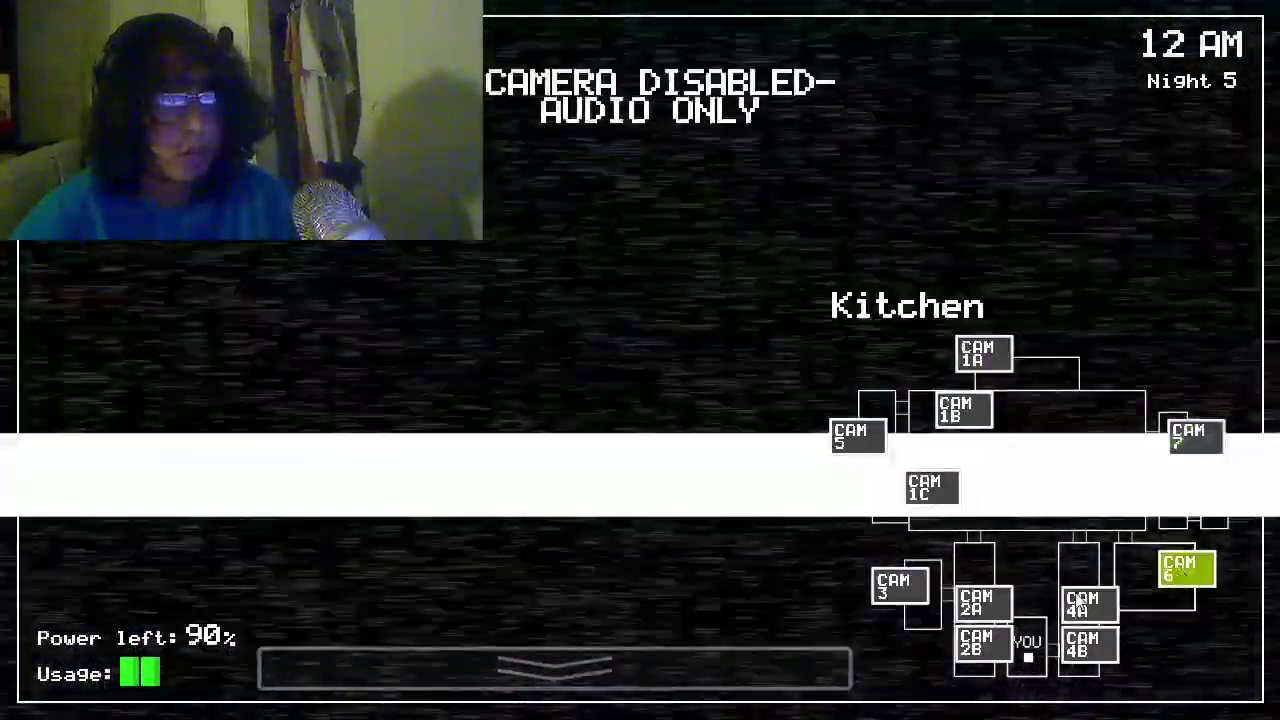
click(1085, 603)
click(1085, 645)
click(1022, 635)
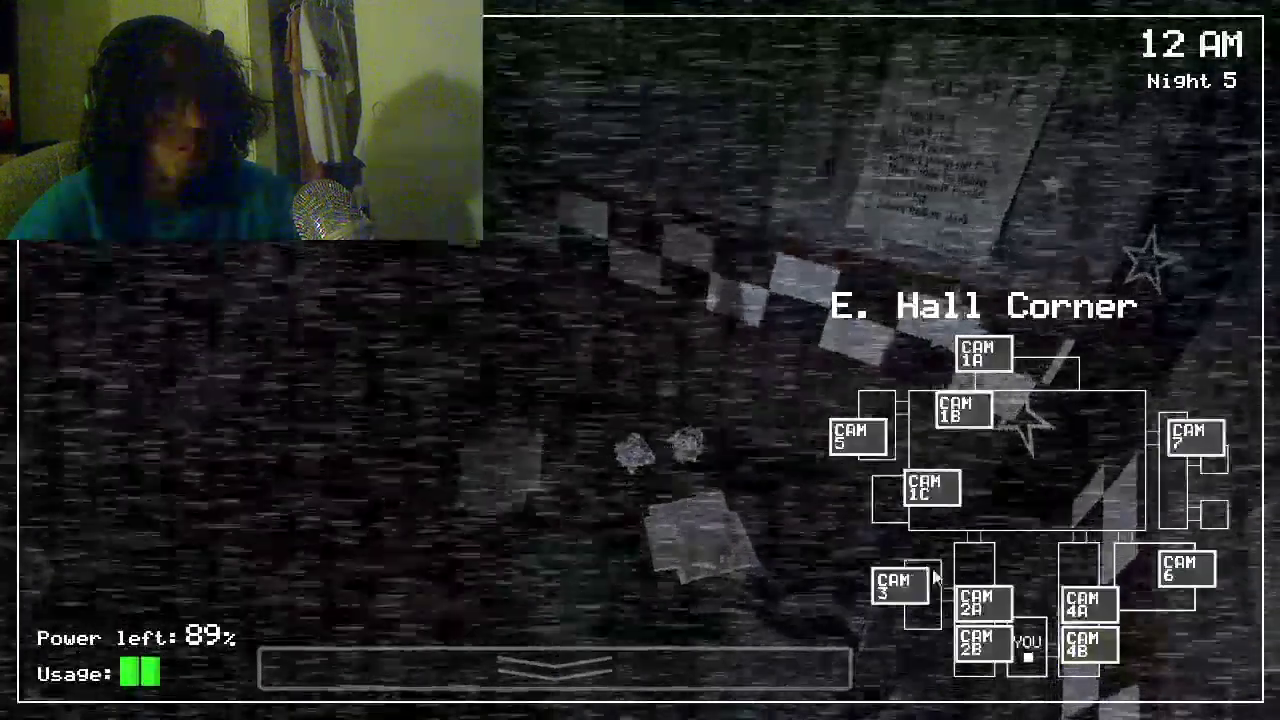
Step: Check West Hall and W. Hall Corner, then return to the office view
click(983, 603)
click(1006, 645)
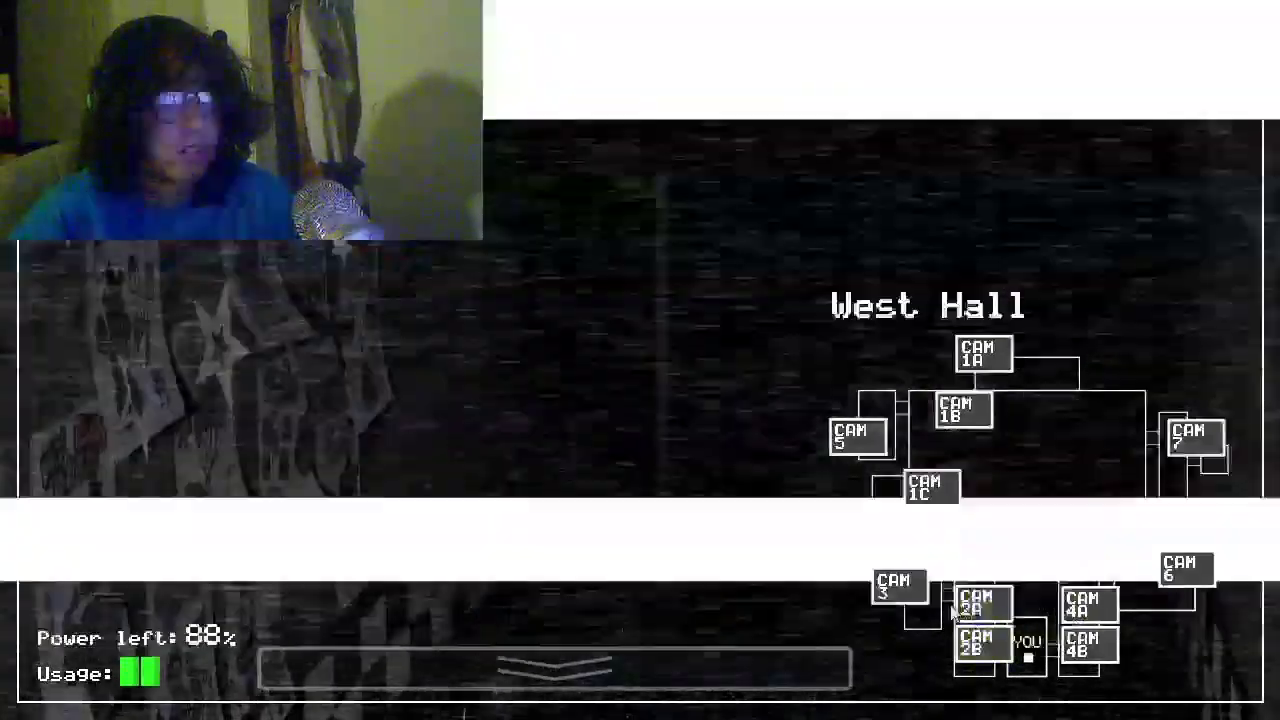
click(555, 668)
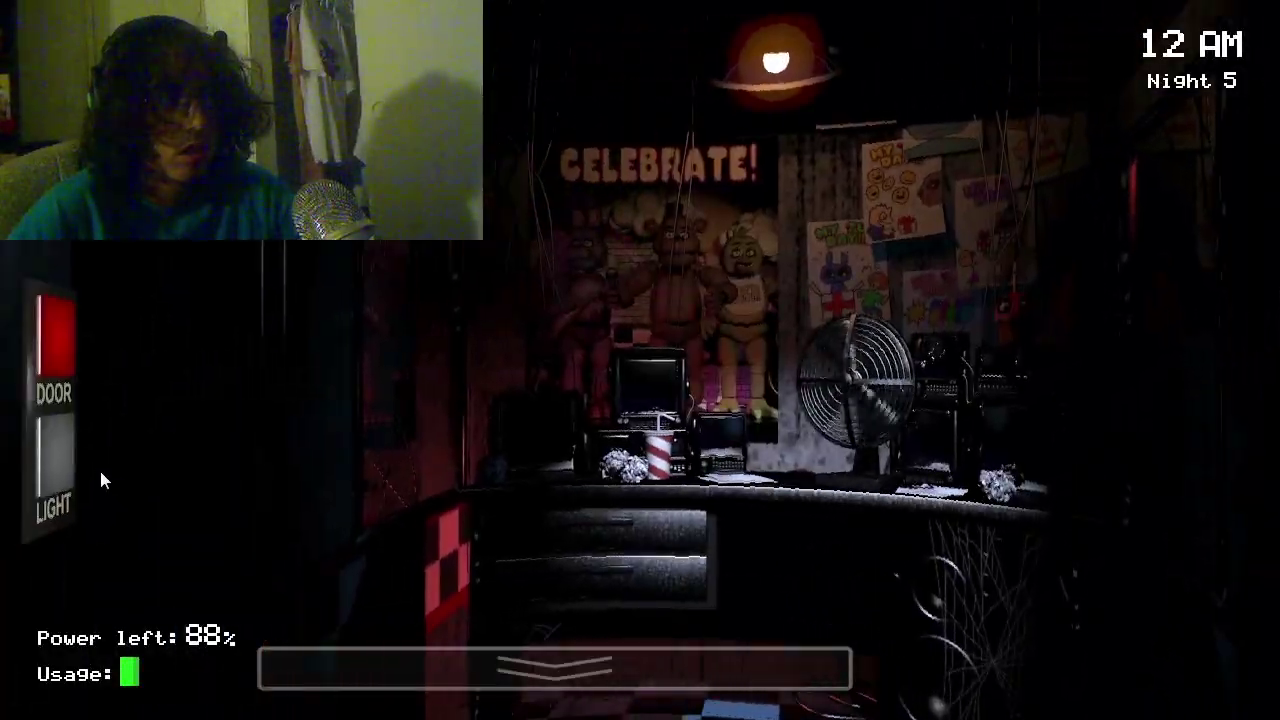
Step: Flash the left hallway light, then check West Hall and Pirate Cove
click(70, 468)
click(69, 468)
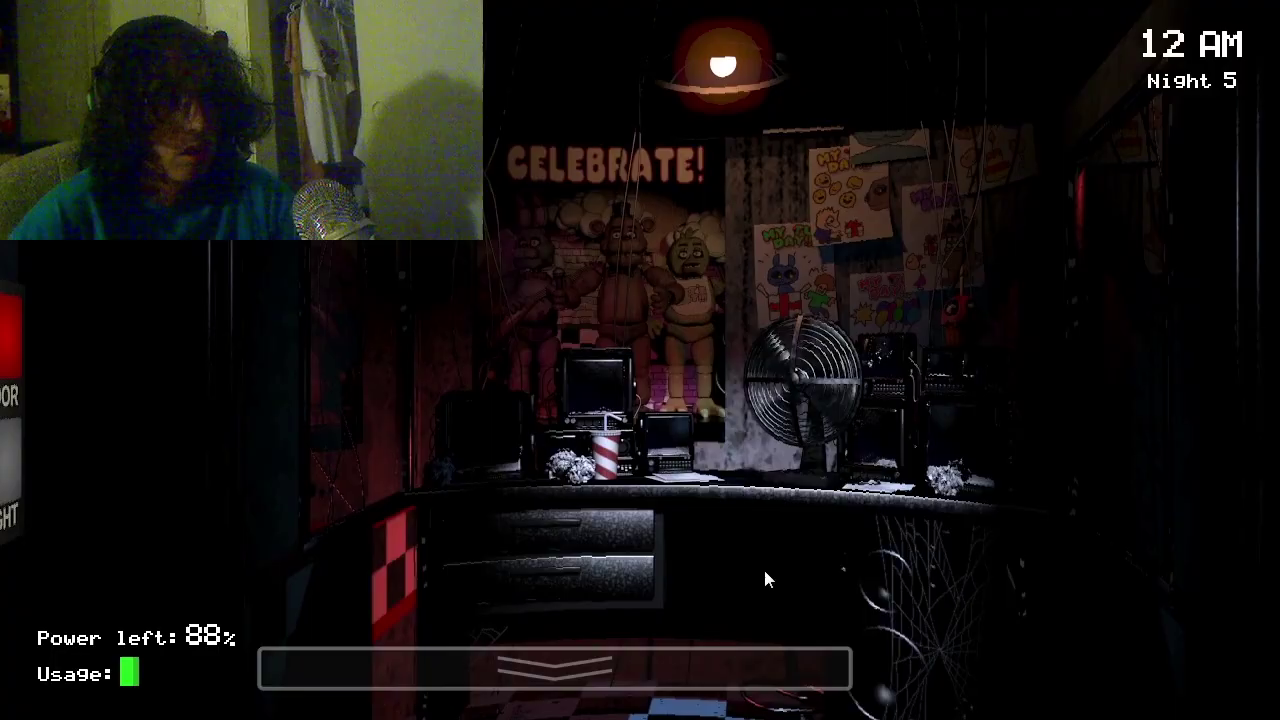
click(555, 668)
click(932, 488)
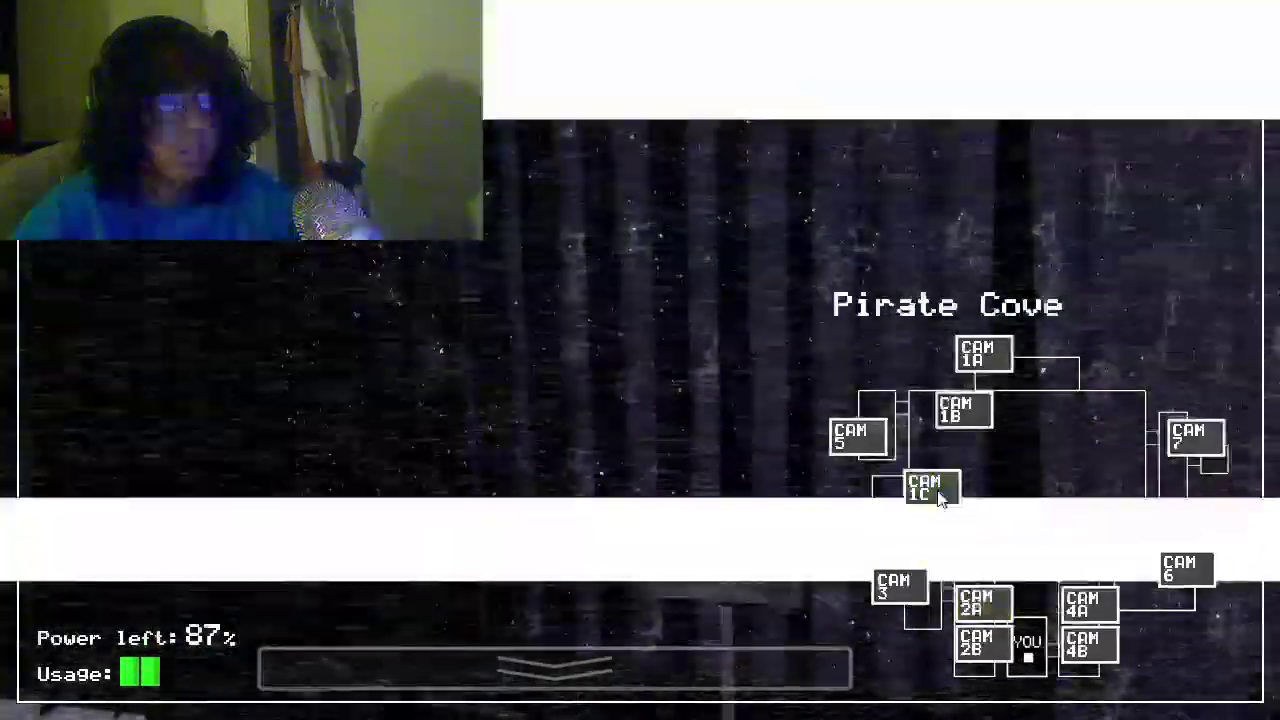
click(555, 668)
Step: Check the Show Stage, Kitchen, East Hall and E. Hall Corner cameras
click(740, 668)
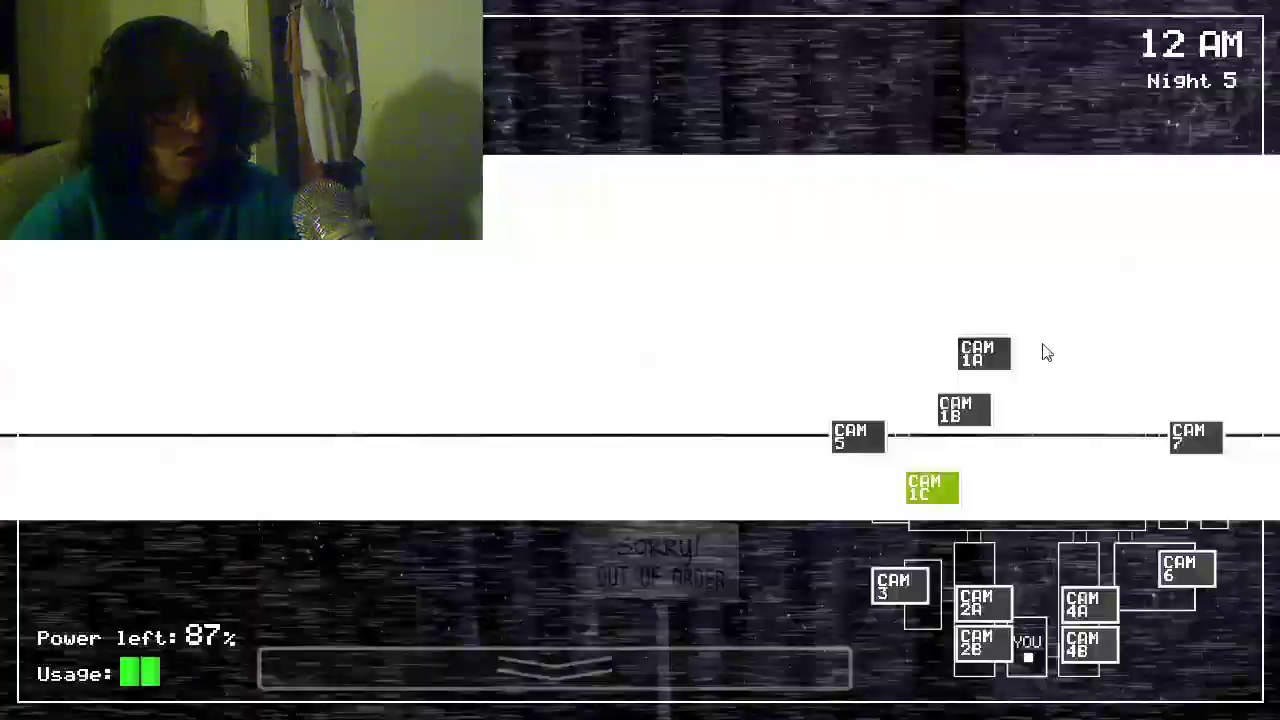
click(983, 354)
click(1185, 568)
click(1085, 603)
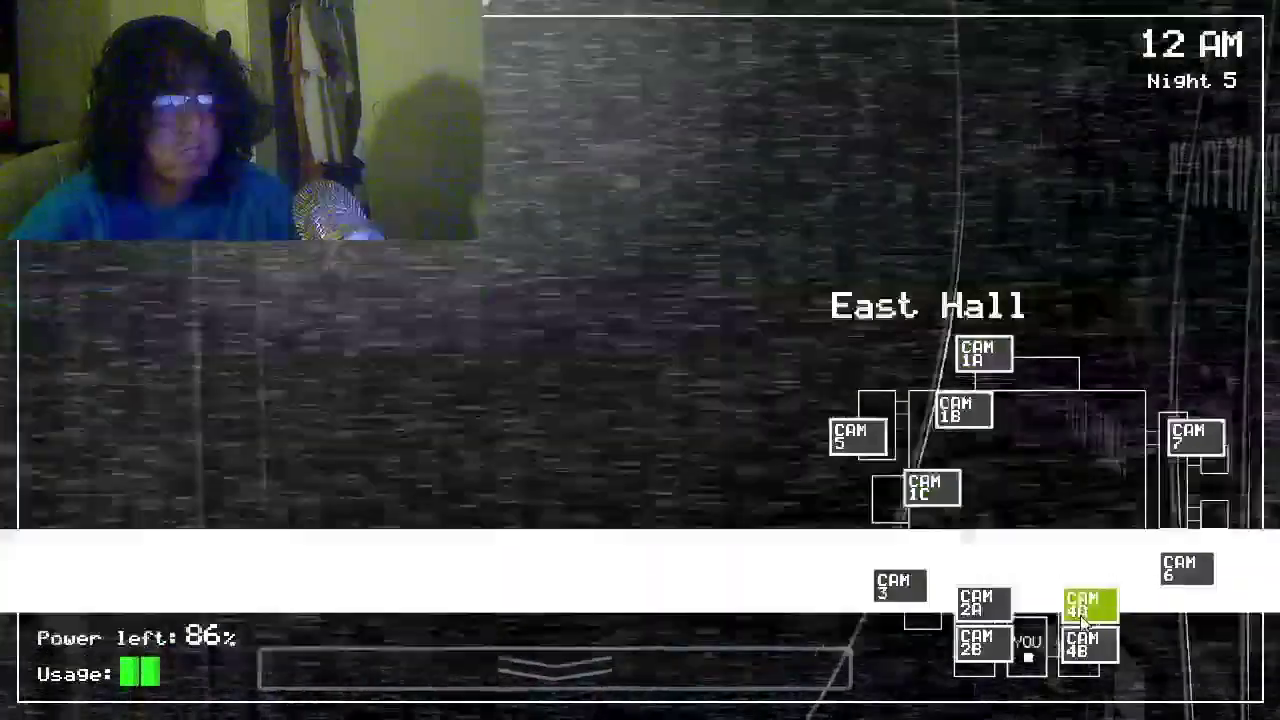
click(1085, 645)
Step: Check both west hall cameras, return to the office and turn off the left light
click(980, 645)
click(980, 603)
click(555, 668)
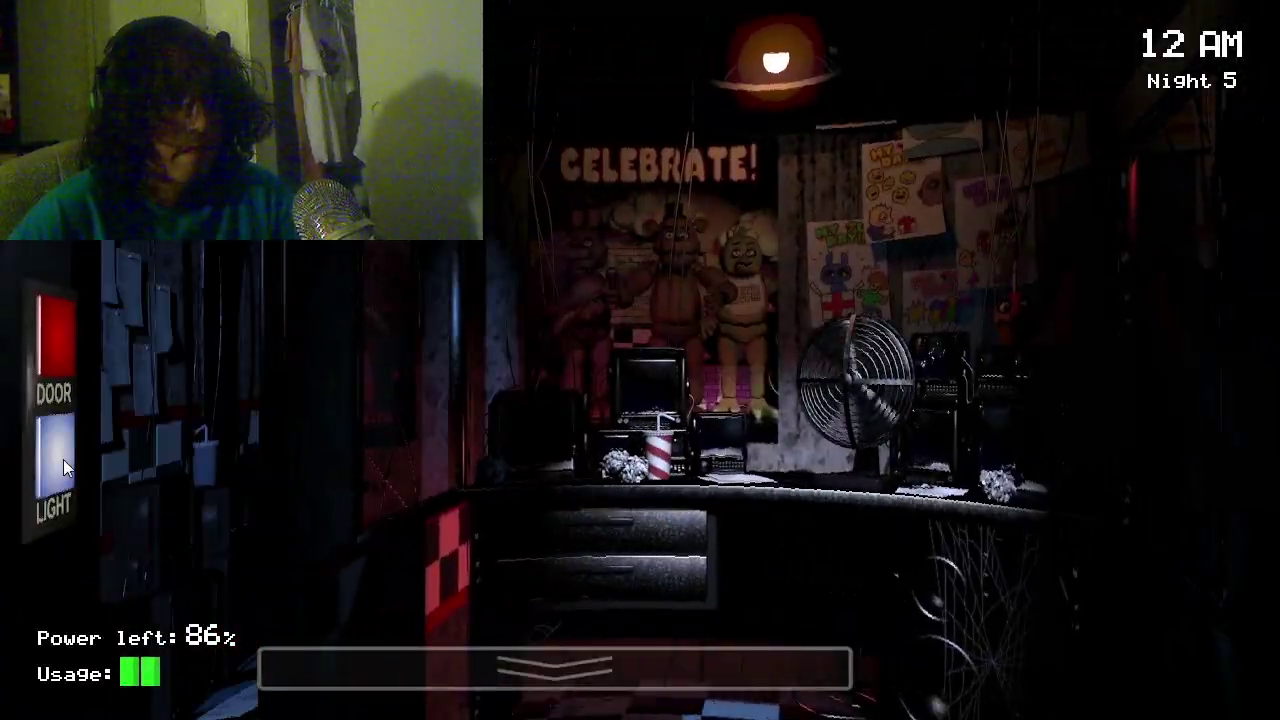
click(63, 459)
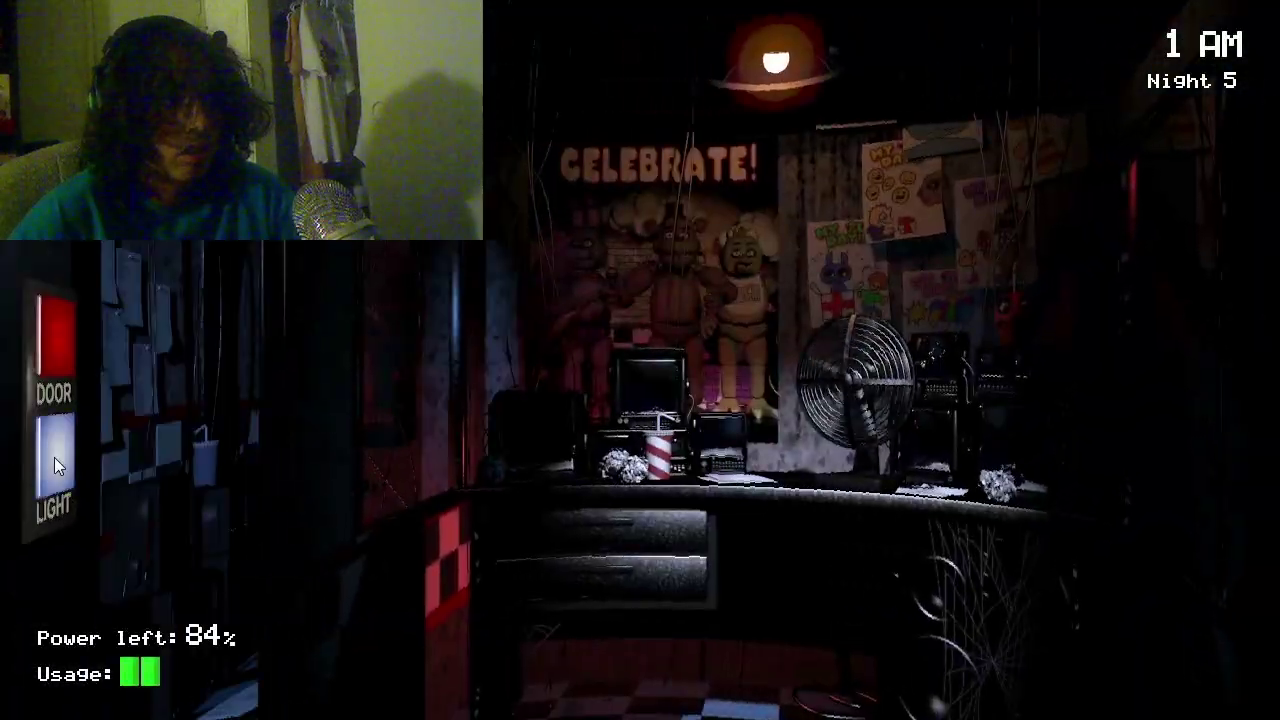
Step: Flash the right hallway light and check the West and East Hall cameras
click(1204, 452)
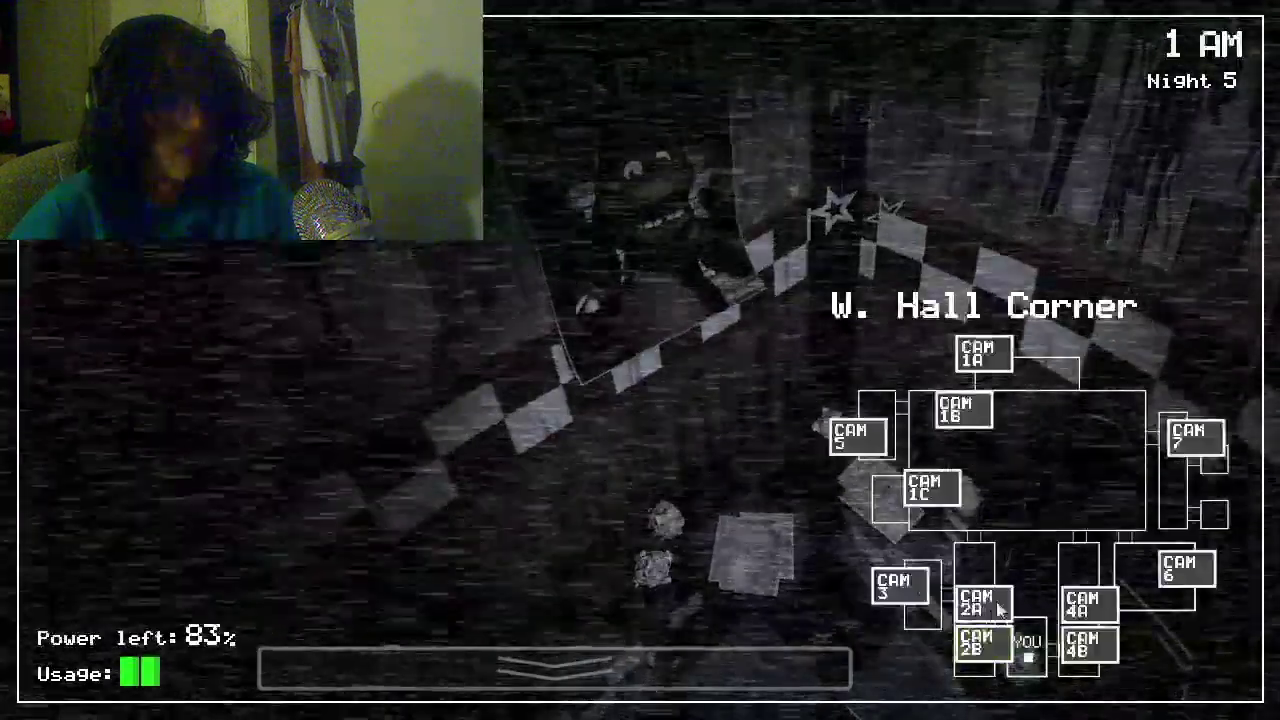
click(977, 605)
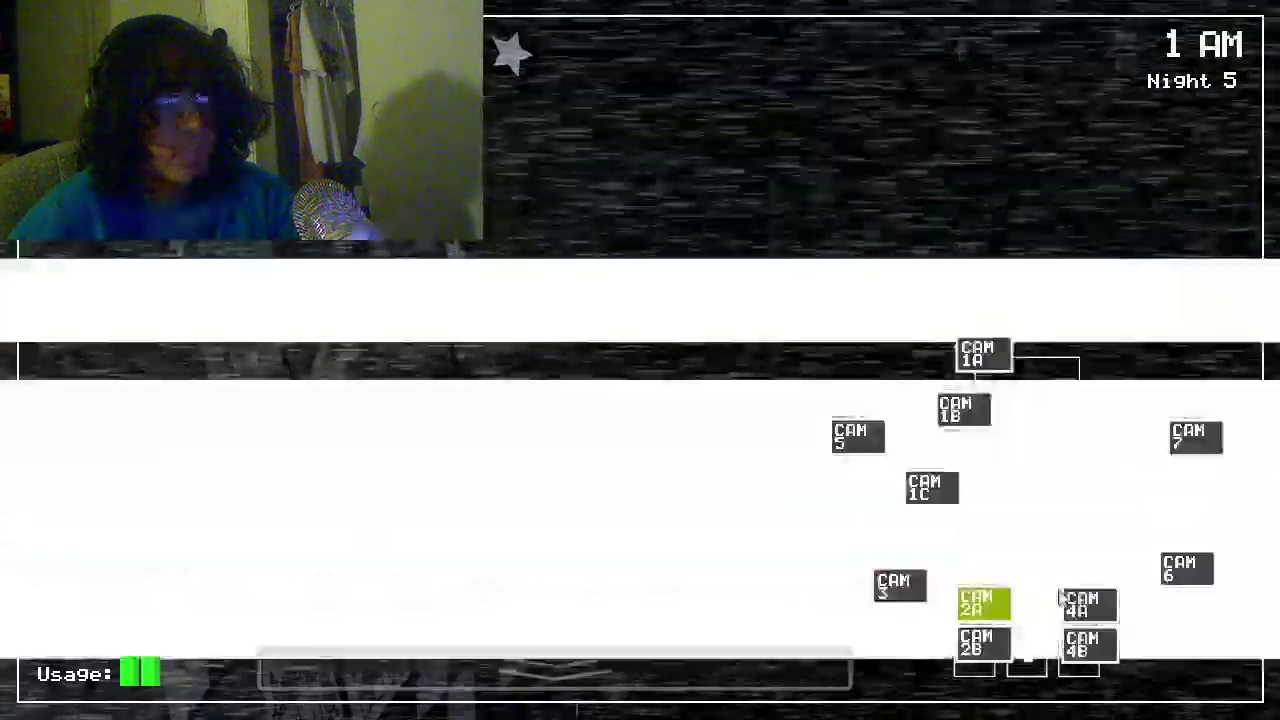
click(1088, 645)
click(1089, 603)
click(977, 645)
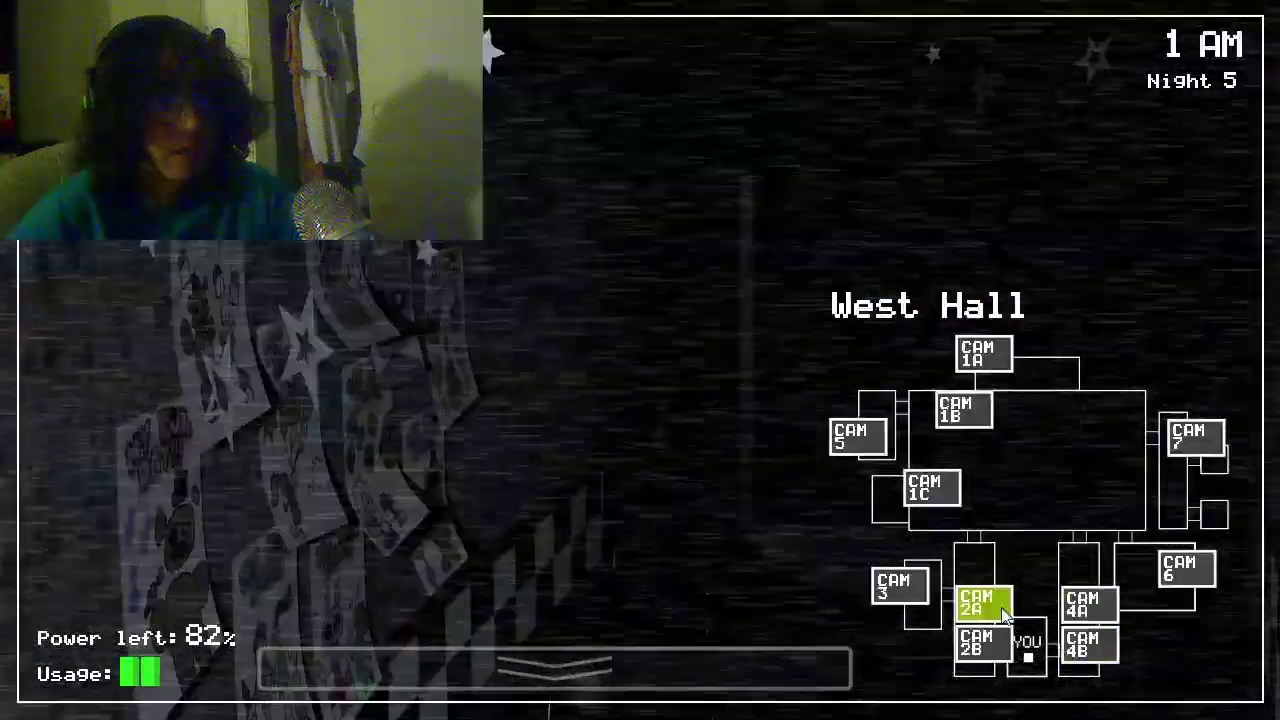
click(585, 668)
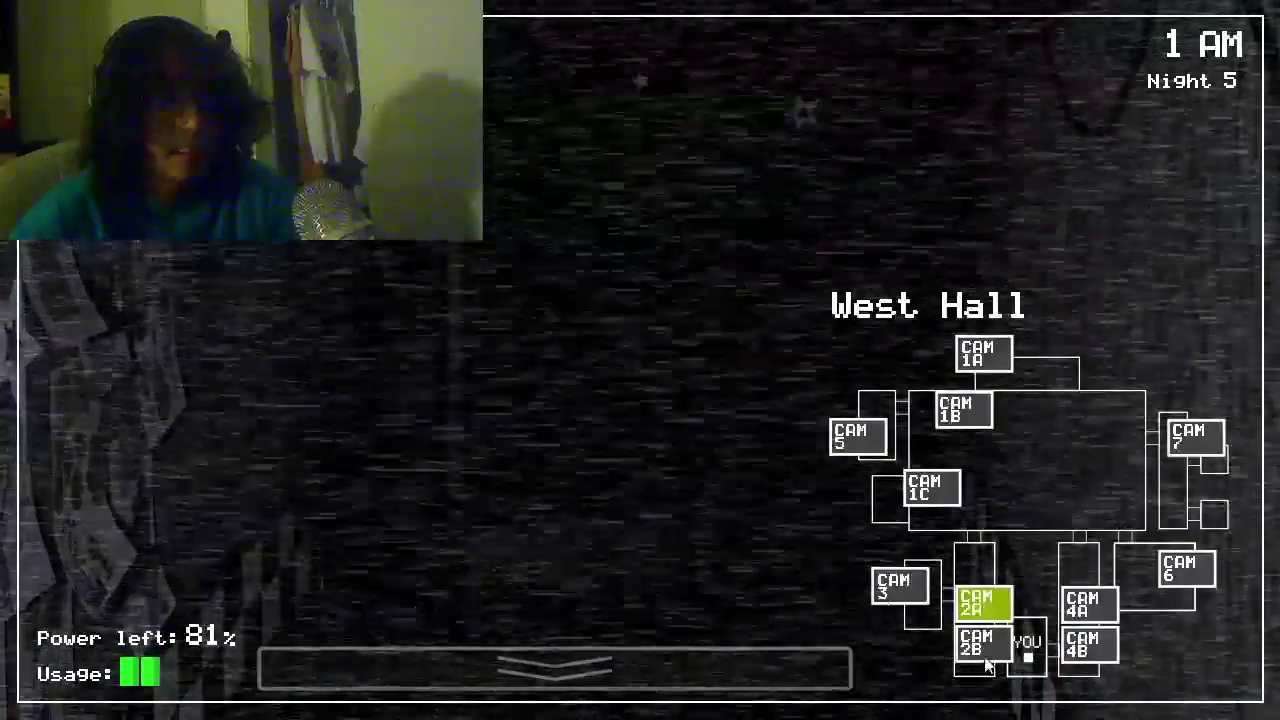
Step: Turn off the left light and recheck the West and East Hall feeds
click(980, 645)
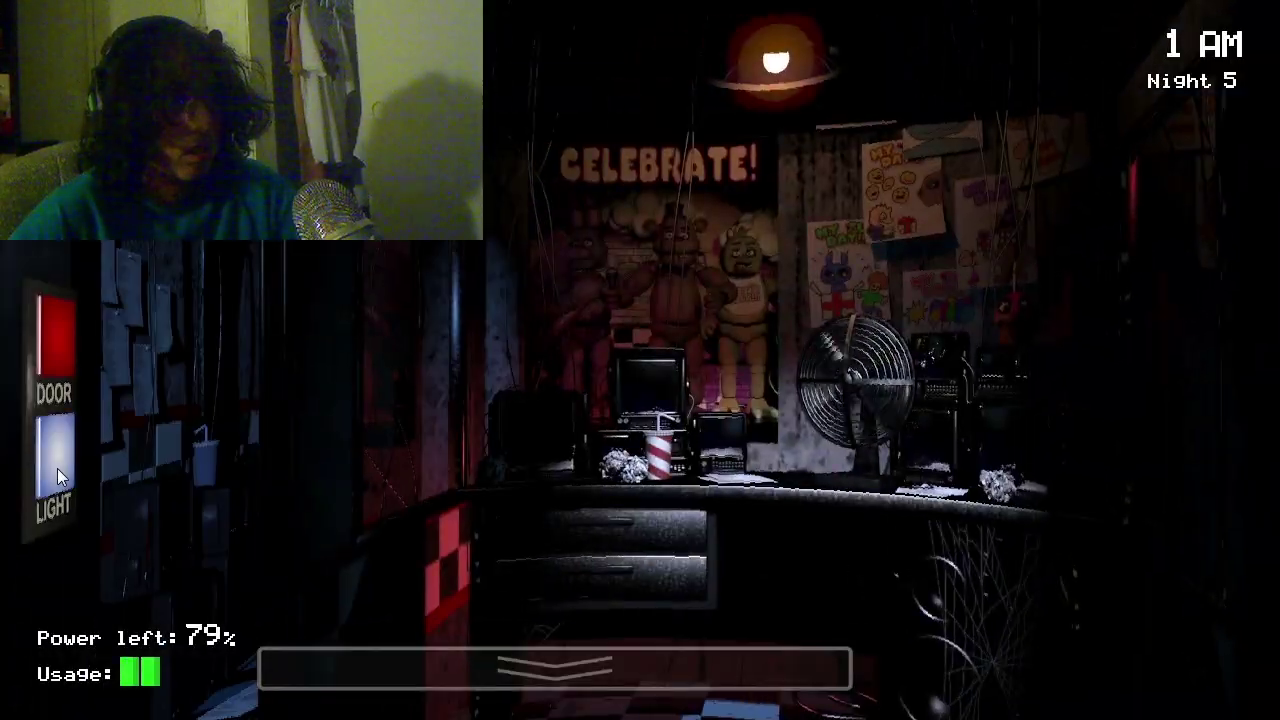
click(57, 468)
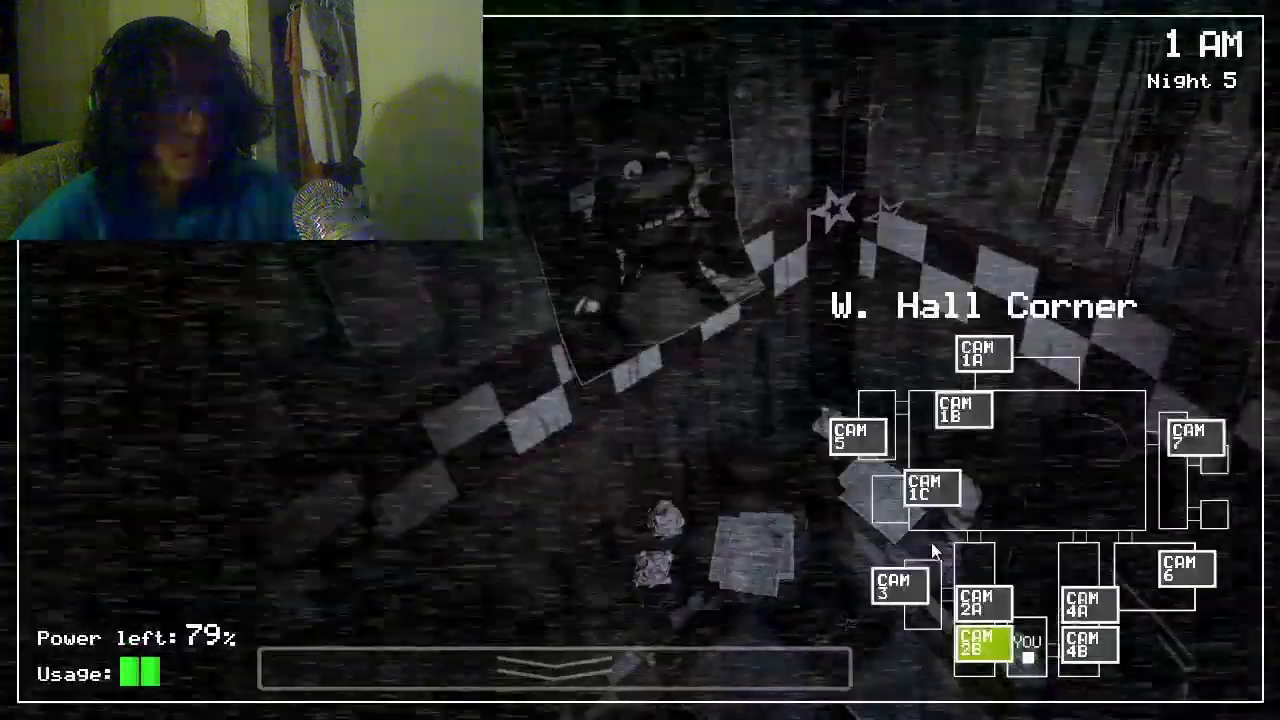
click(983, 600)
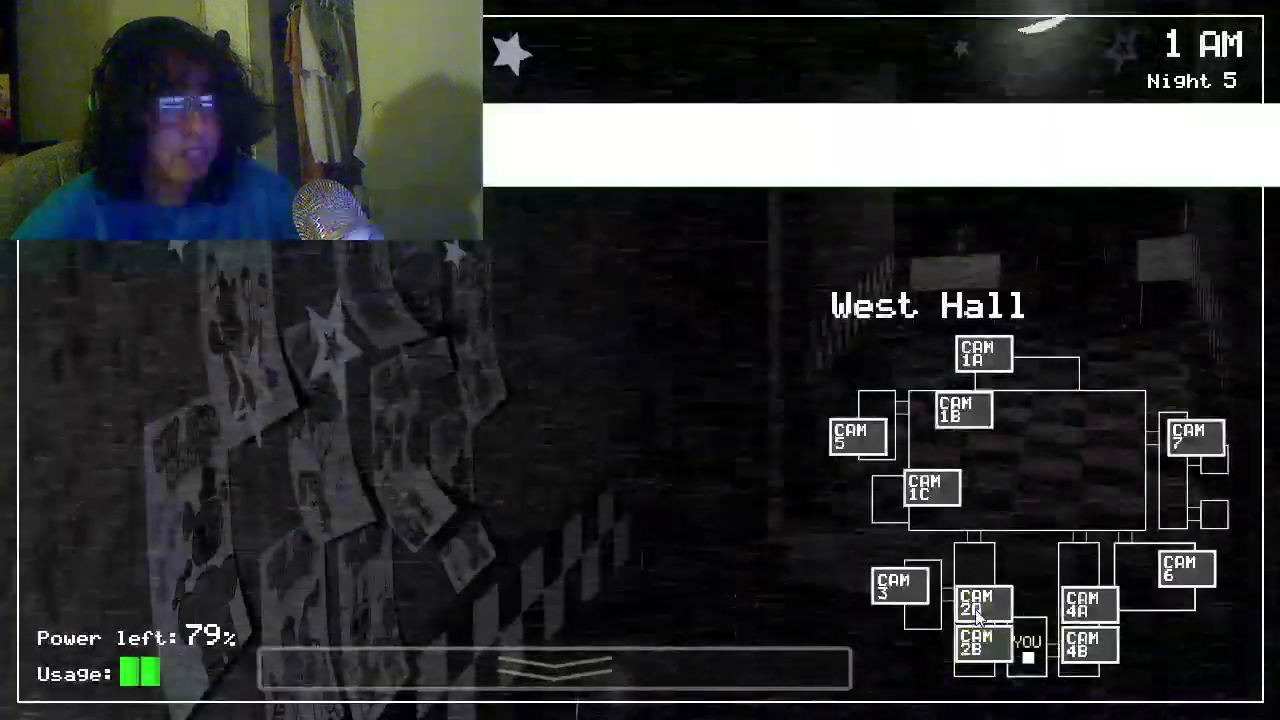
click(1085, 604)
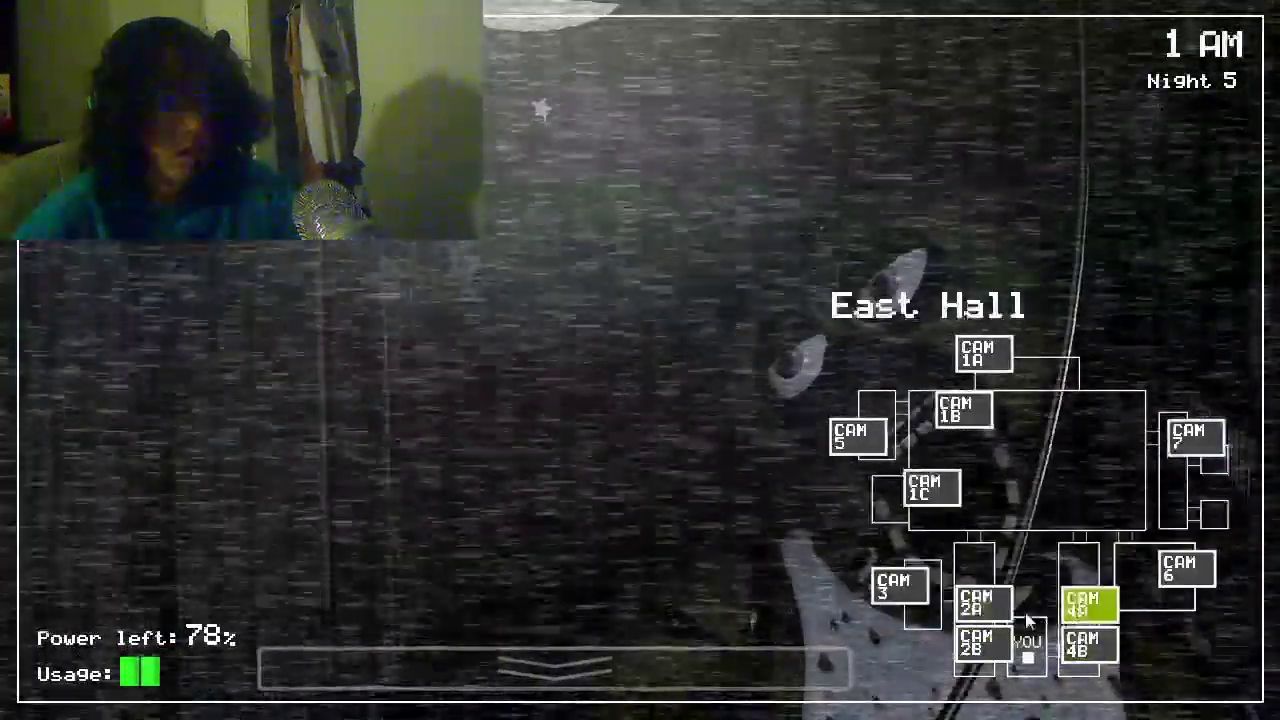
click(762, 553)
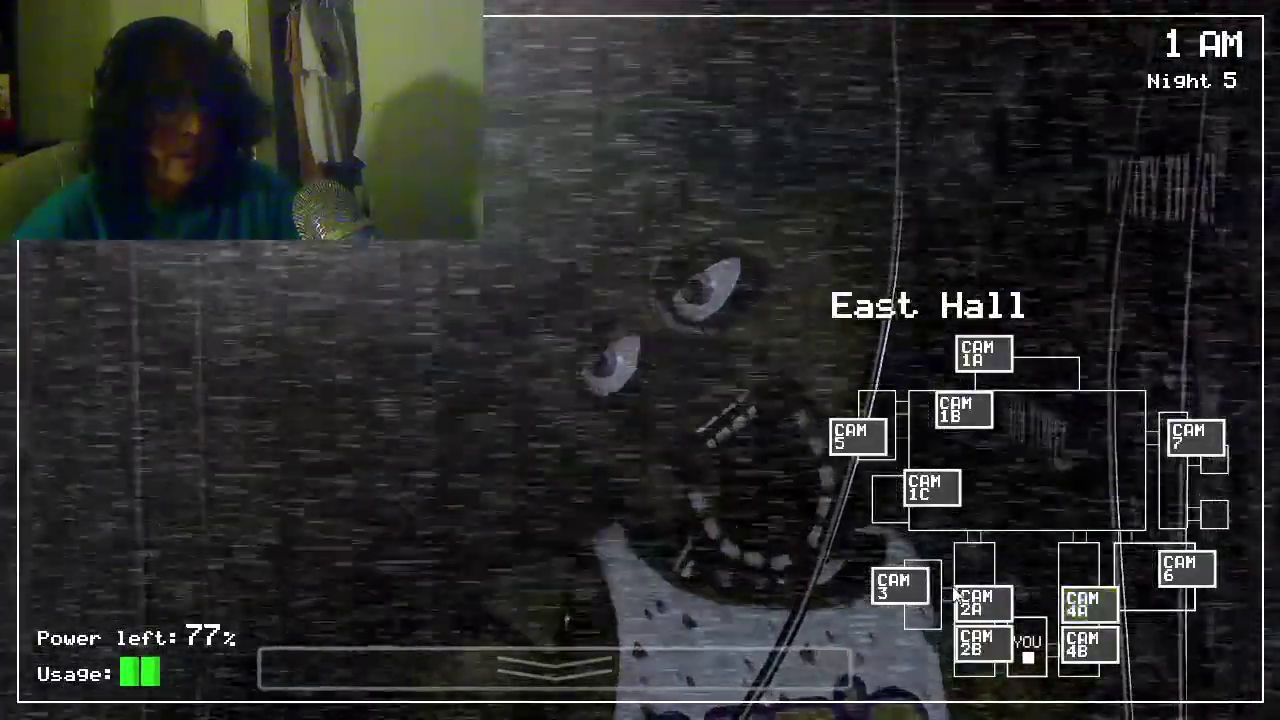
click(983, 600)
click(555, 665)
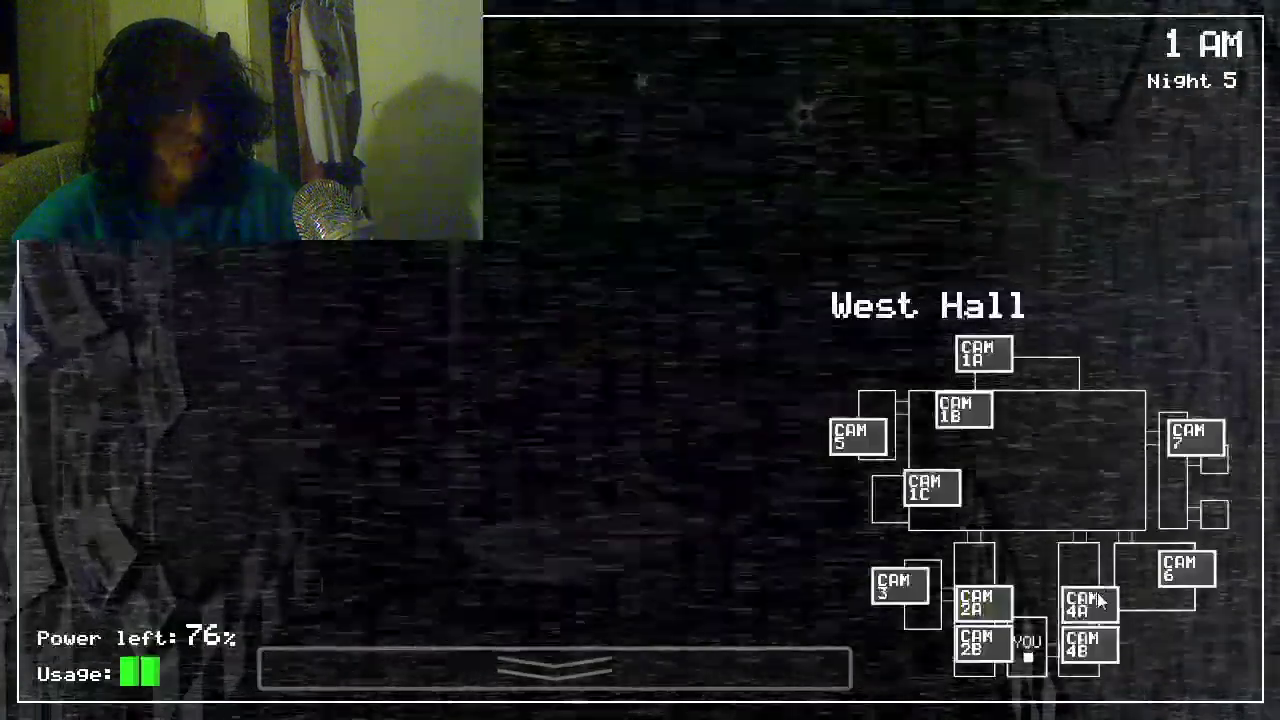
Step: Check East Hall and West Hall again, then light the east doorway
click(1085, 603)
click(1085, 645)
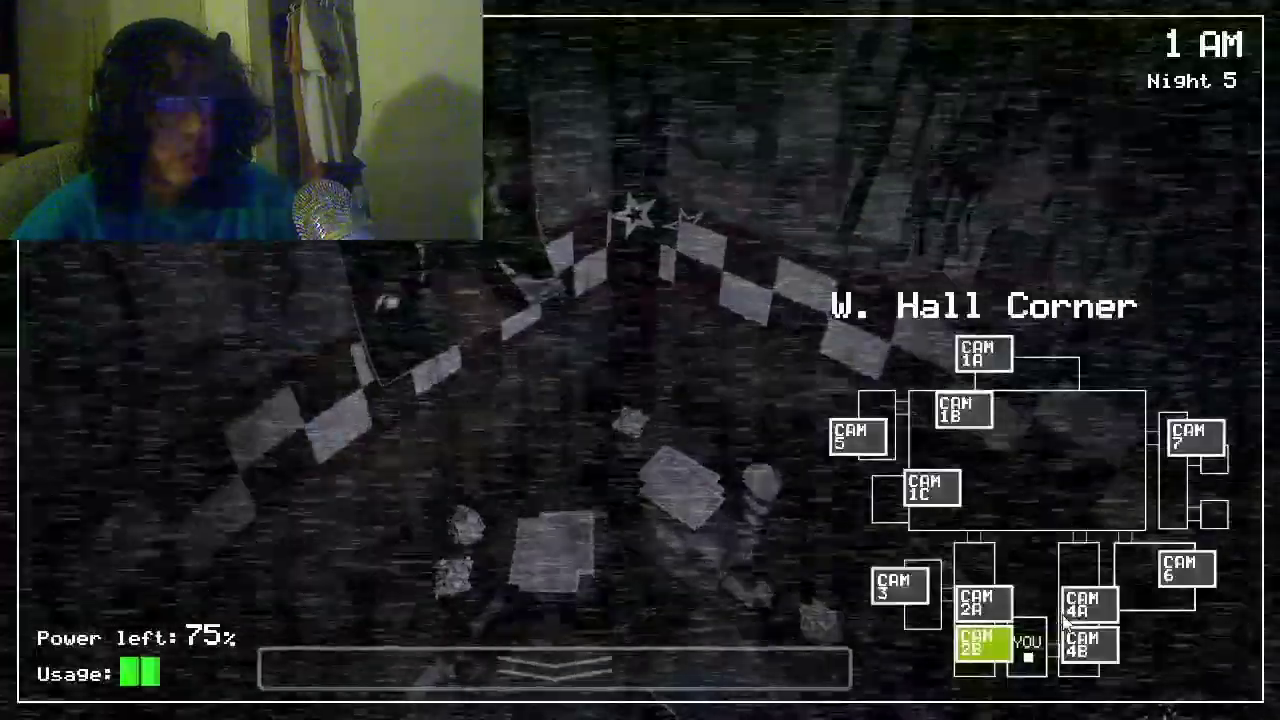
click(1085, 603)
click(985, 605)
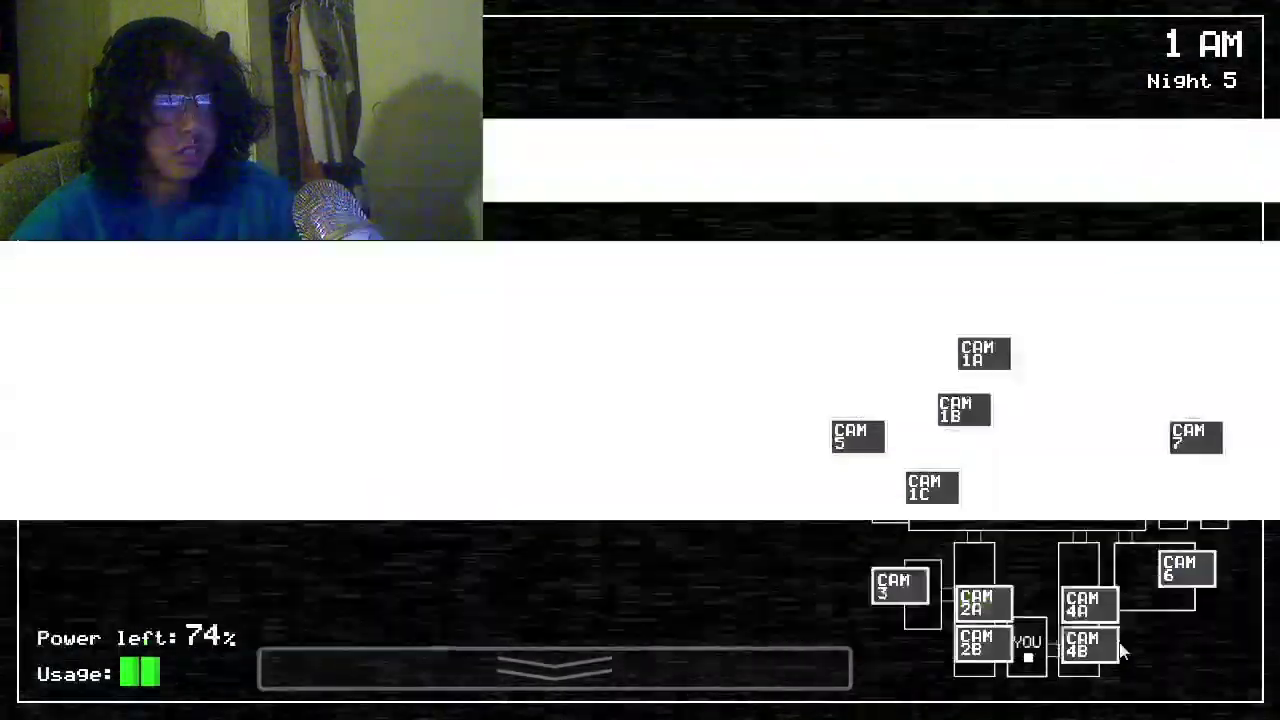
click(905, 580)
click(1225, 492)
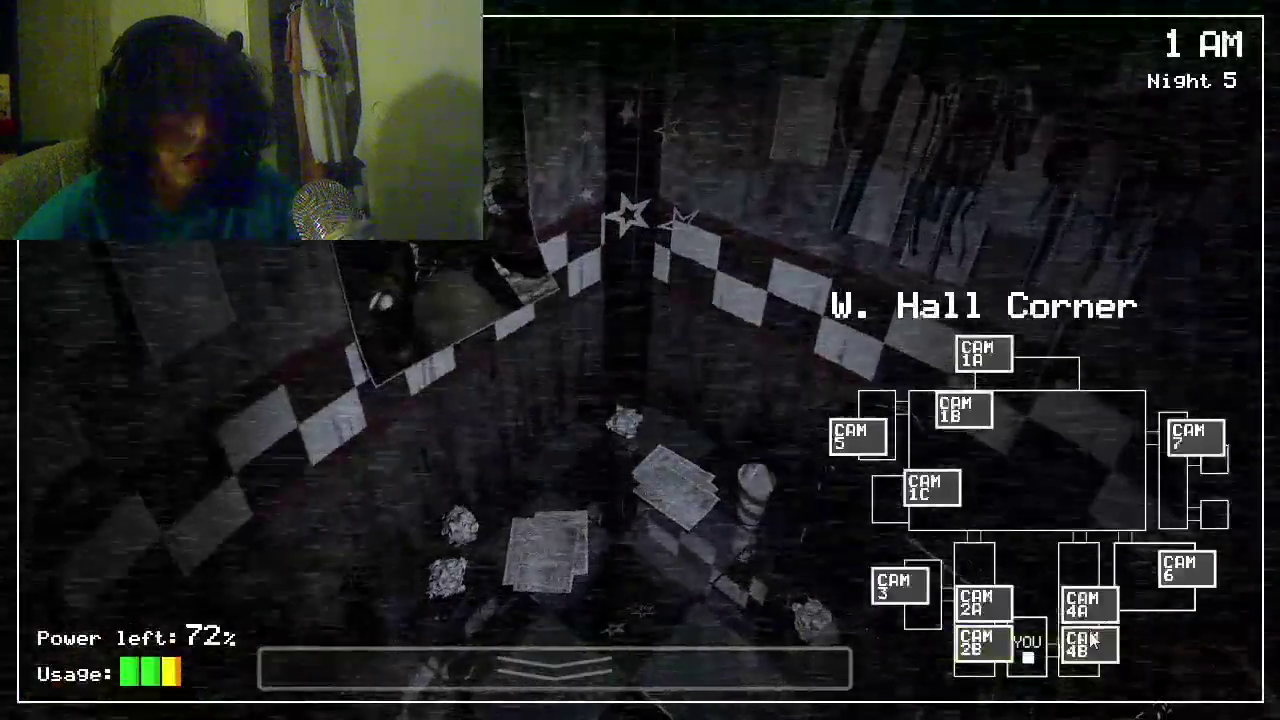
Step: Flip between E. Hall Corner and East Hall to watch Chica up close
click(1088, 645)
click(1088, 603)
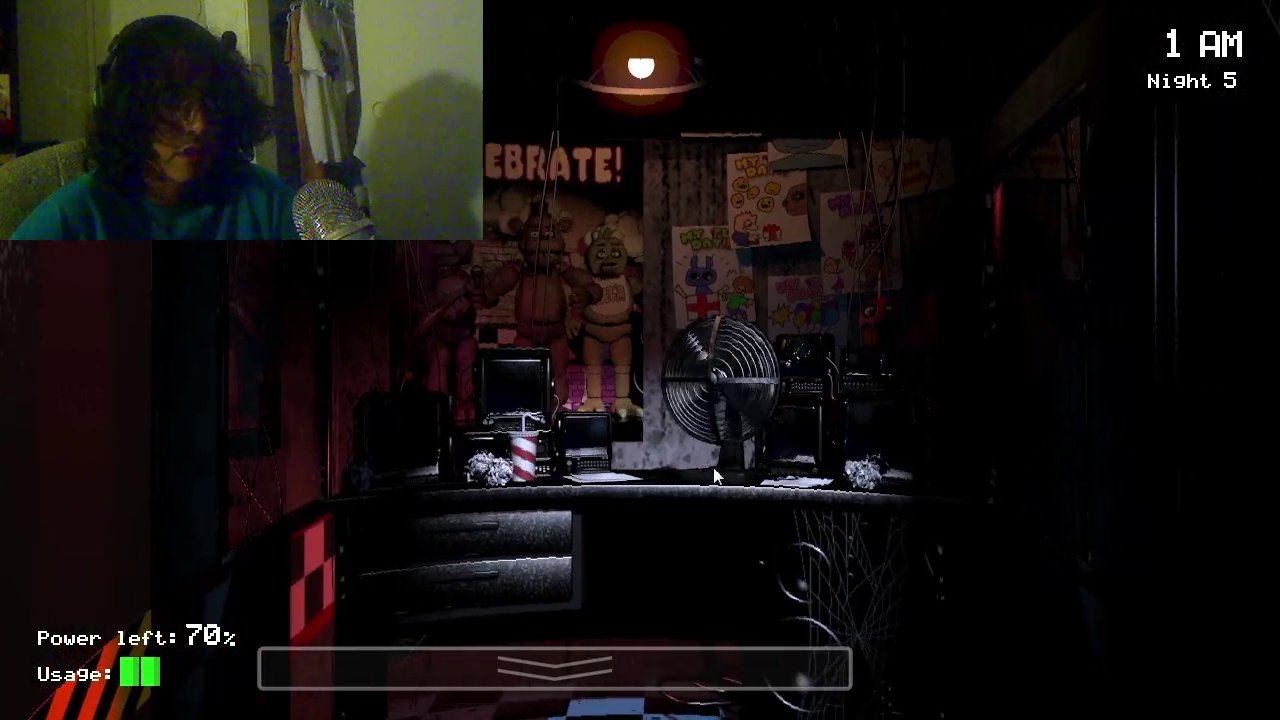
mouse_move(555, 668)
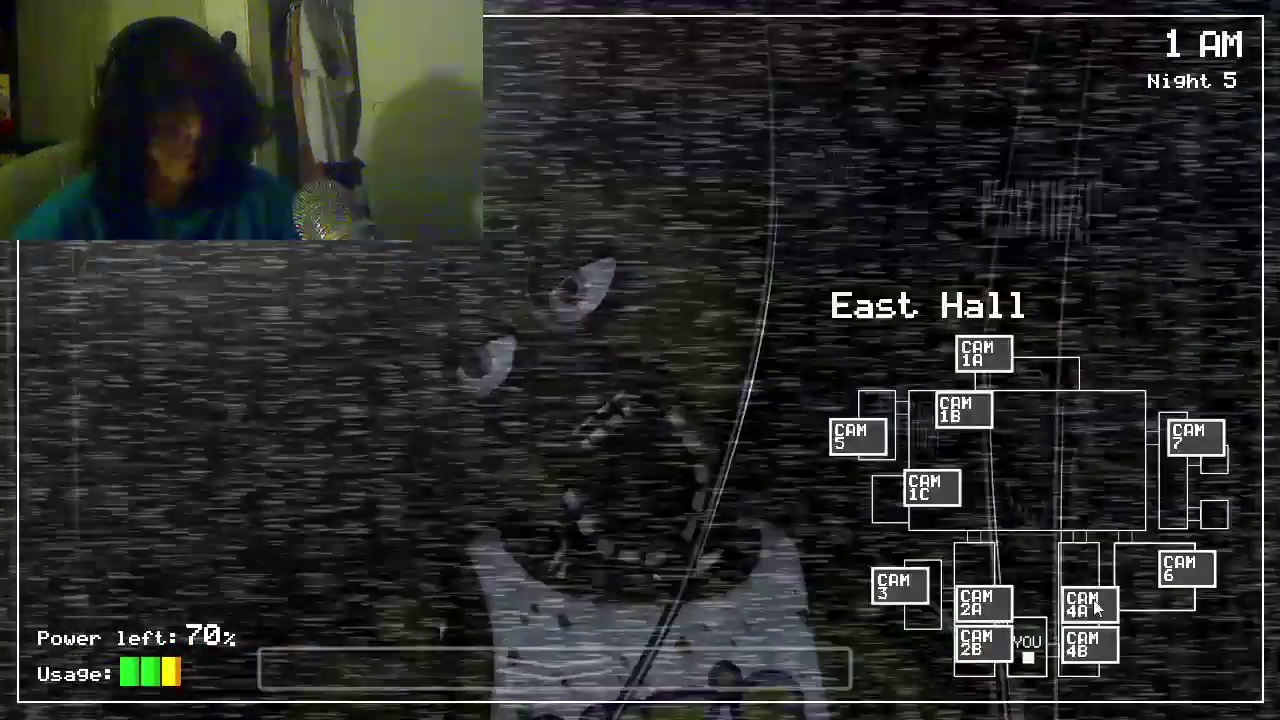
click(1088, 645)
click(1085, 603)
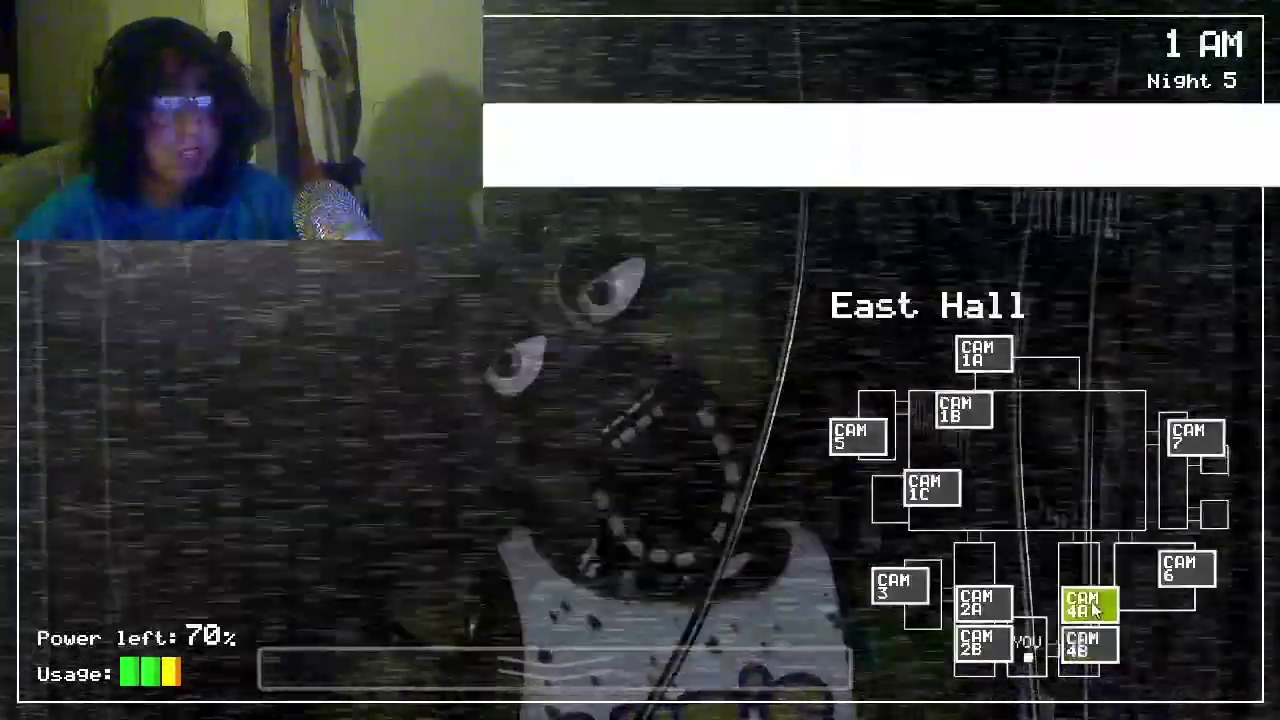
click(1078, 650)
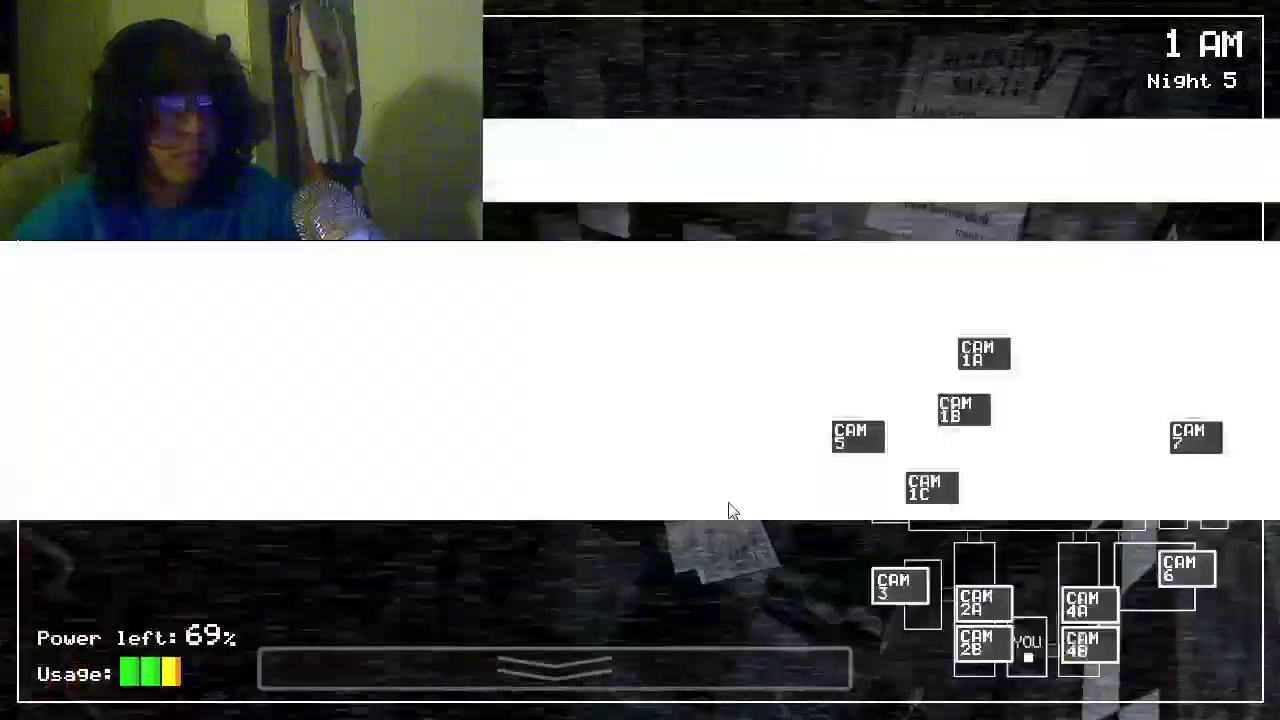
Step: Recheck the east hall cameras, shut the left door, and check them again
click(1085, 645)
click(1085, 603)
click(1085, 650)
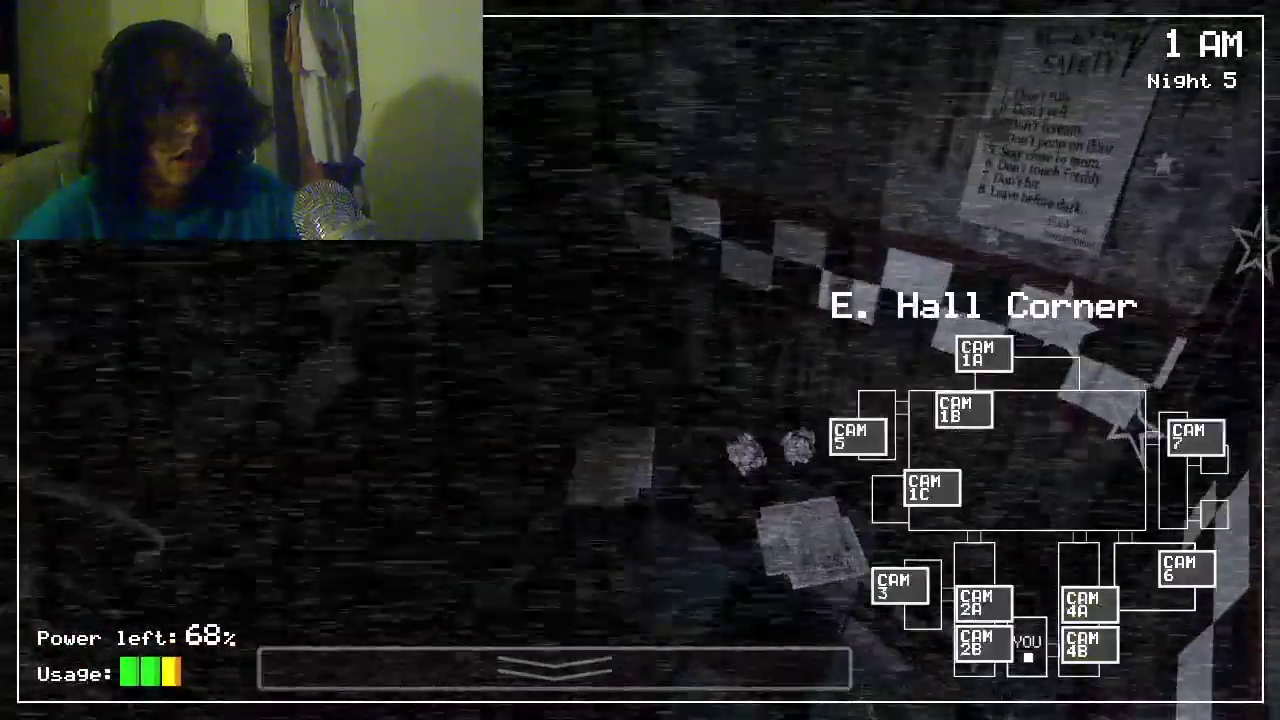
click(555, 668)
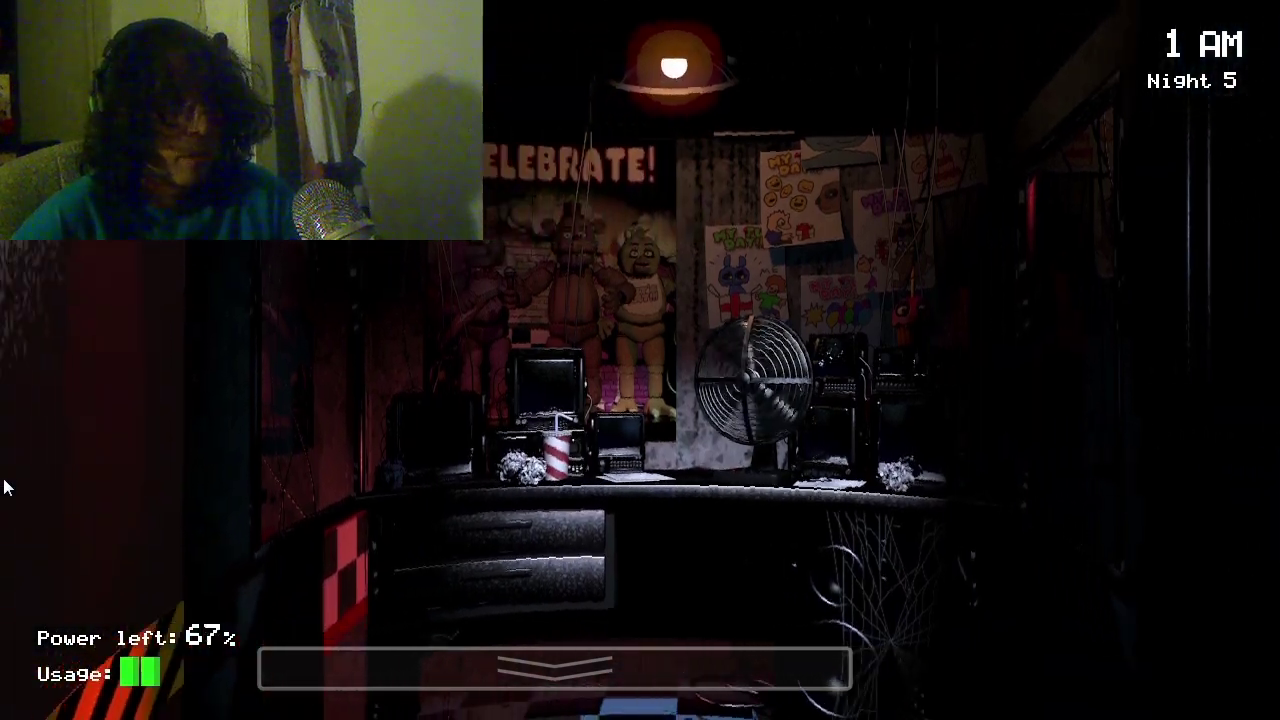
click(55, 340)
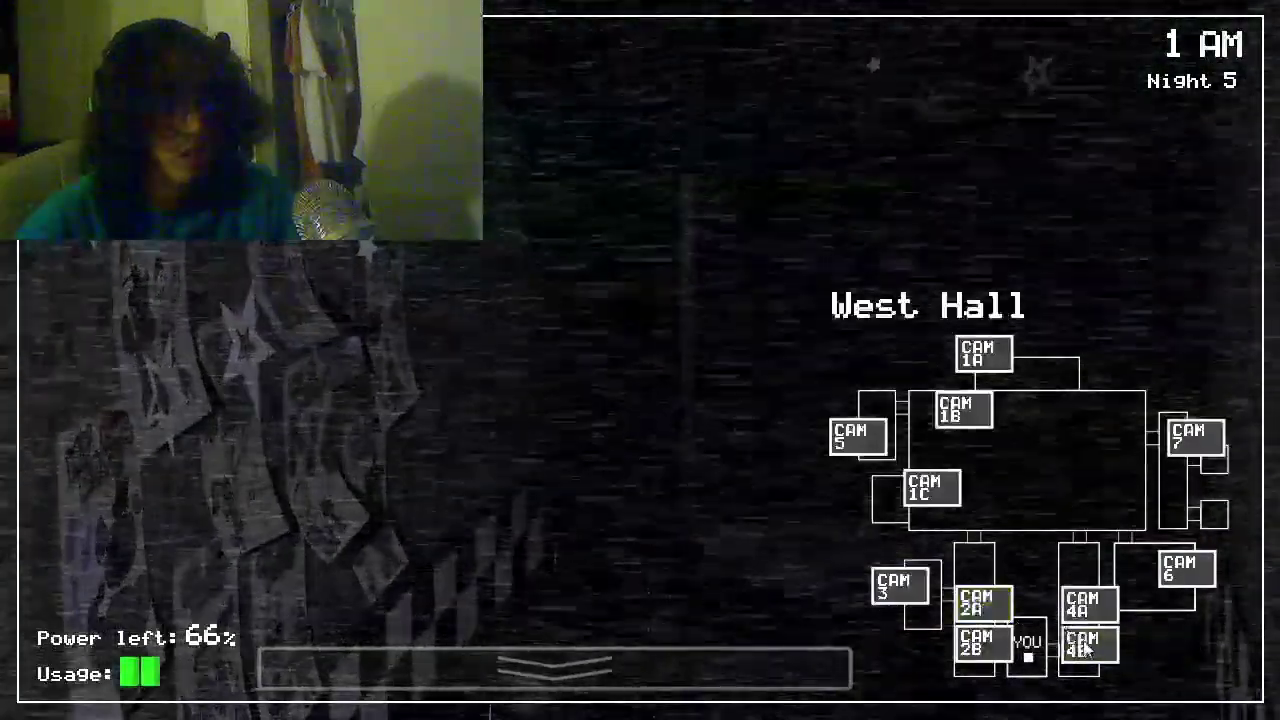
click(1085, 650)
click(1085, 603)
Step: Light the right doorway, then check the West and East Hall cameras
click(790, 665)
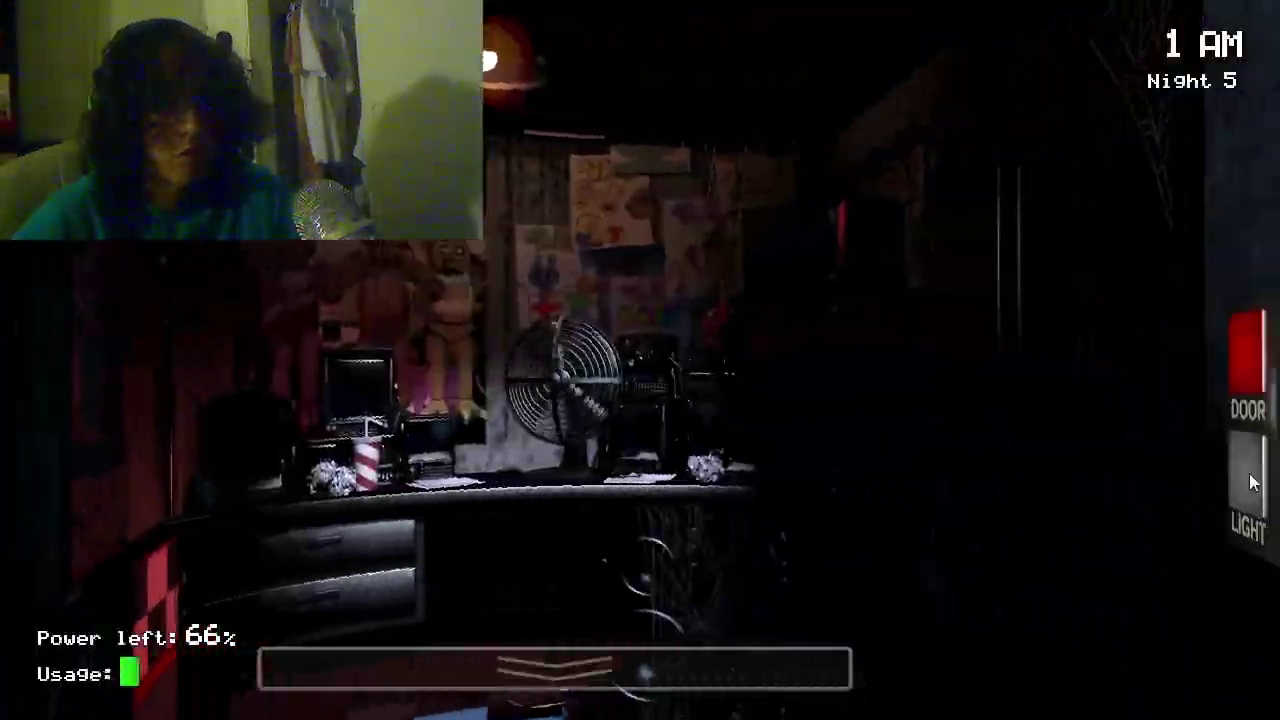
click(1222, 478)
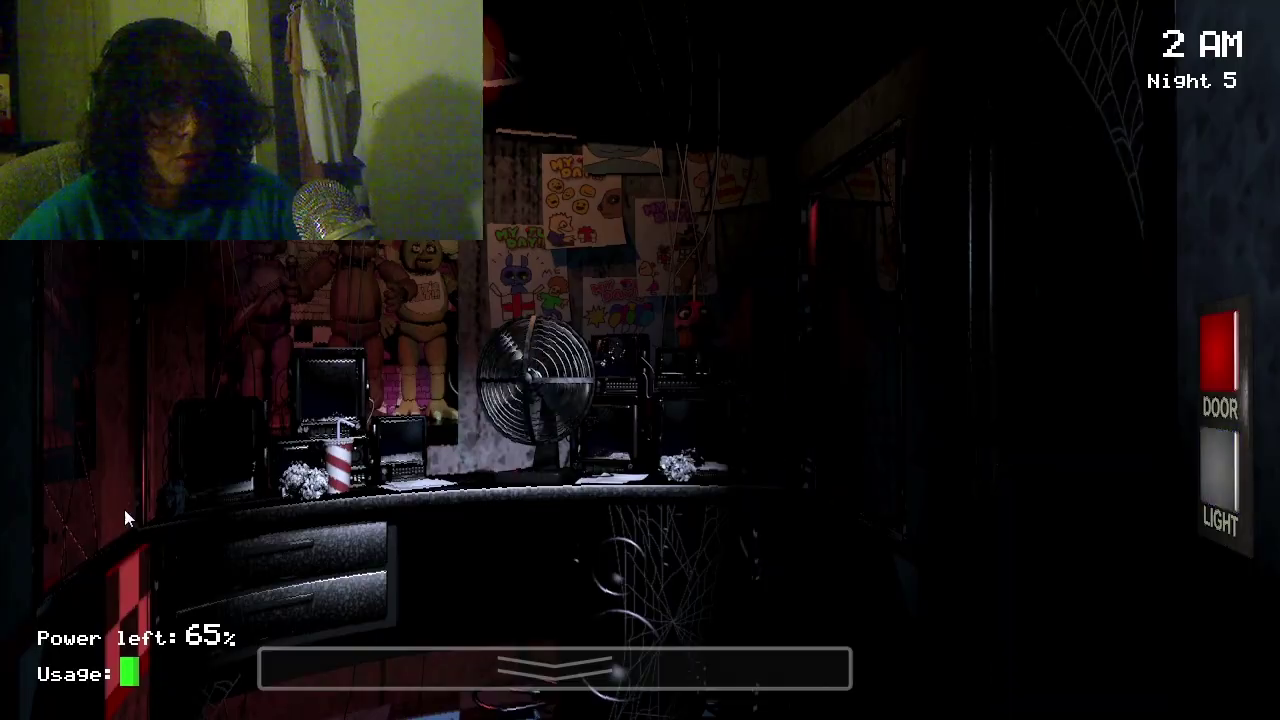
click(739, 660)
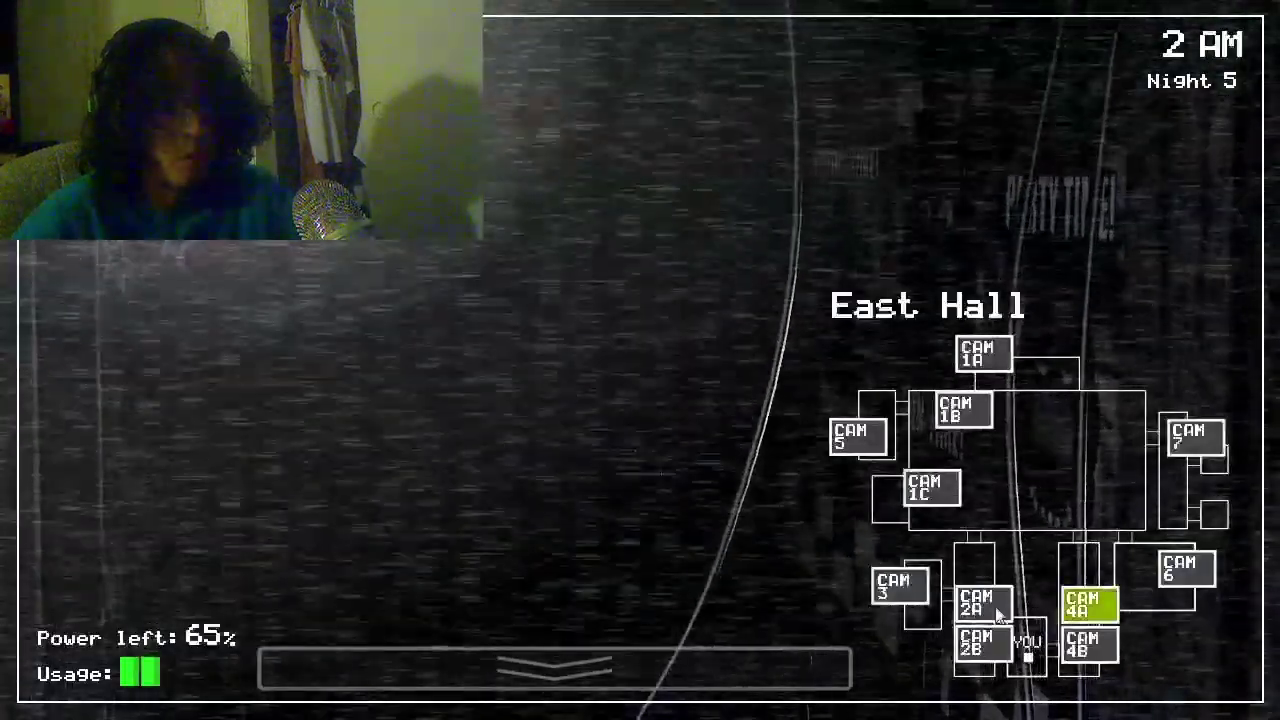
click(985, 603)
click(985, 645)
click(1088, 648)
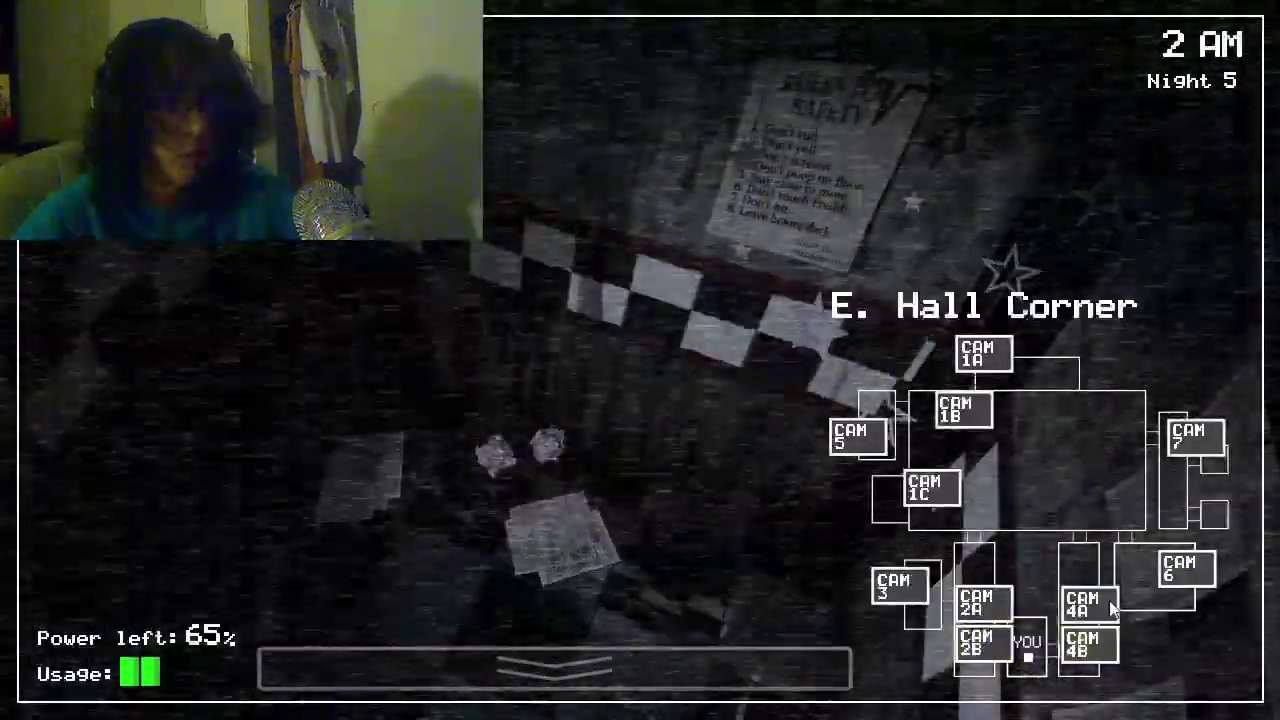
click(1088, 603)
Step: Check the Kitchen and both hall corners, then briefly light the left doorway
click(1185, 570)
click(1090, 648)
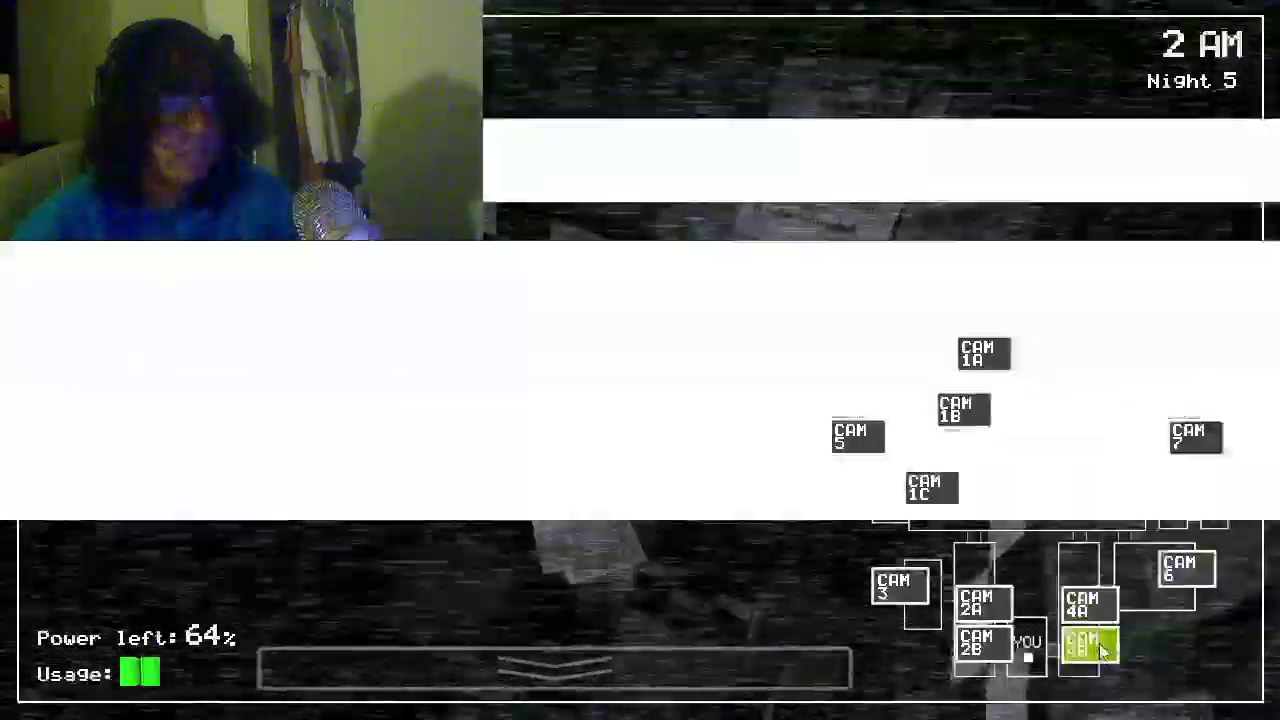
click(985, 603)
click(985, 645)
click(1088, 648)
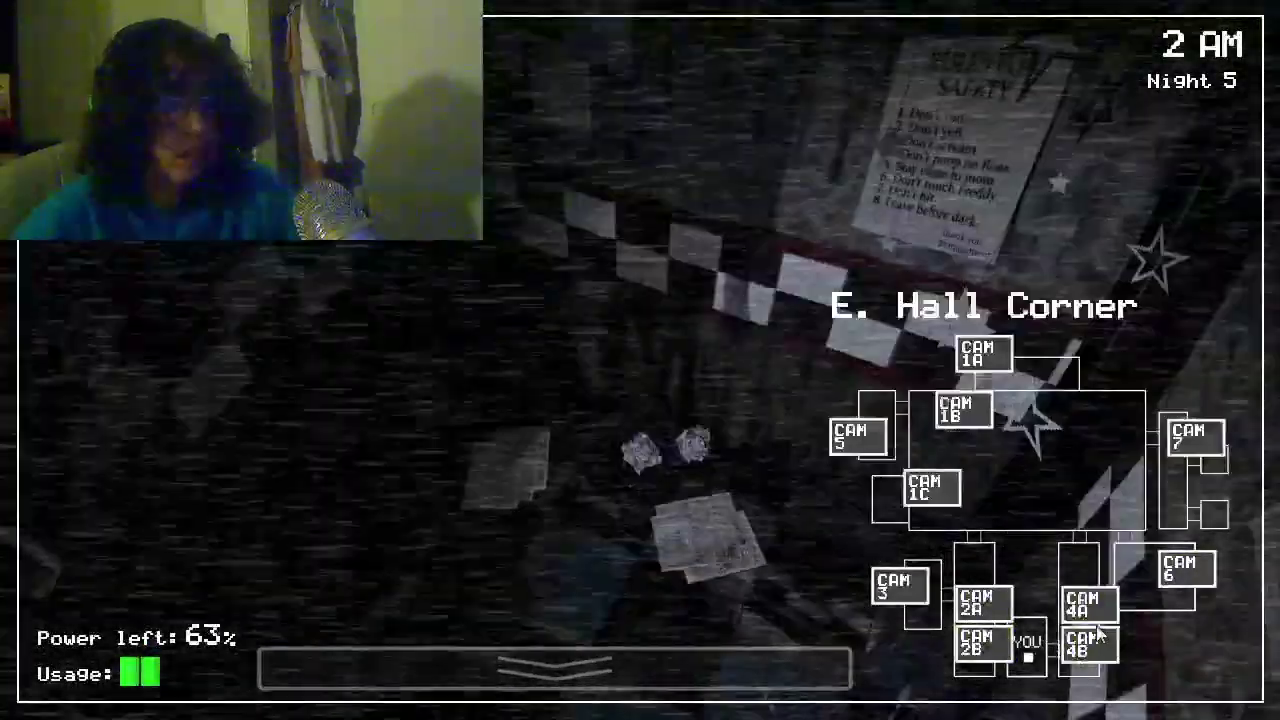
click(555, 668)
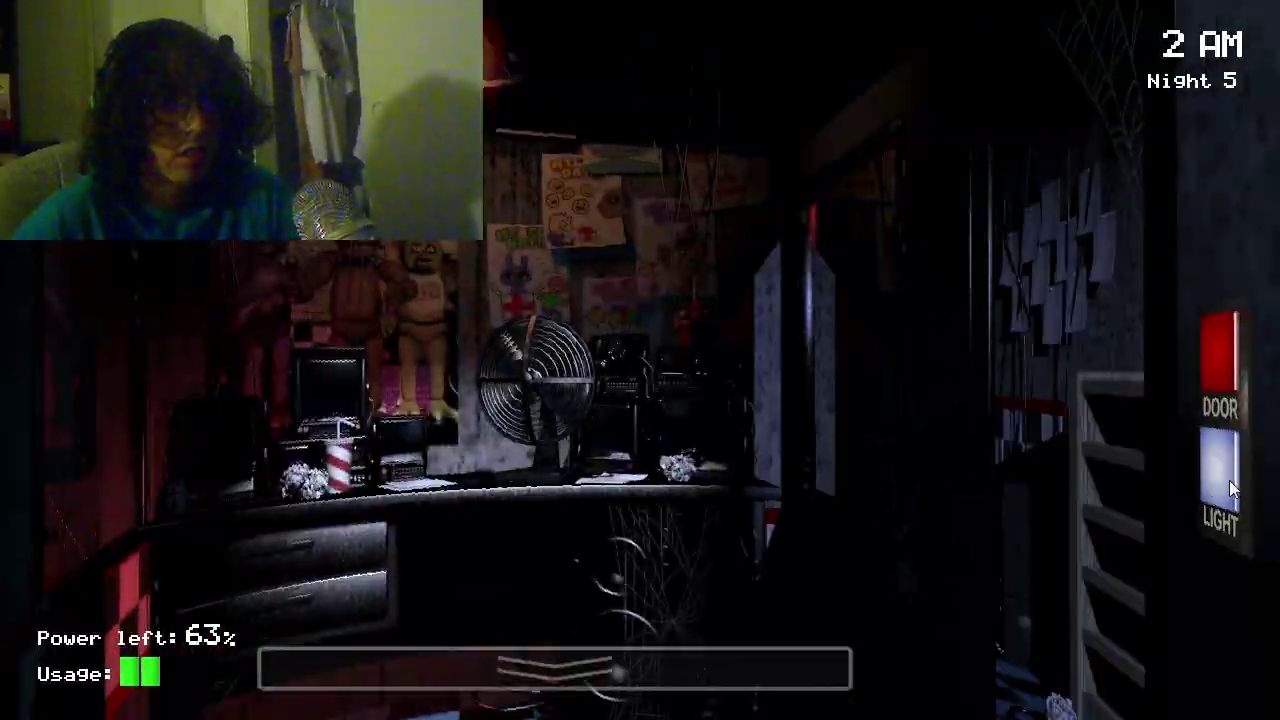
click(68, 440)
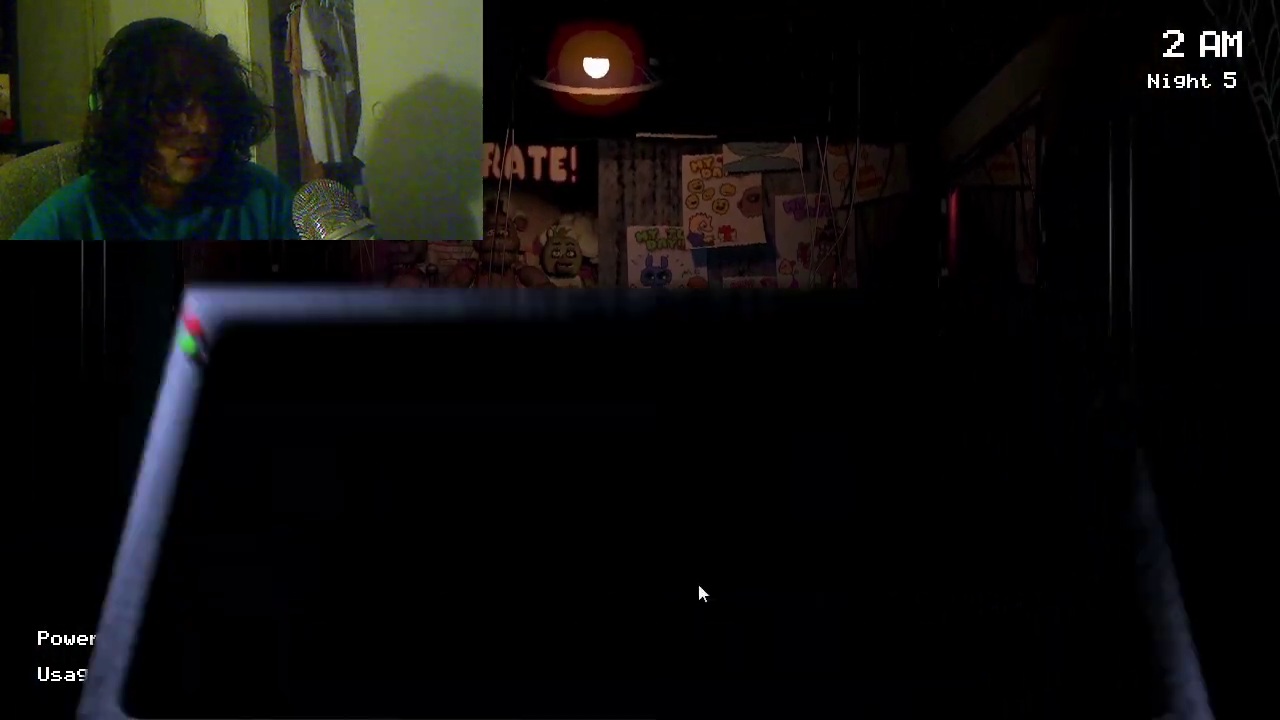
Step: Glance at the East and West Hall feeds between returns to the office
click(1088, 603)
click(985, 603)
click(614, 660)
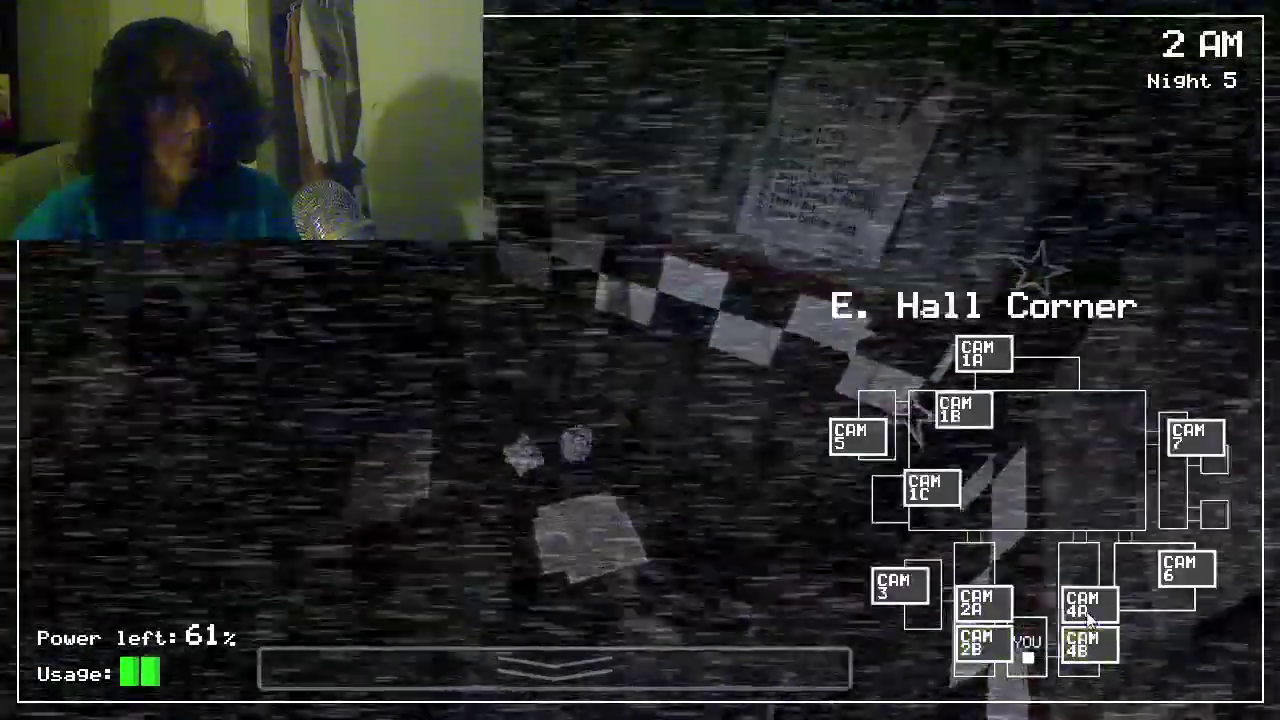
click(1088, 603)
click(614, 662)
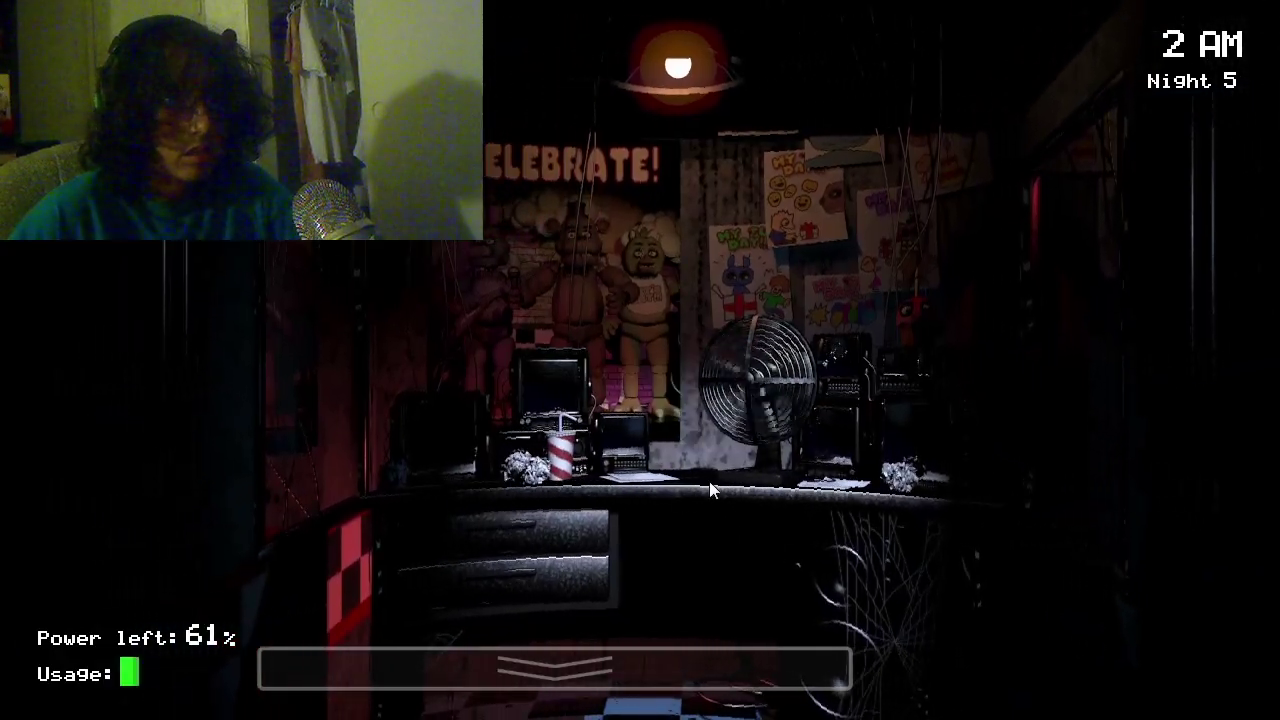
Step: Check West Hall and both hall corners, then flash the right doorway light
click(614, 662)
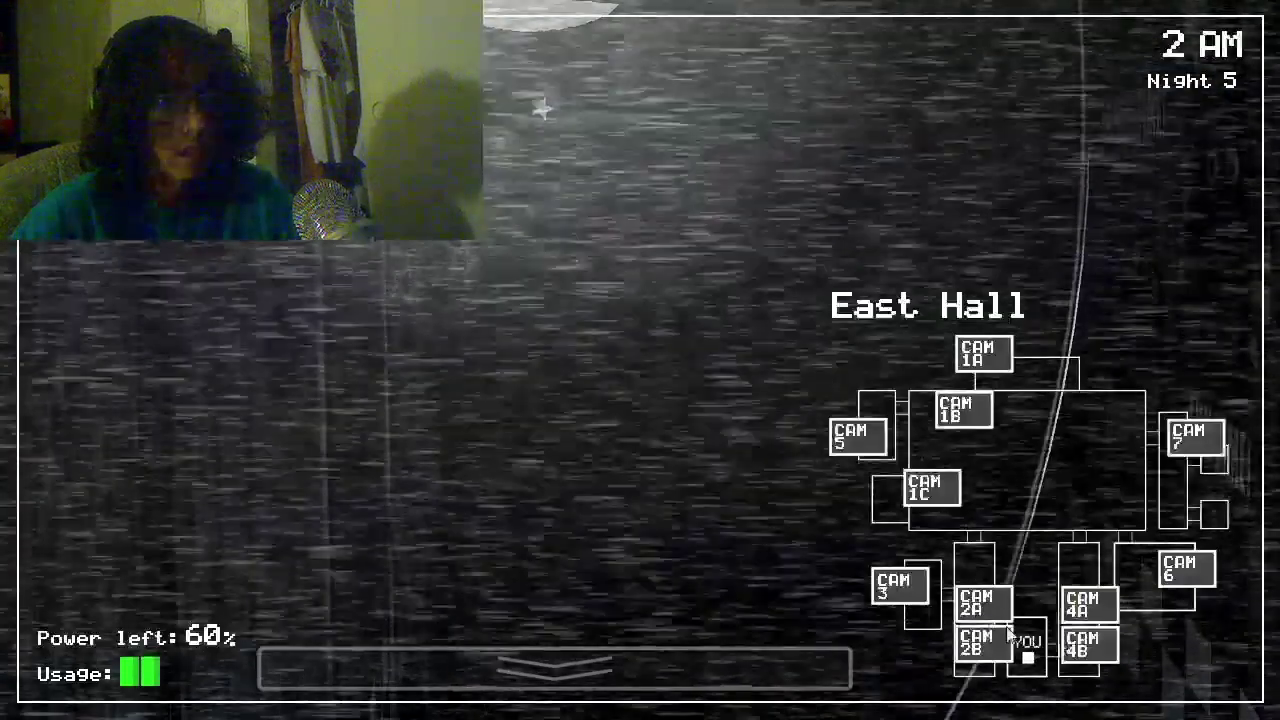
click(983, 602)
click(1088, 645)
click(983, 645)
click(555, 665)
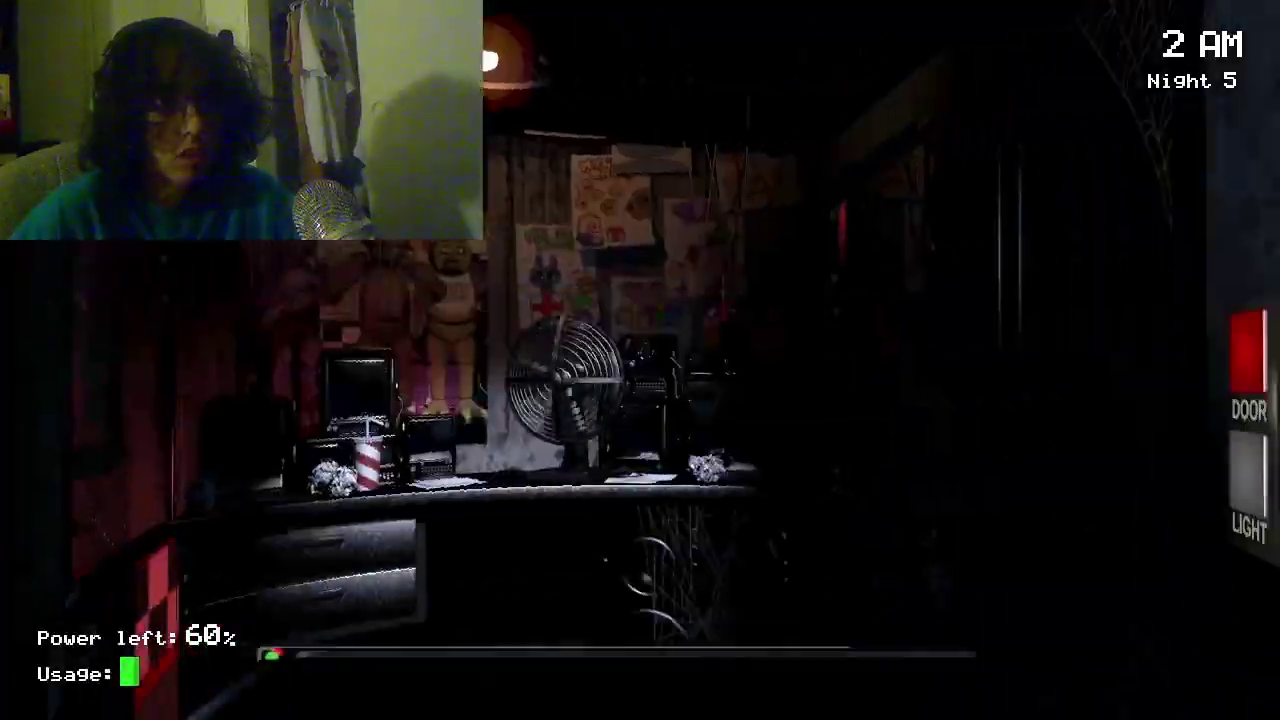
click(1207, 460)
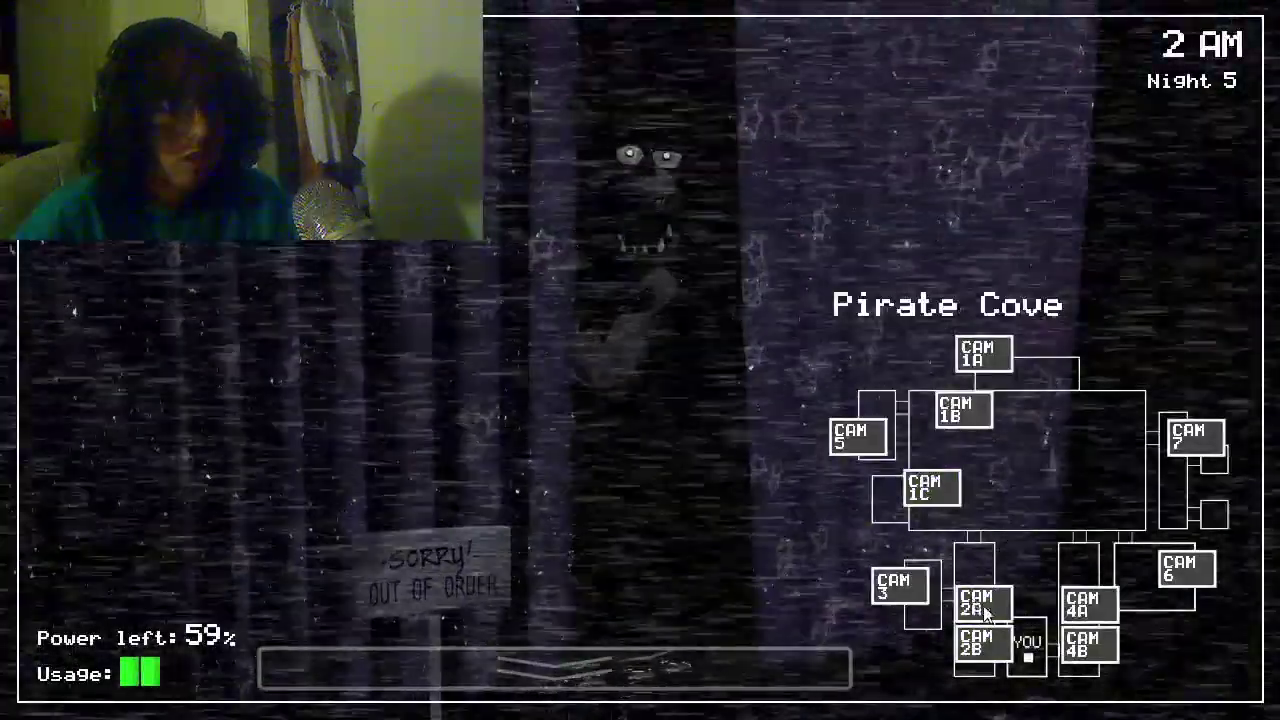
Step: Recheck W. Hall Corner, East Hall, E. Hall Corner and West Hall before returning
click(983, 644)
click(1085, 602)
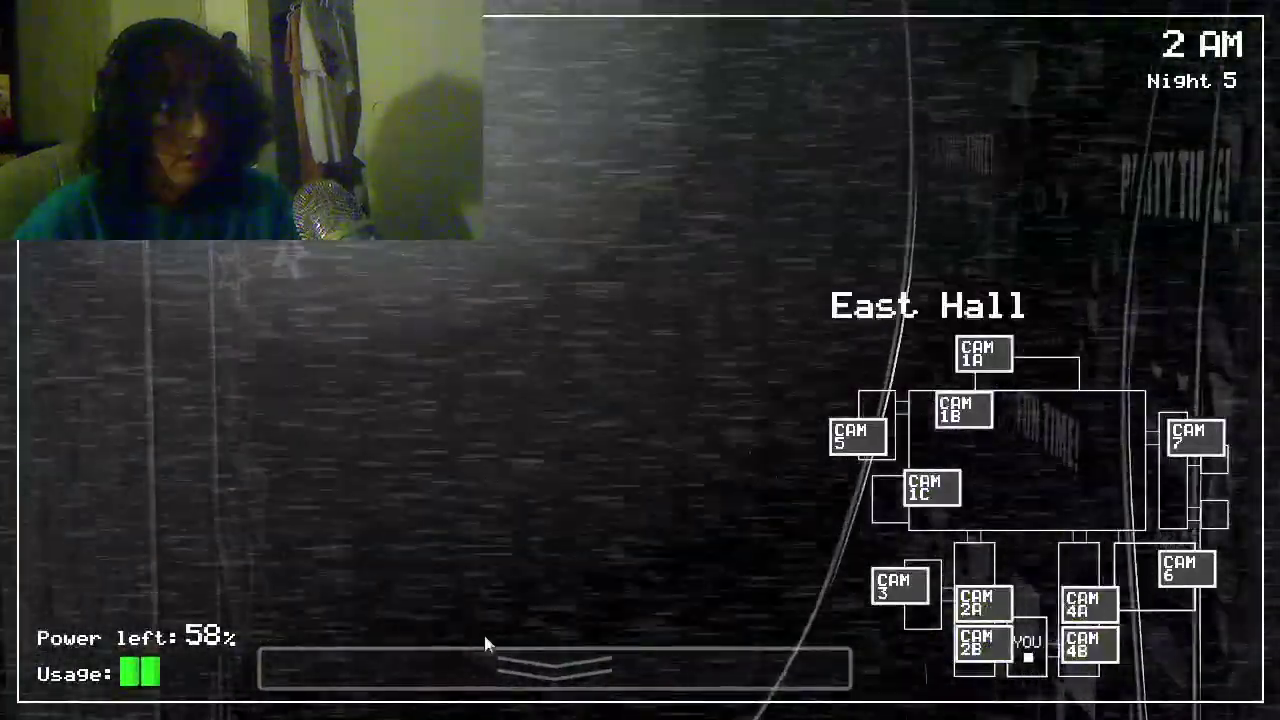
click(483, 660)
click(700, 665)
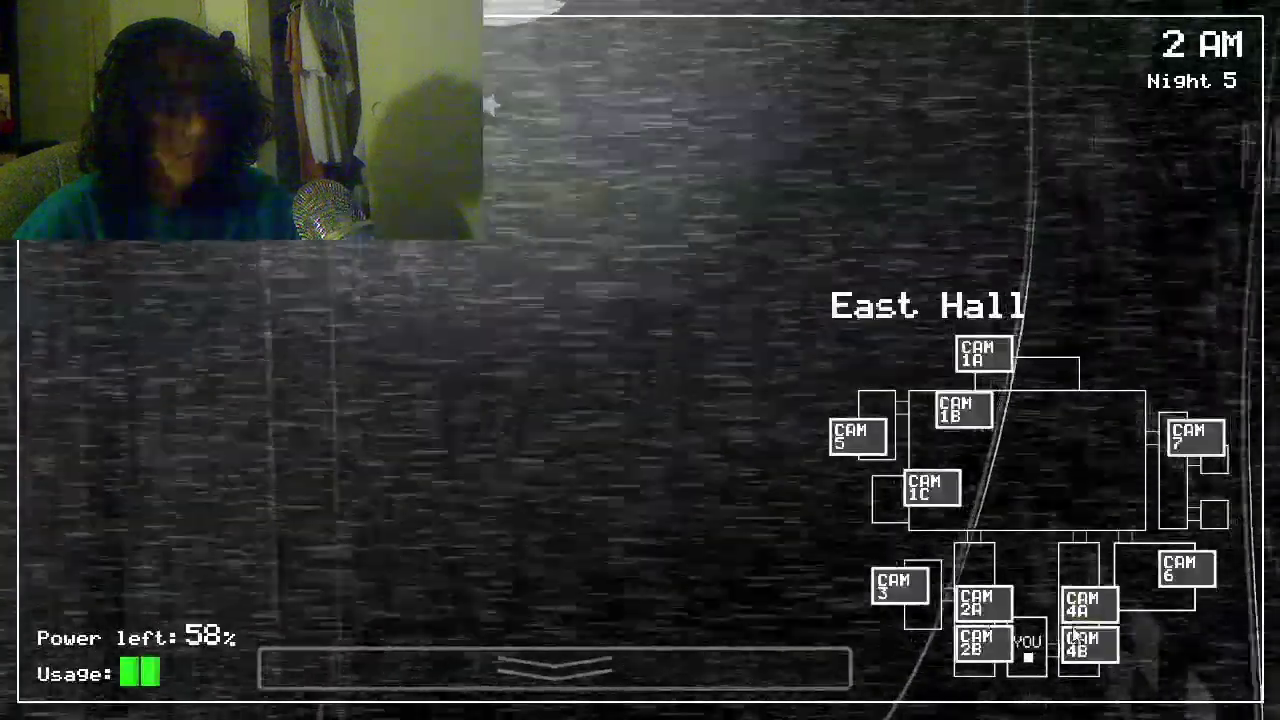
click(1085, 644)
click(983, 602)
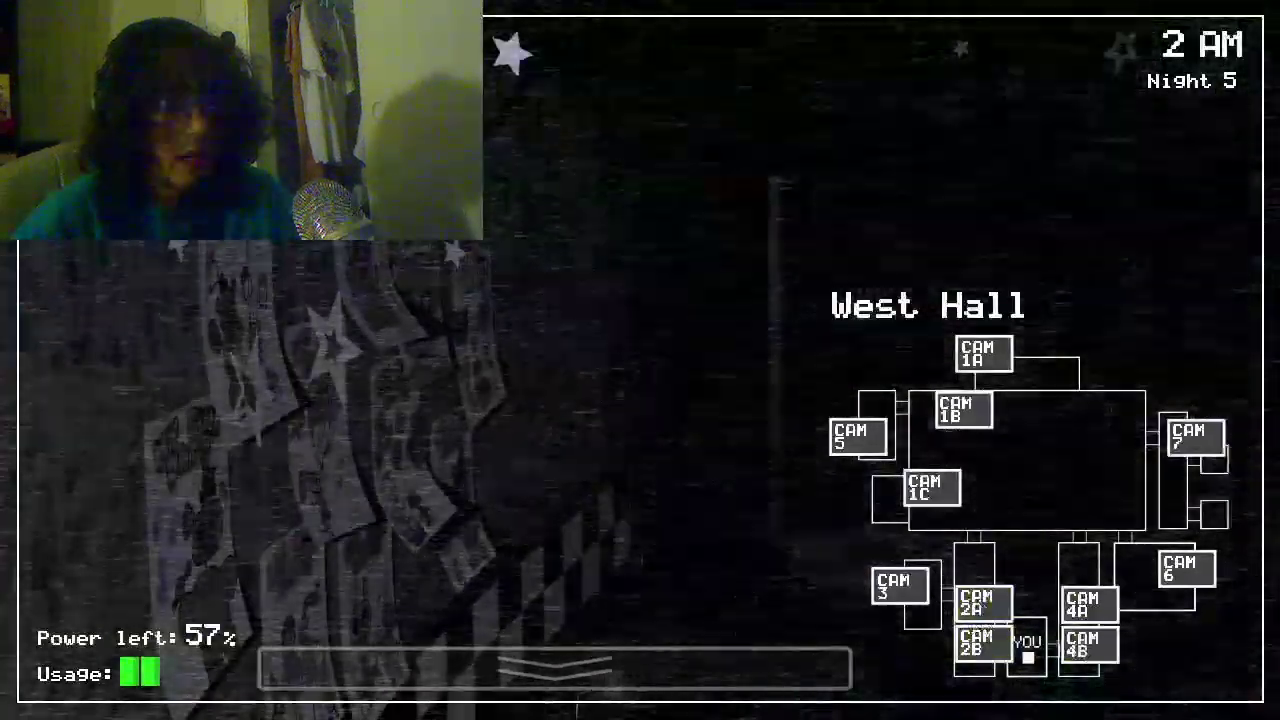
click(555, 665)
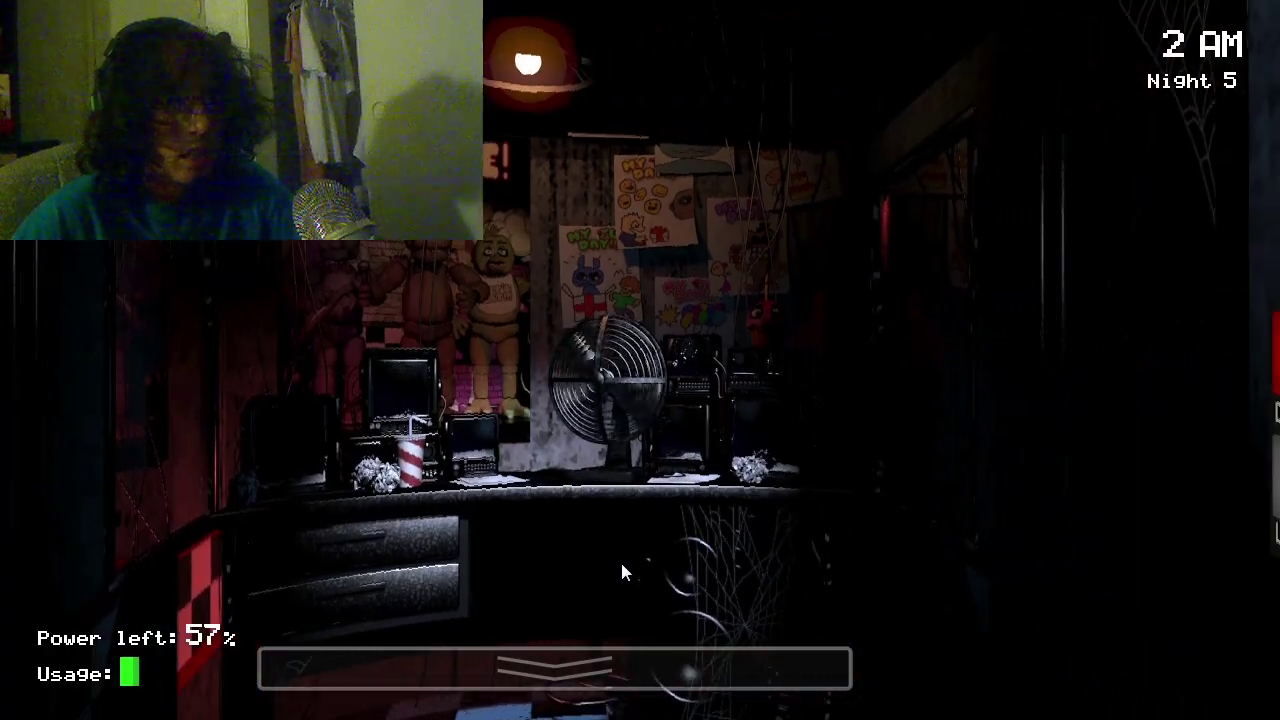
Step: Check on Chica in East Hall and E. Hall Corner, then flash a doorway light
click(620, 665)
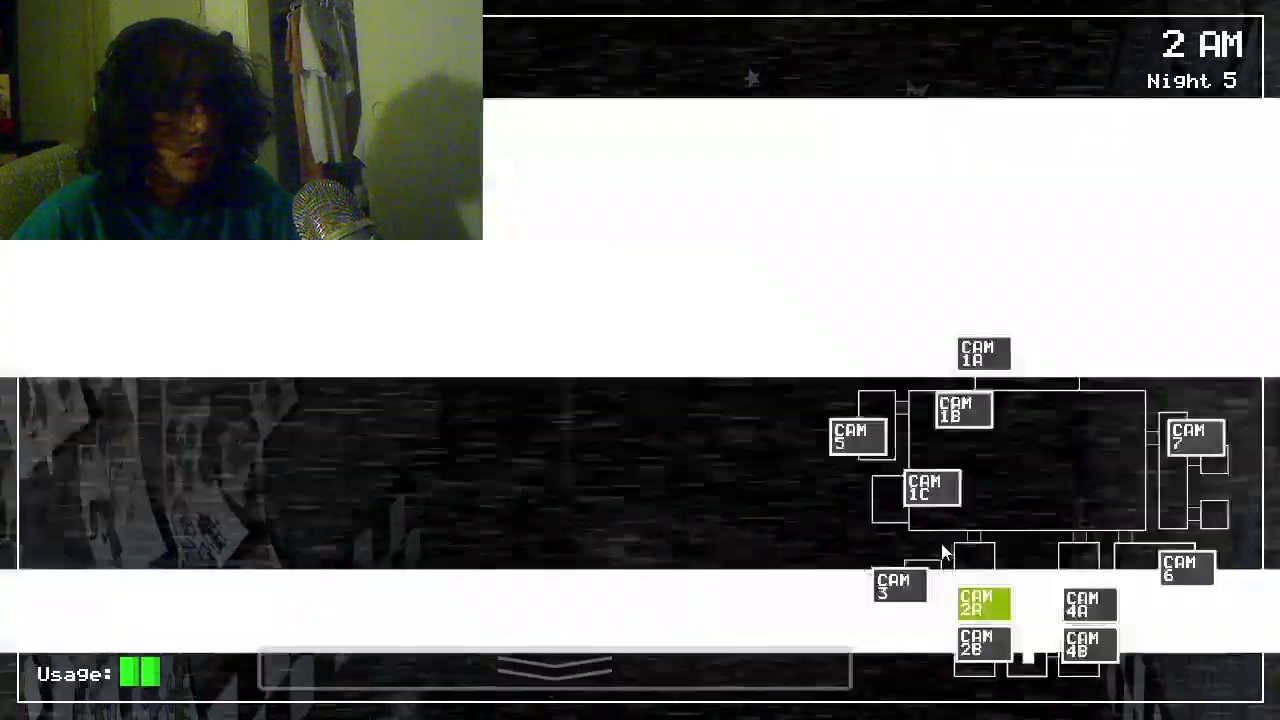
click(1085, 603)
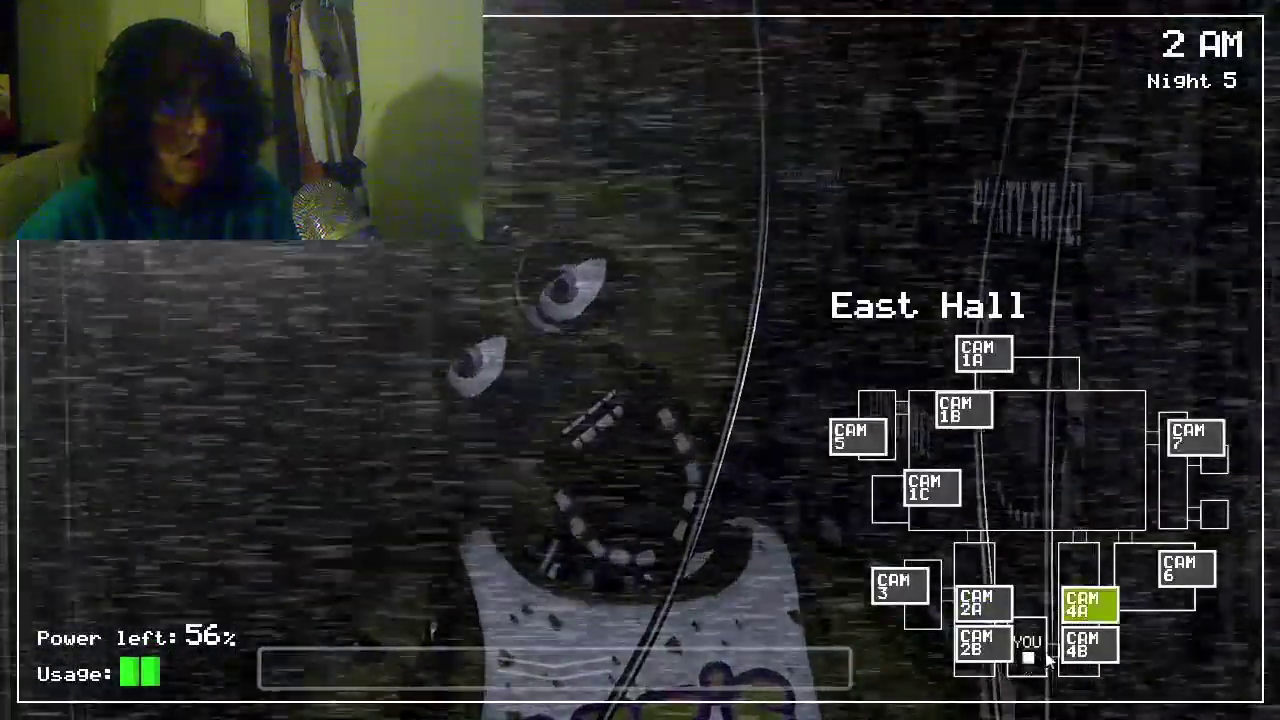
click(1085, 645)
click(554, 665)
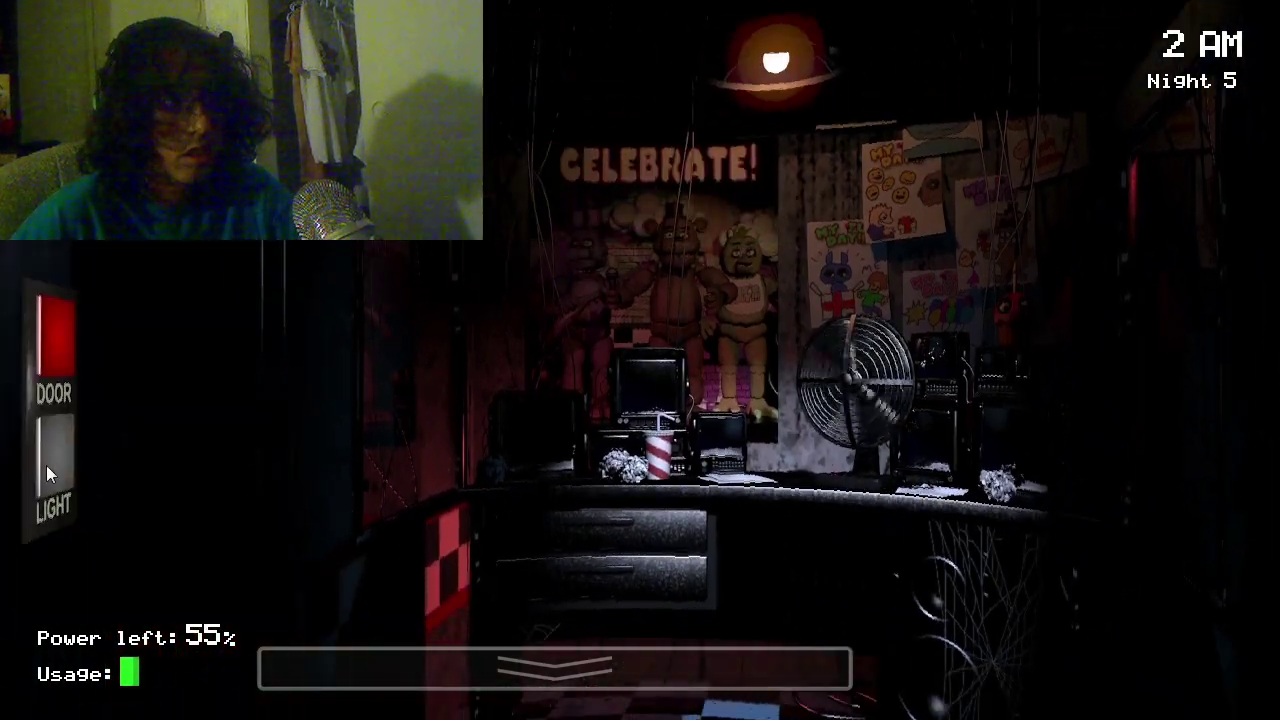
click(49, 462)
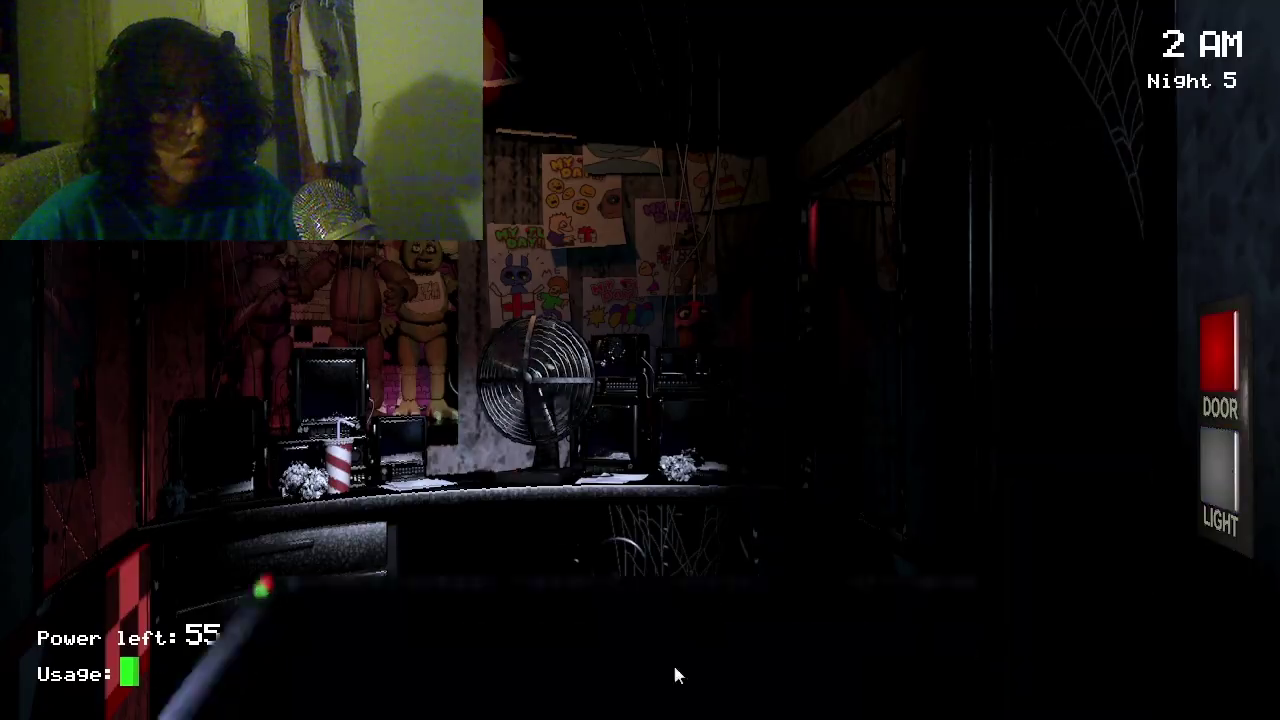
Step: Sweep the west and east hall feeds, watching Chica in East Hall
click(677, 676)
click(985, 645)
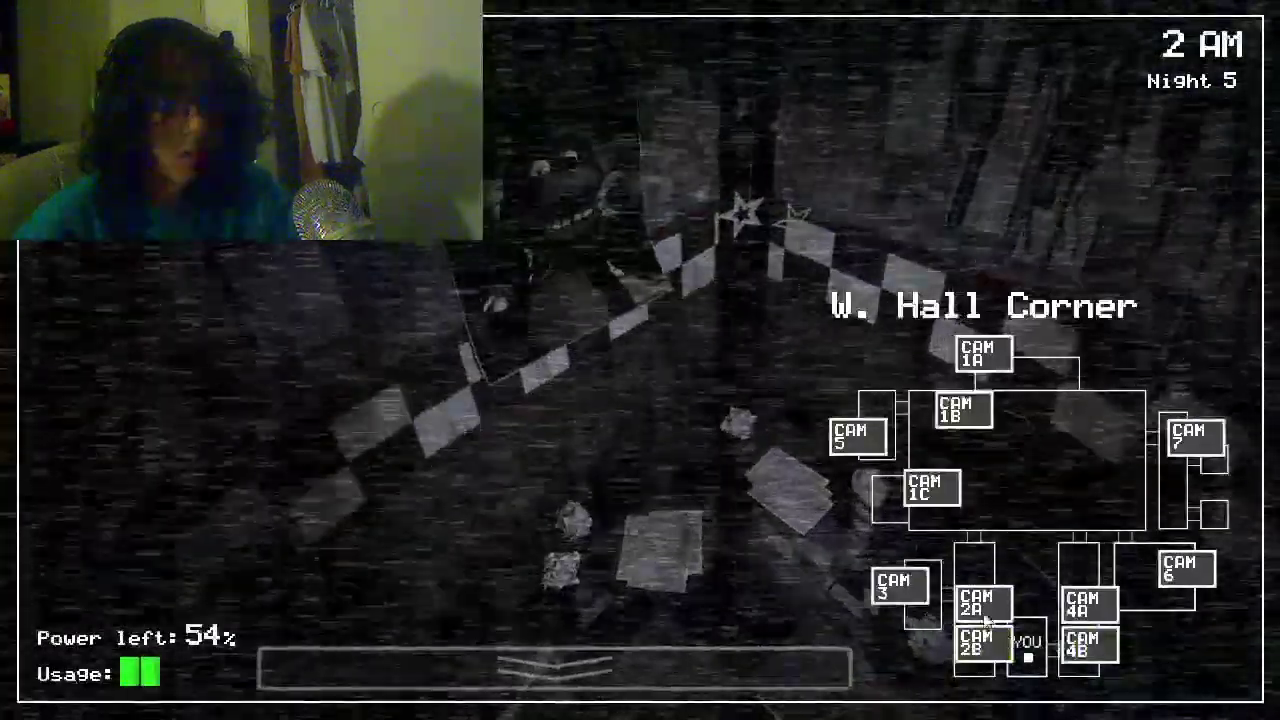
click(985, 602)
click(1086, 645)
click(1086, 602)
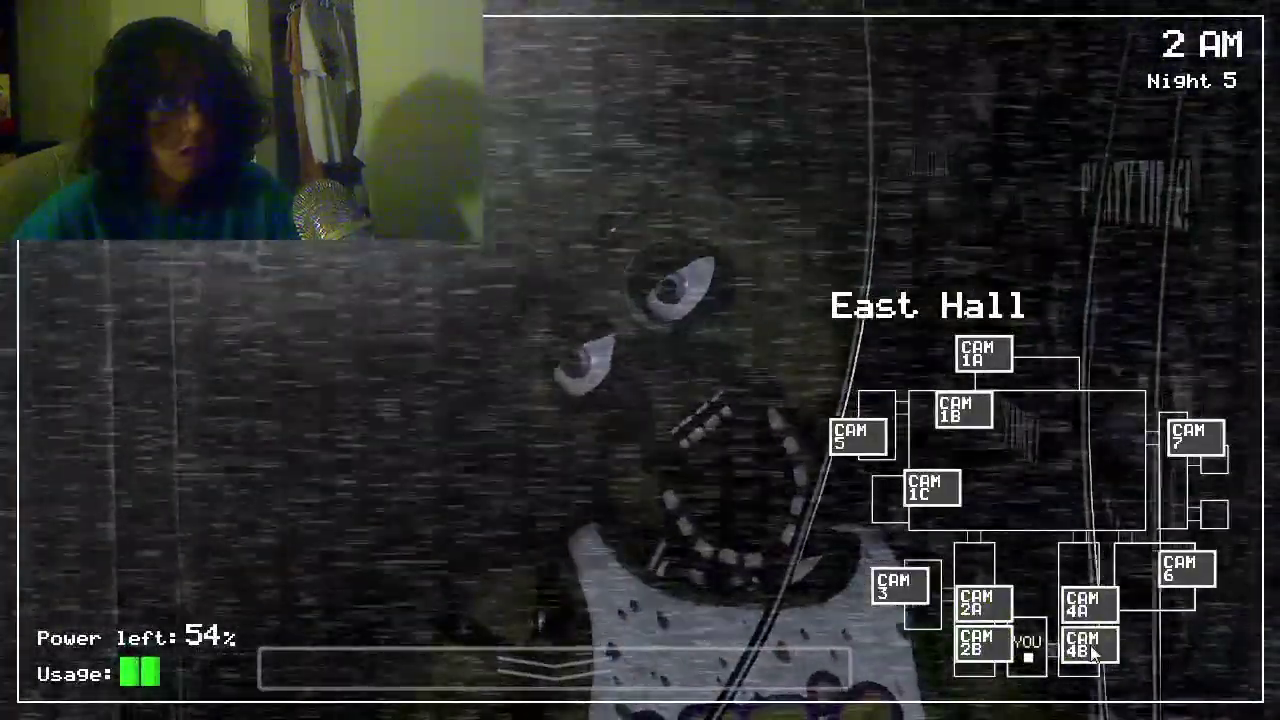
click(1086, 645)
click(700, 672)
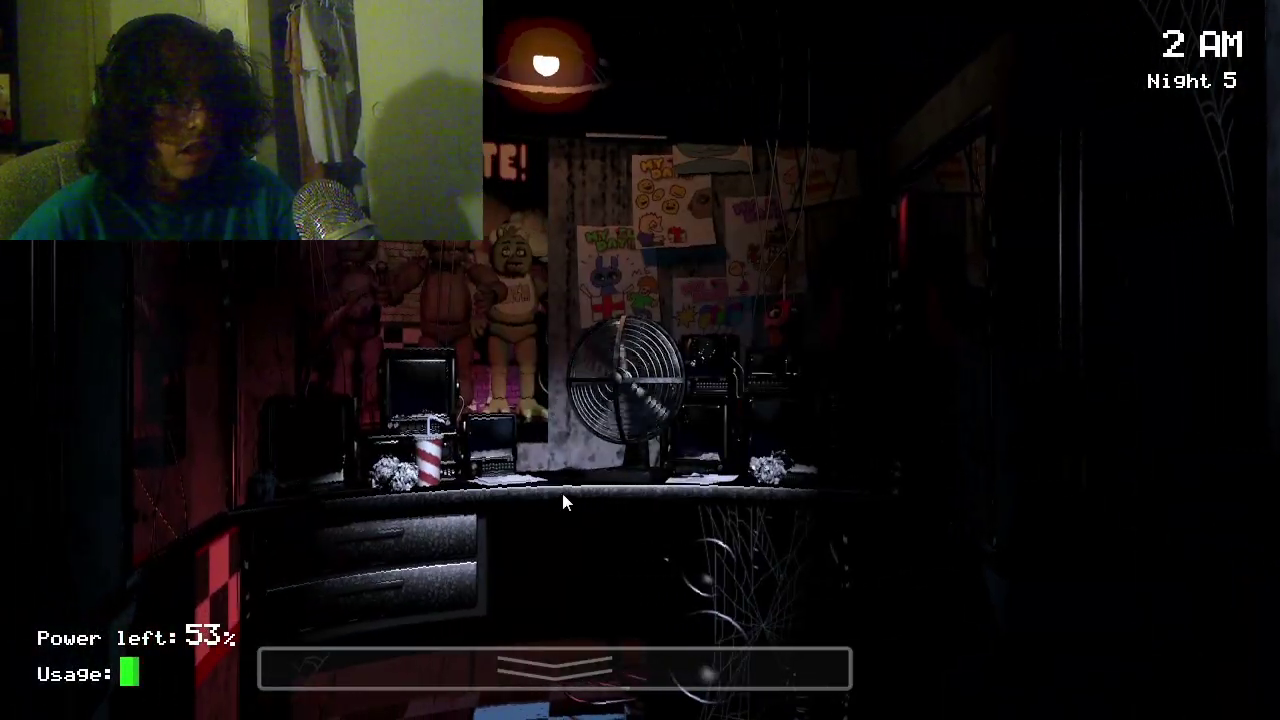
Step: Recheck E. Hall Corner, East Hall and West Hall, then lower the monitor
click(640, 668)
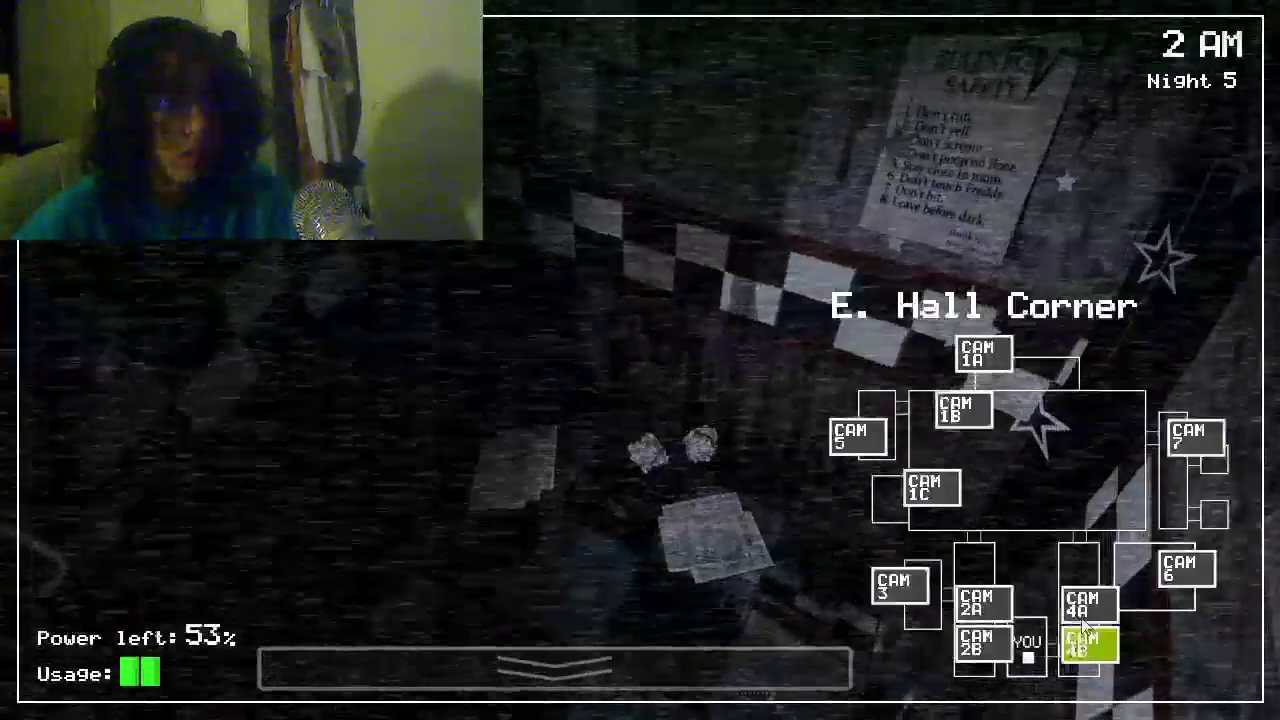
click(1086, 603)
click(982, 603)
click(640, 668)
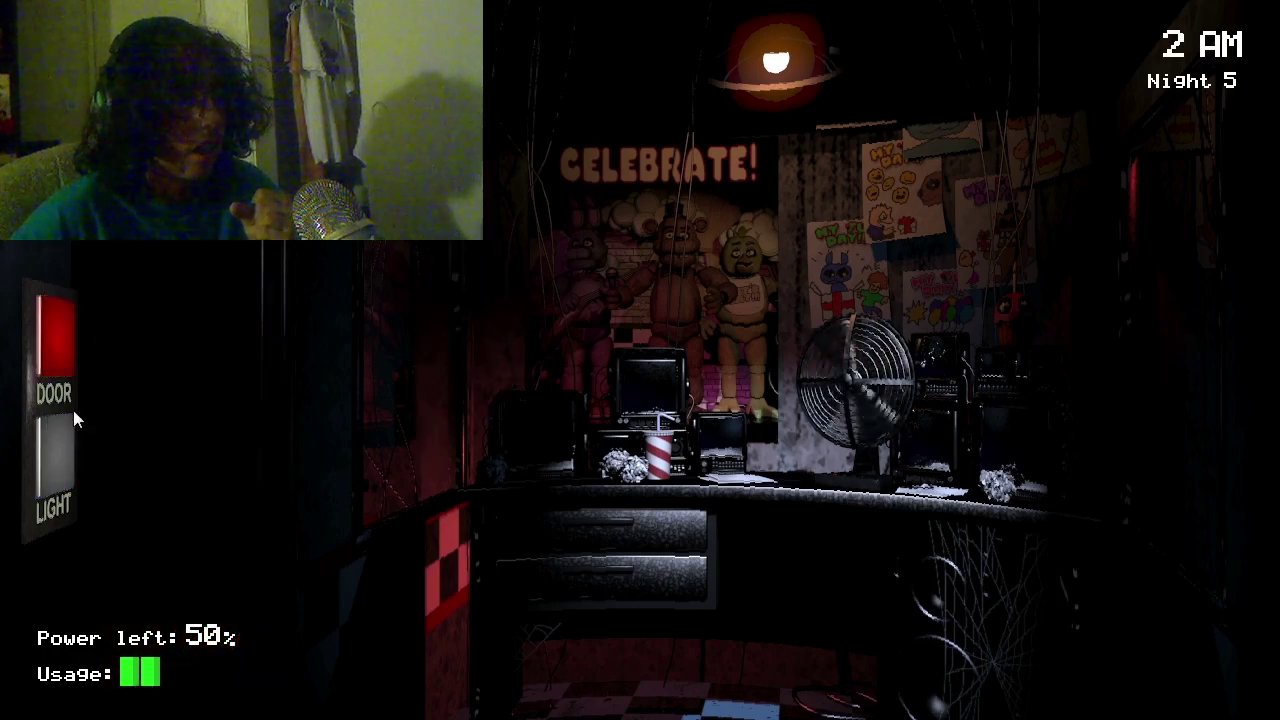
Step: Glance at the W. Hall Corner and East Hall feeds
click(755, 660)
click(982, 643)
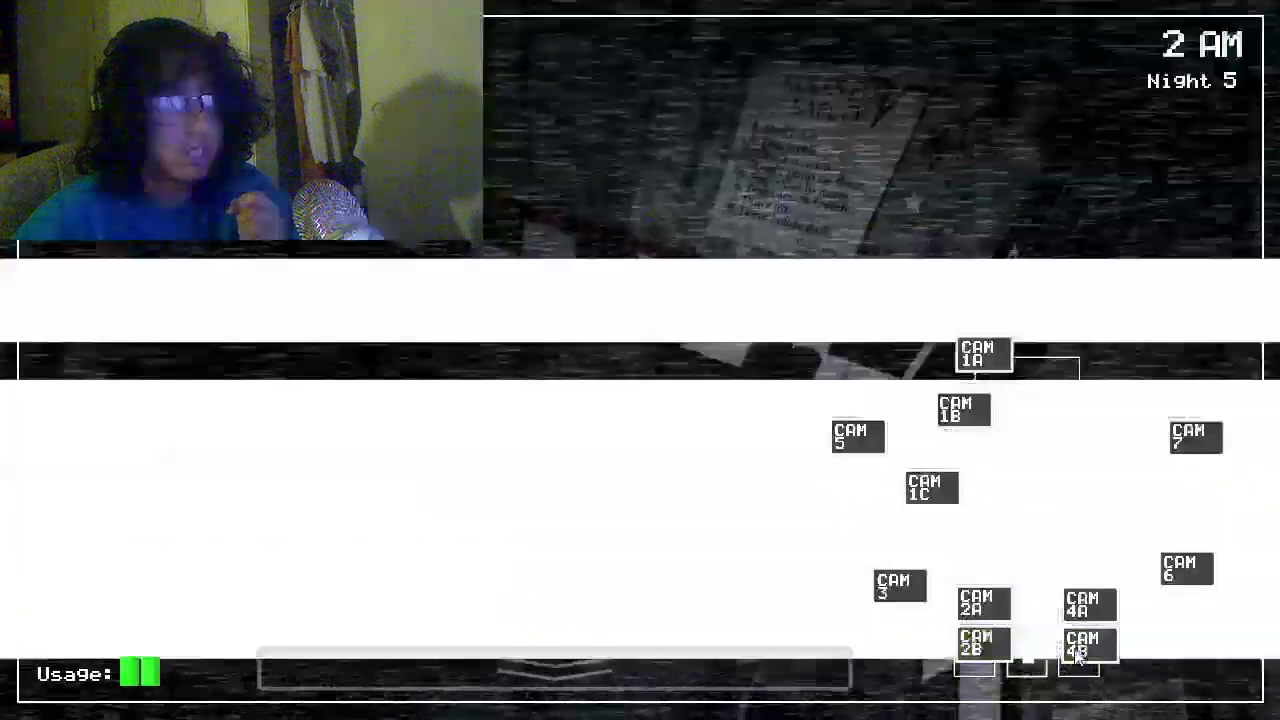
click(1083, 603)
click(583, 668)
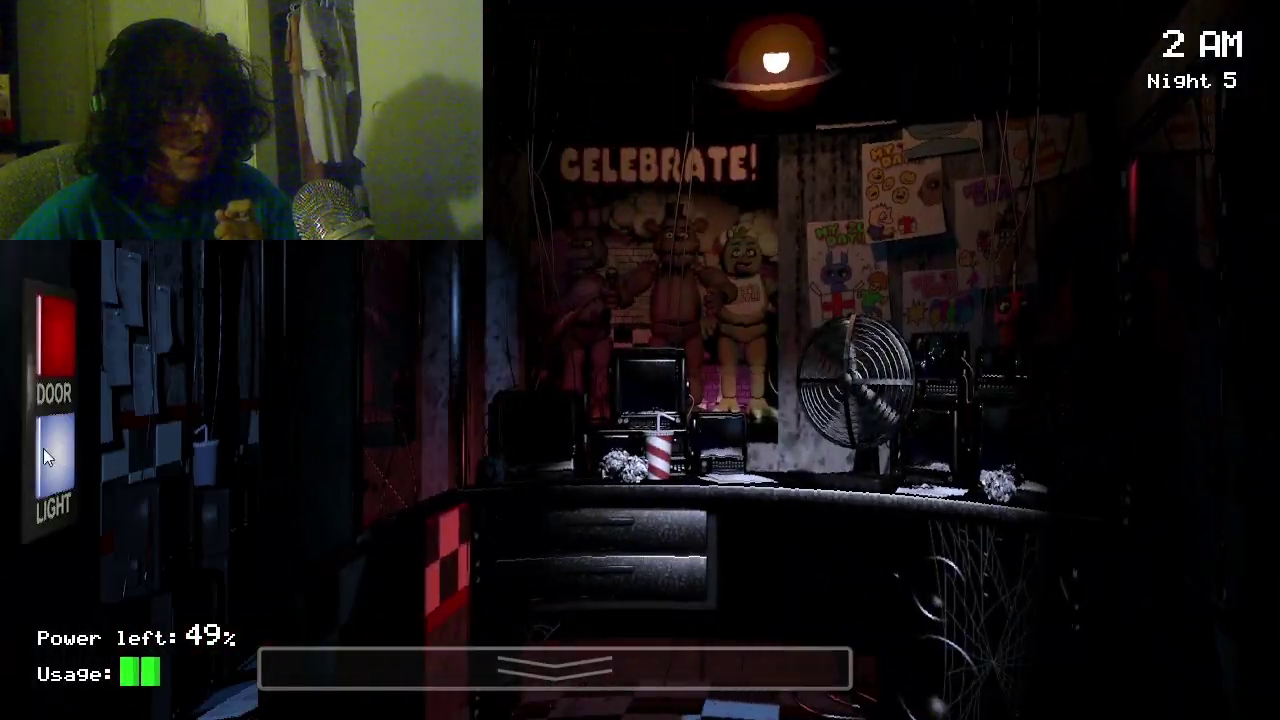
Step: Cycle through E. Hall Corner, East Hall and the west hall feeds into 3 AM
click(682, 660)
click(1083, 648)
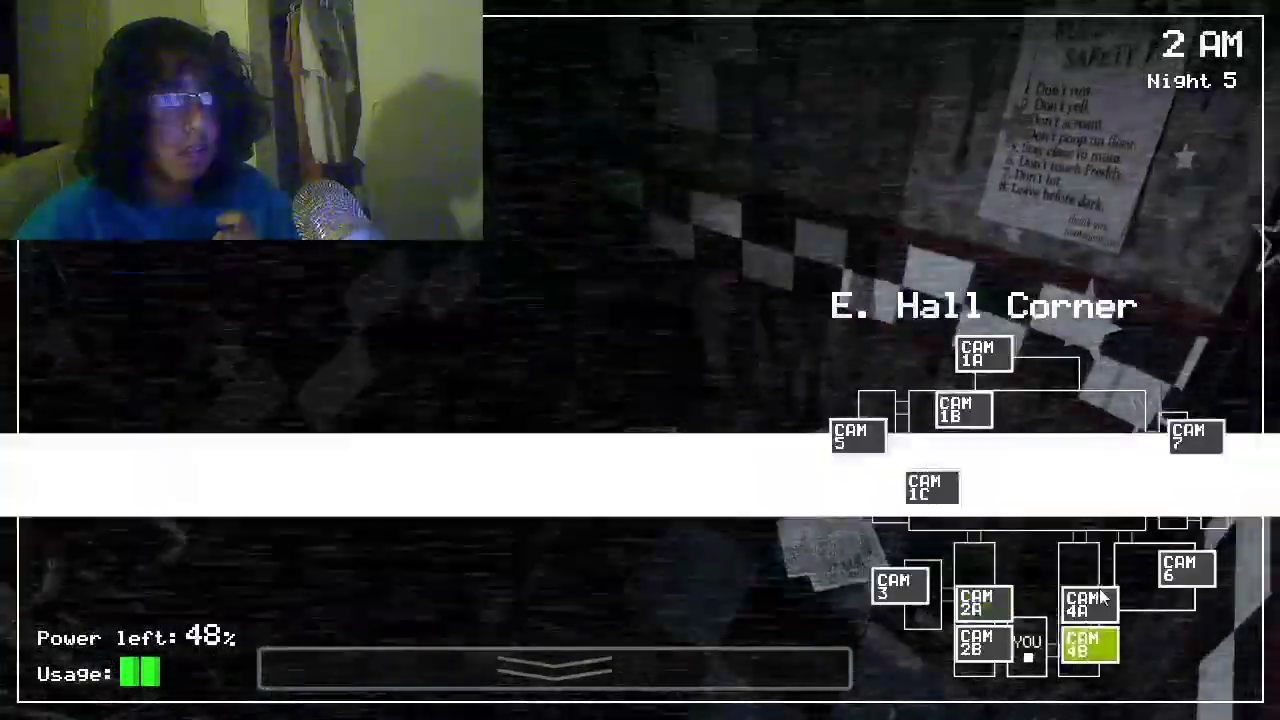
click(1090, 600)
click(985, 605)
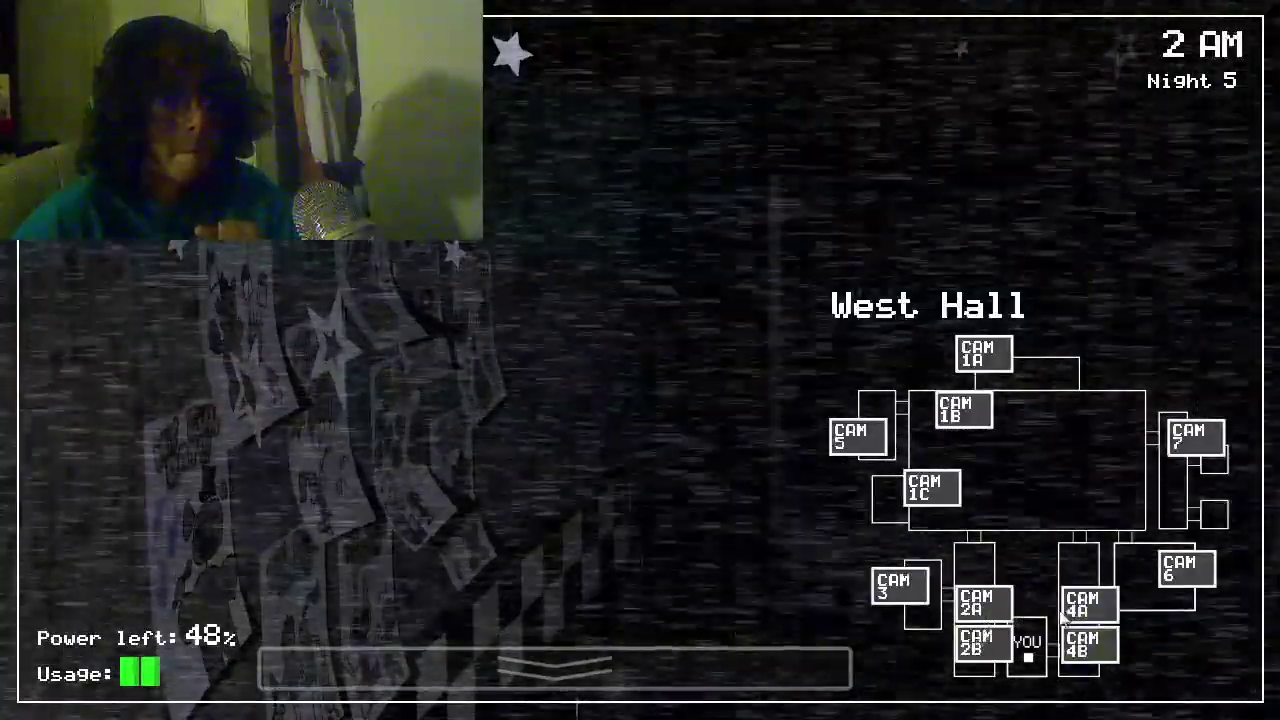
click(1075, 605)
click(983, 645)
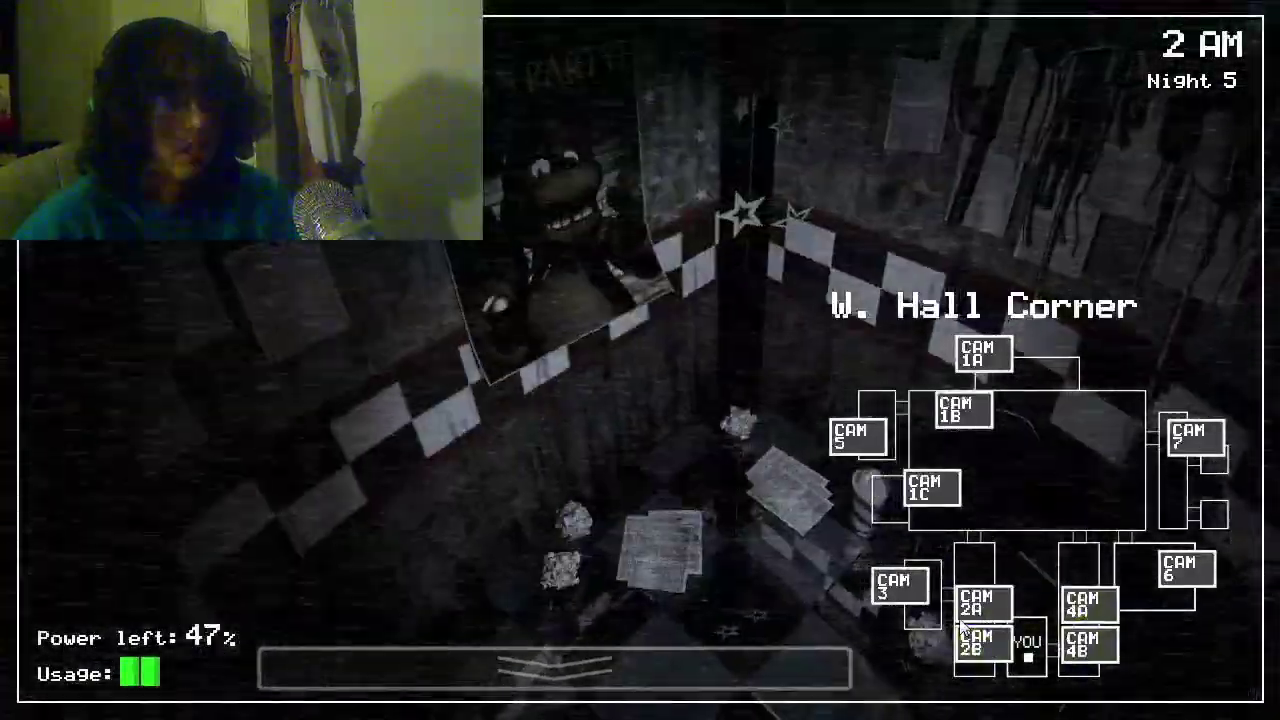
click(983, 603)
Step: Check the east hall feeds, then flash the left doorway light
click(1083, 648)
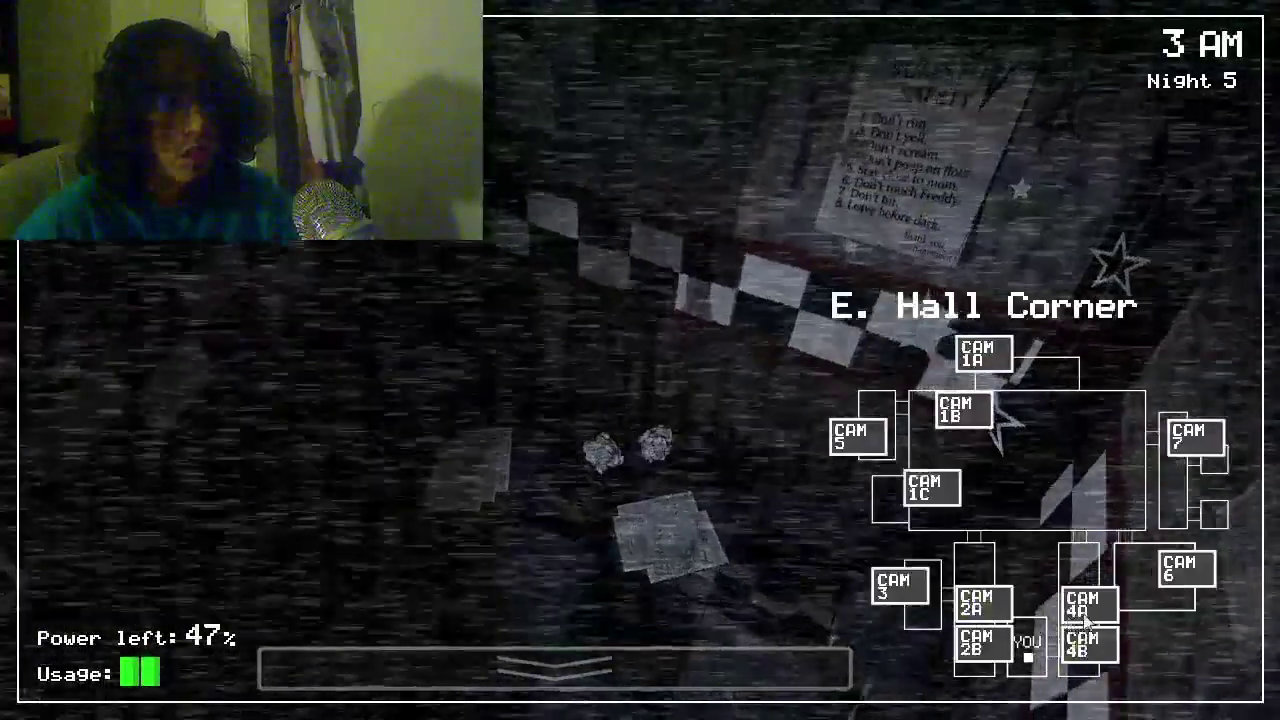
click(1090, 602)
click(555, 668)
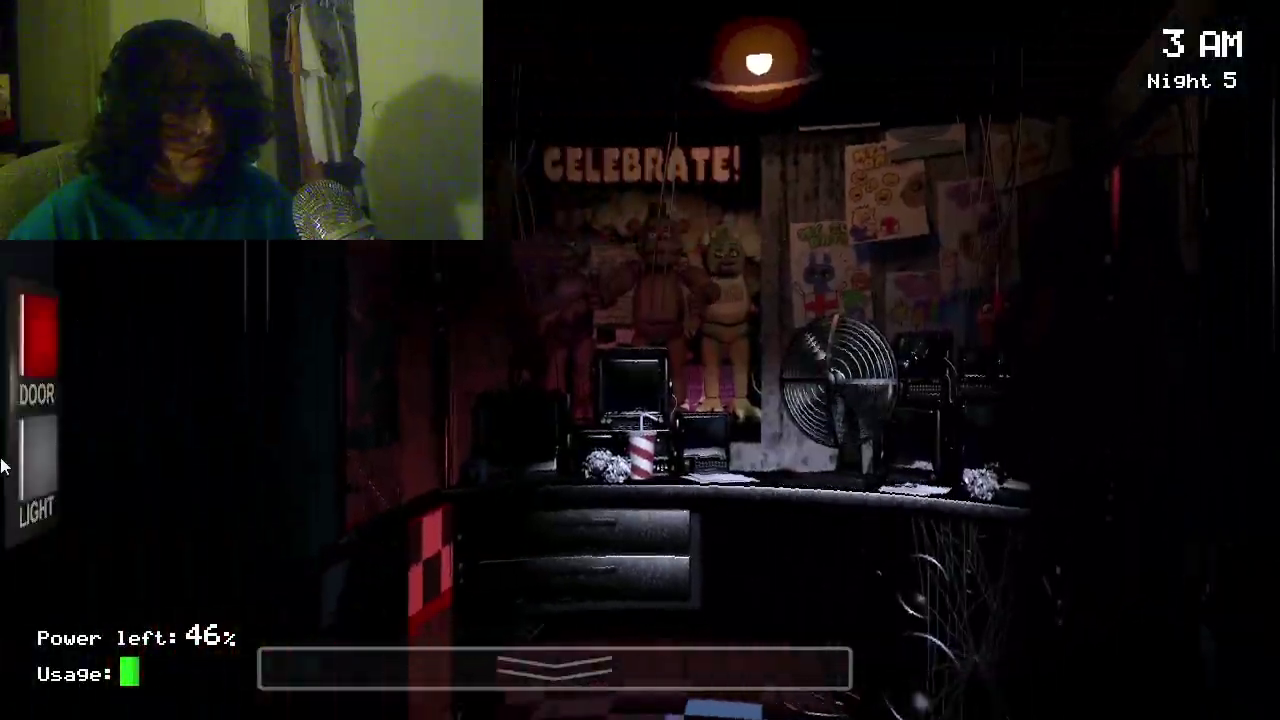
click(68, 452)
click(68, 452)
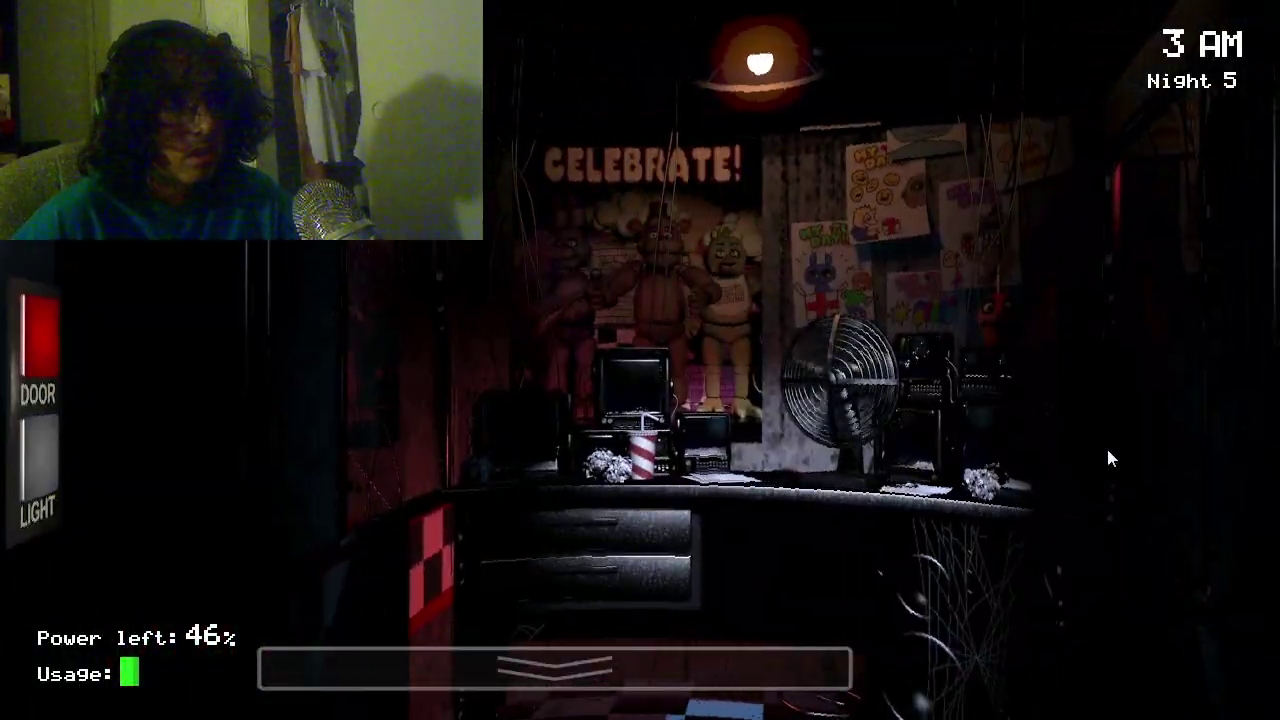
Step: Cycle through E. Hall Corner, West Hall, W. Hall Corner and East Hall
click(663, 670)
click(1085, 640)
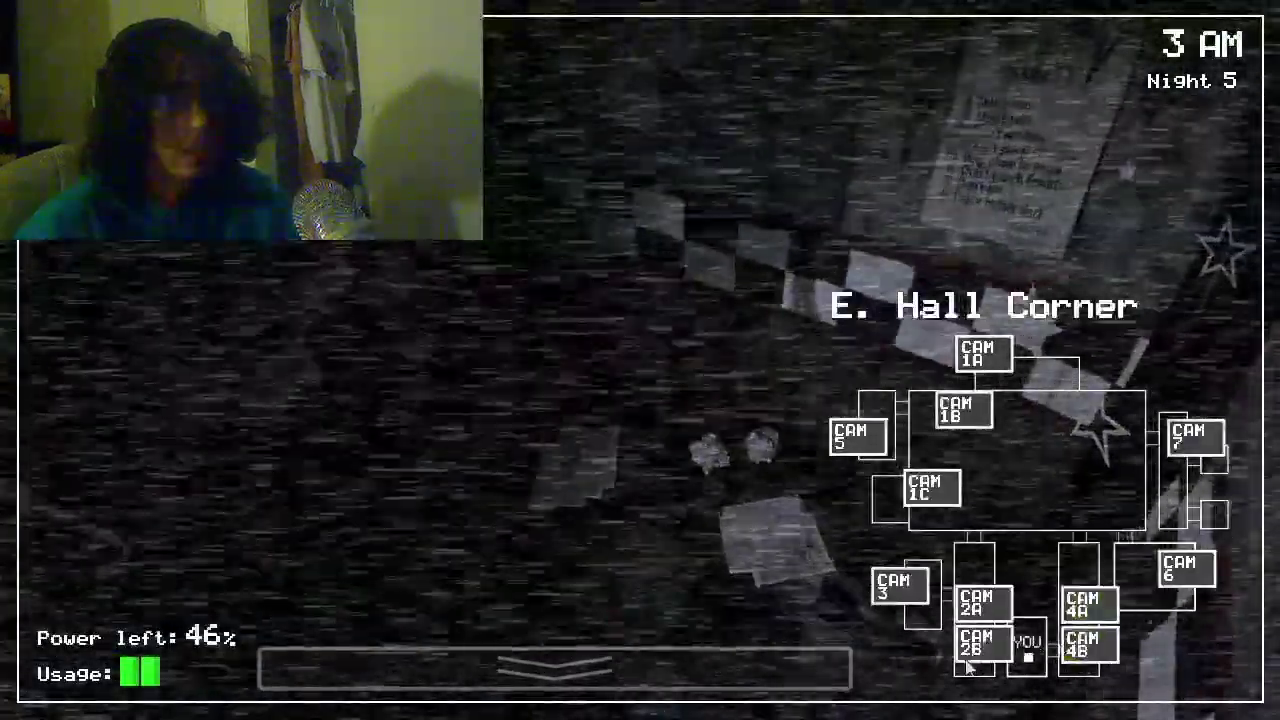
click(985, 598)
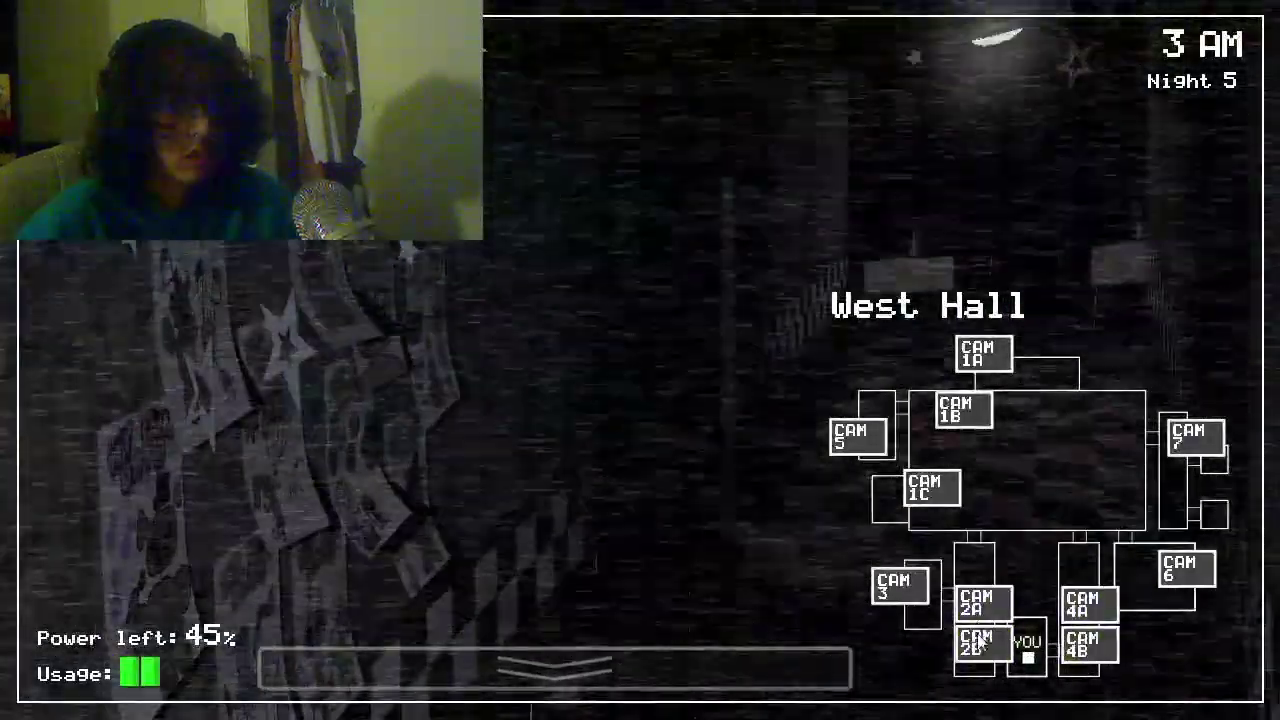
click(980, 645)
click(1085, 645)
click(1085, 598)
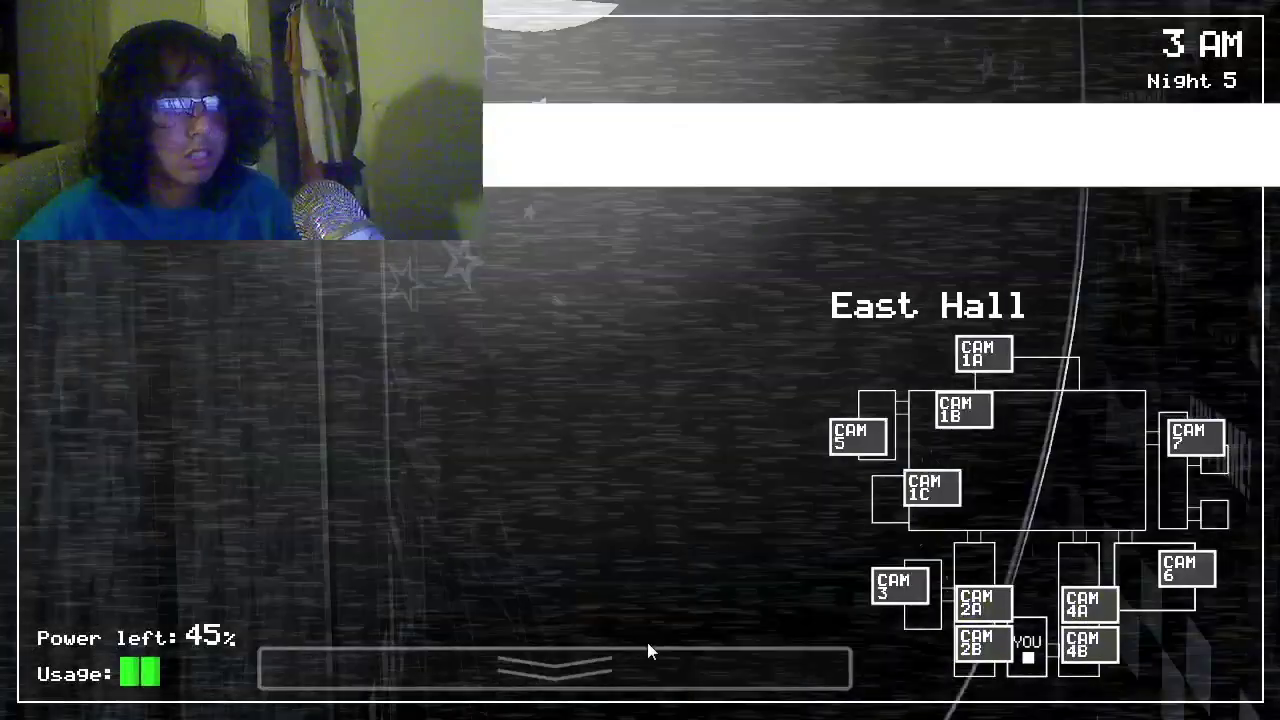
click(647, 665)
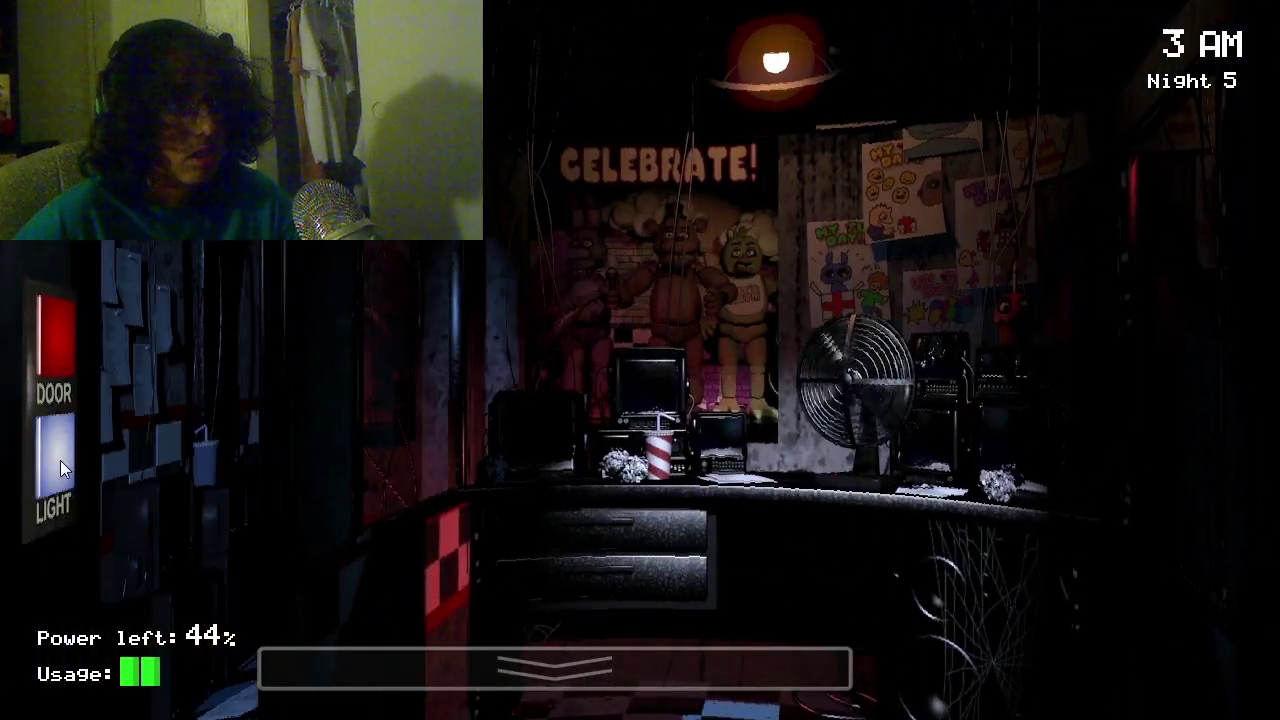
Step: Turn off the left light, peek at E. Hall Corner, and reopen on W. Hall Corner
click(60, 460)
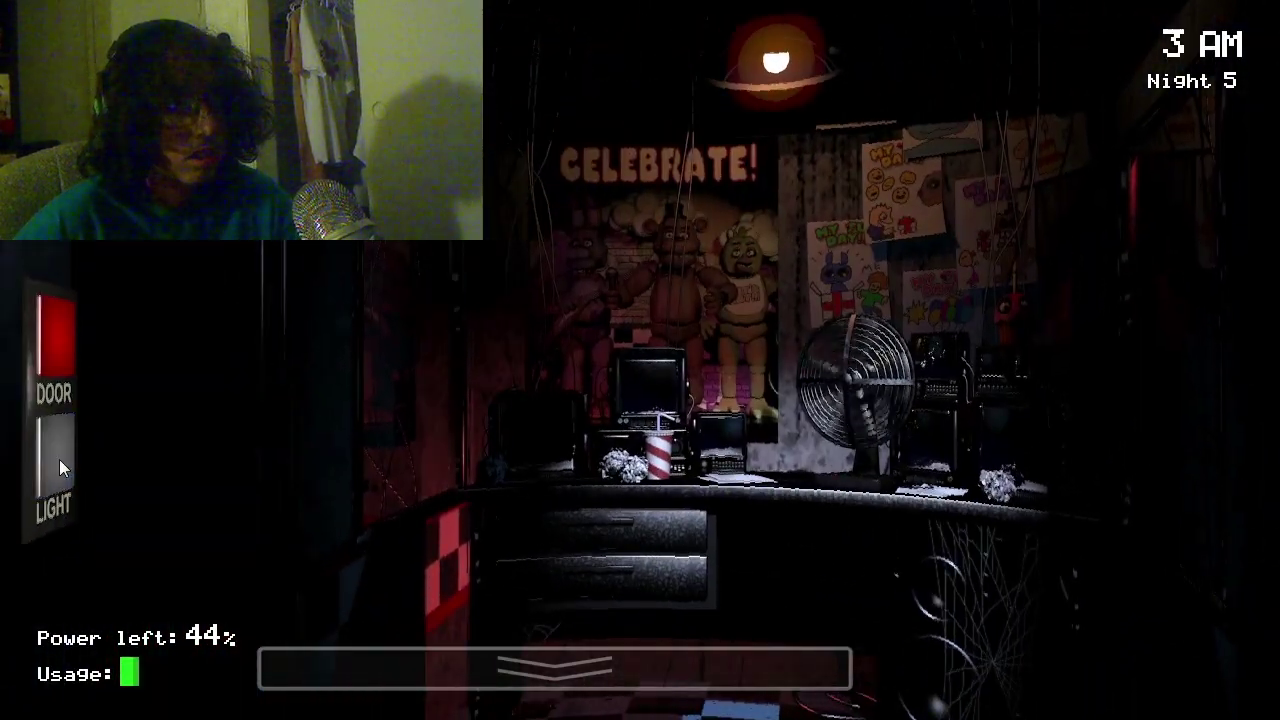
click(647, 665)
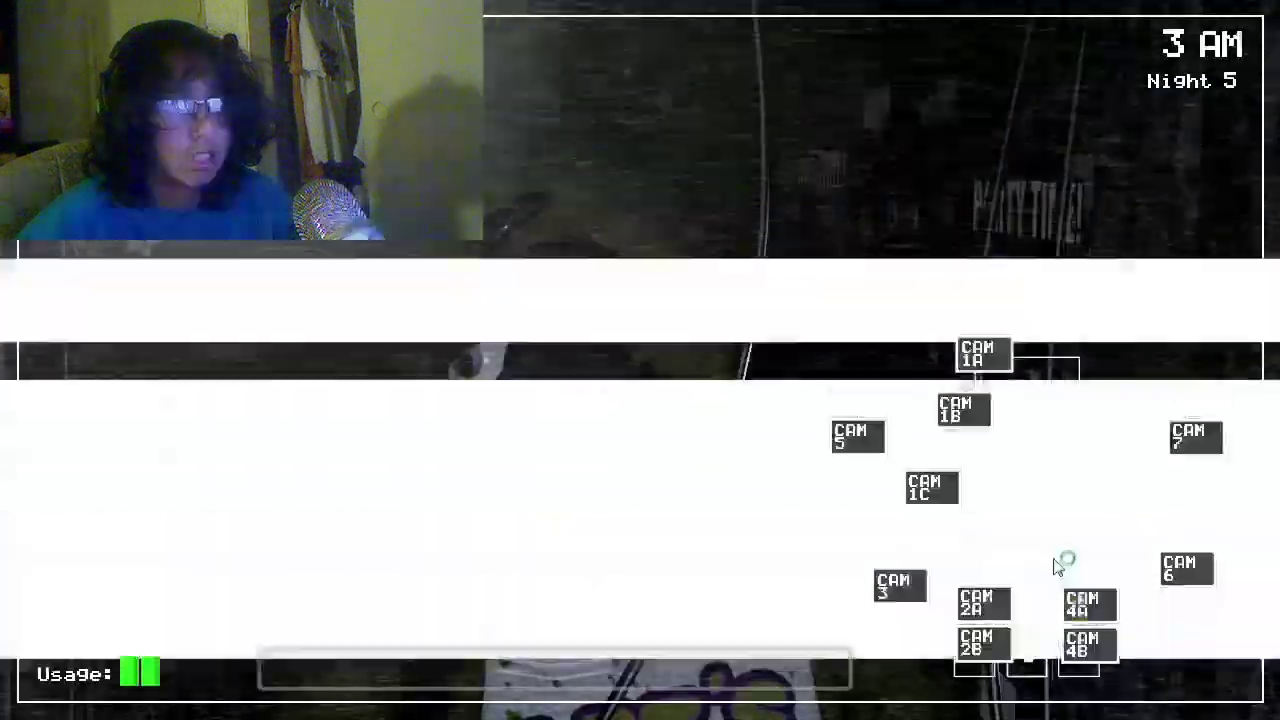
click(1088, 645)
click(647, 665)
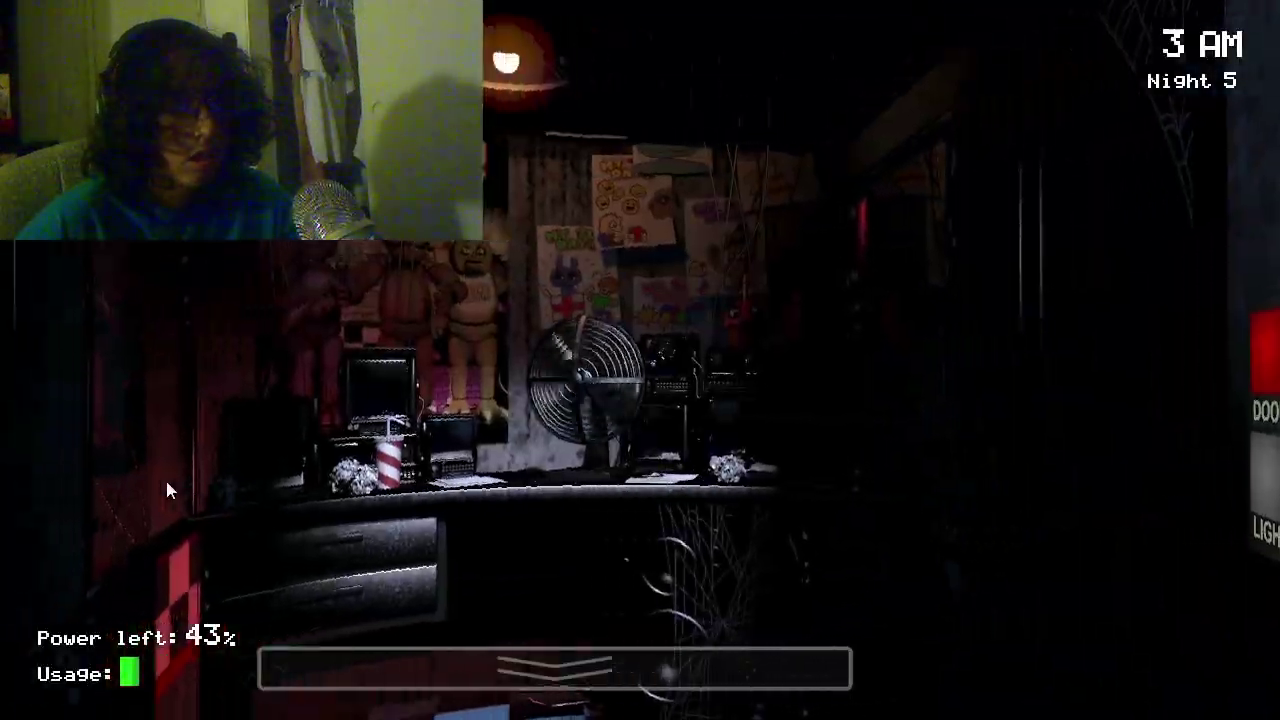
click(647, 665)
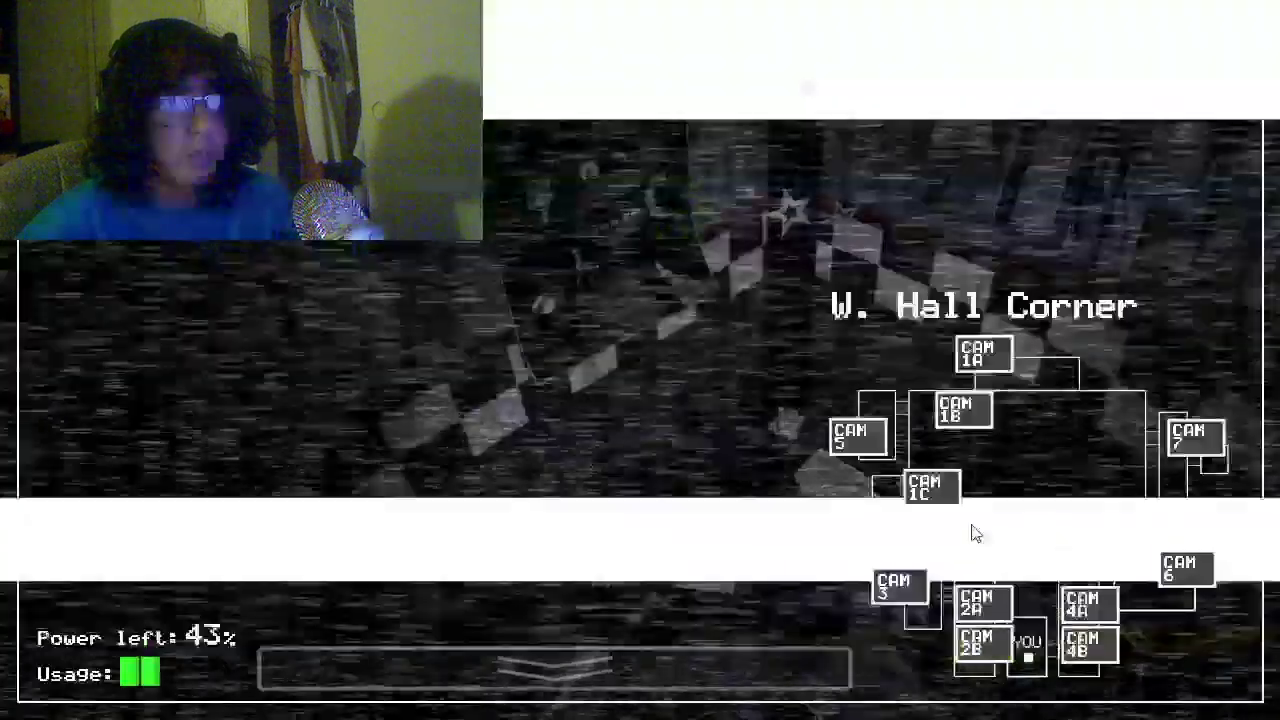
Step: Check the east and west hall cameras, spot Bonnie at the left doorway, and shut the left door
click(1088, 645)
click(647, 665)
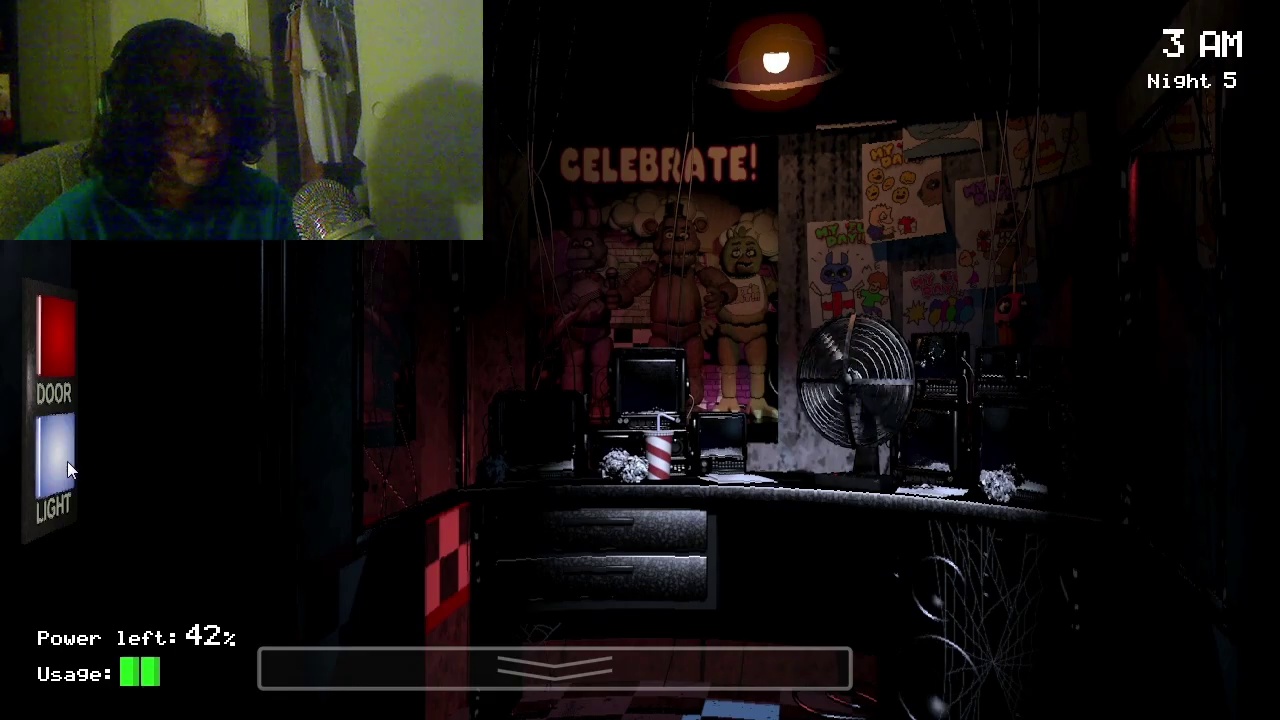
click(67, 461)
click(616, 665)
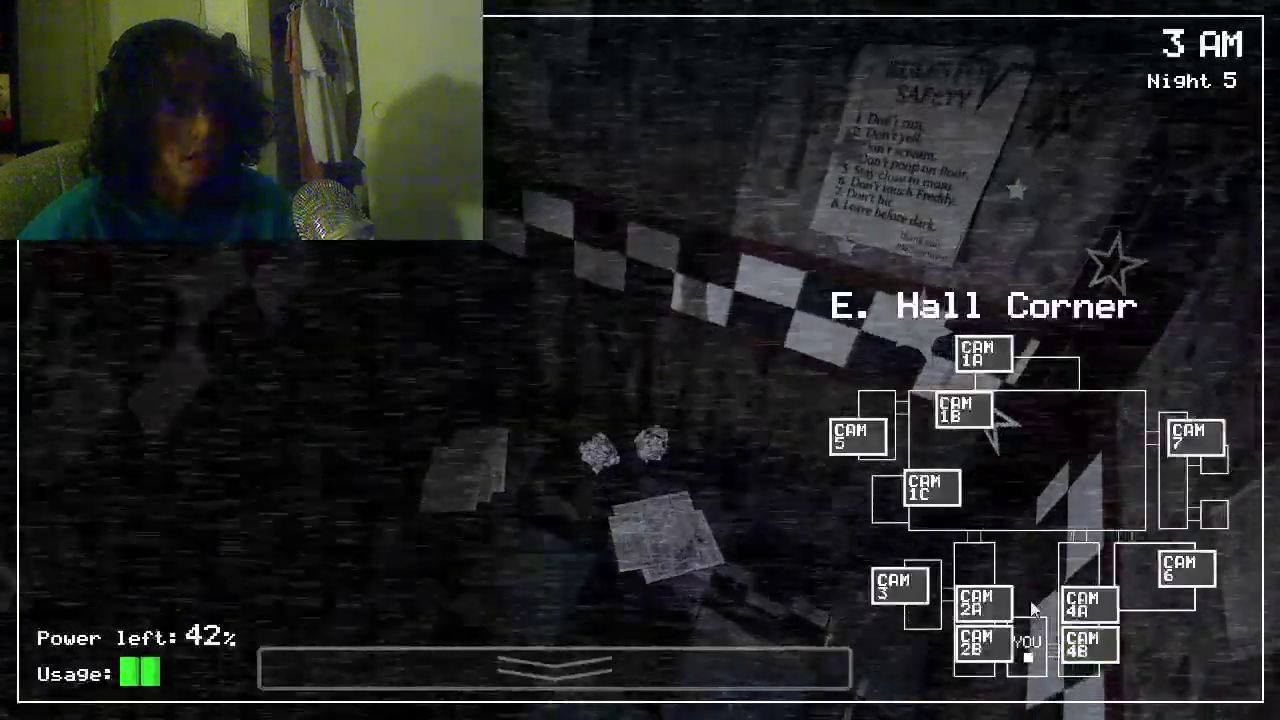
click(1085, 605)
click(980, 645)
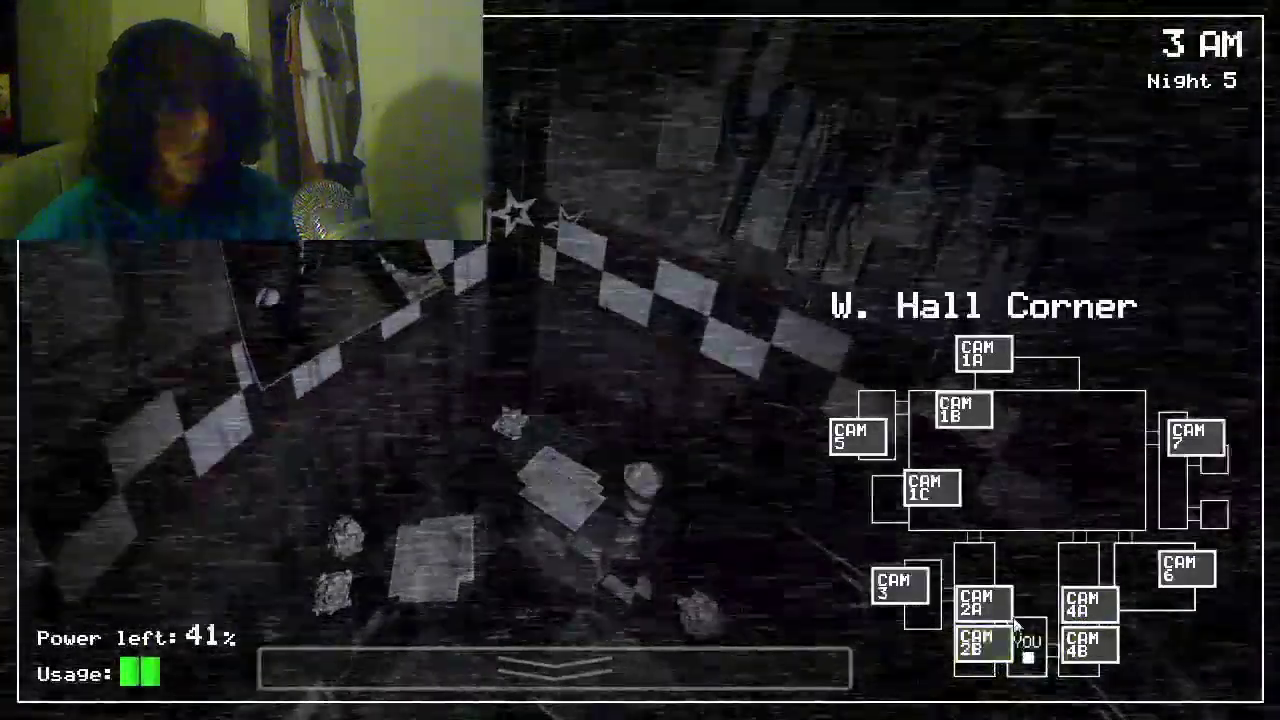
click(555, 667)
click(57, 463)
click(57, 397)
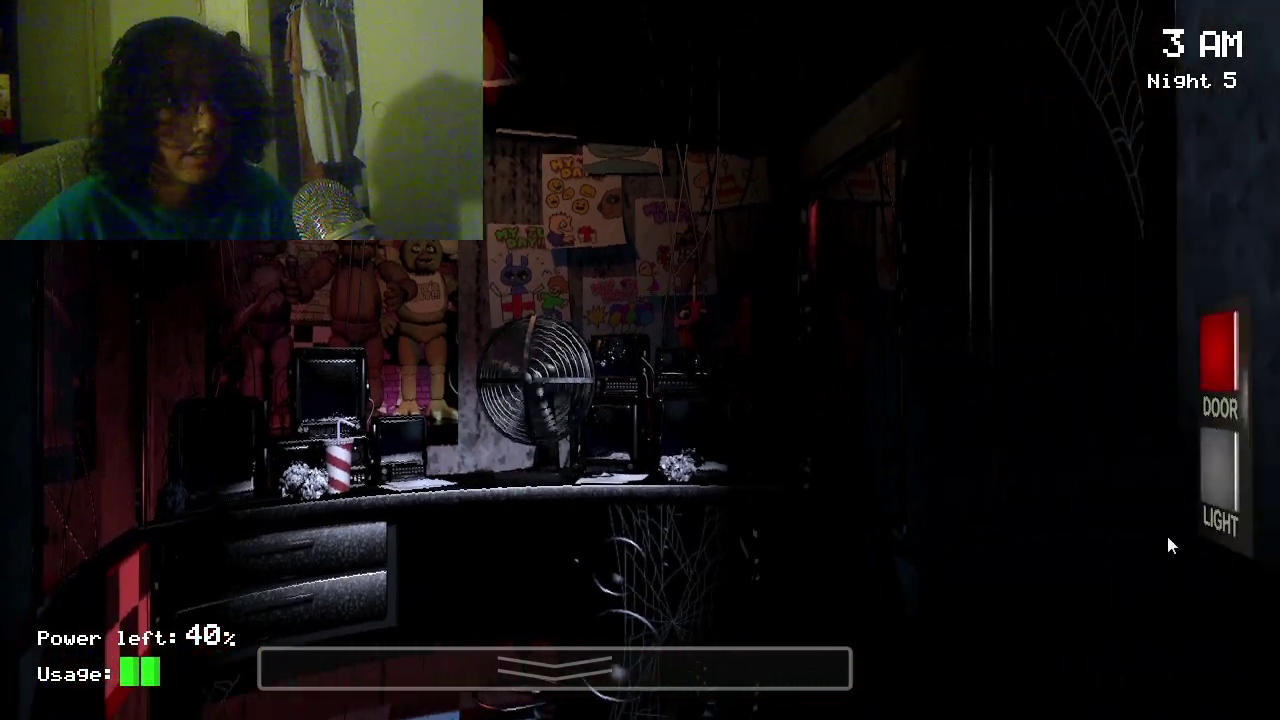
Step: Alternate between the East Hall and E. Hall Corner feeds over two monitor checks
click(1020, 560)
click(1085, 605)
click(1085, 645)
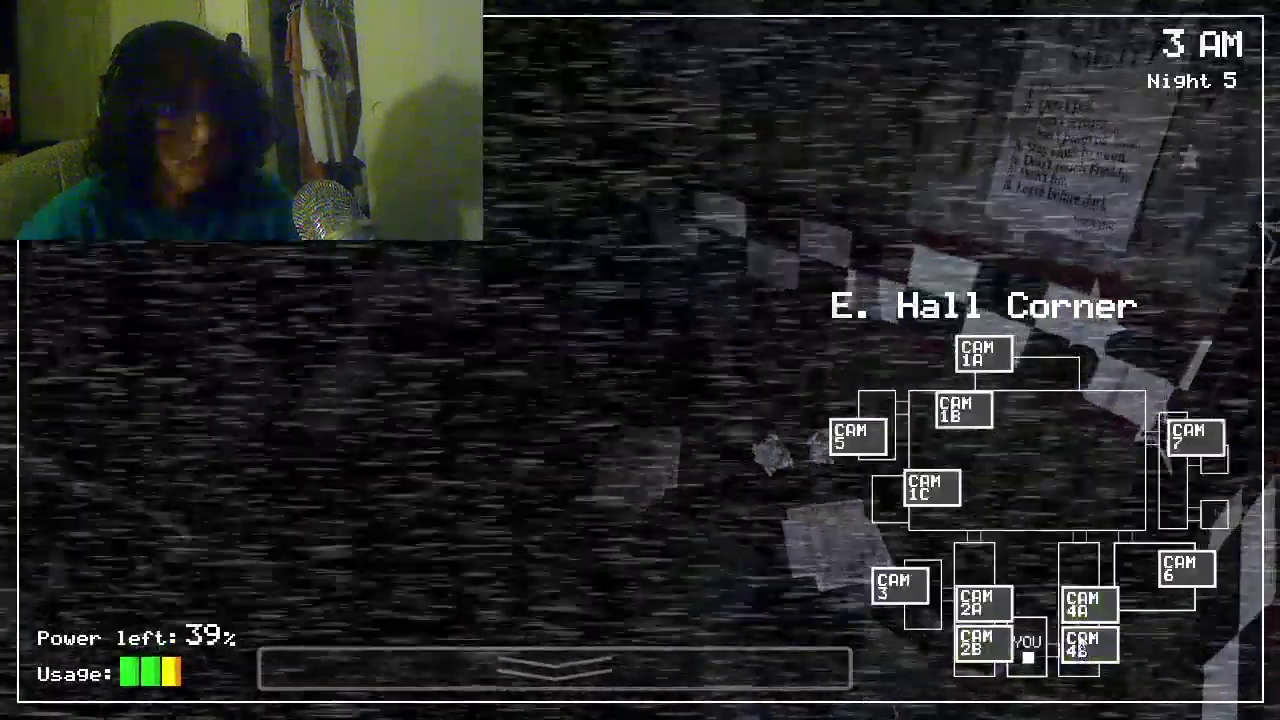
click(1085, 605)
click(780, 667)
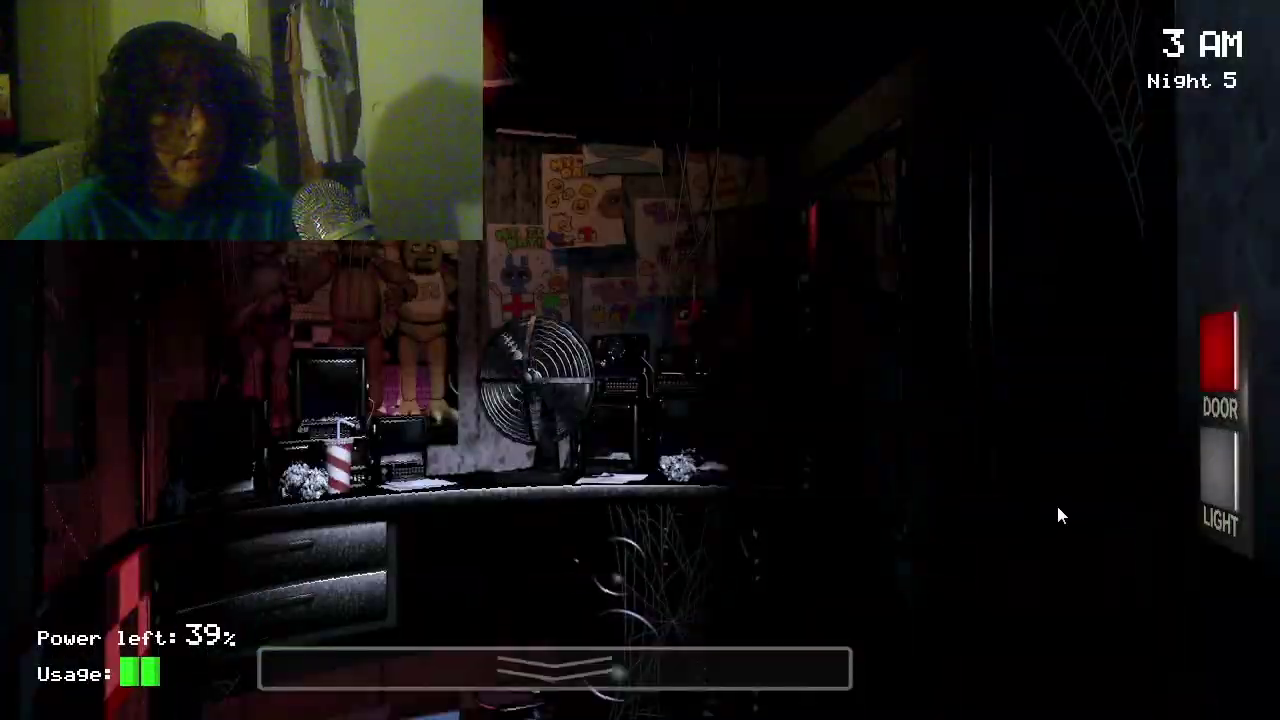
click(694, 660)
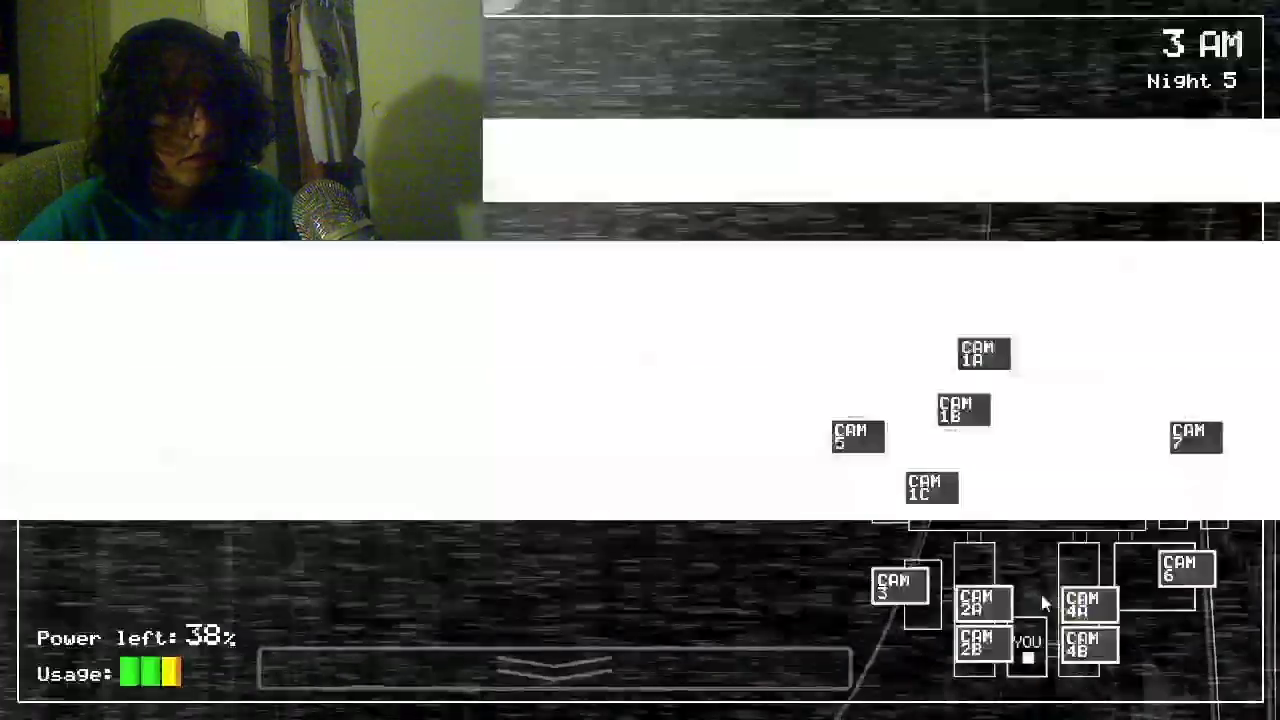
click(1085, 645)
click(1085, 605)
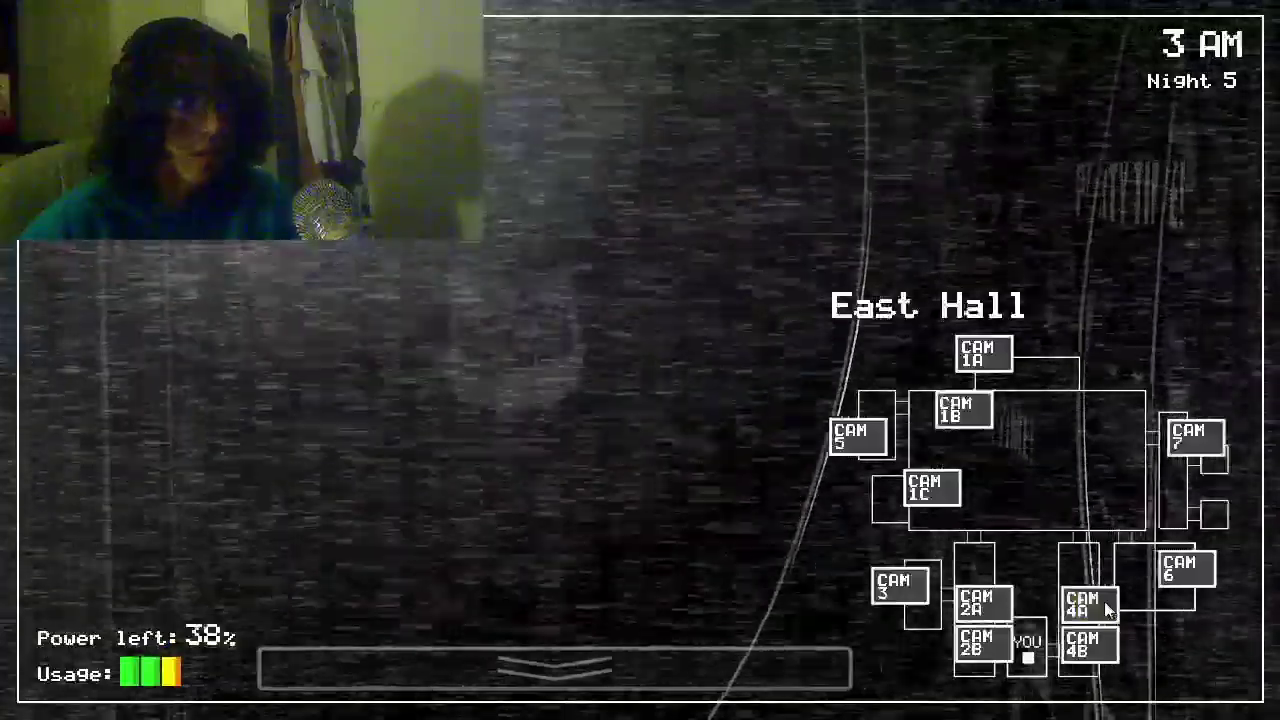
click(1085, 605)
click(780, 667)
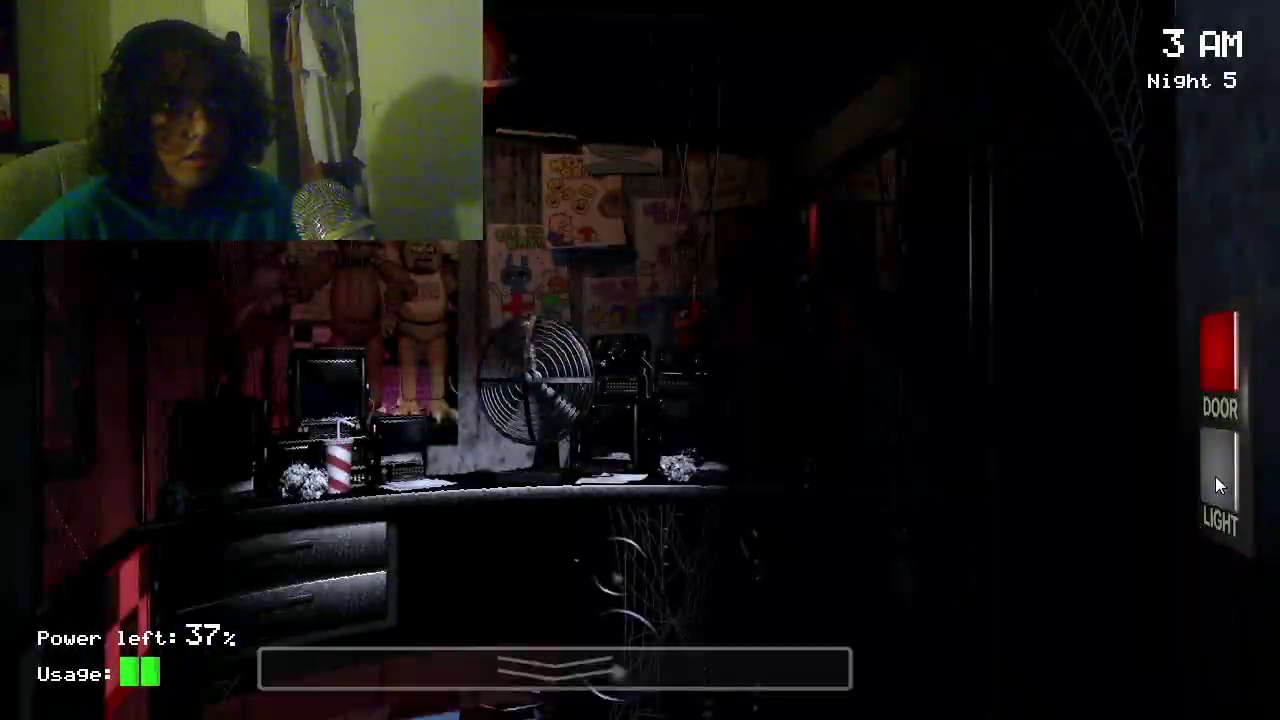
Step: Check East Hall, listen in on the Kitchen, and toggle the left hallway light
click(694, 660)
click(1085, 605)
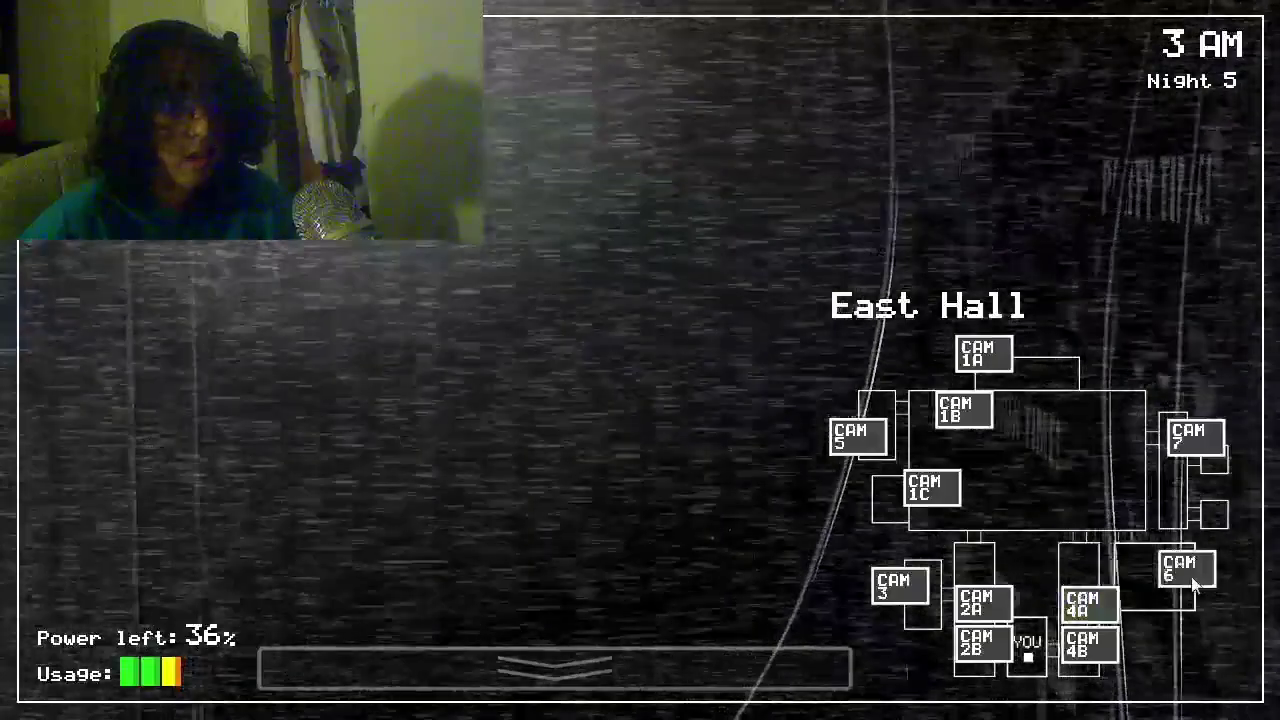
click(1185, 568)
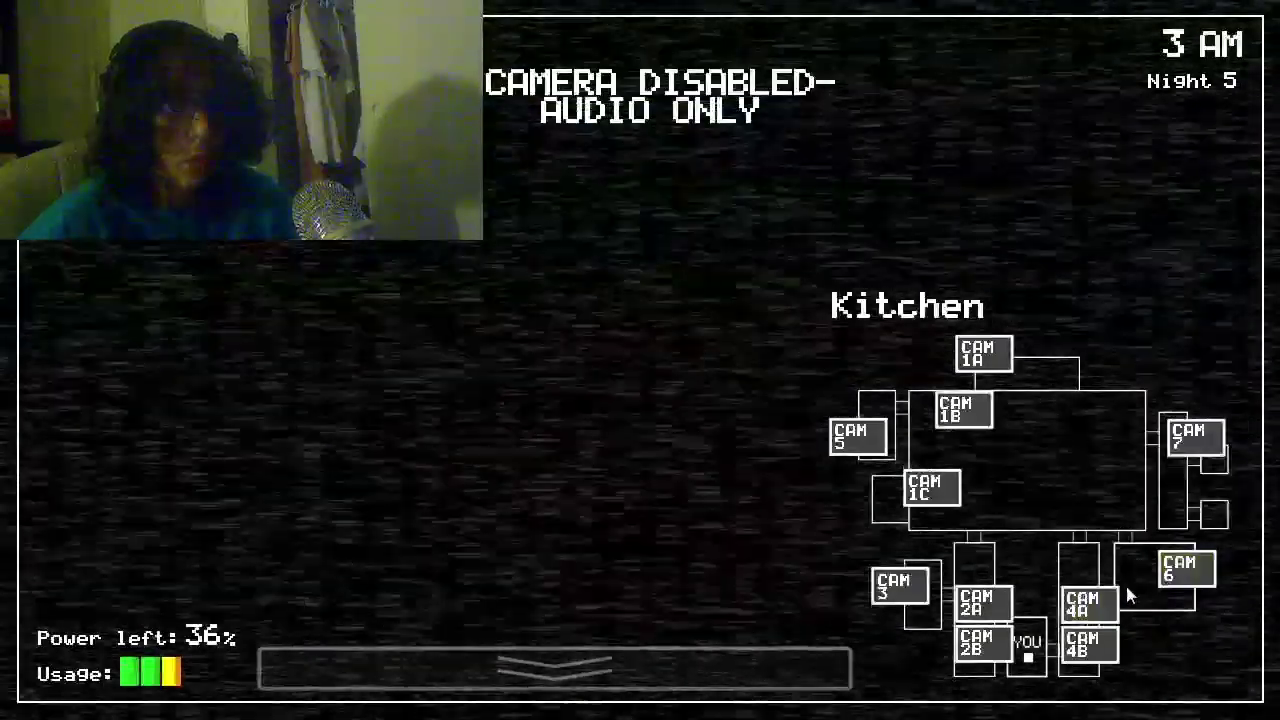
click(1088, 602)
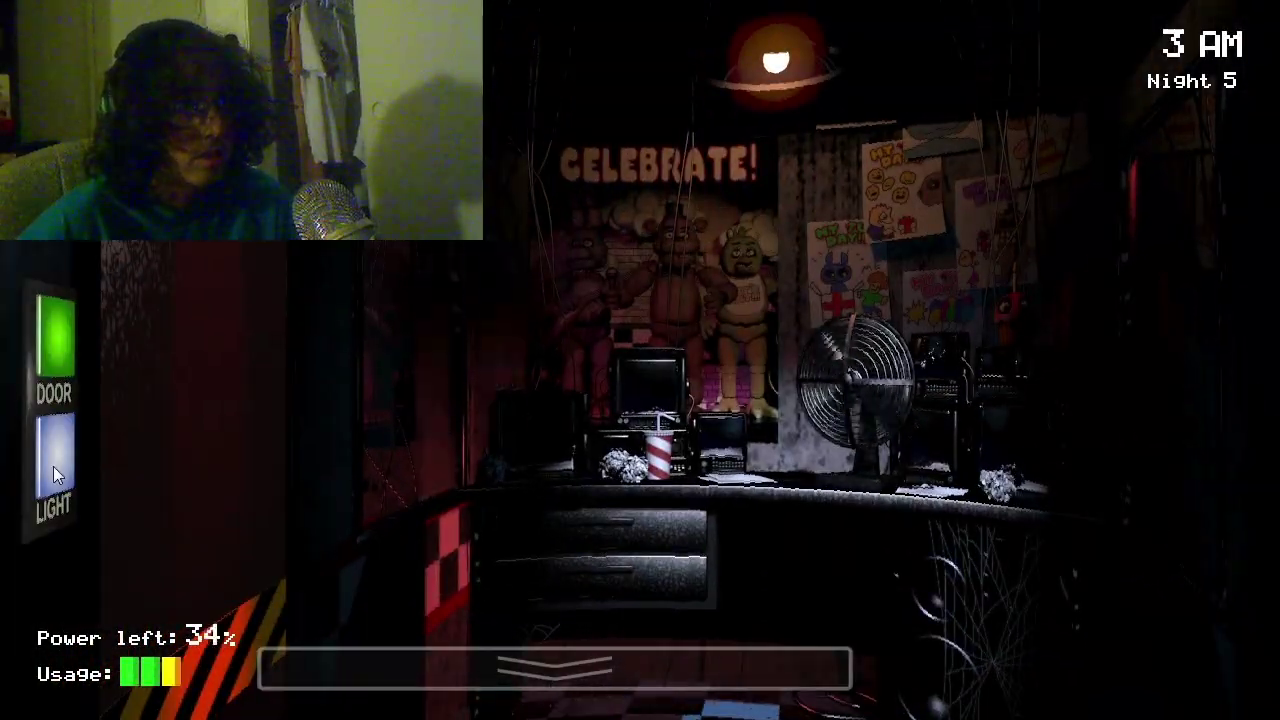
click(53, 466)
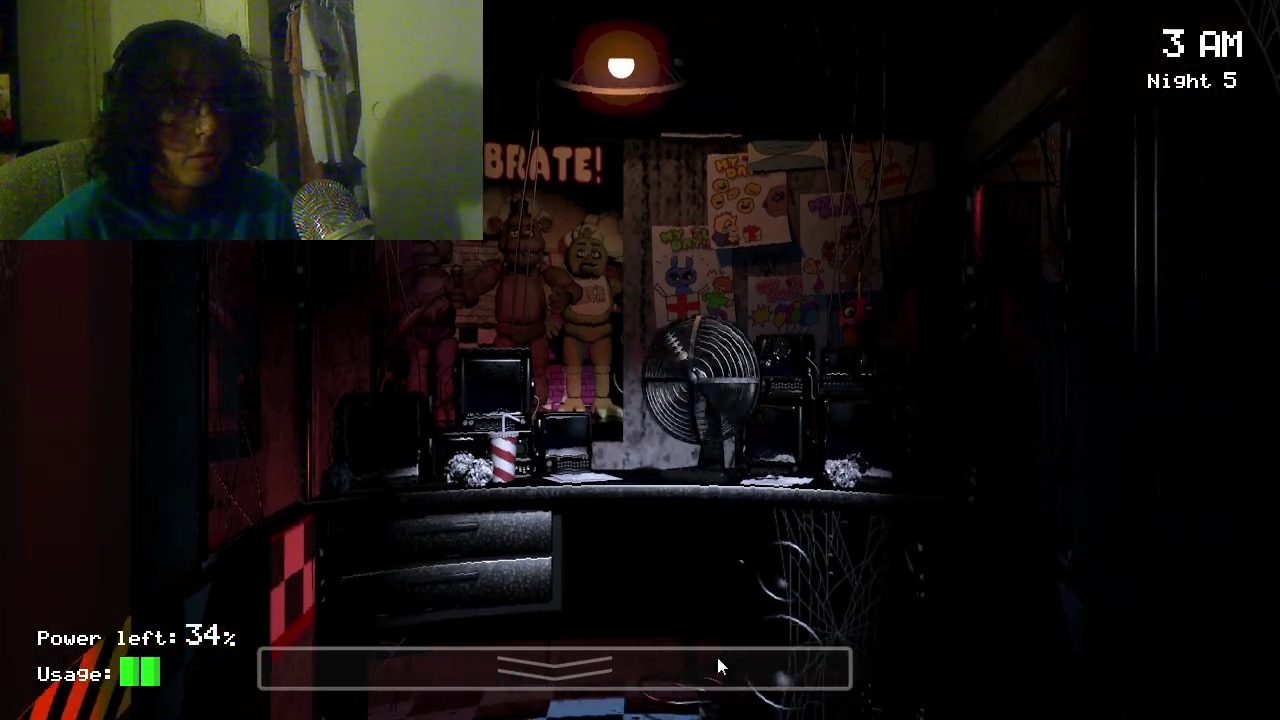
click(730, 665)
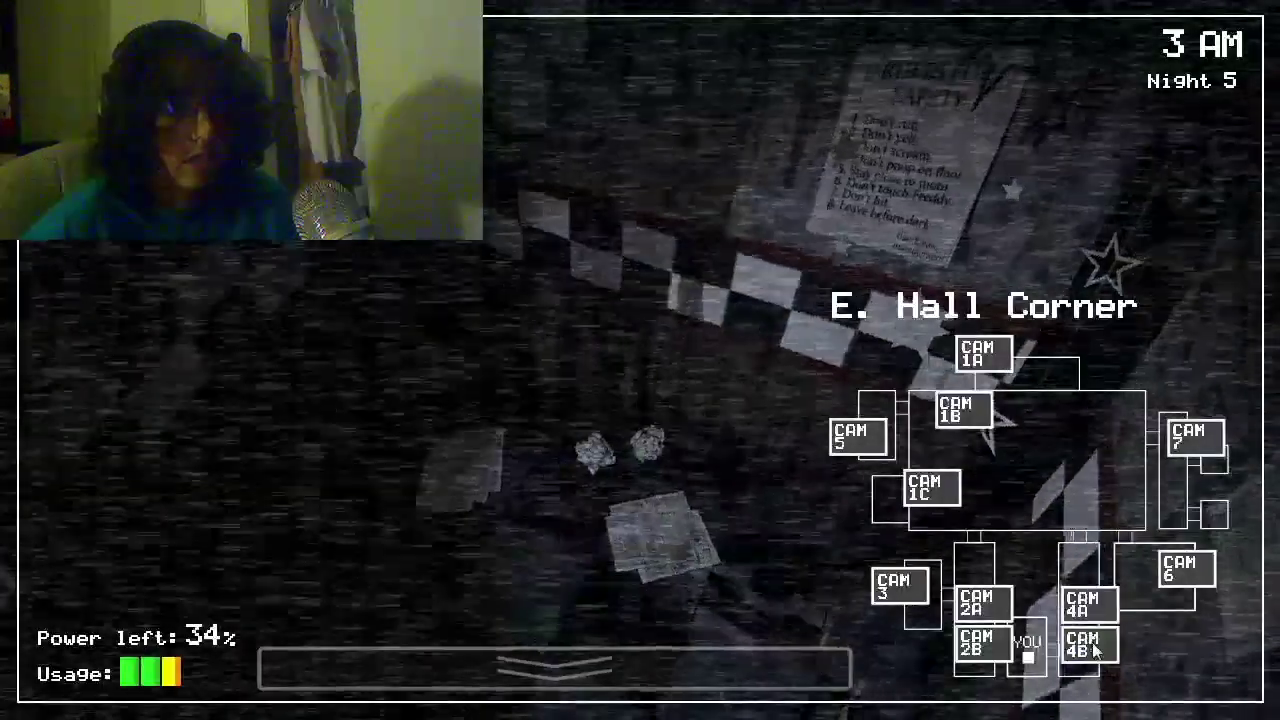
click(1088, 601)
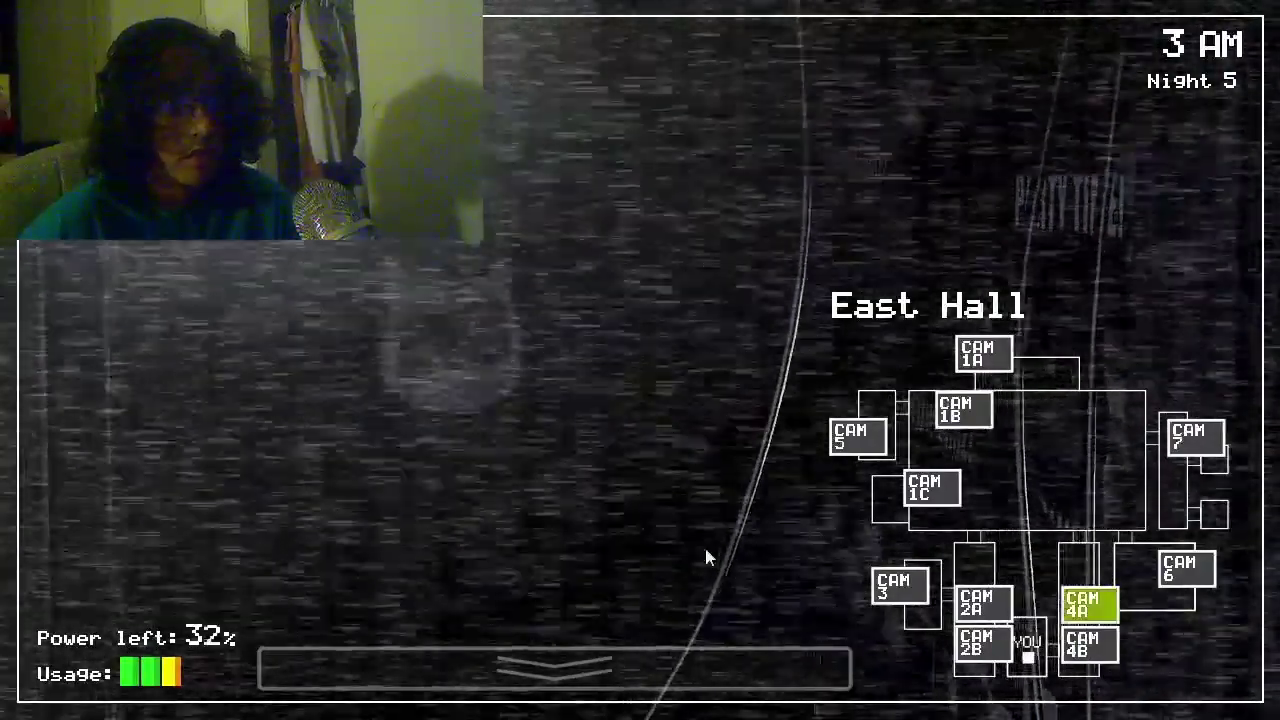
click(700, 665)
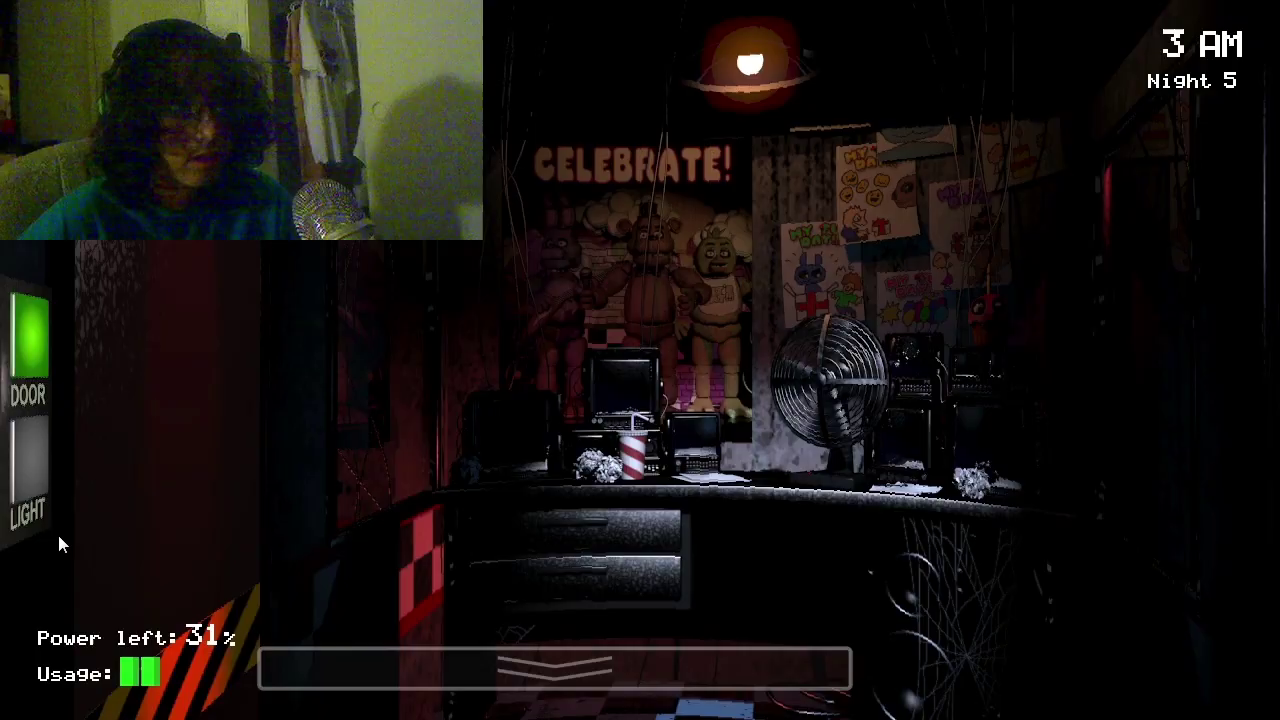
click(35, 490)
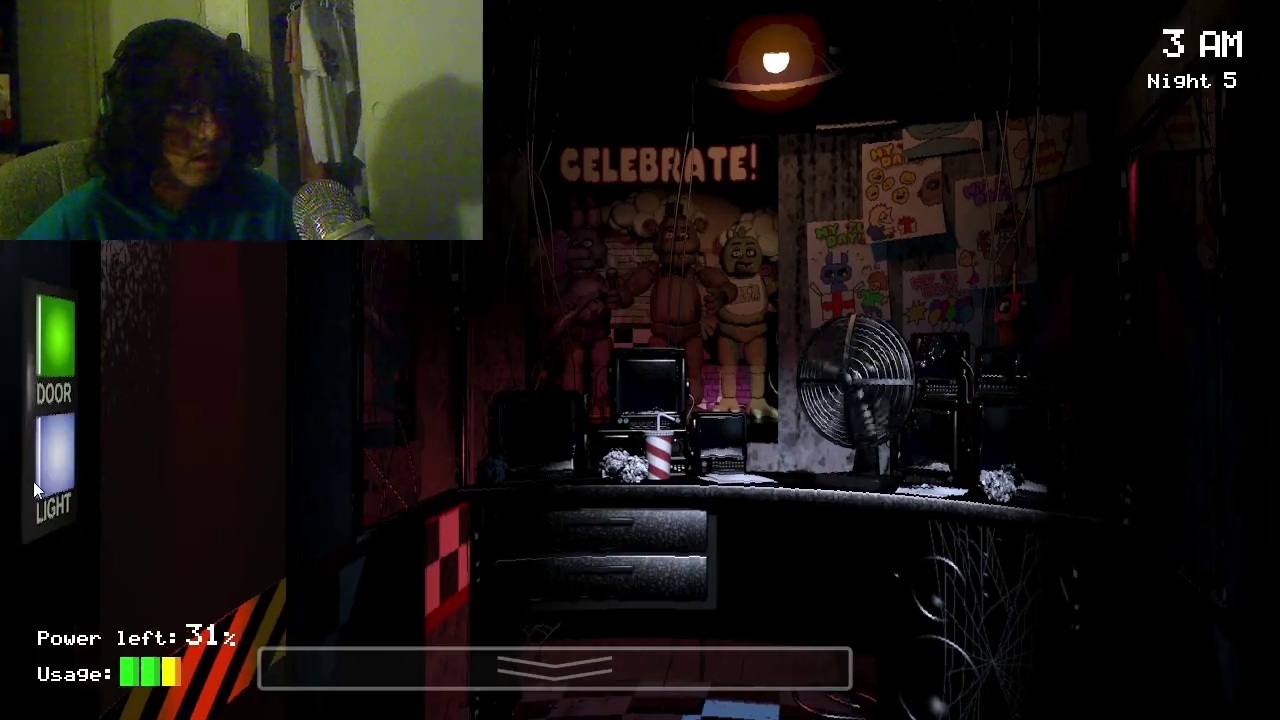
click(55, 400)
Step: View West Hall, E. Hall Corner and East Hall, then flash the left and right lights
click(600, 668)
click(983, 605)
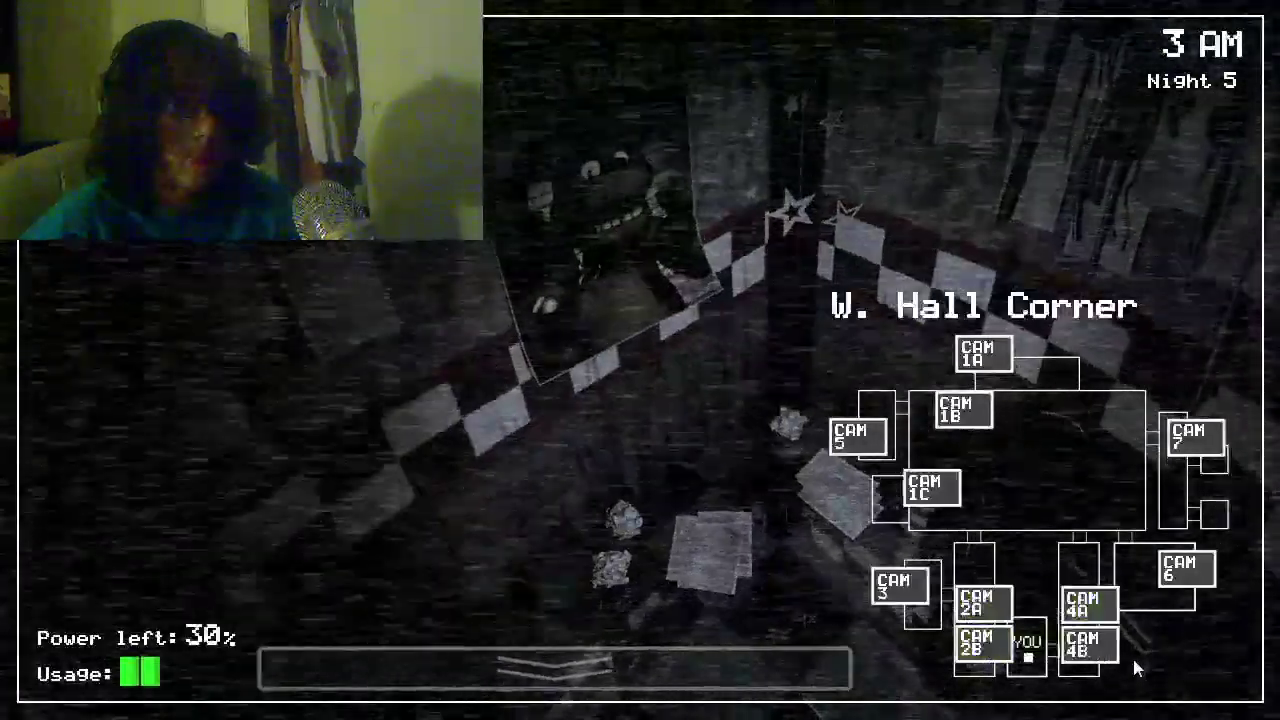
click(1083, 645)
click(1083, 605)
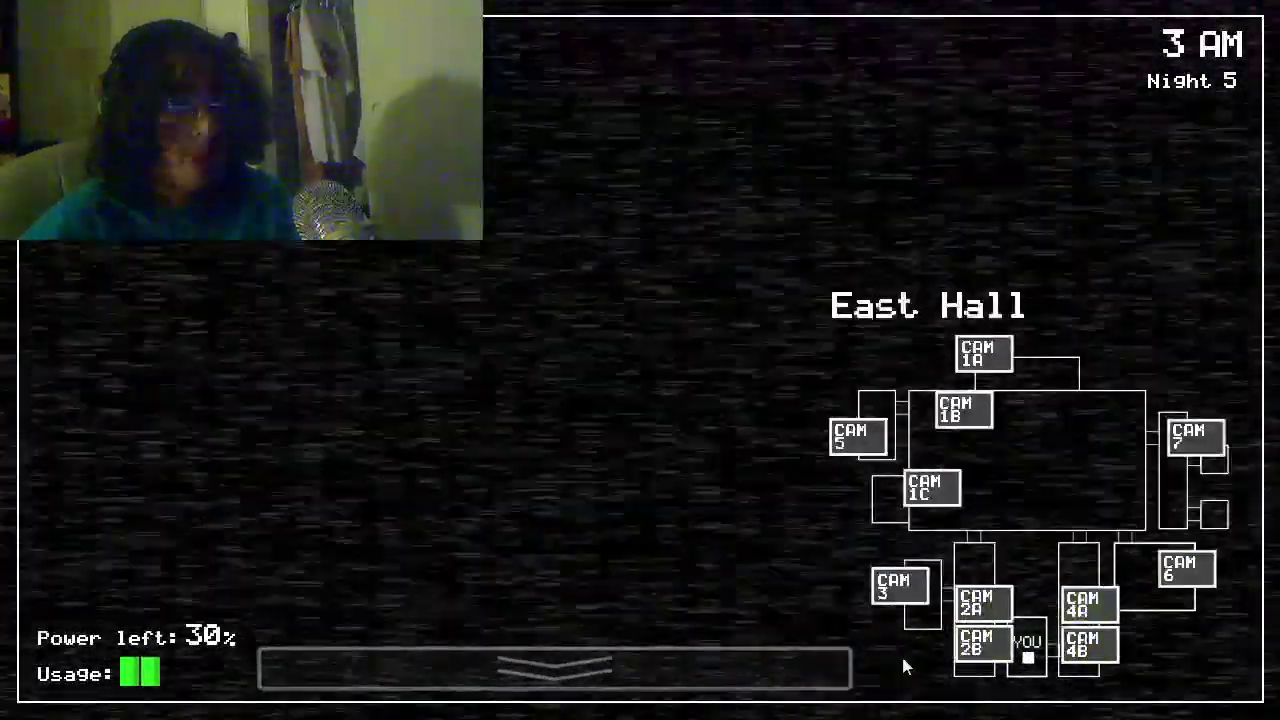
click(700, 668)
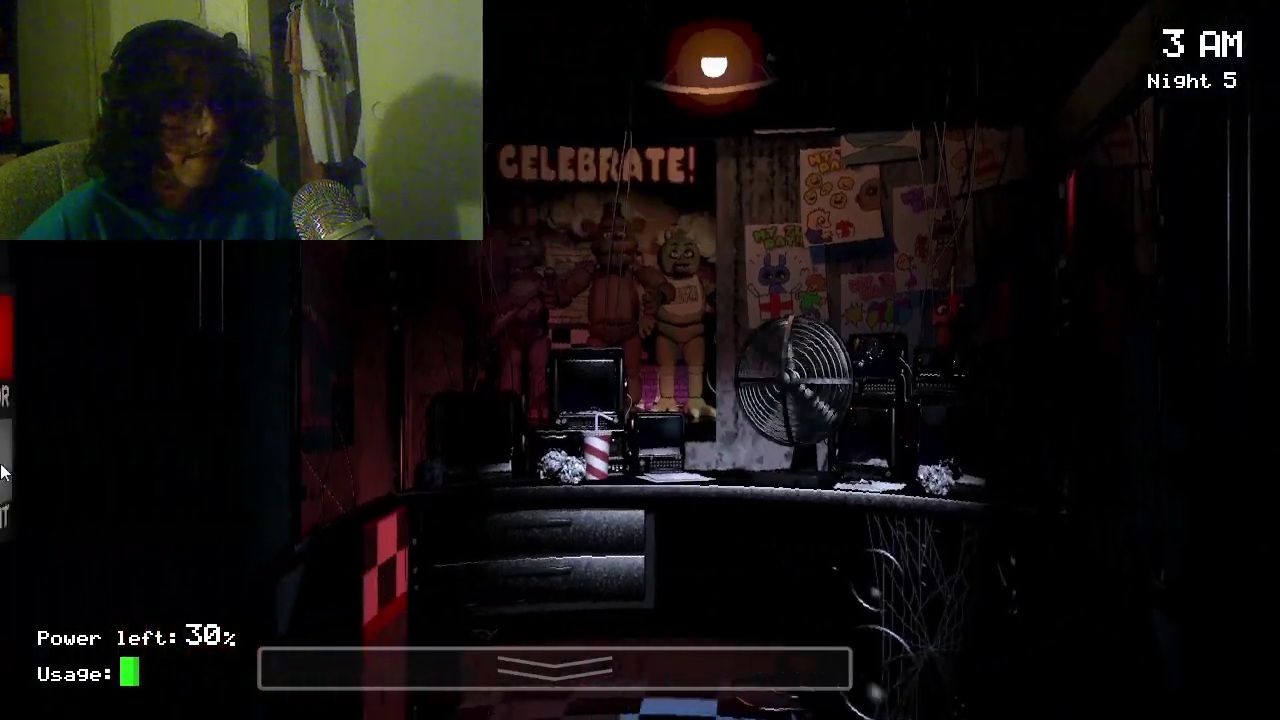
click(65, 454)
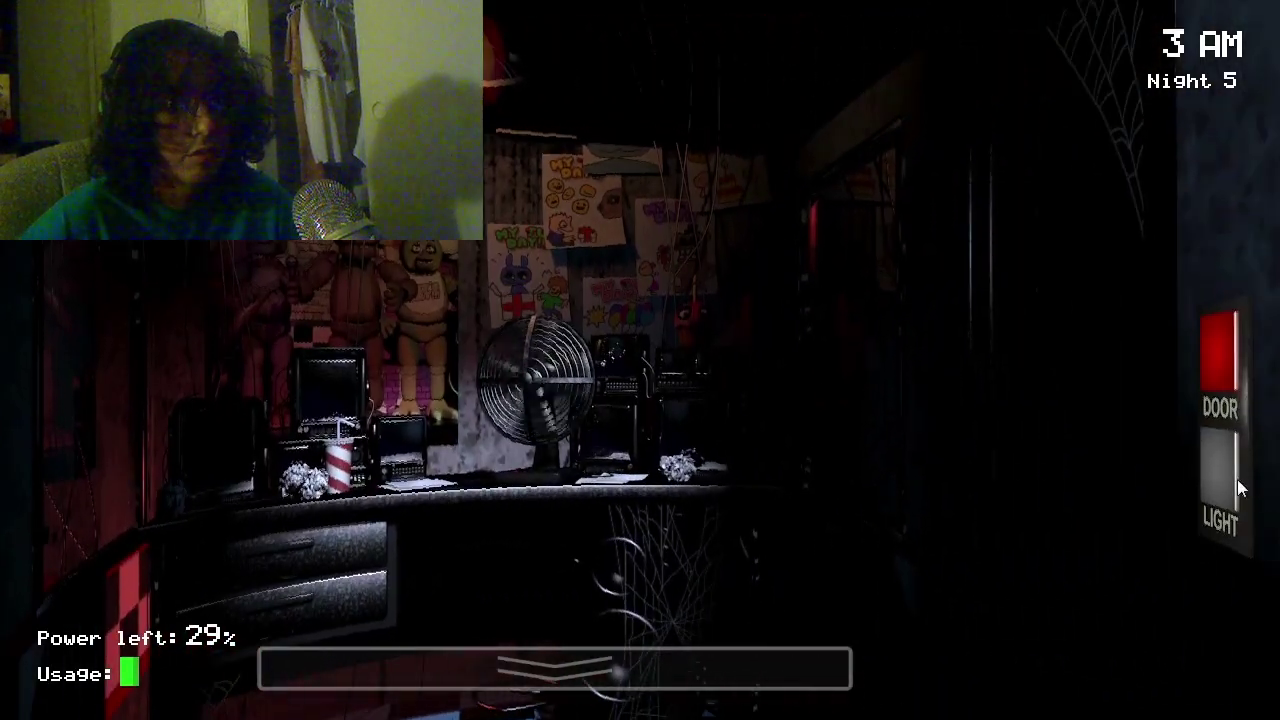
click(1215, 480)
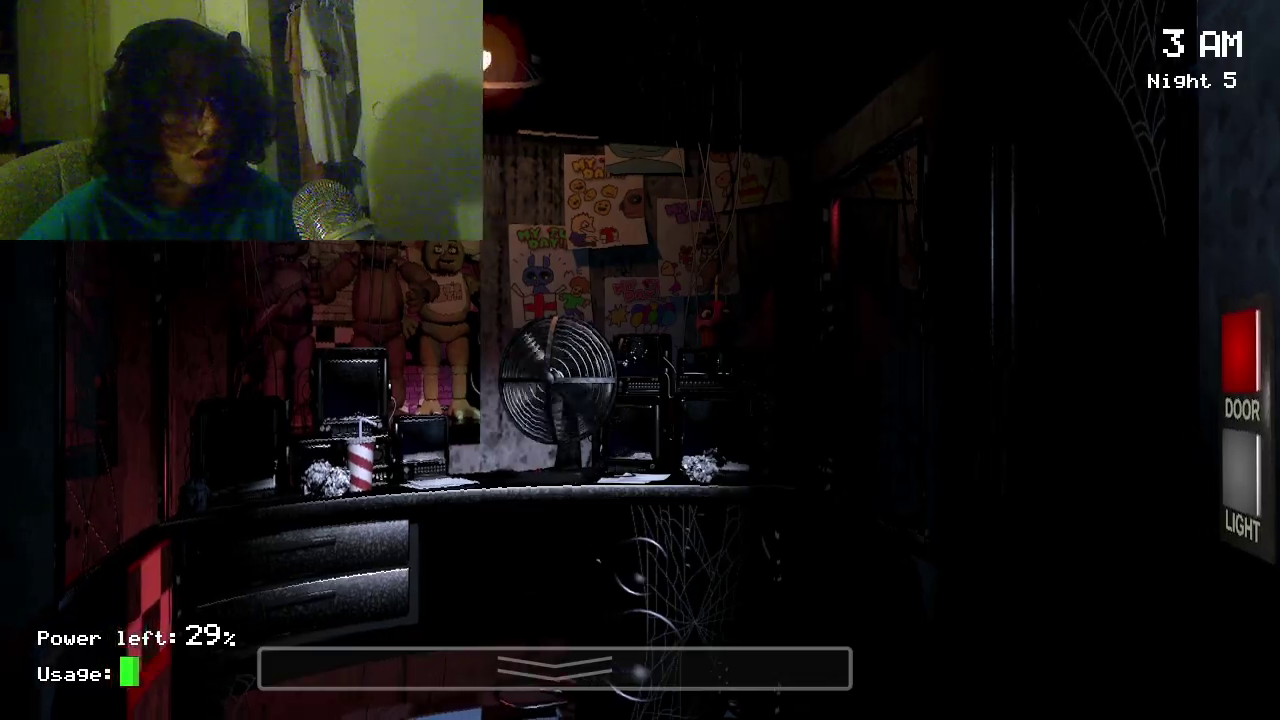
Step: Sweep E. Hall Corner, W. Hall Corner, West Hall and East Hall as power nears 27%
click(560, 668)
click(1082, 640)
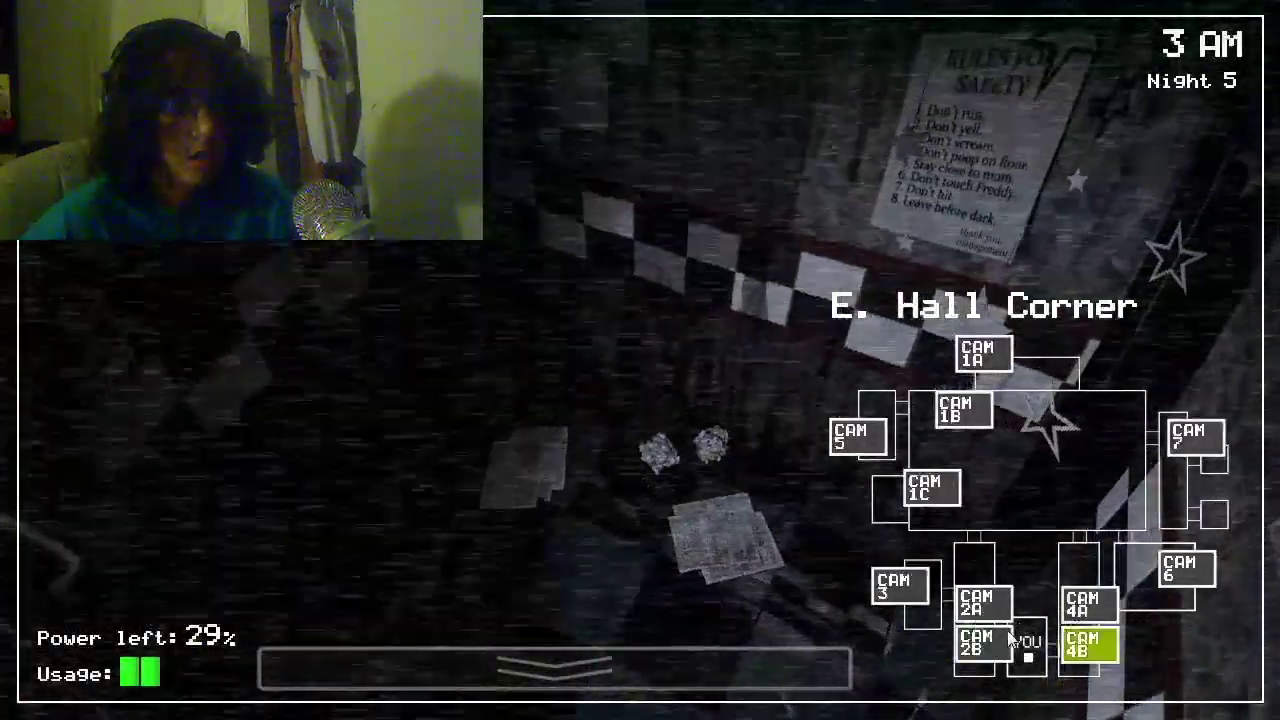
click(982, 642)
click(982, 600)
click(1088, 603)
click(1082, 645)
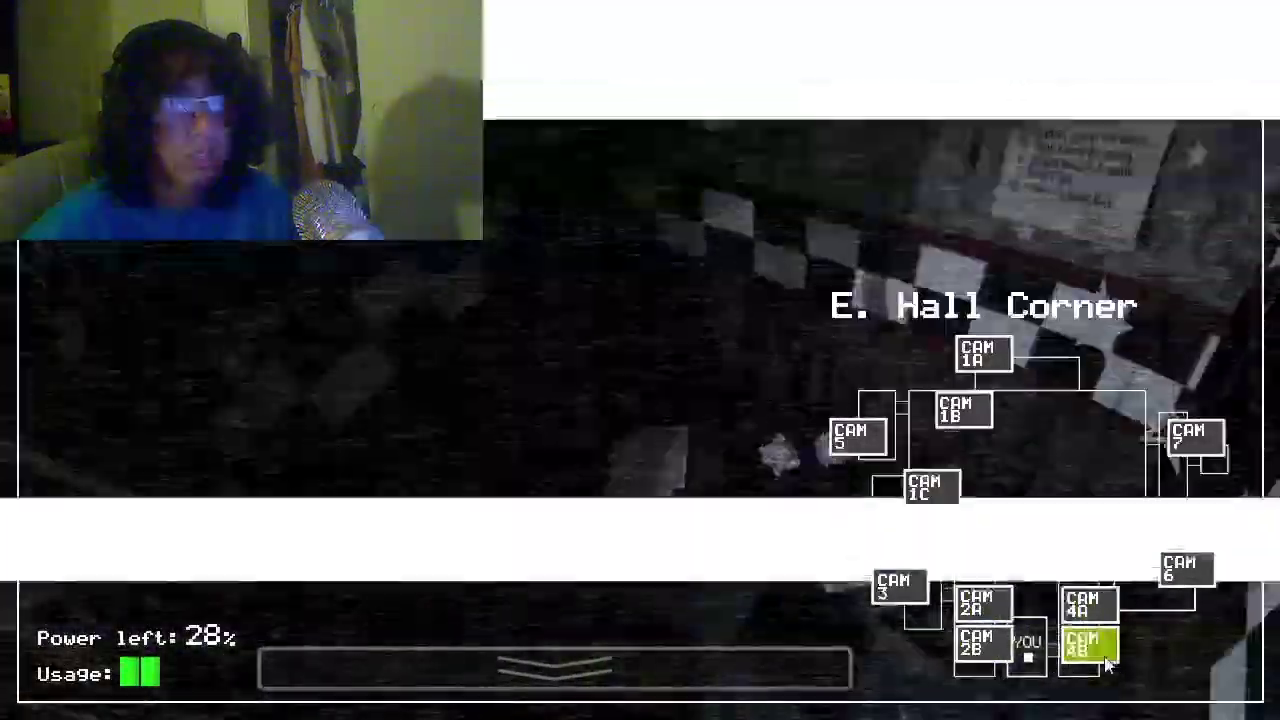
click(560, 668)
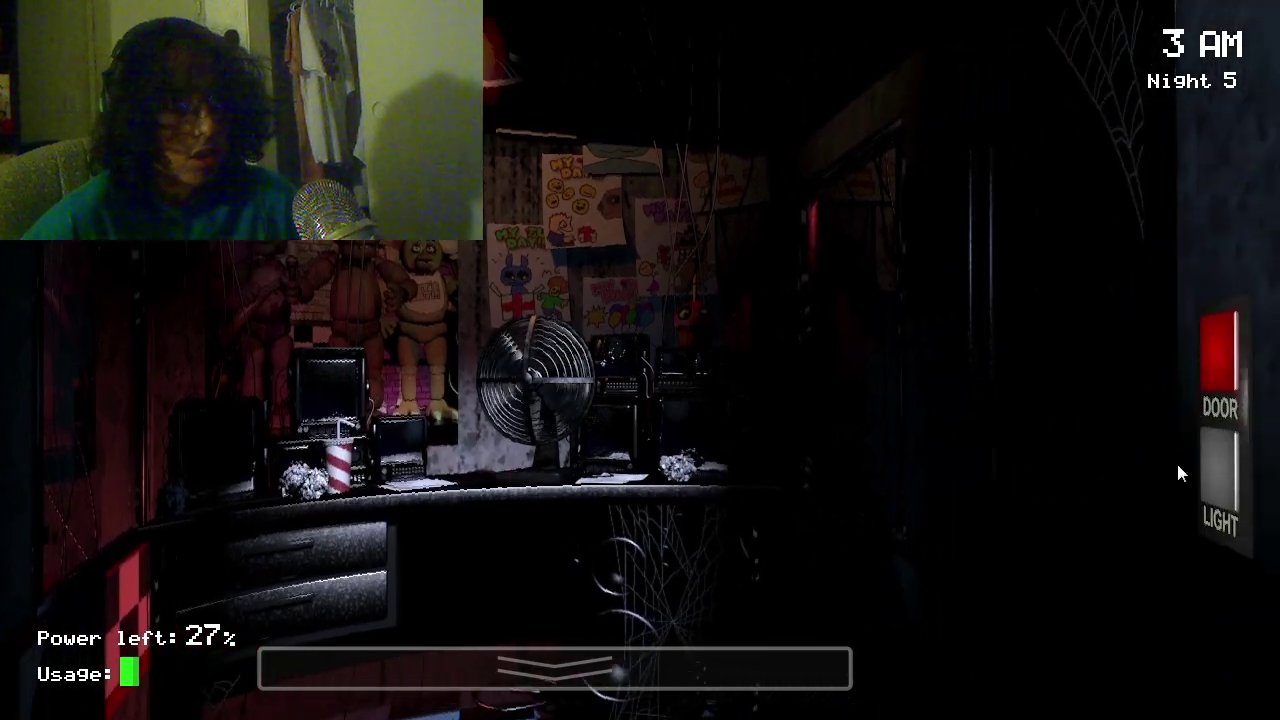
Step: Flash both hallway lights, then check East Hall, E. Hall Corner and W. Hall Corner
click(677, 668)
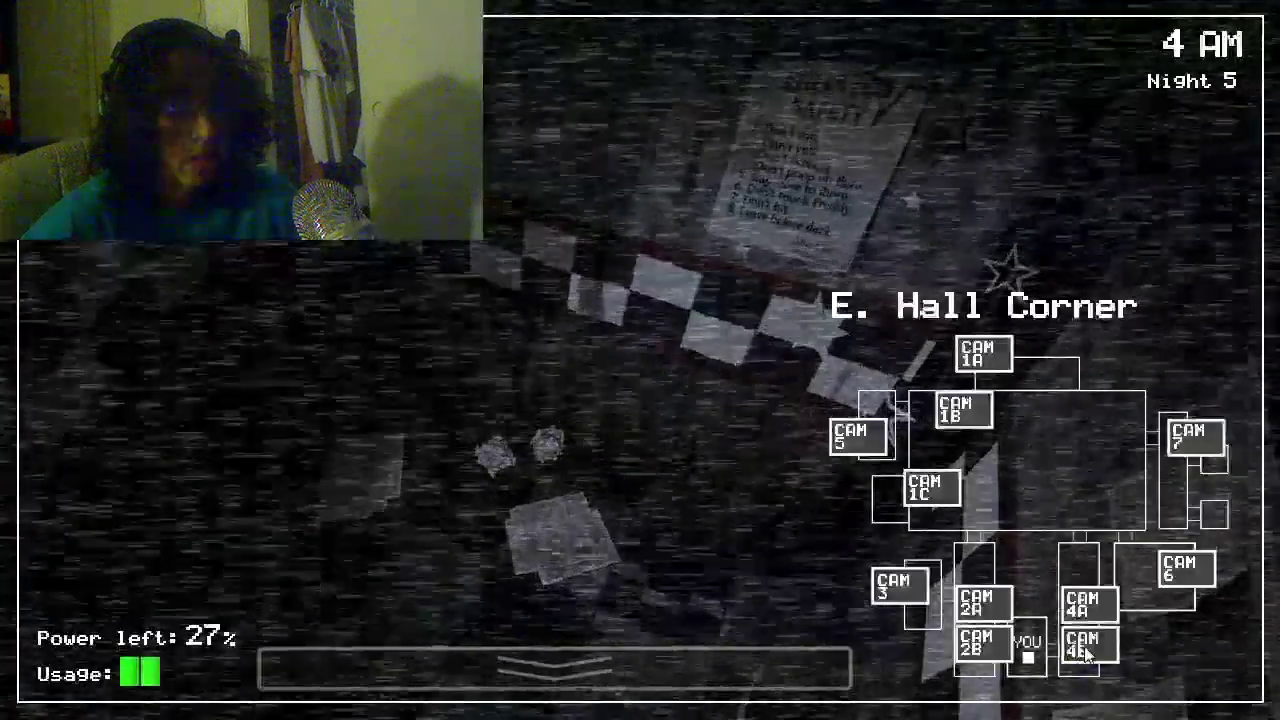
click(560, 668)
click(1220, 480)
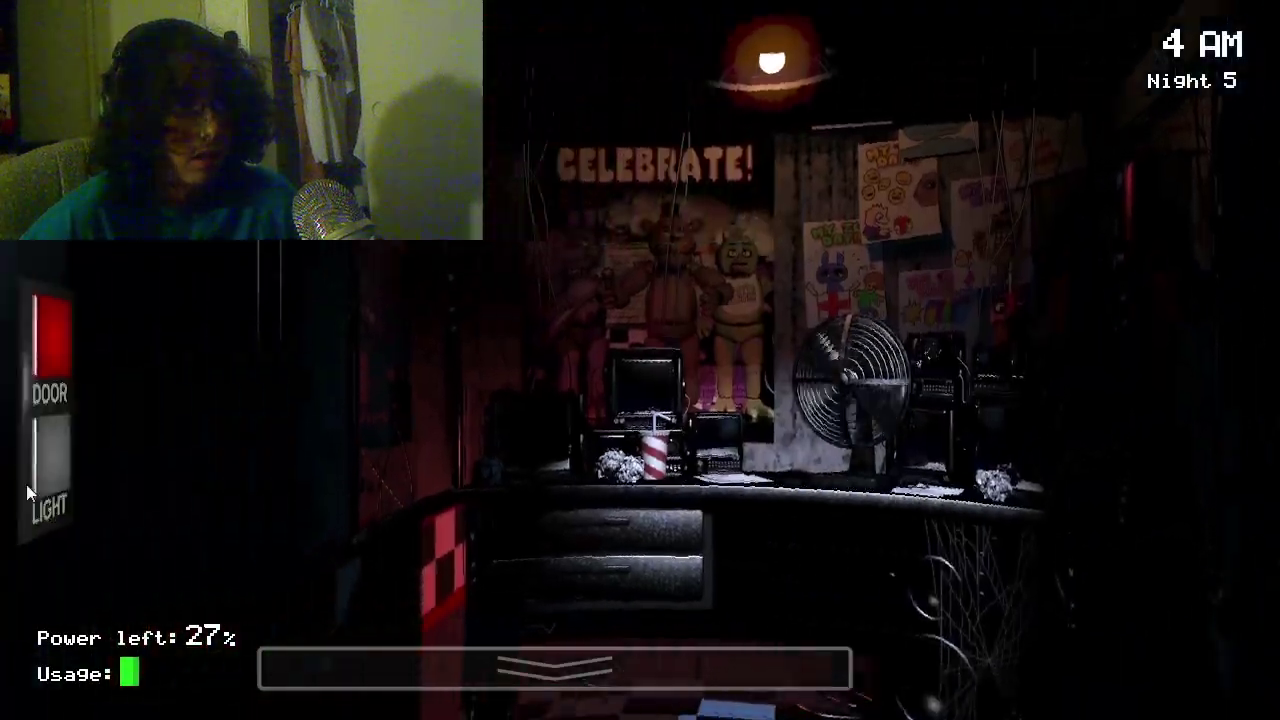
click(78, 470)
click(560, 668)
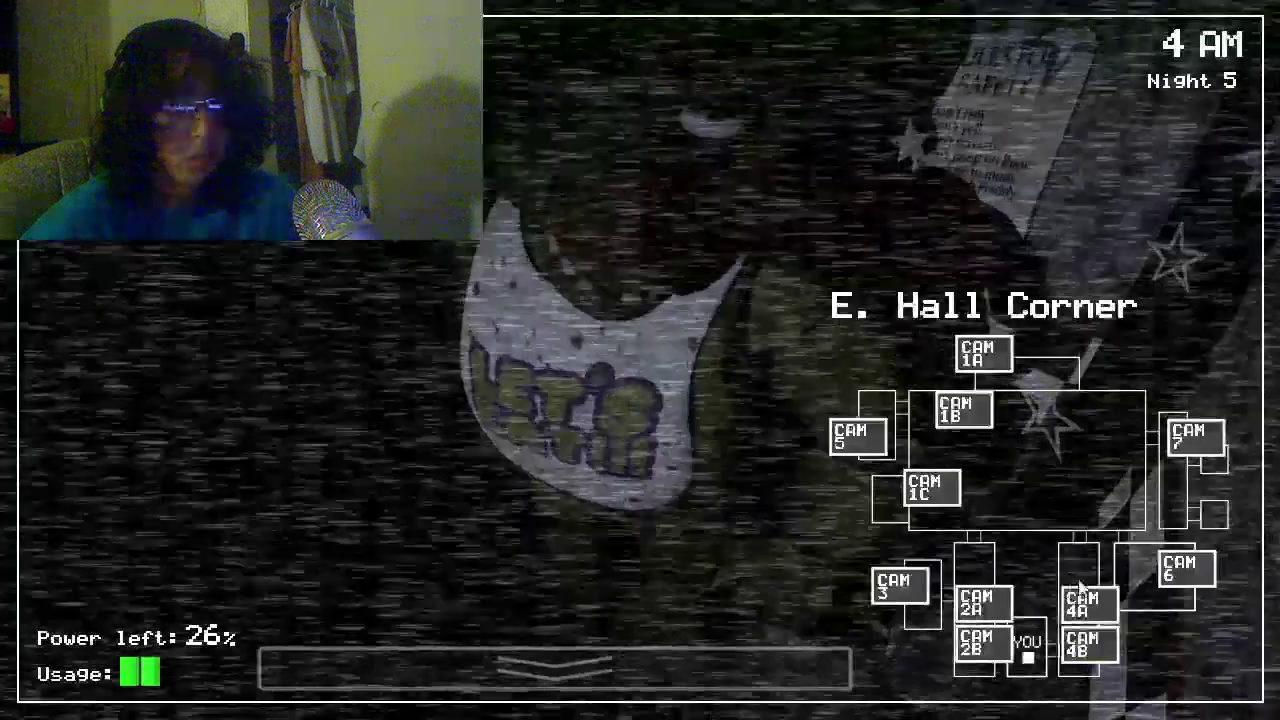
click(1088, 602)
click(1088, 645)
click(983, 645)
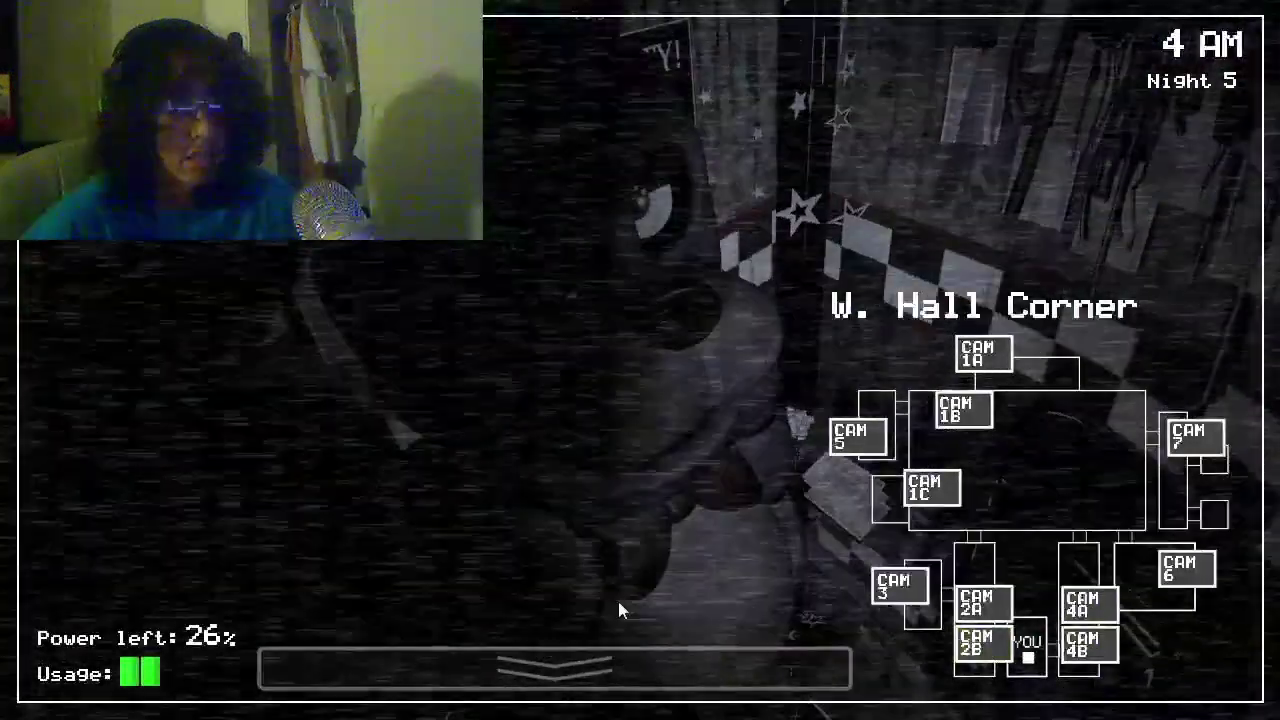
click(560, 668)
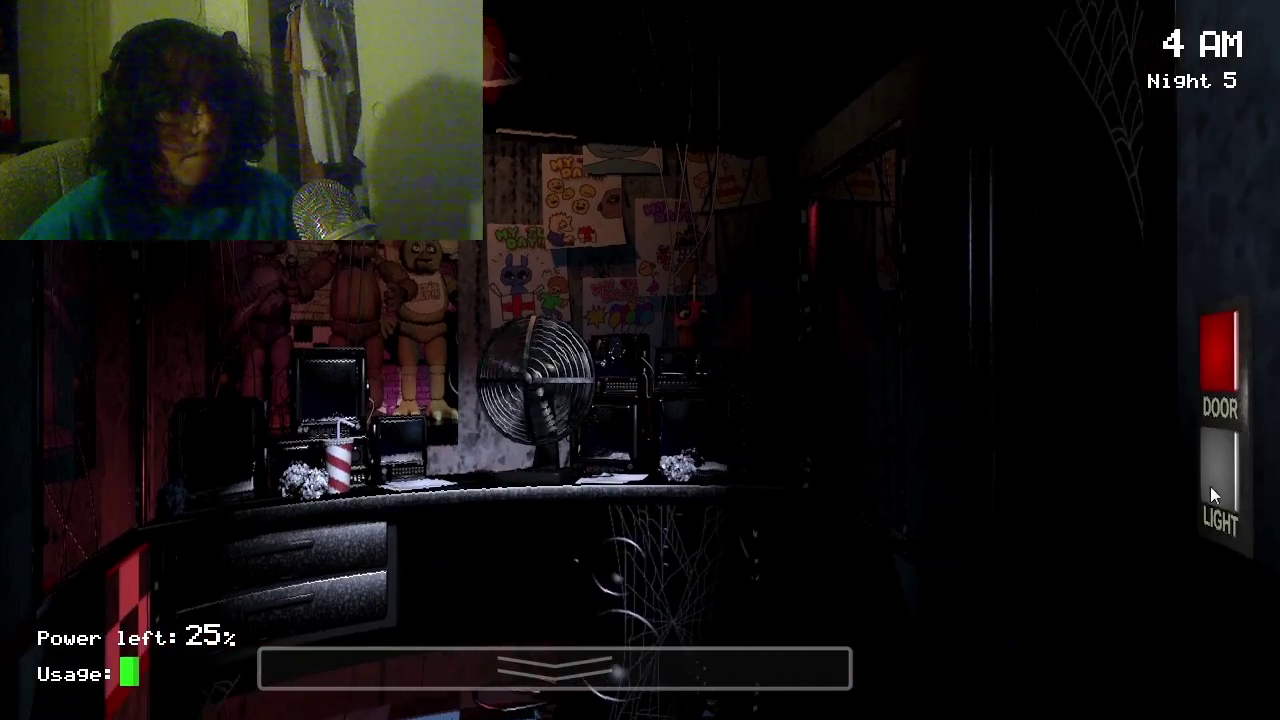
Step: Flash the right light, compare W. Hall Corner with East Hall, and turn off the left light
click(1228, 486)
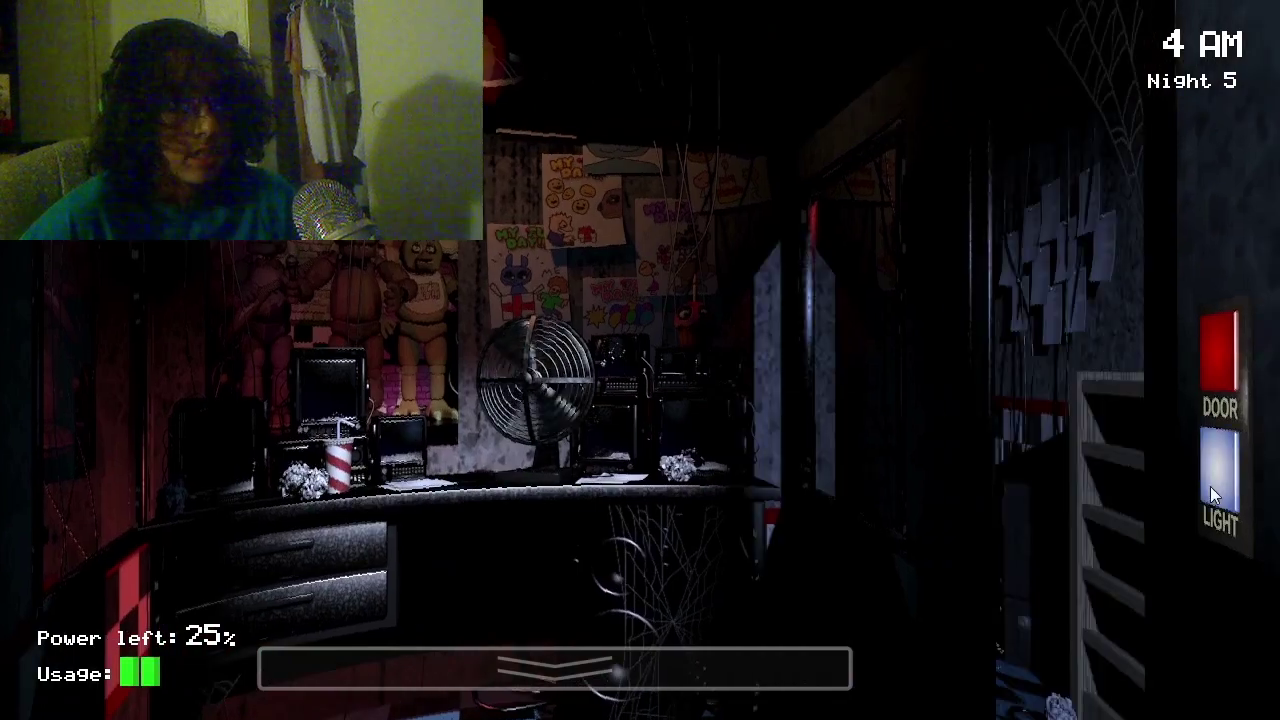
click(470, 668)
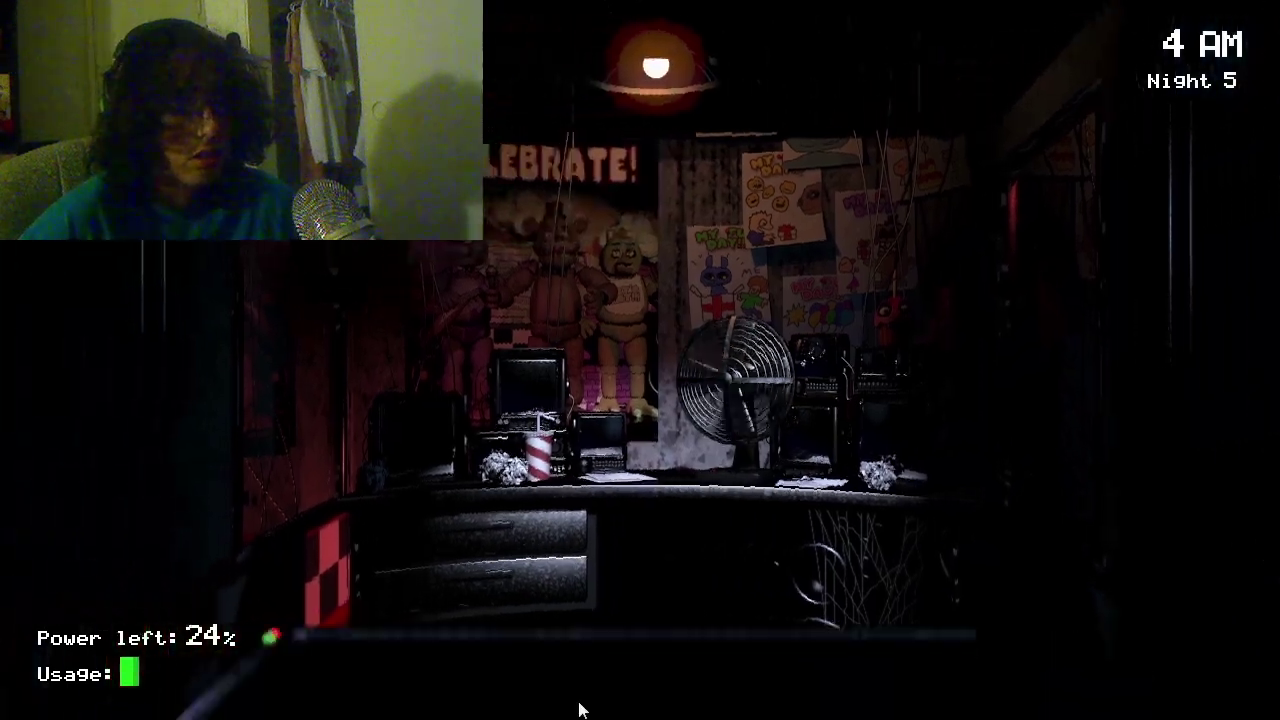
click(555, 668)
click(1085, 602)
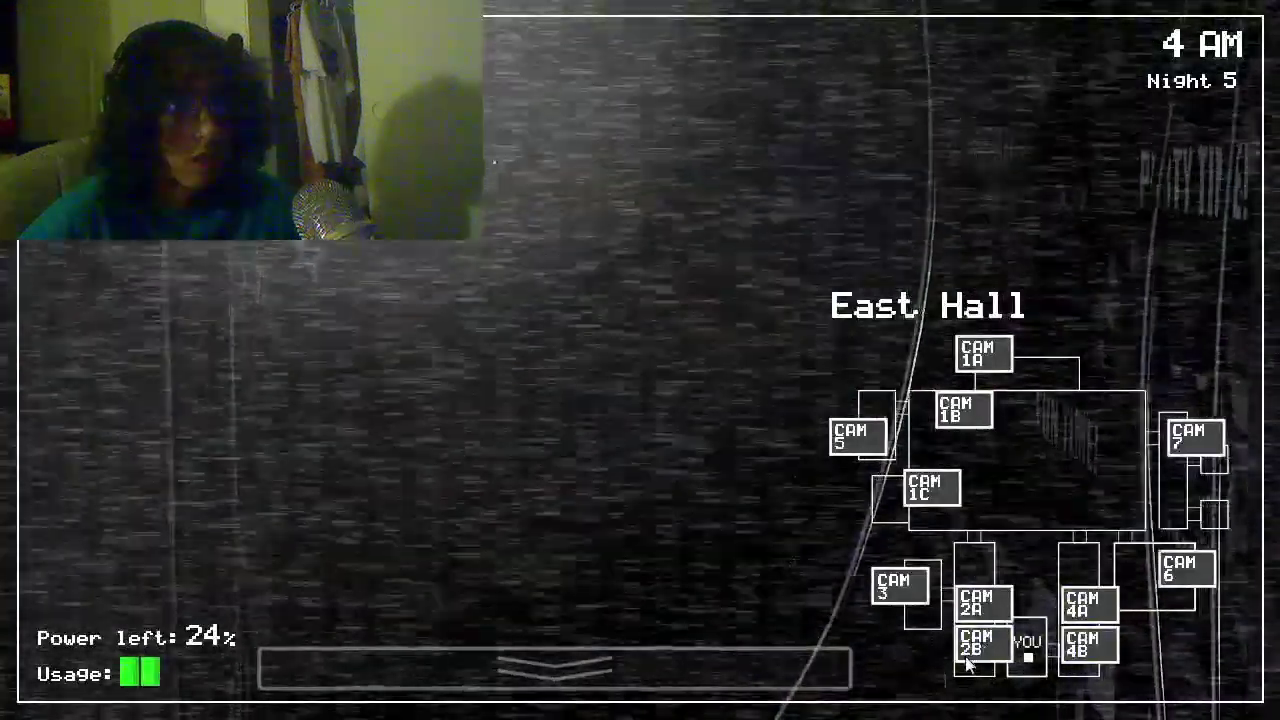
click(980, 645)
click(700, 668)
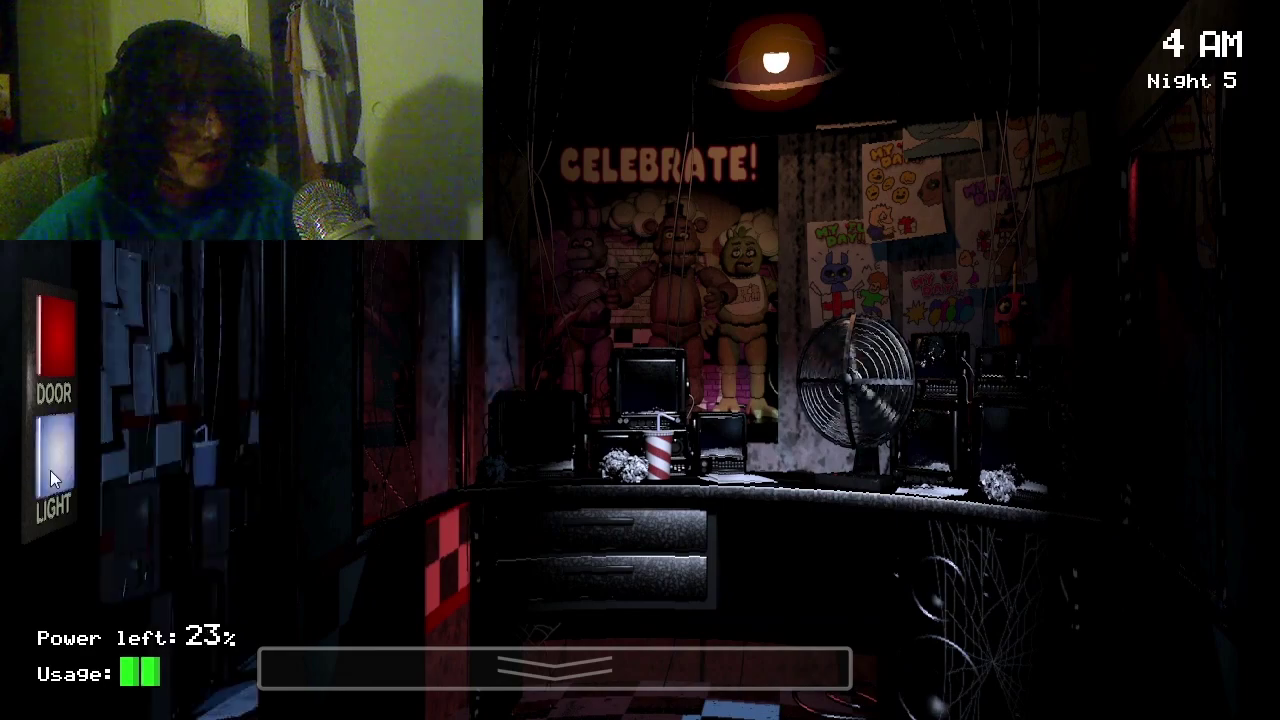
click(50, 470)
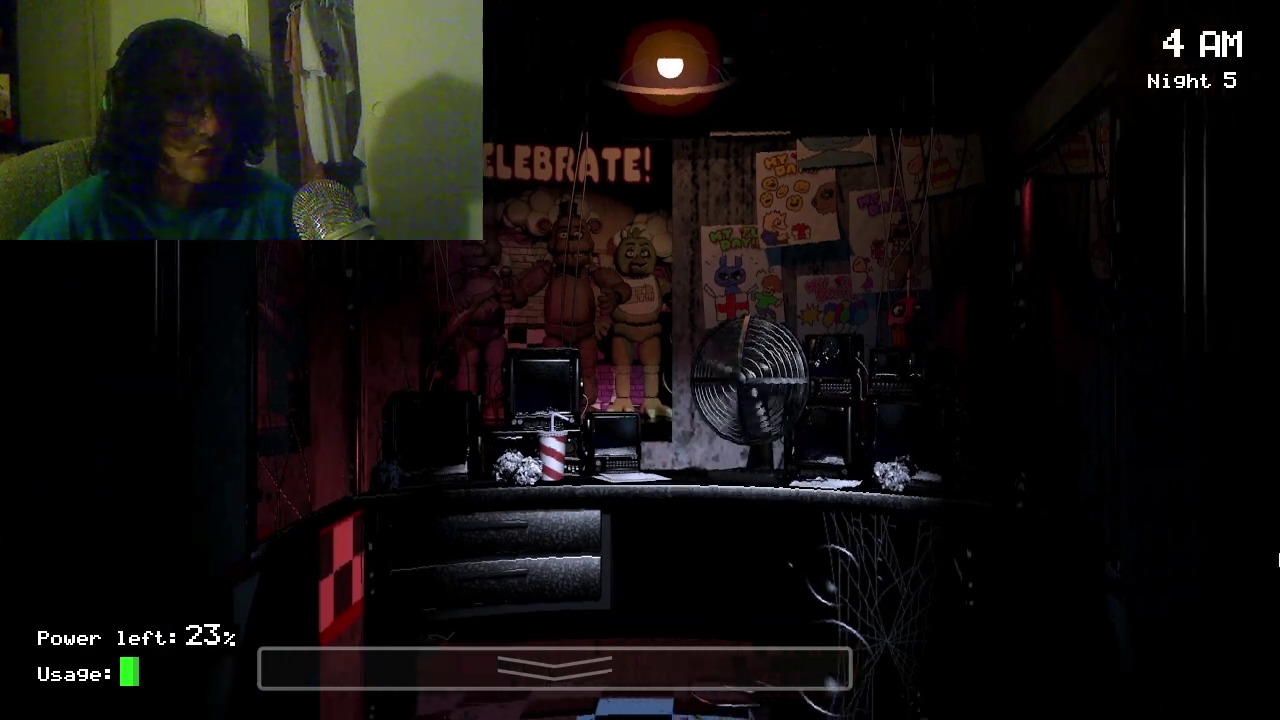
Step: Check the West Hall camera twice, then light the right and left doorways
click(728, 684)
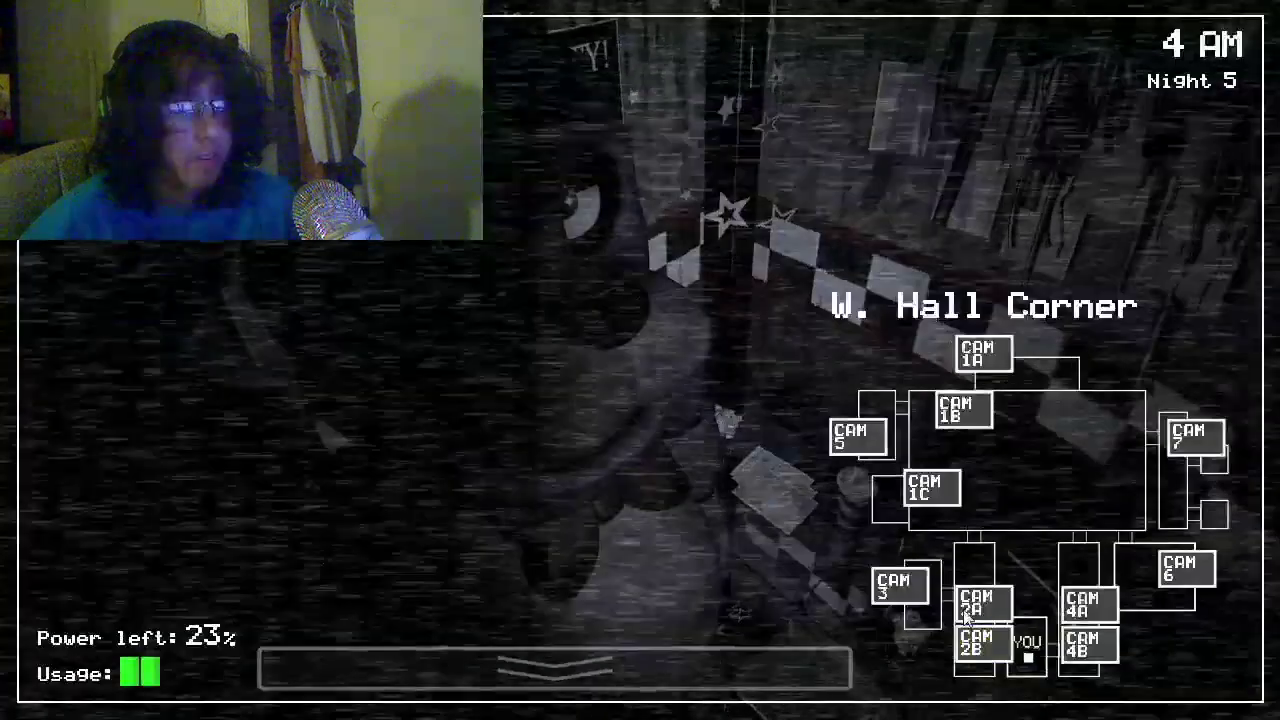
click(980, 600)
click(626, 686)
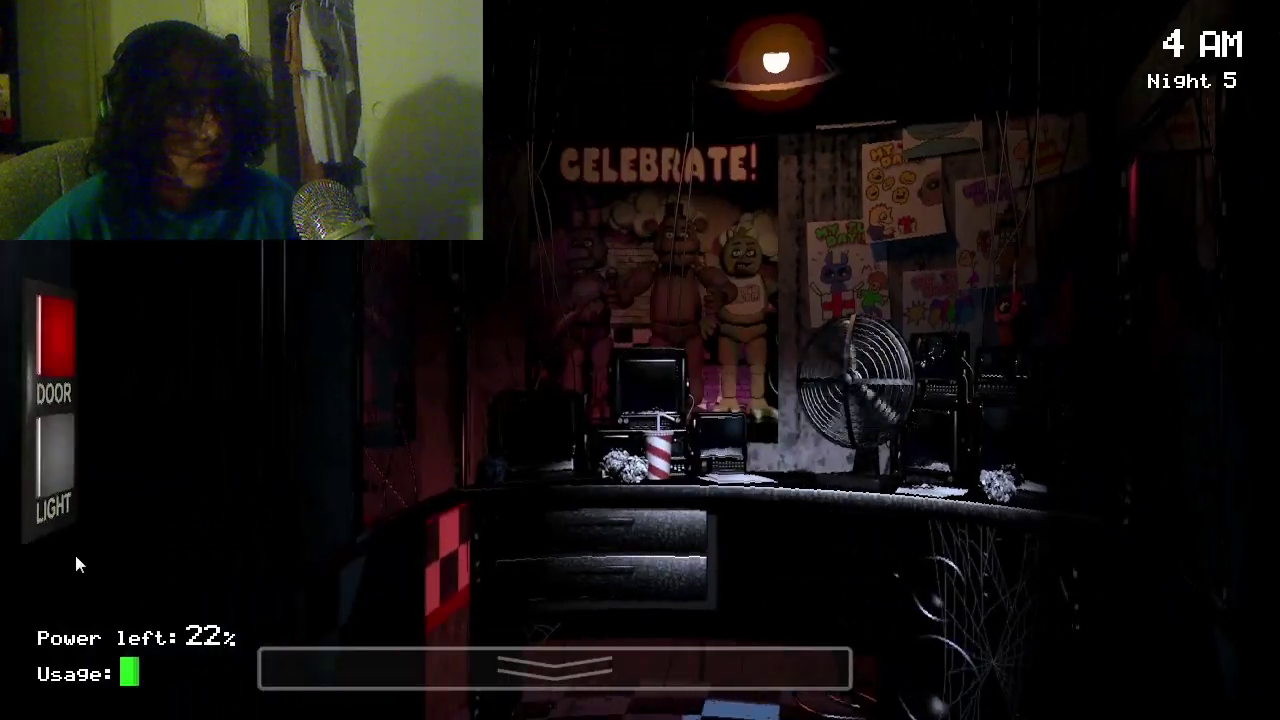
click(800, 672)
click(985, 604)
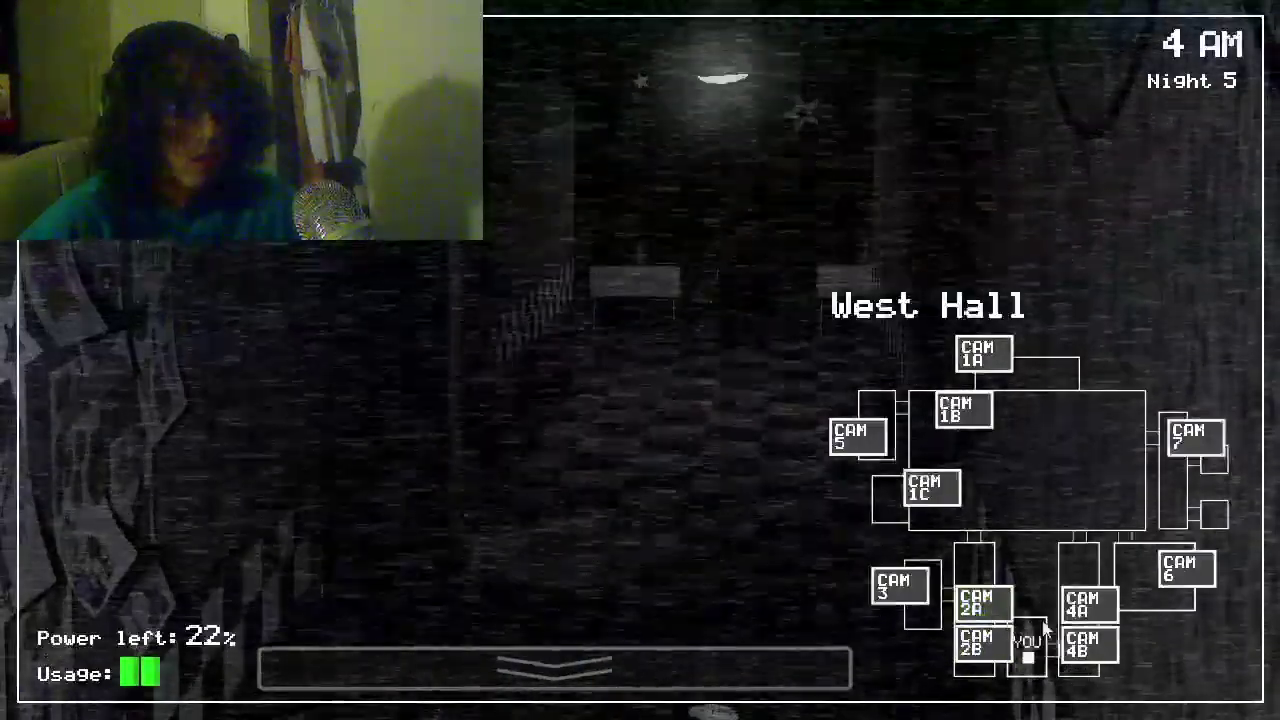
click(555, 670)
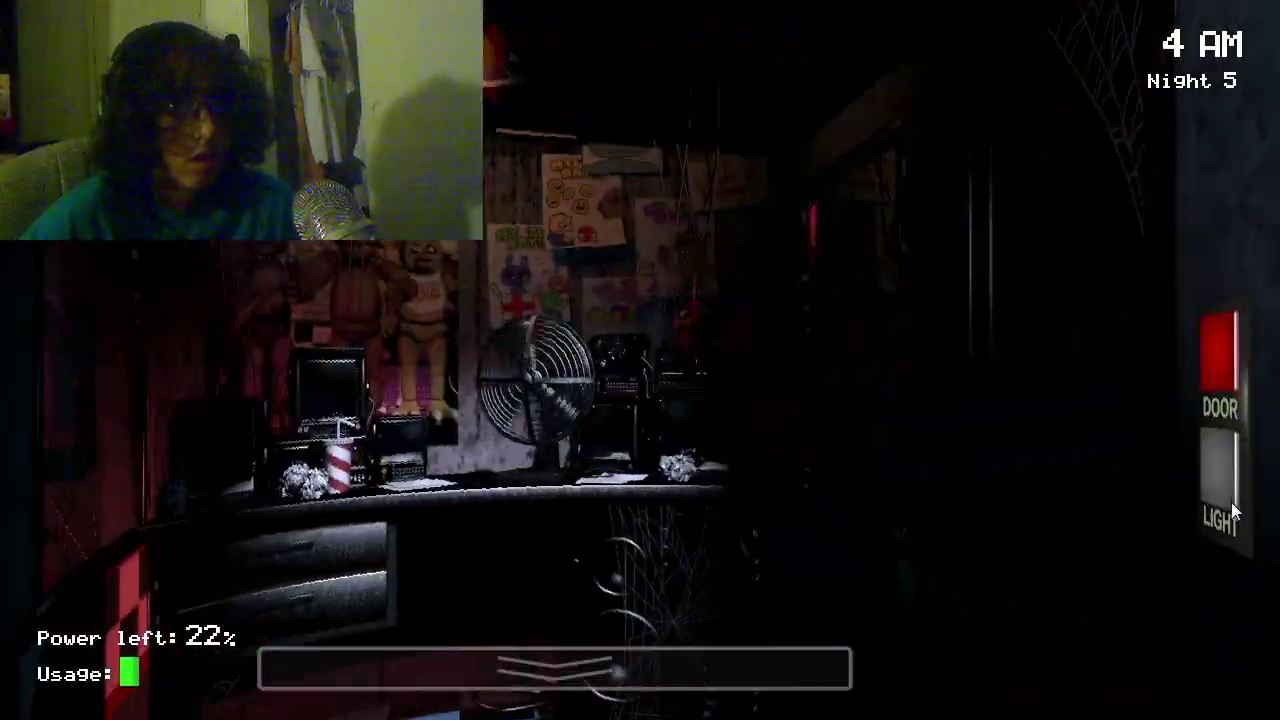
click(1225, 450)
click(1225, 450)
click(57, 478)
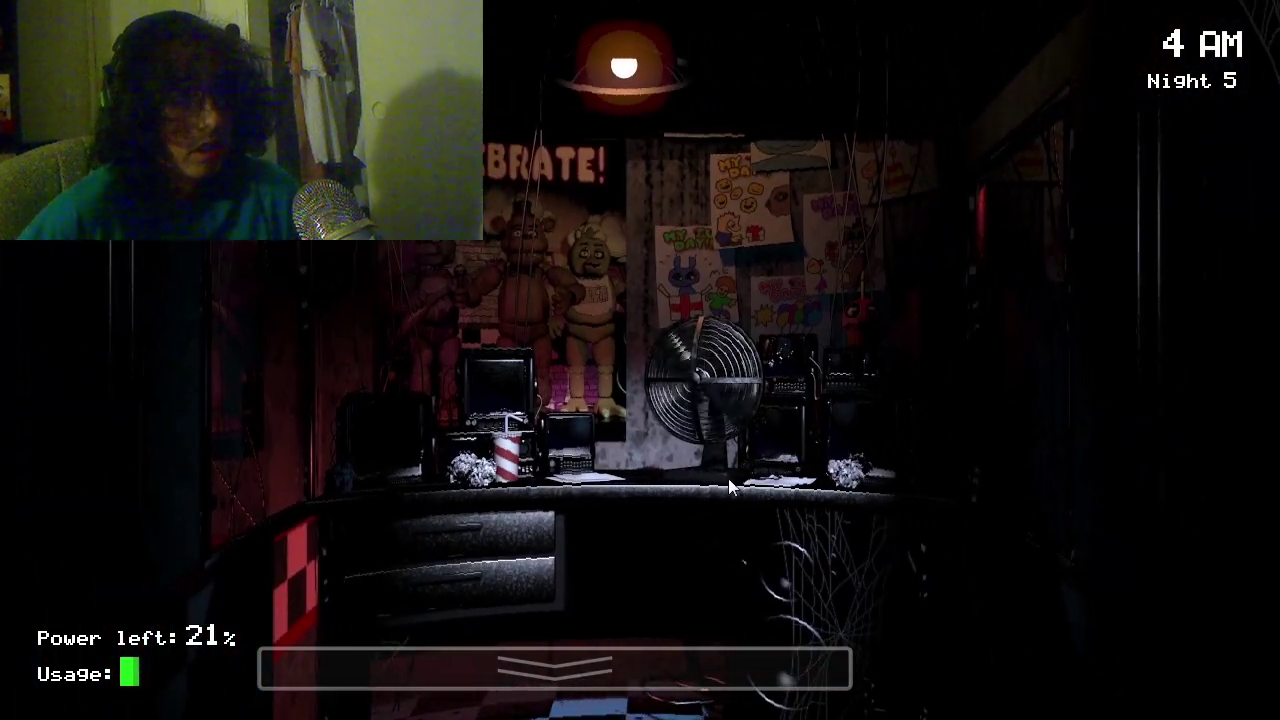
Step: Cycle through all four hall cameras, then light both doorways to check them
click(780, 670)
click(1085, 650)
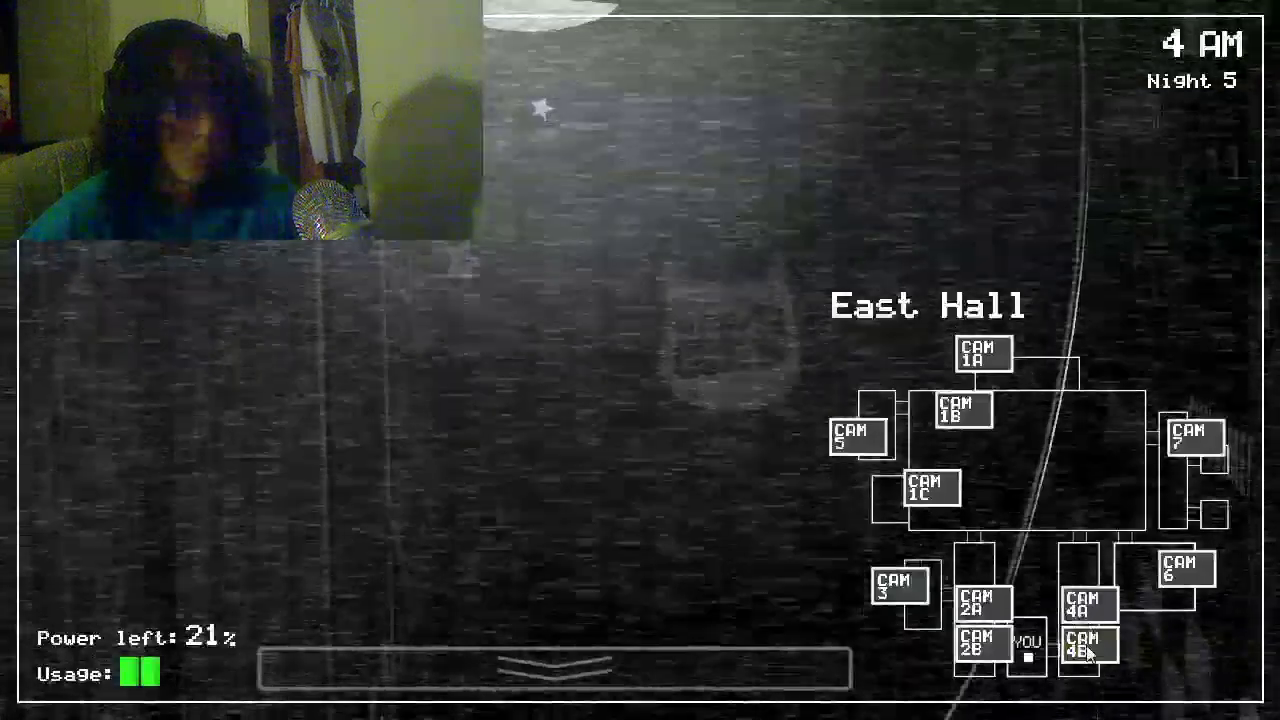
click(1082, 602)
click(977, 602)
click(977, 645)
click(742, 668)
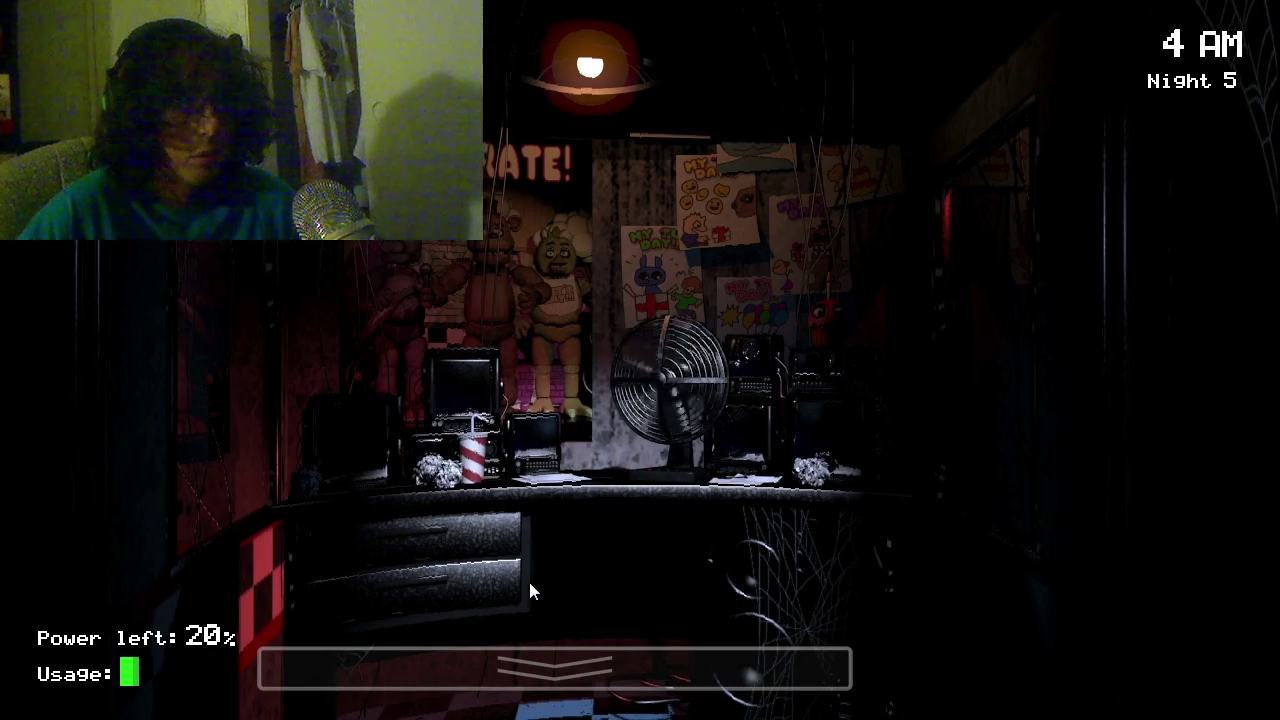
click(555, 668)
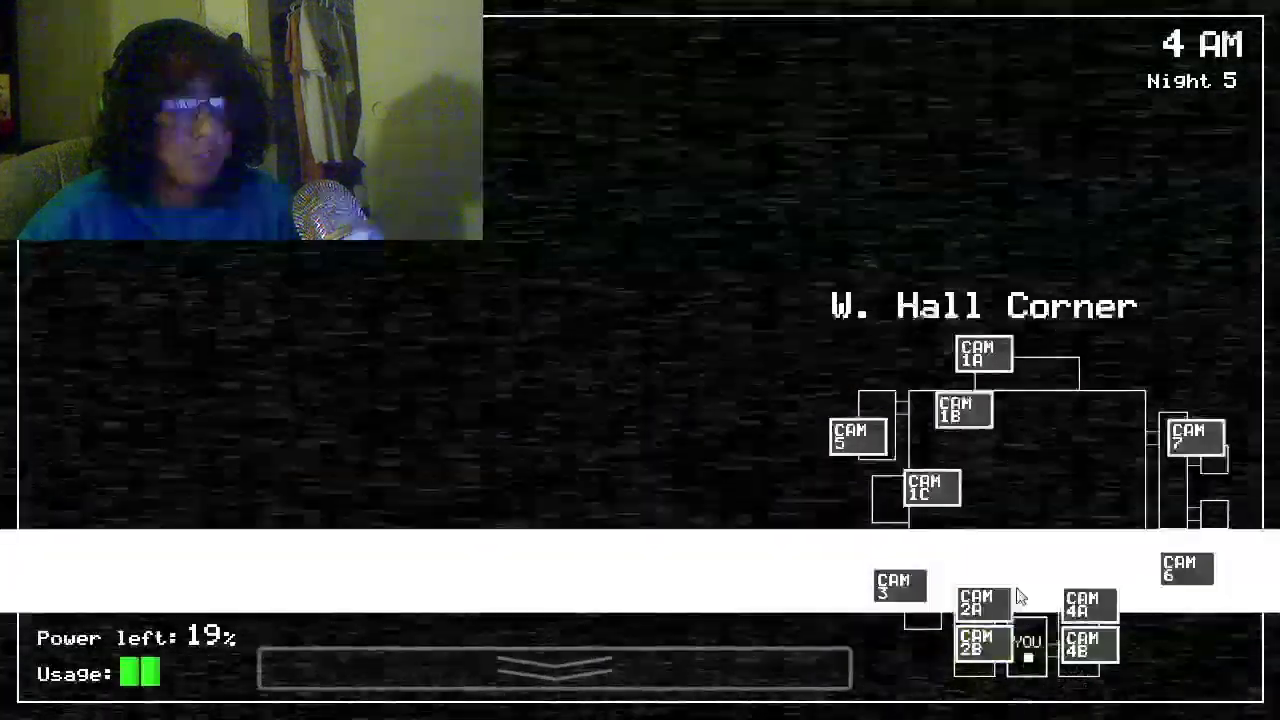
click(555, 668)
click(46, 458)
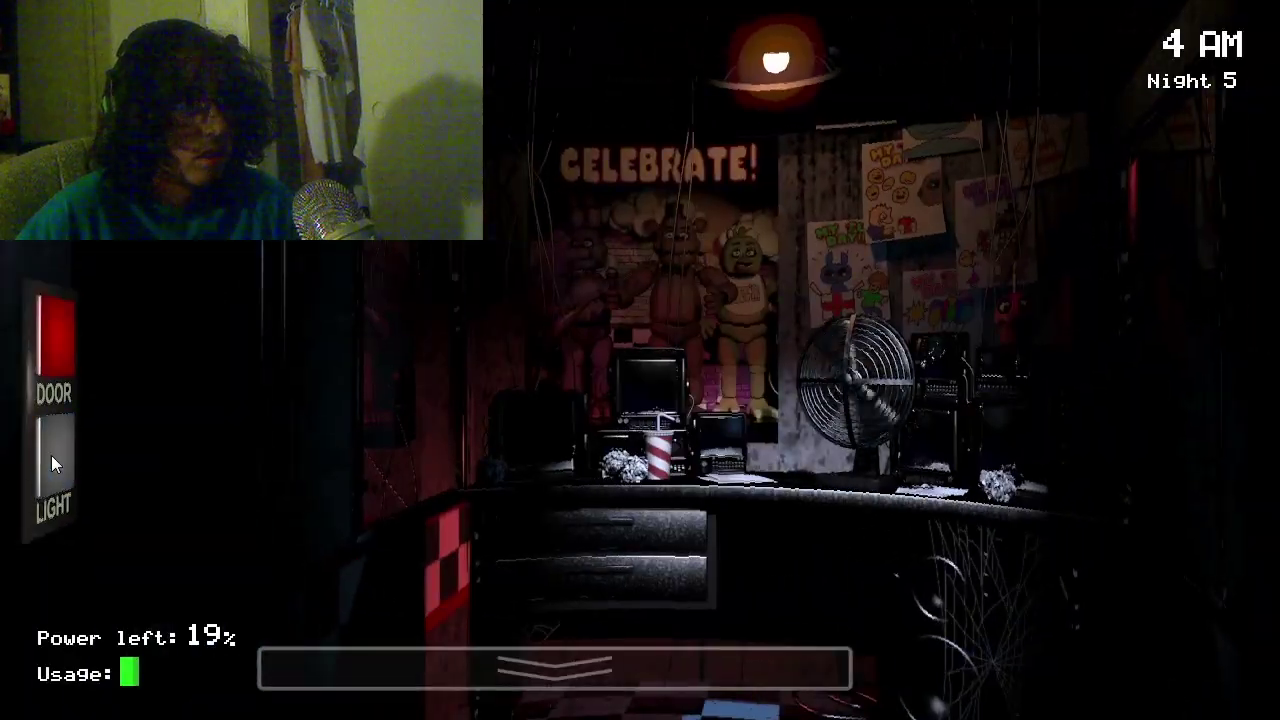
click(51, 455)
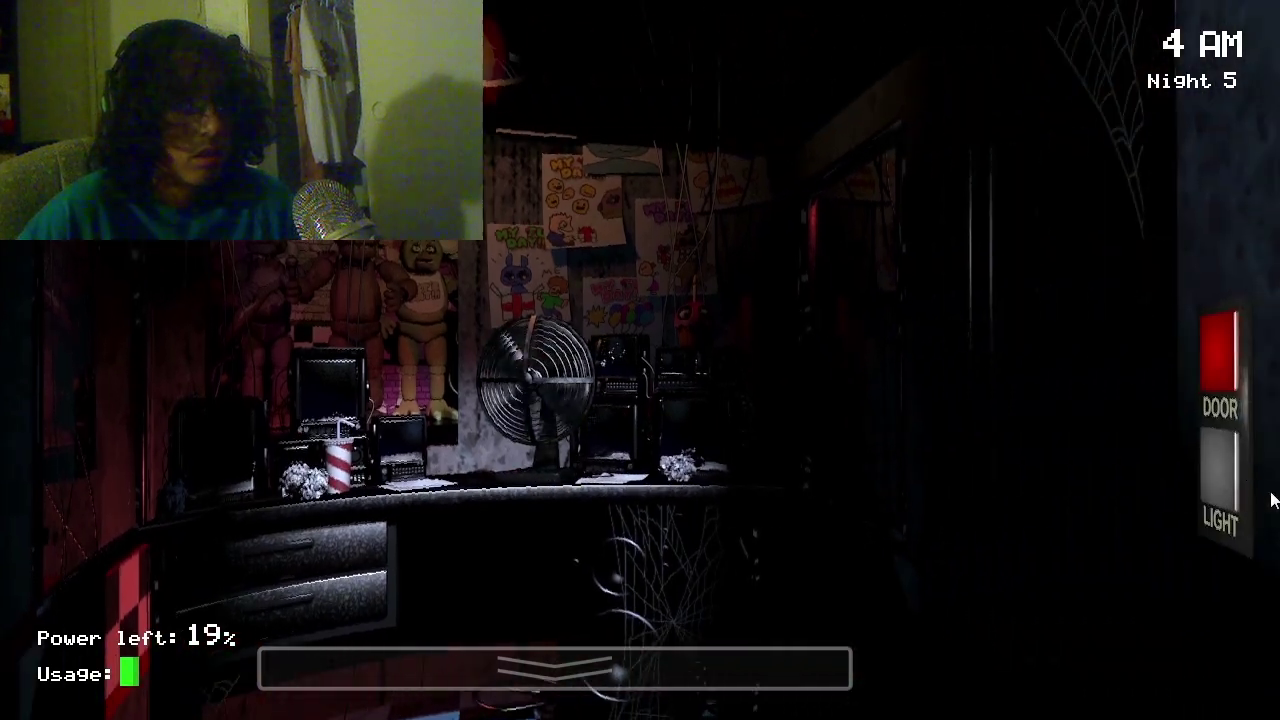
click(1222, 468)
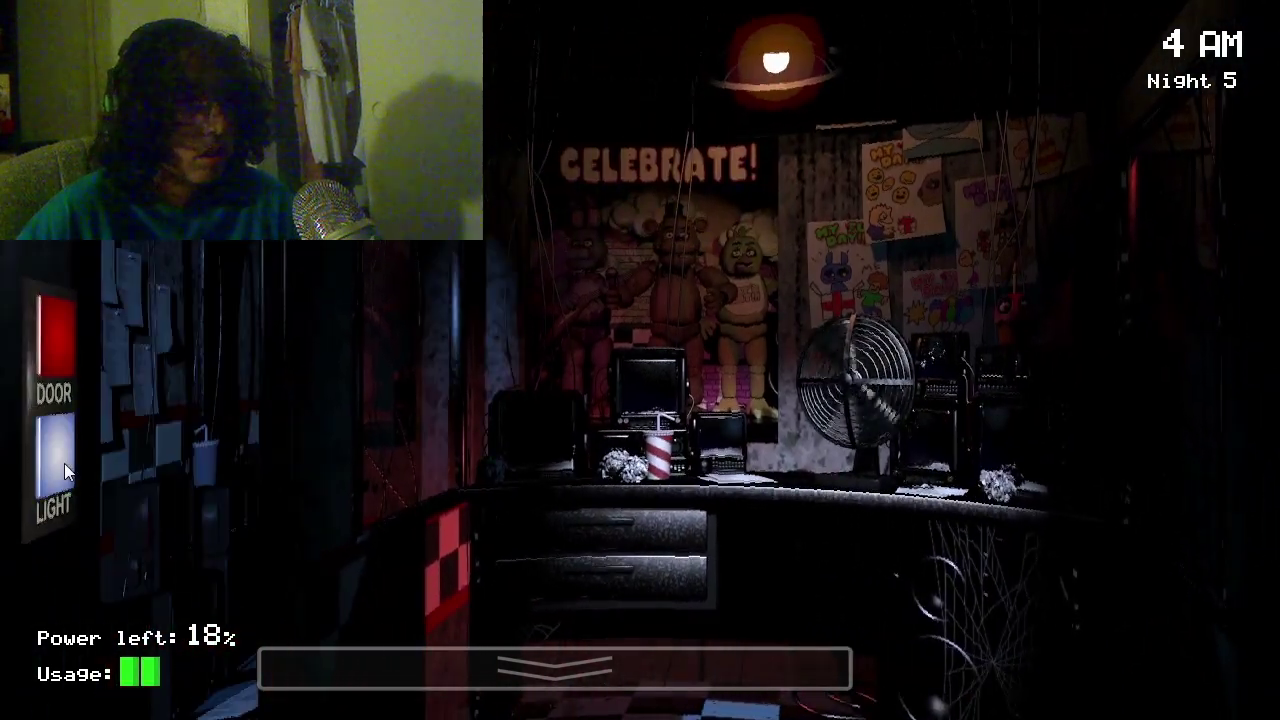
Step: Check West Hall and E. Hall Corner, flash the right doorway light, and view W. Hall Corner
click(772, 668)
click(983, 603)
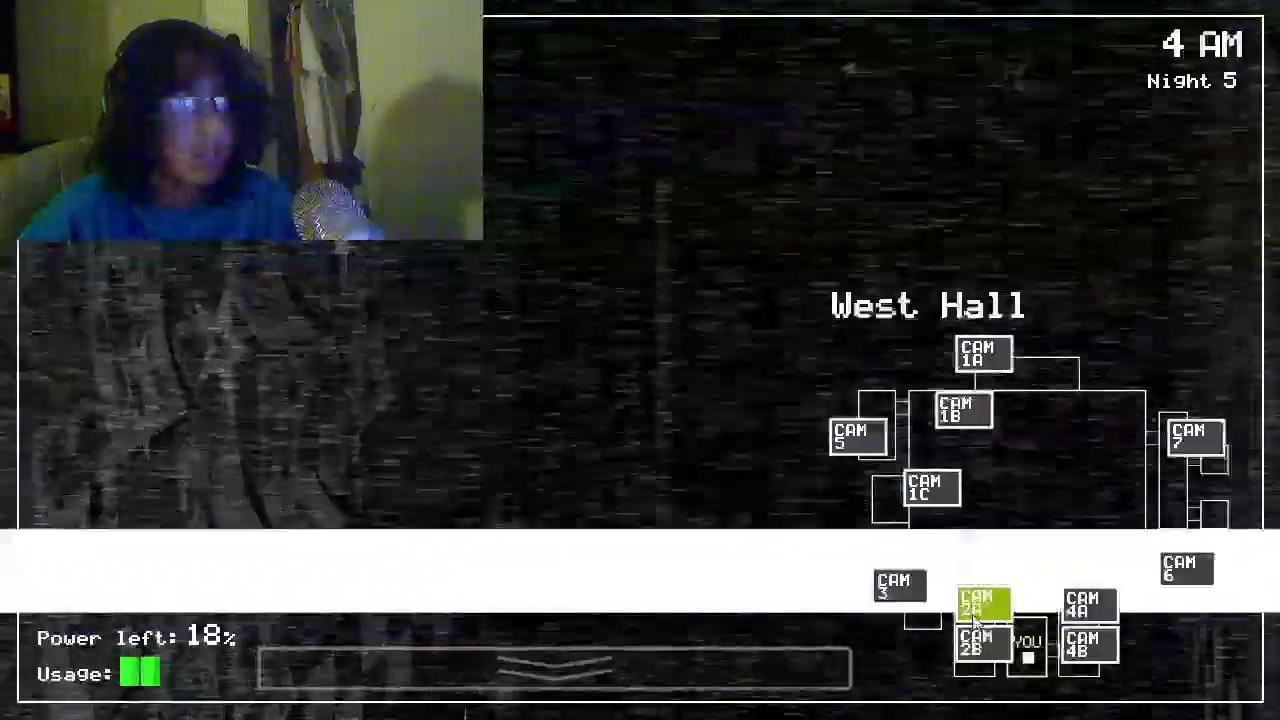
click(1088, 645)
click(820, 668)
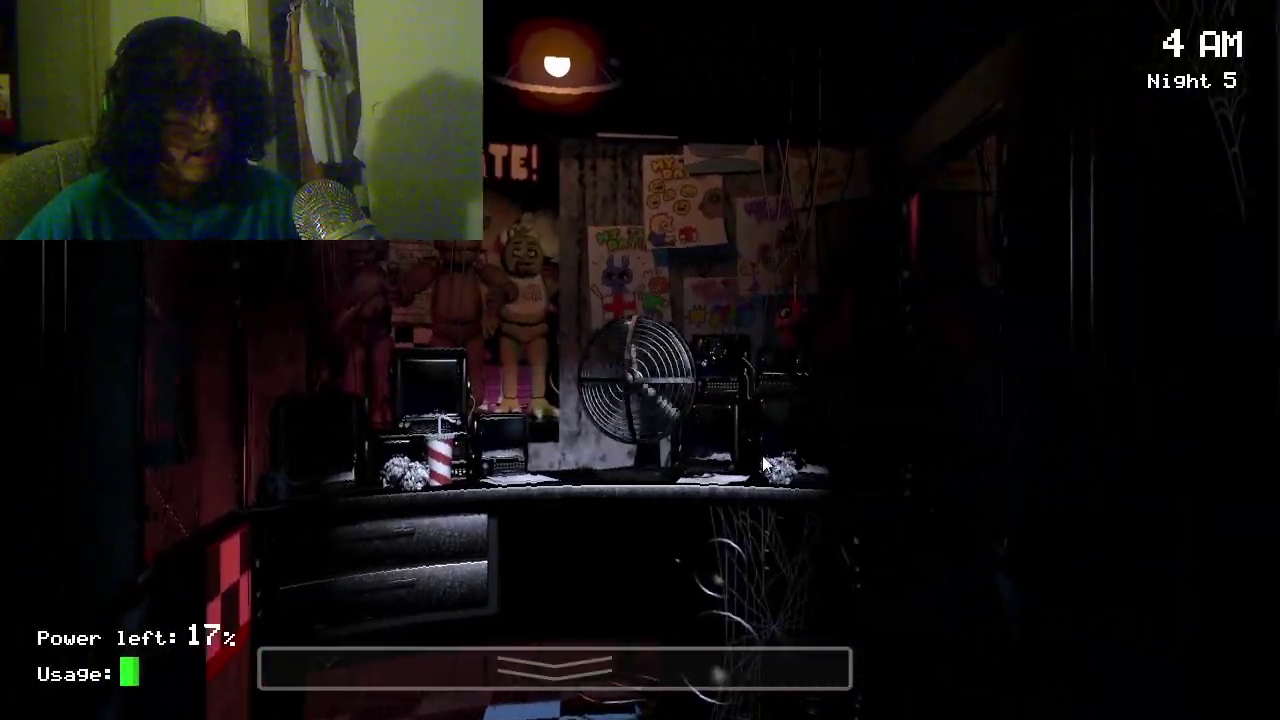
click(1210, 460)
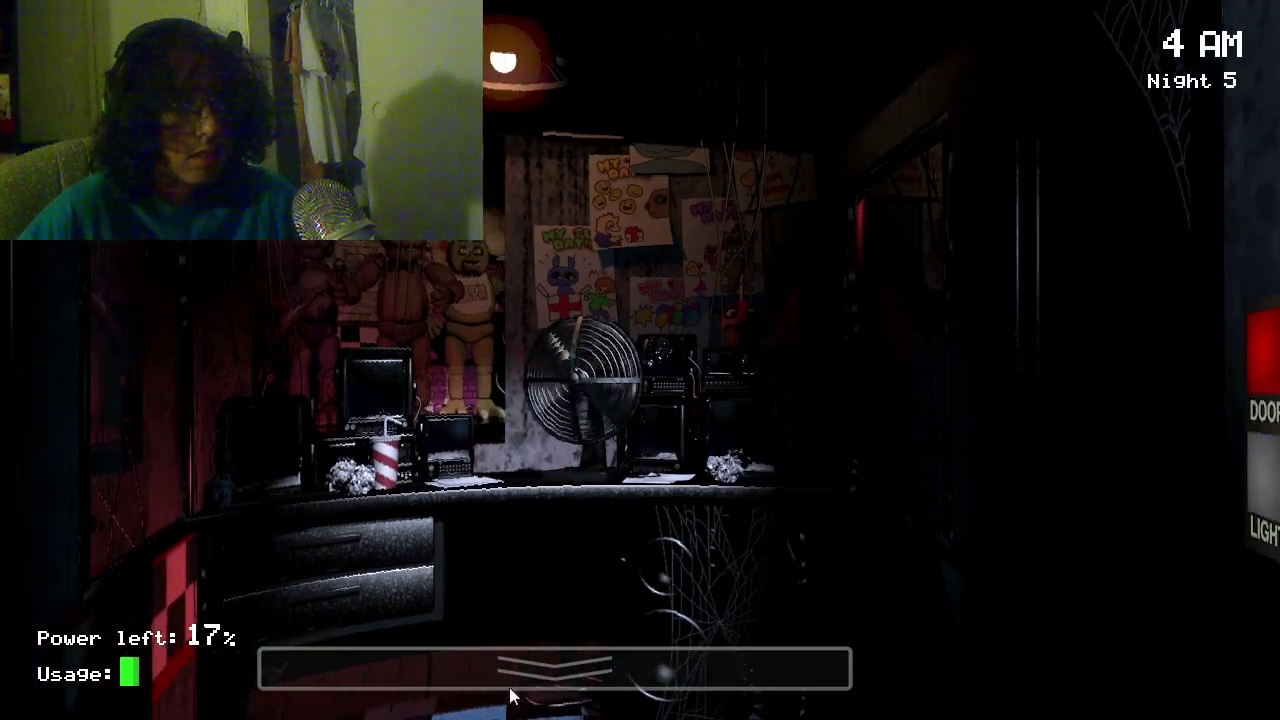
click(512, 680)
click(1088, 645)
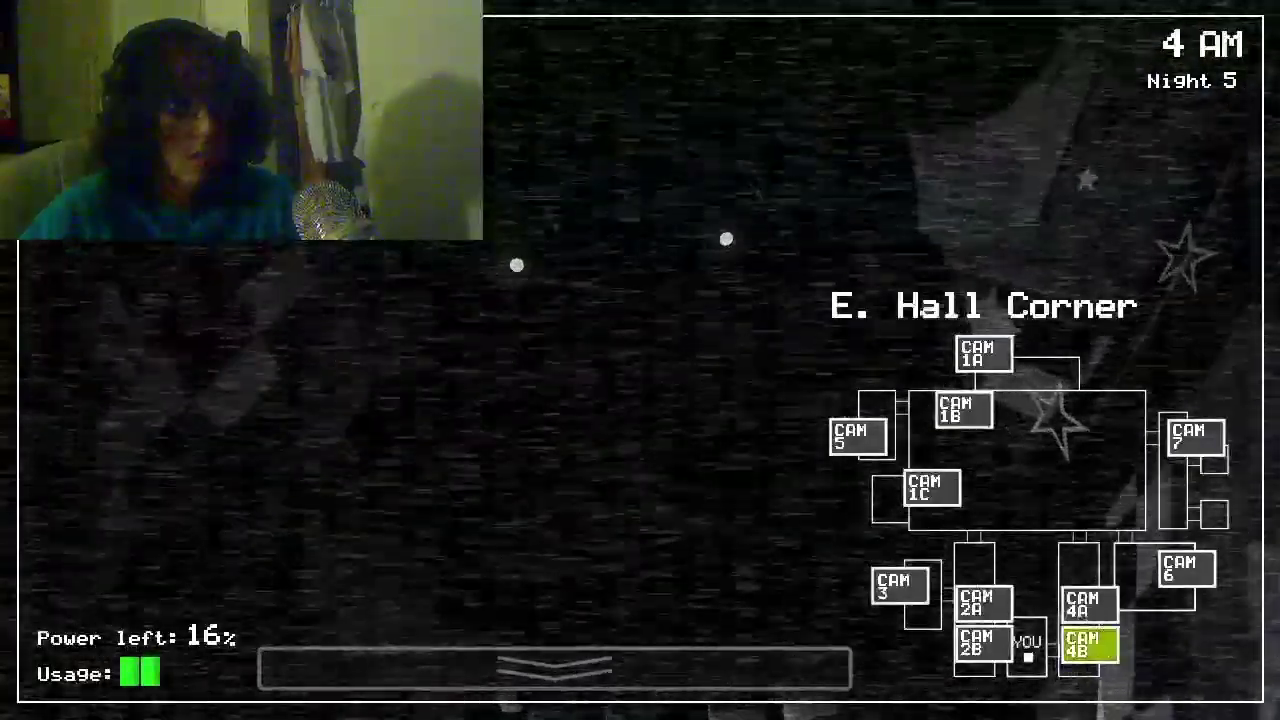
click(555, 668)
click(555, 668)
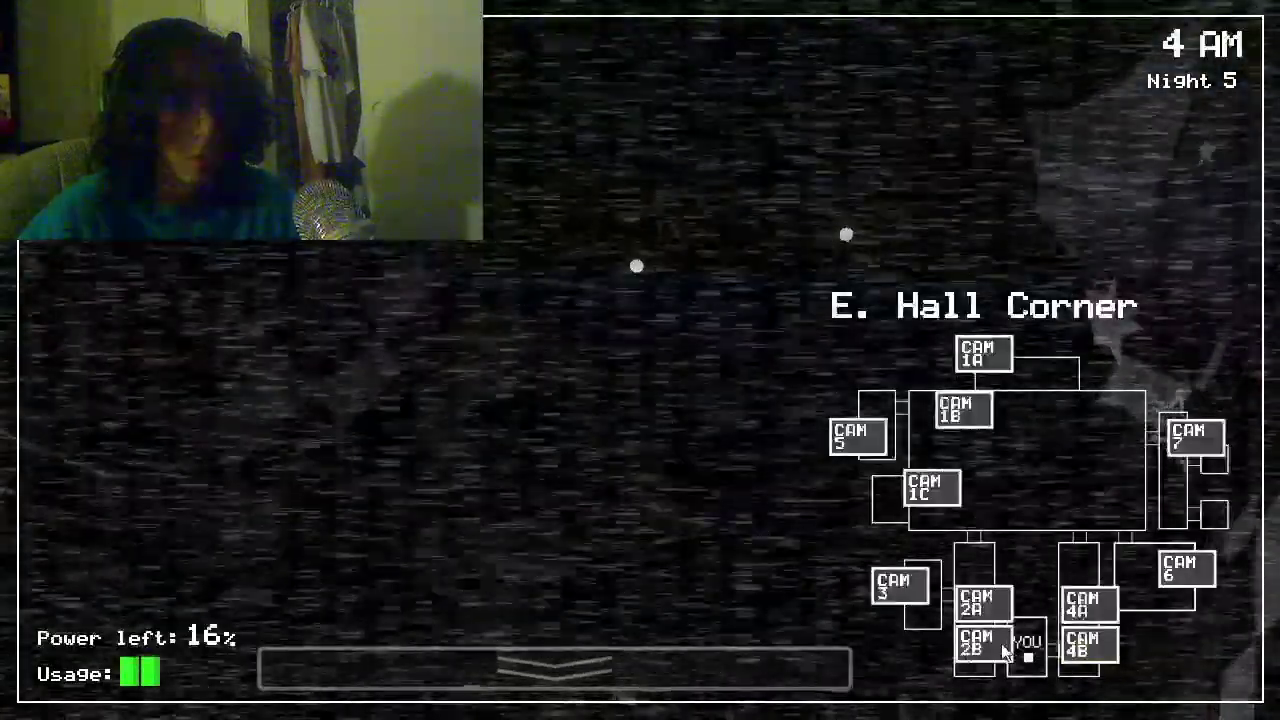
click(1006, 652)
click(555, 668)
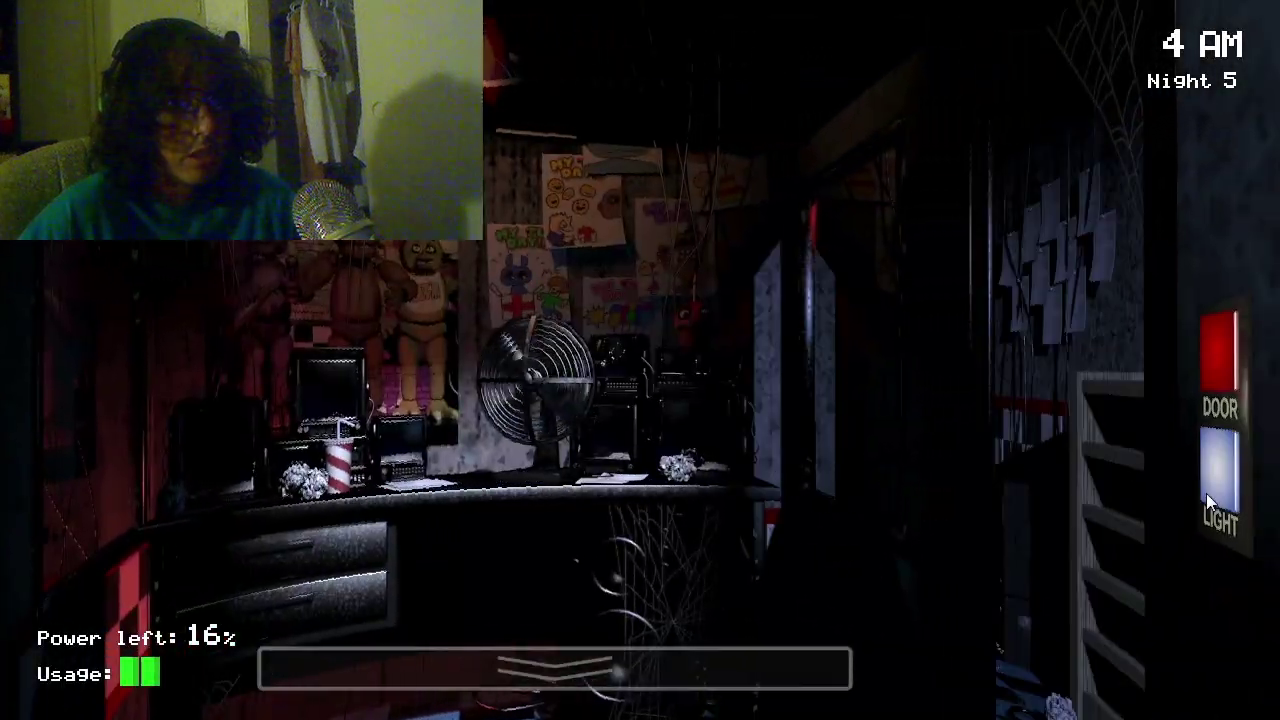
Step: Keep flipping the monitor between West Hall, East Hall and W. Hall Corner as power drops to 13%
click(555, 668)
click(983, 600)
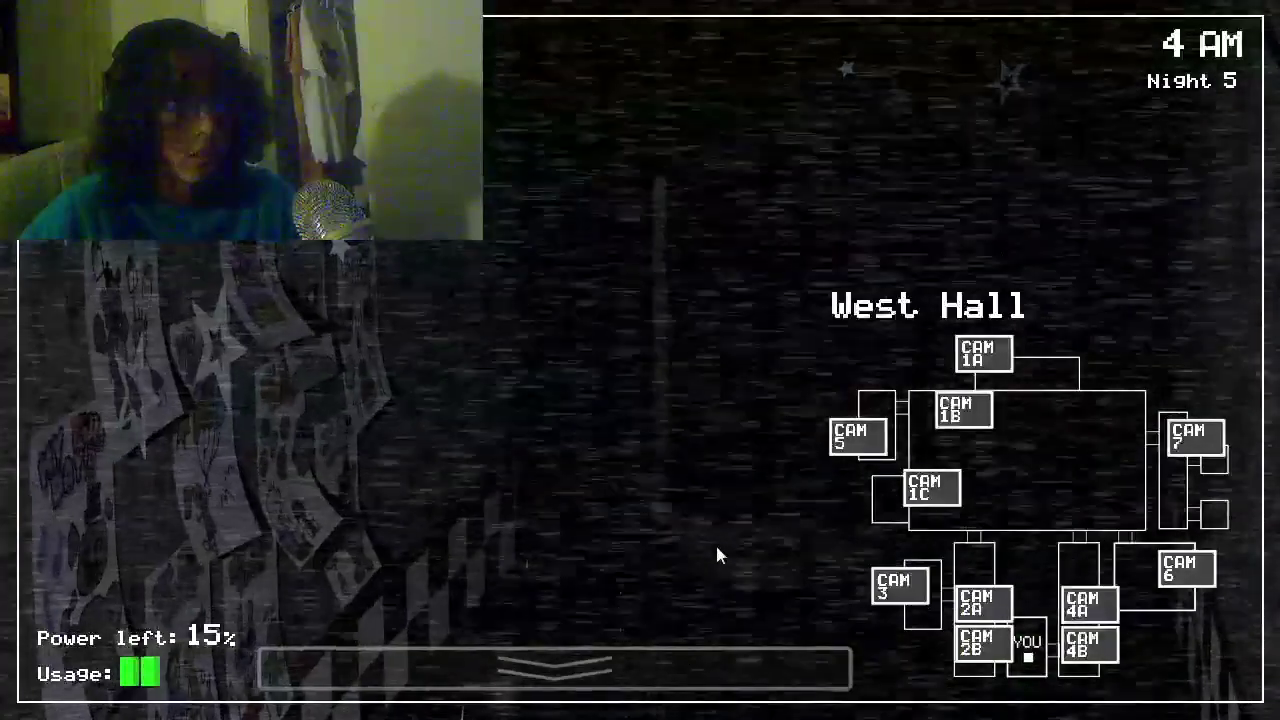
click(555, 668)
click(555, 668)
click(1088, 603)
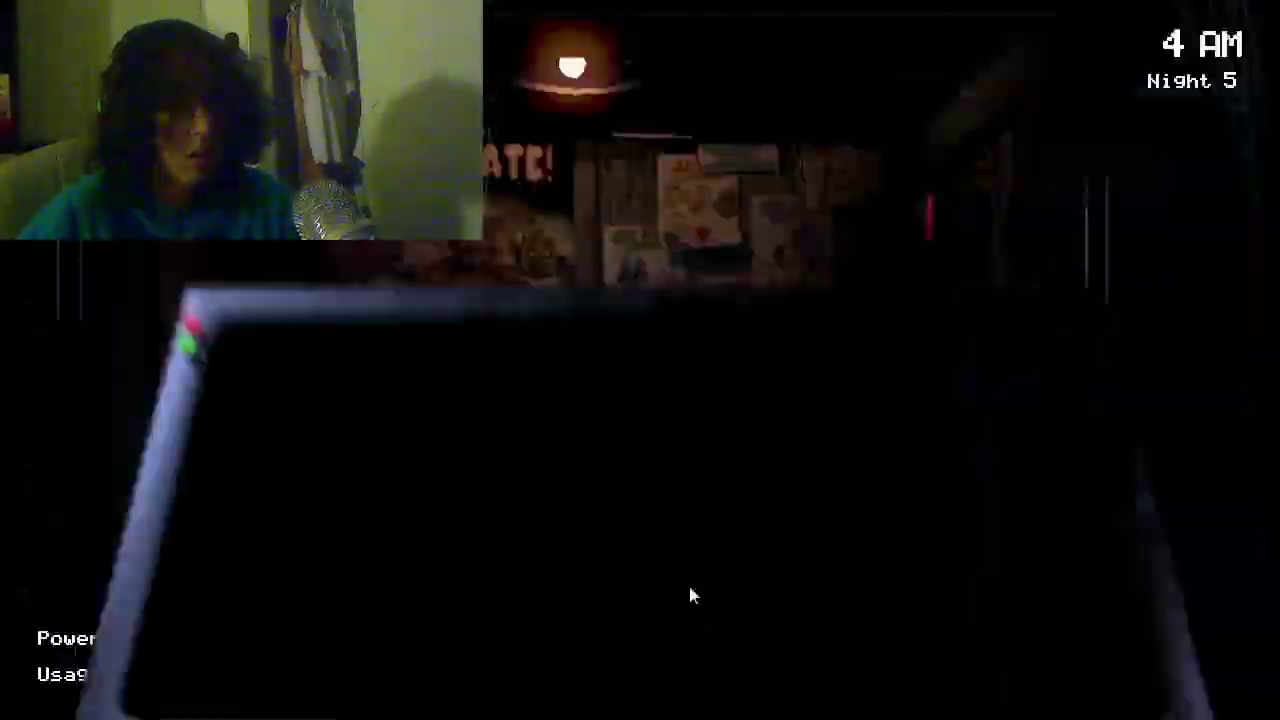
click(688, 650)
click(985, 640)
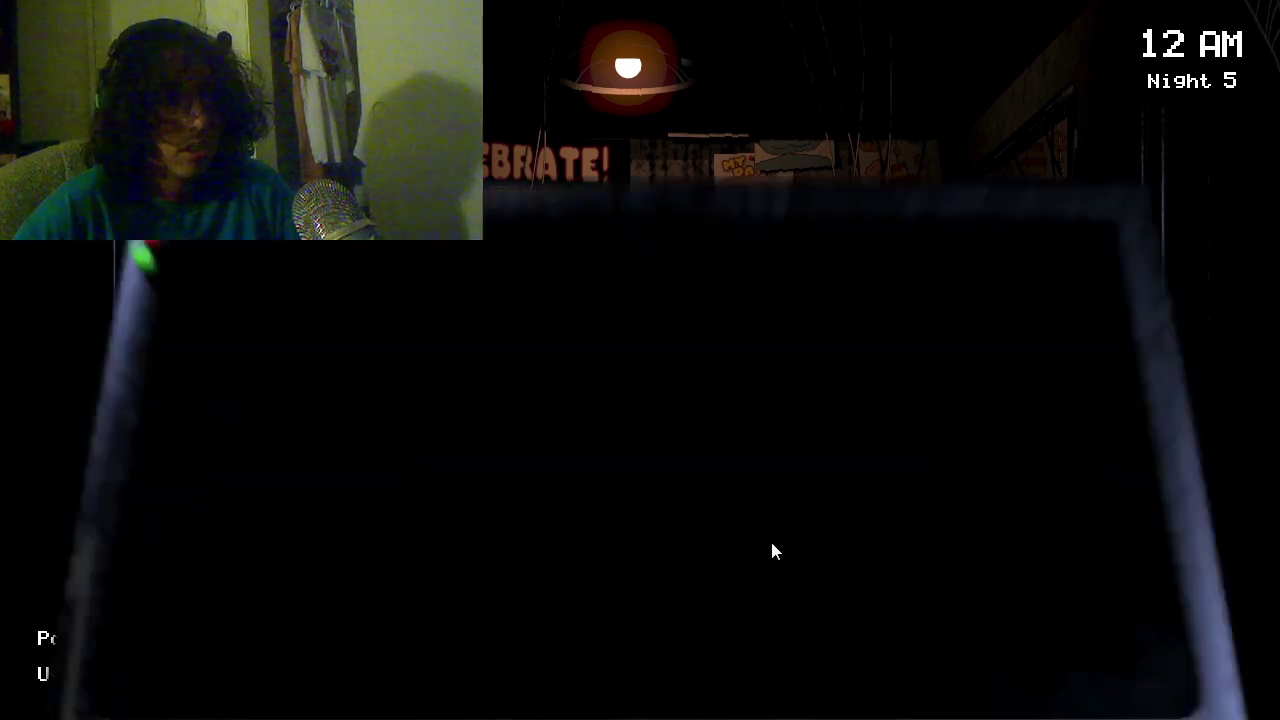
mouse_move(555, 667)
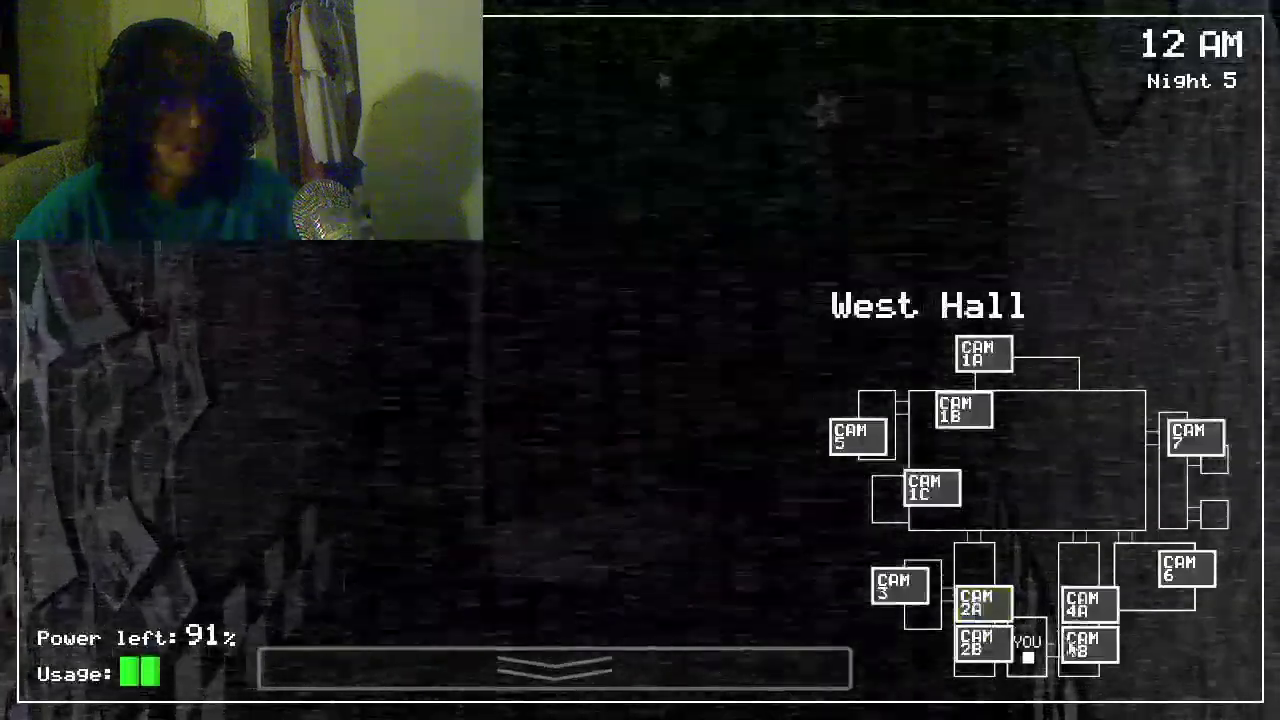
Step: Check the East Hall, E. Hall Corner, West Hall and W. Hall Corner cameras
click(1087, 604)
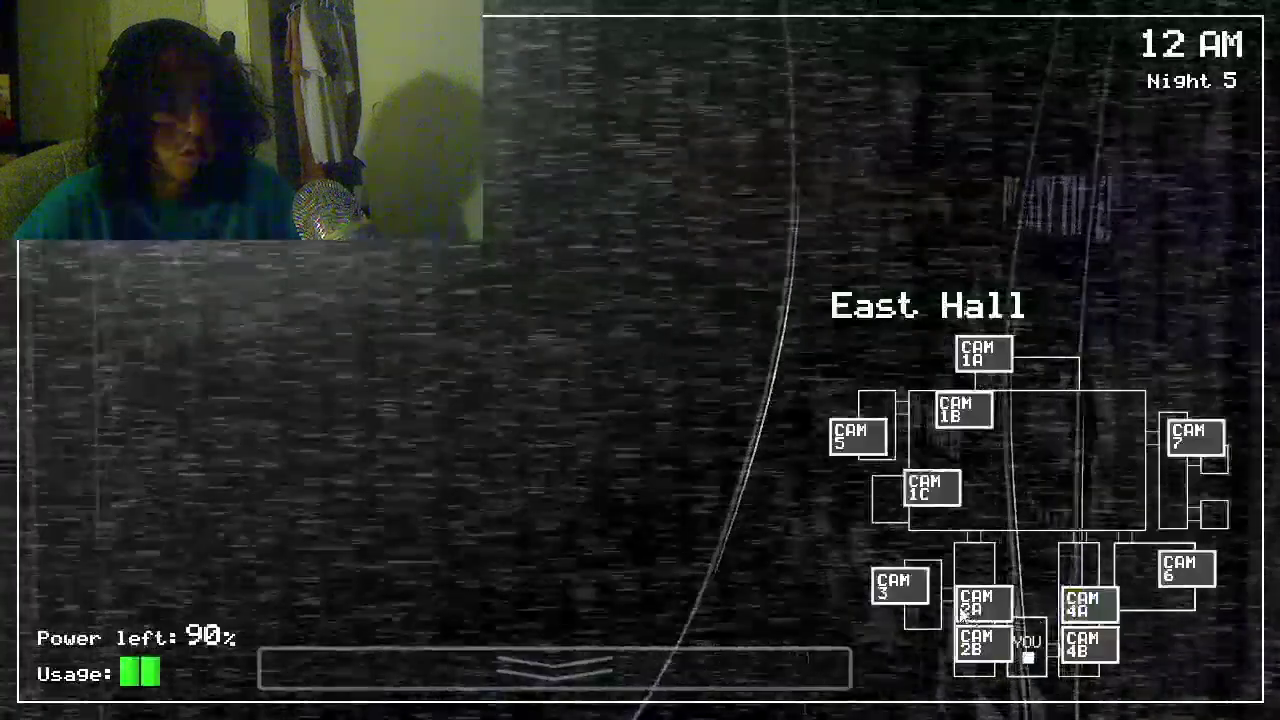
click(1087, 646)
click(983, 602)
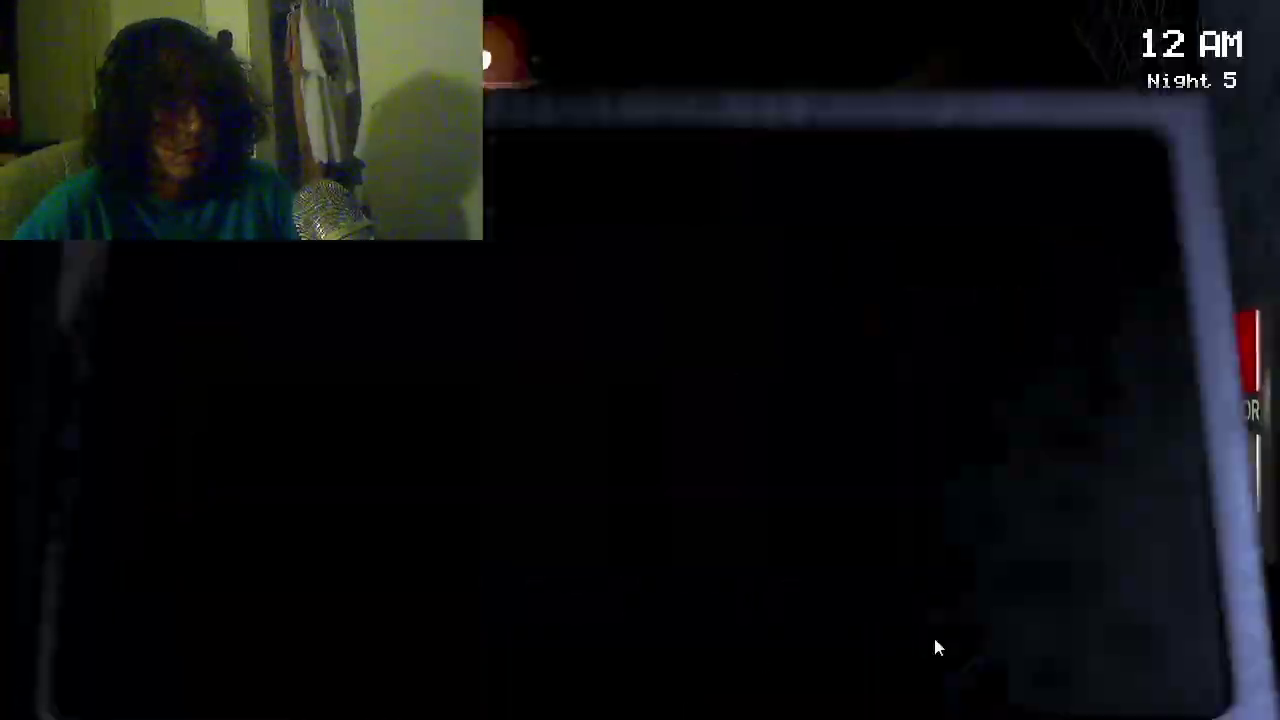
click(937, 647)
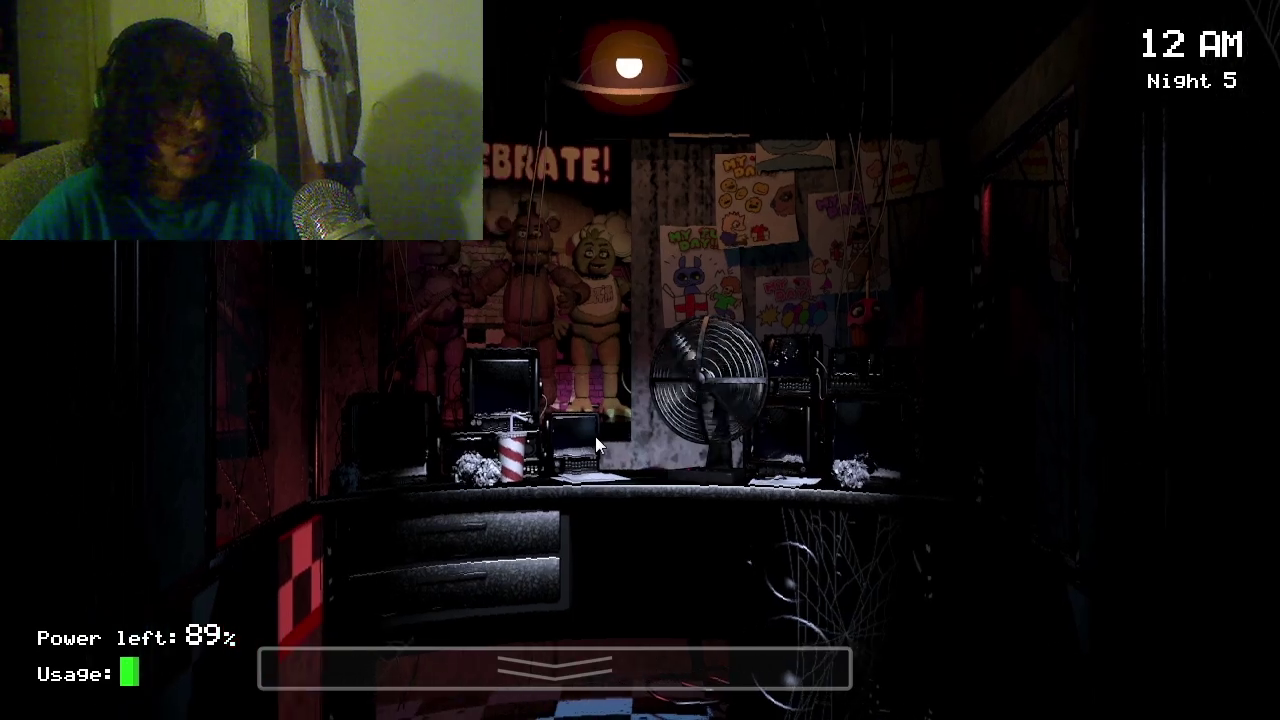
Step: Recheck East Hall and E. Hall Corner, then glance at the west halls before 1 AM
click(618, 665)
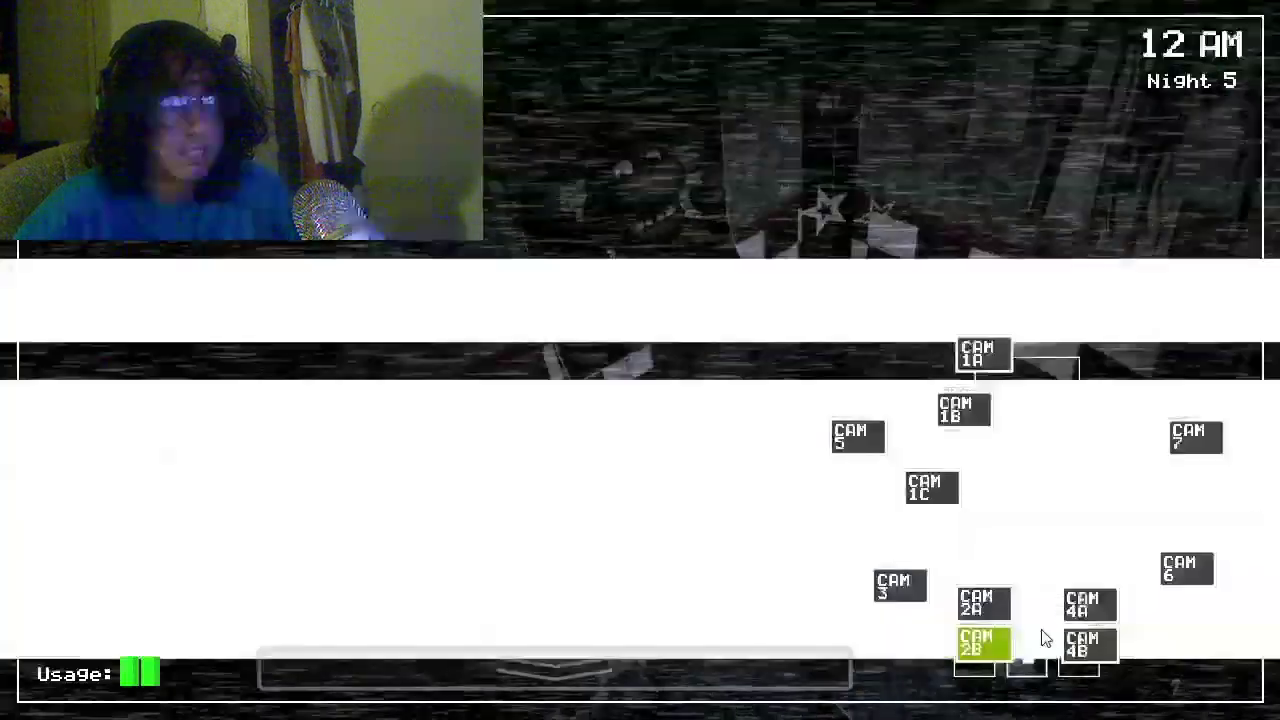
click(1088, 604)
click(1086, 645)
click(1086, 604)
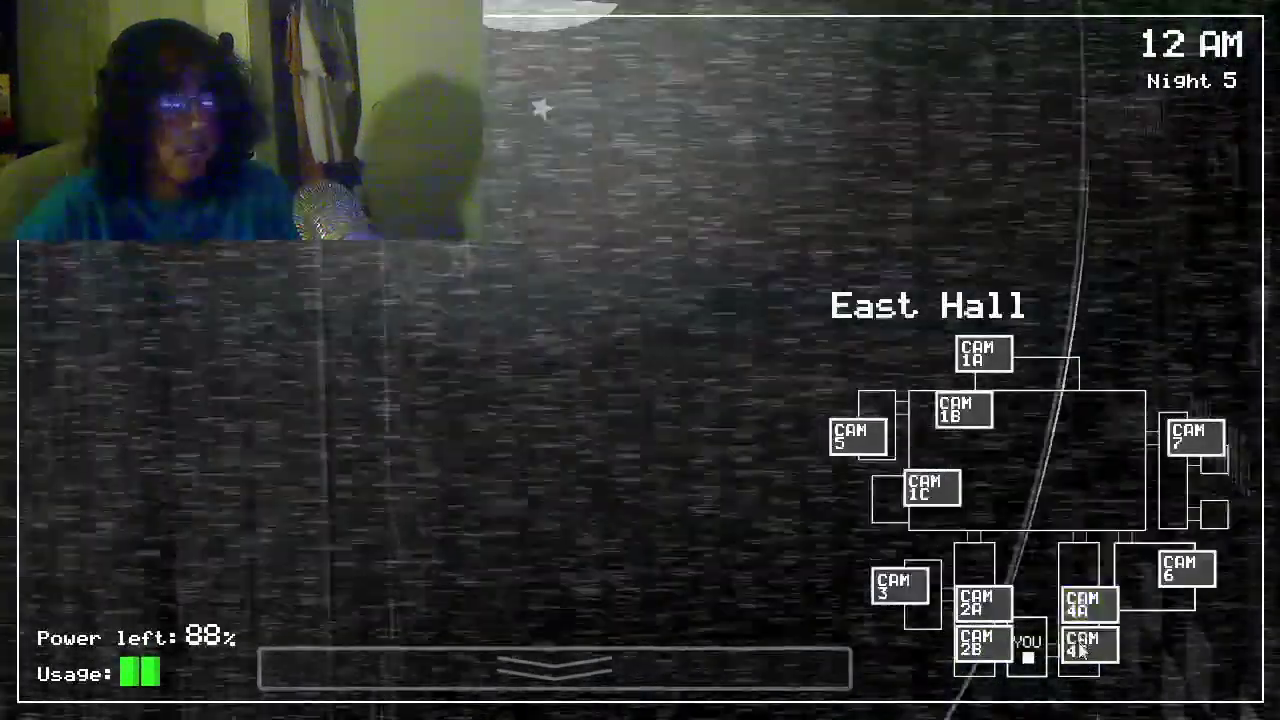
click(741, 600)
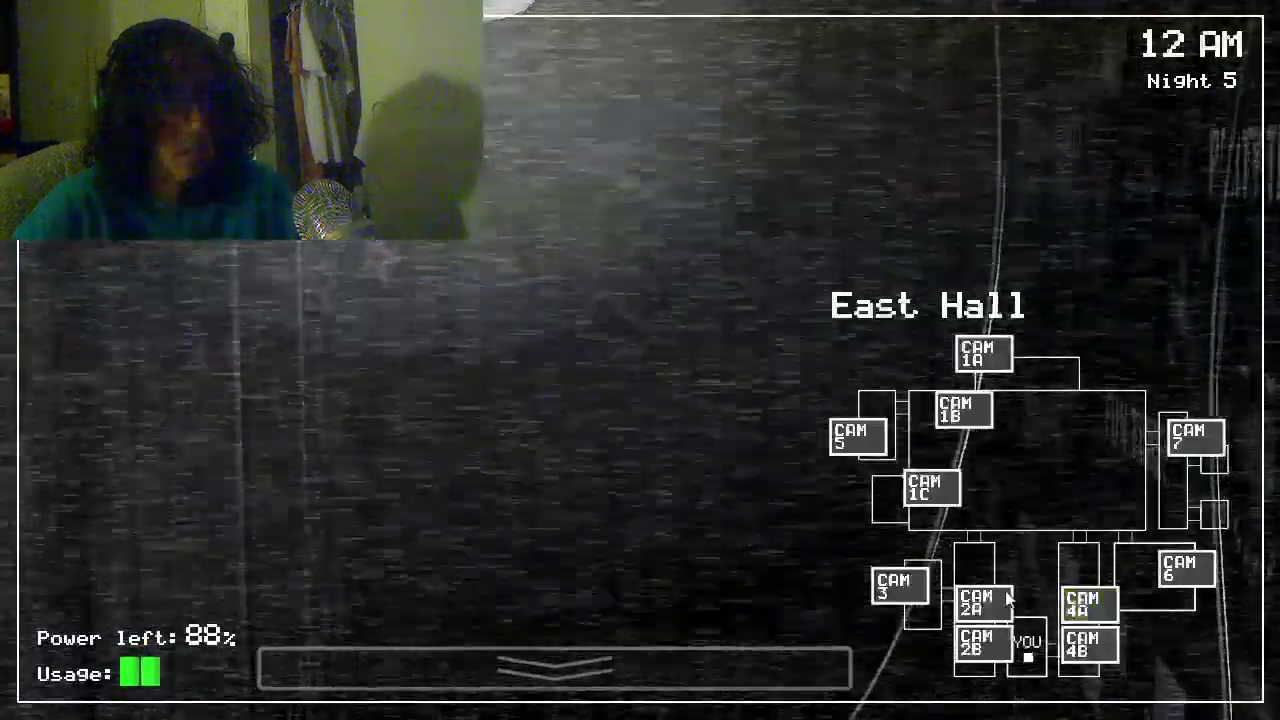
click(962, 613)
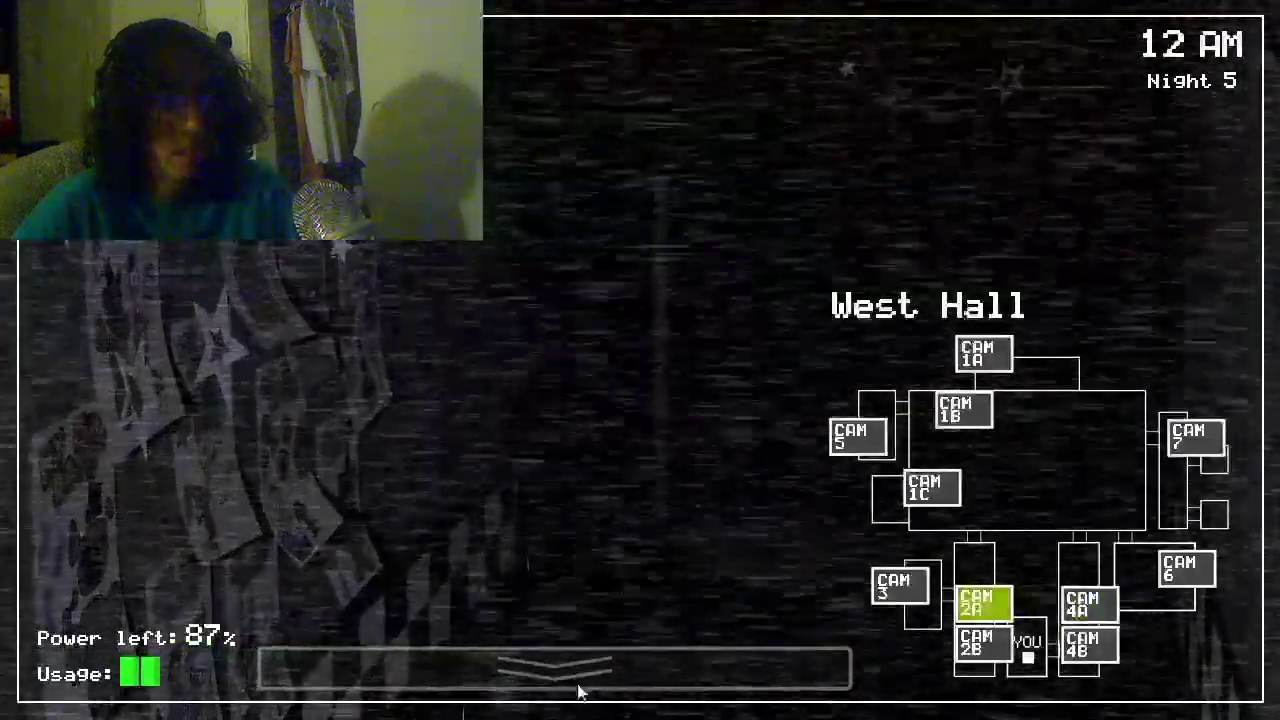
click(580, 680)
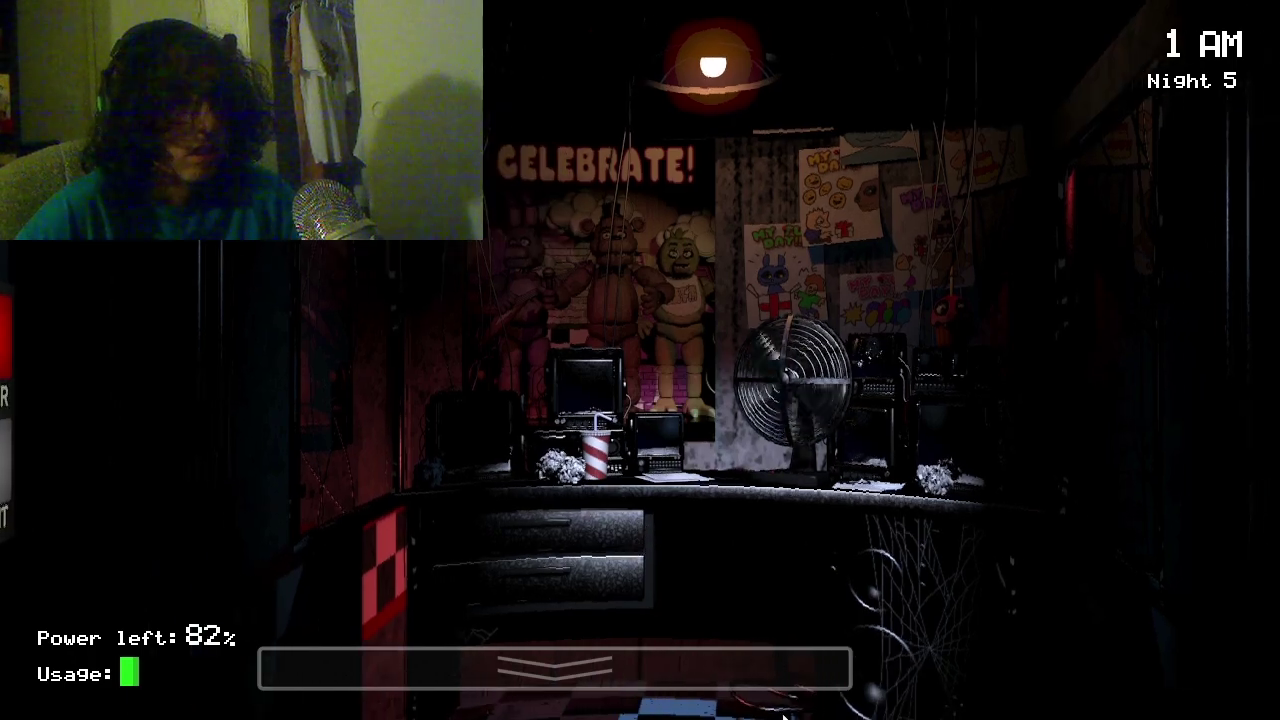
Step: Check E. Hall Corner, then sweep W. Hall Corner, West Hall, East Hall and West Hall again
click(1089, 603)
click(1087, 645)
click(470, 650)
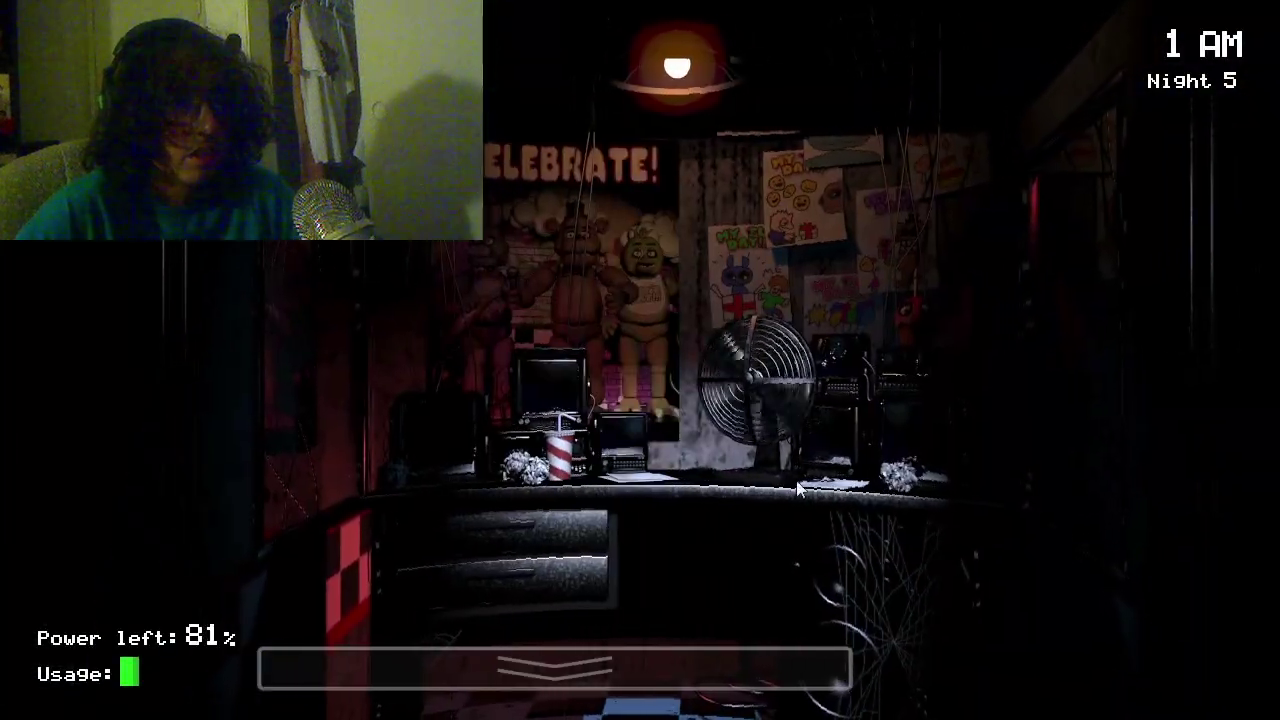
mouse_move(555, 668)
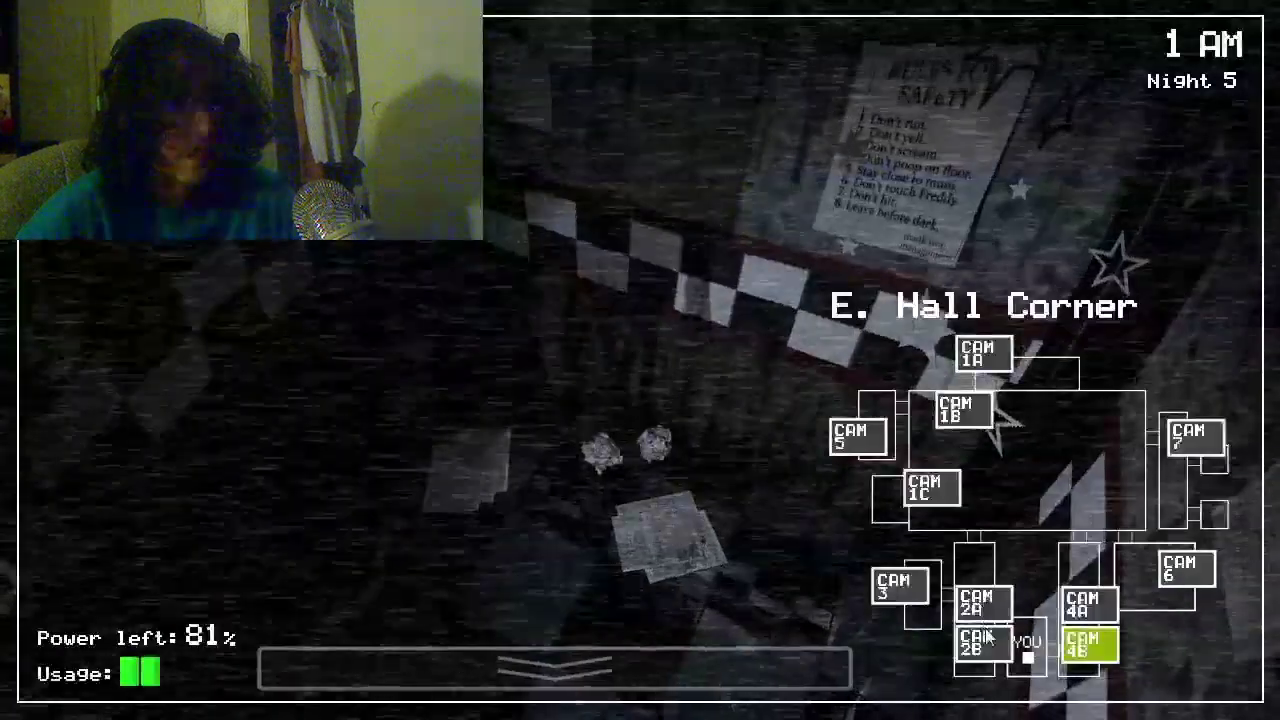
click(984, 645)
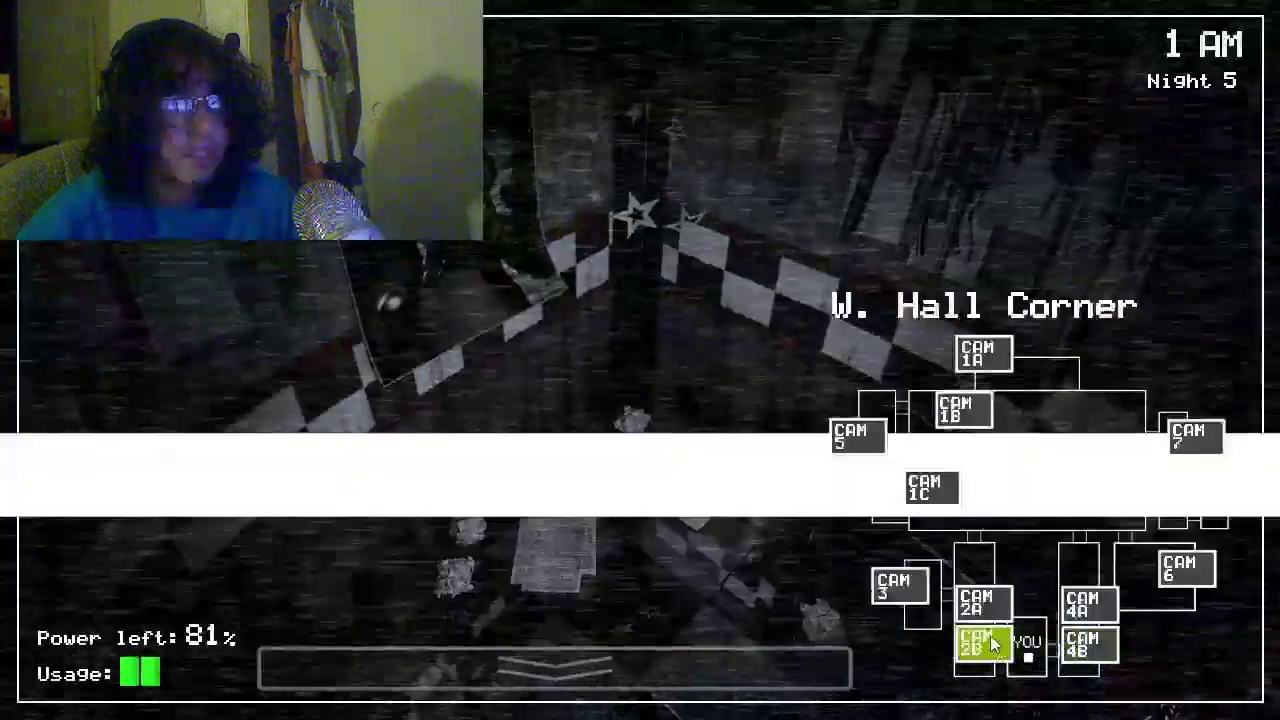
click(984, 603)
click(1088, 603)
click(1088, 645)
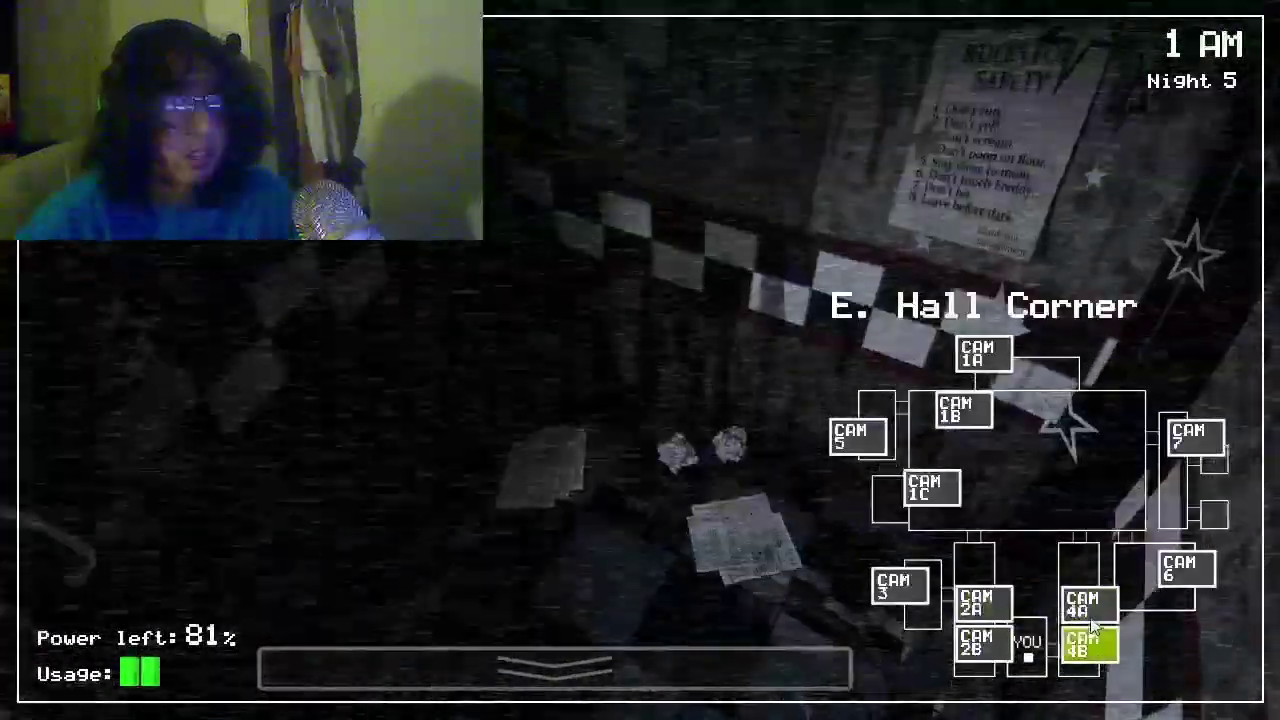
click(1088, 603)
click(729, 660)
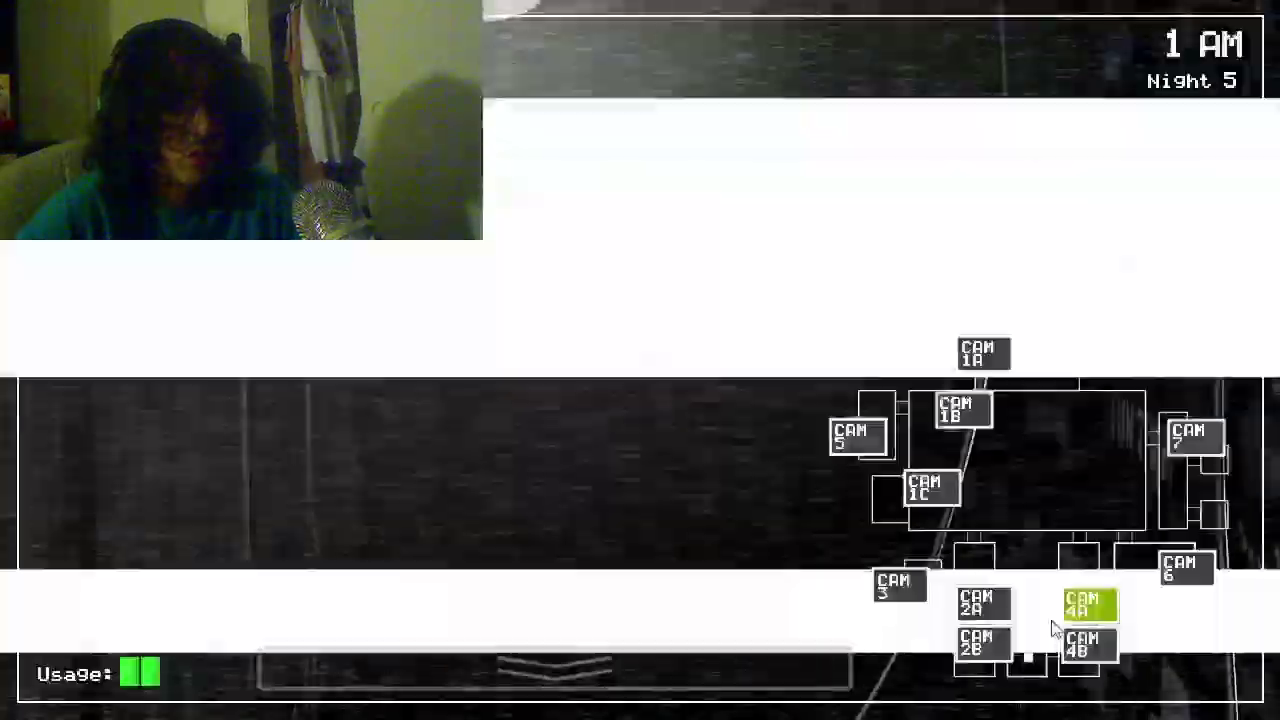
click(984, 603)
click(560, 668)
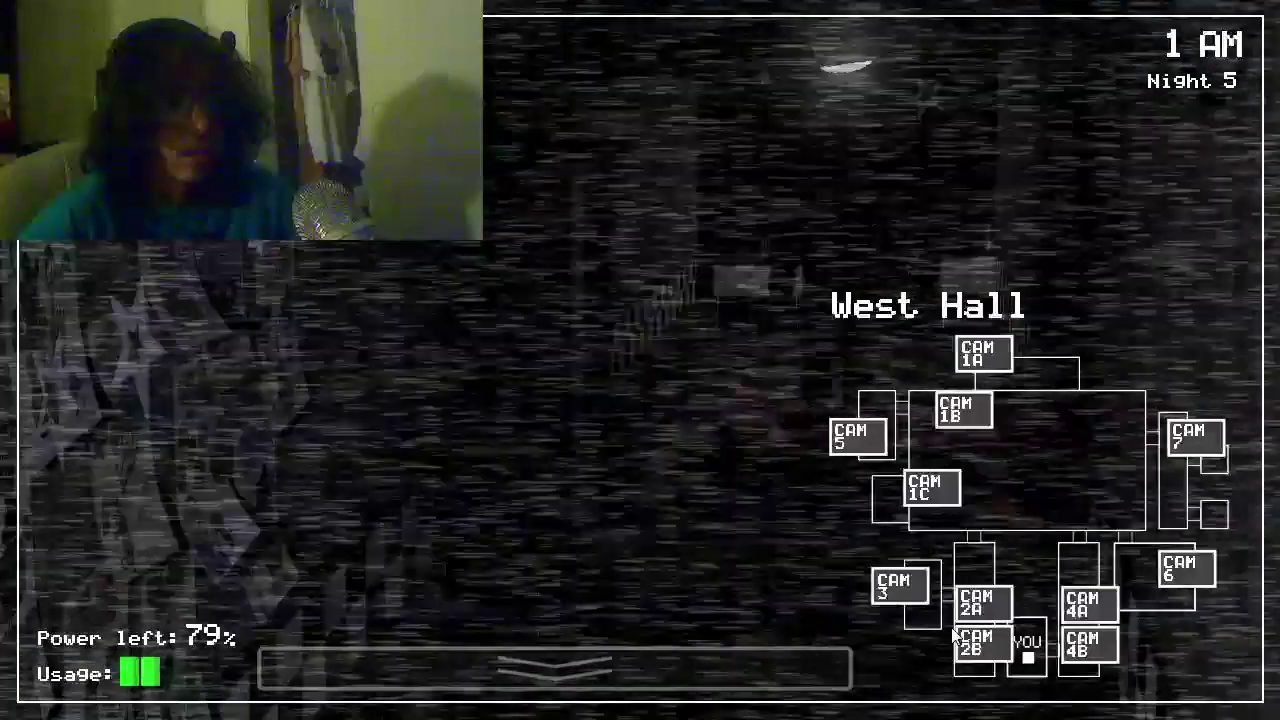
Step: Make quick passes over the E. Hall Corner, East Hall and W. Hall Corner feeds
mouse_move(555, 668)
click(986, 651)
click(1088, 645)
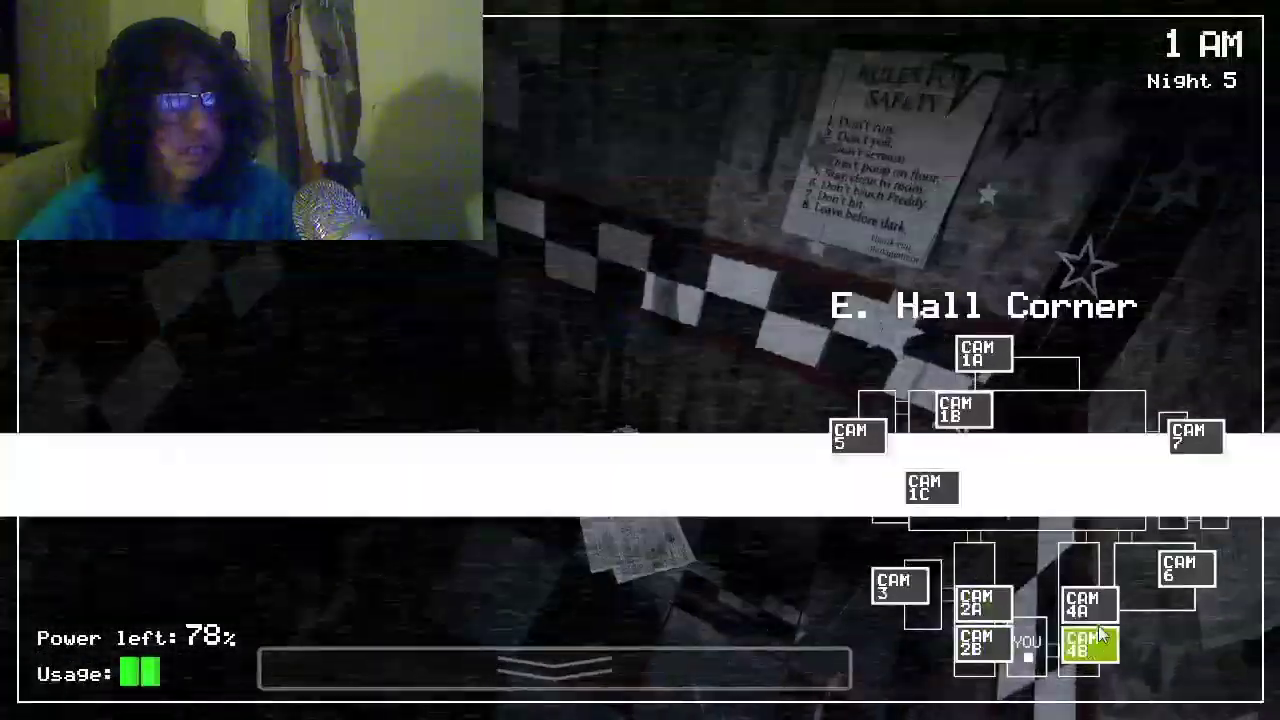
click(1085, 602)
click(978, 602)
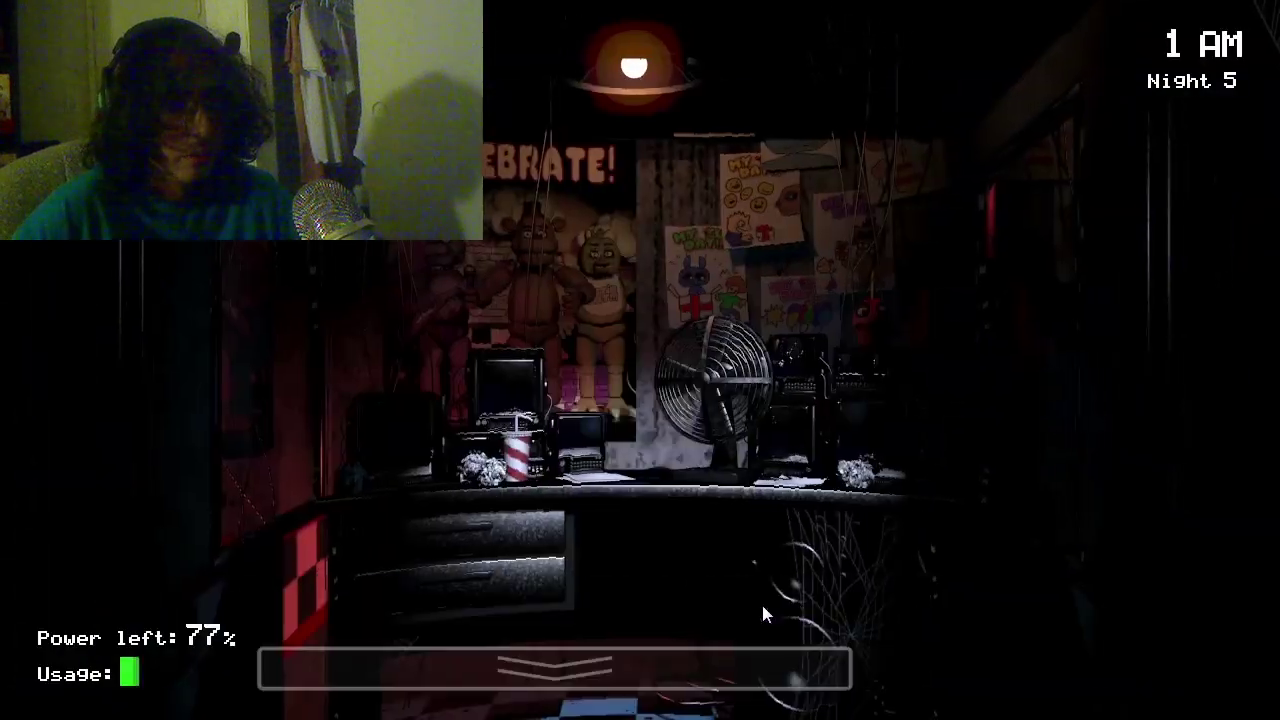
mouse_move(555, 668)
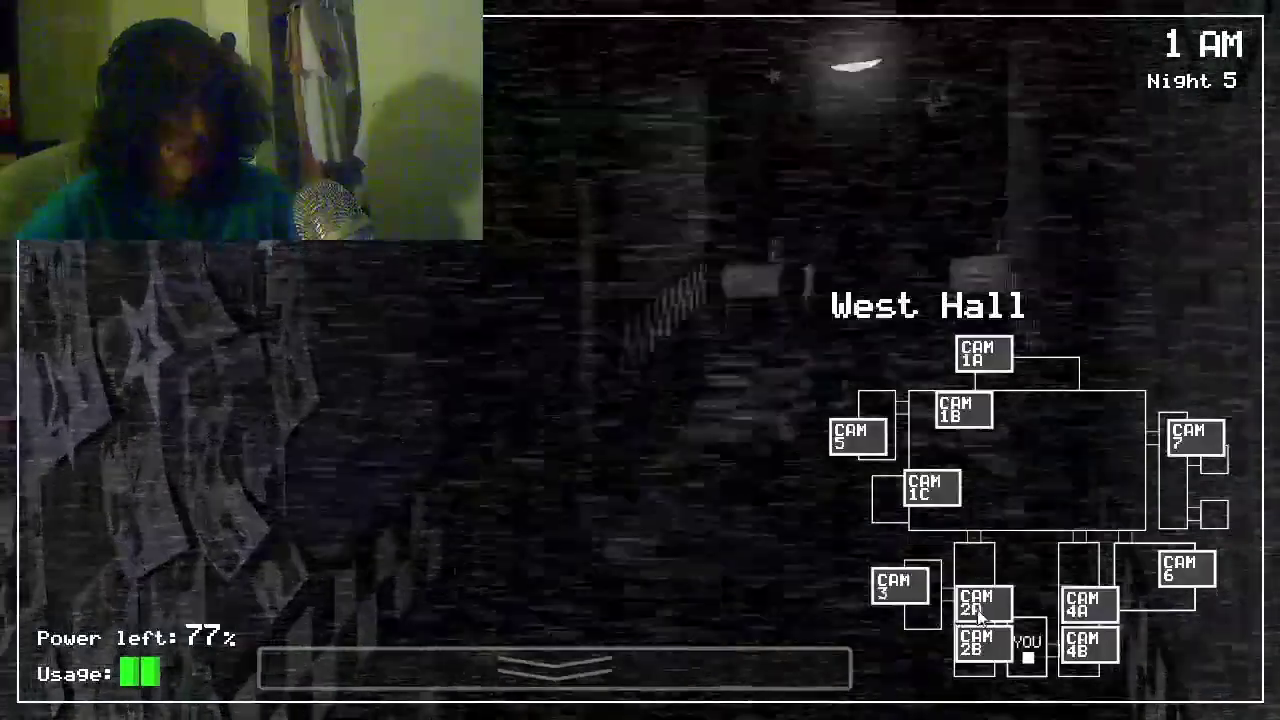
click(983, 645)
click(1087, 645)
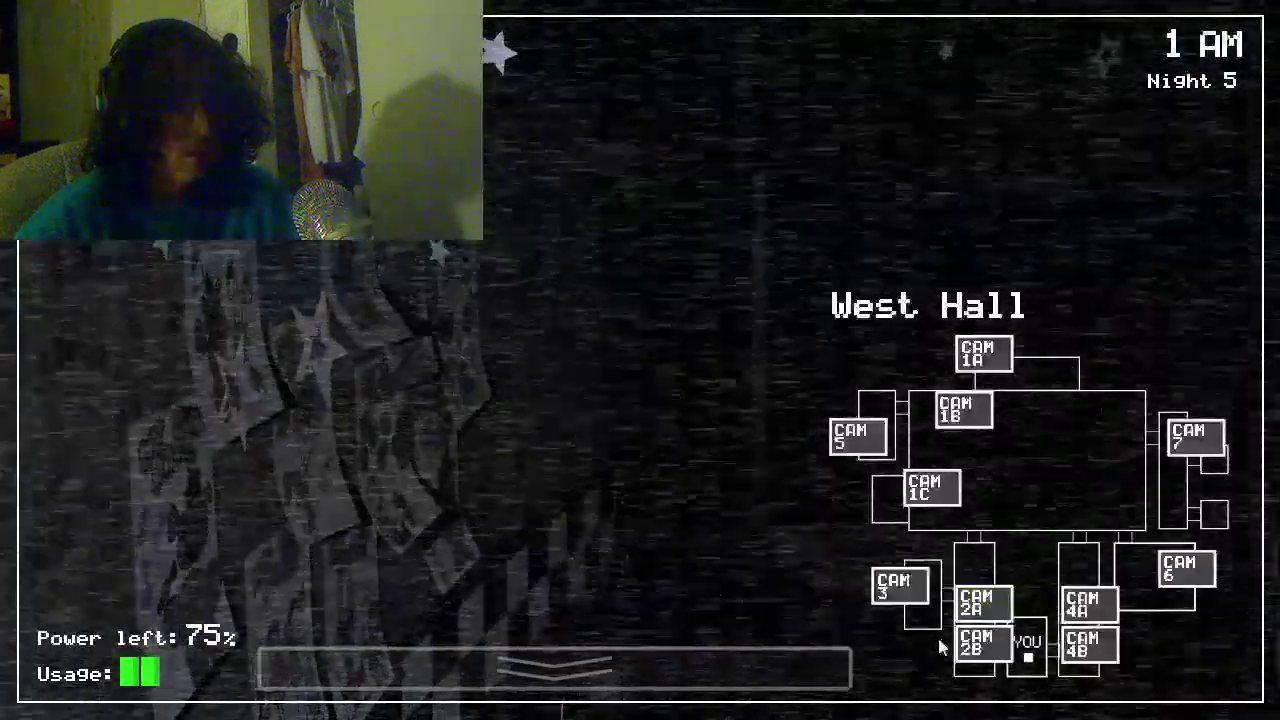
click(983, 643)
click(1086, 648)
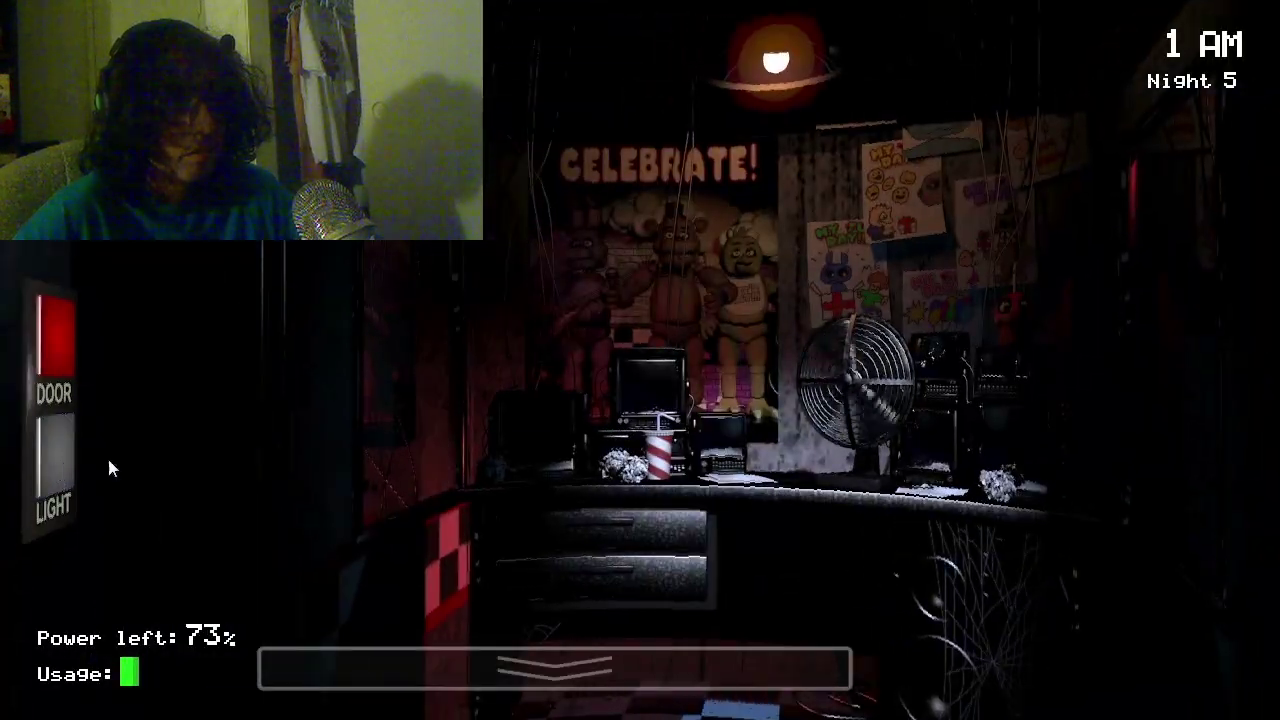
Step: Flash the left doorway light three times to check for Bonnie
click(32, 453)
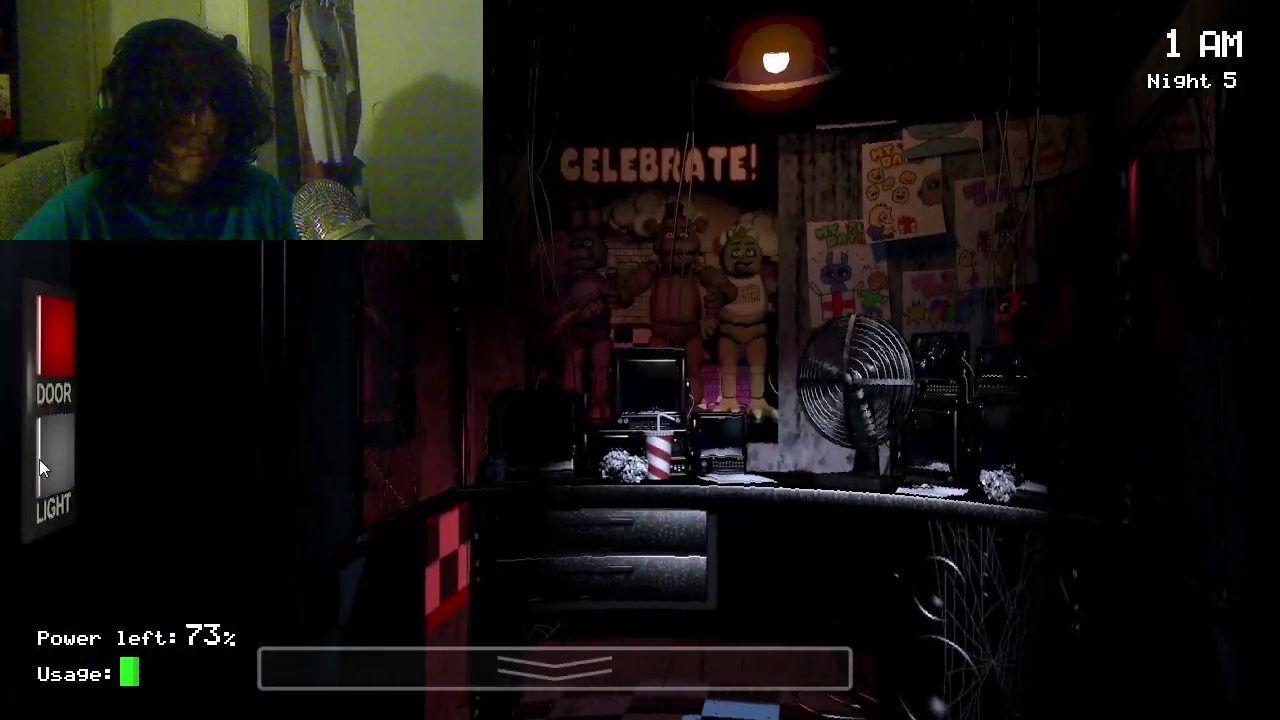
click(68, 460)
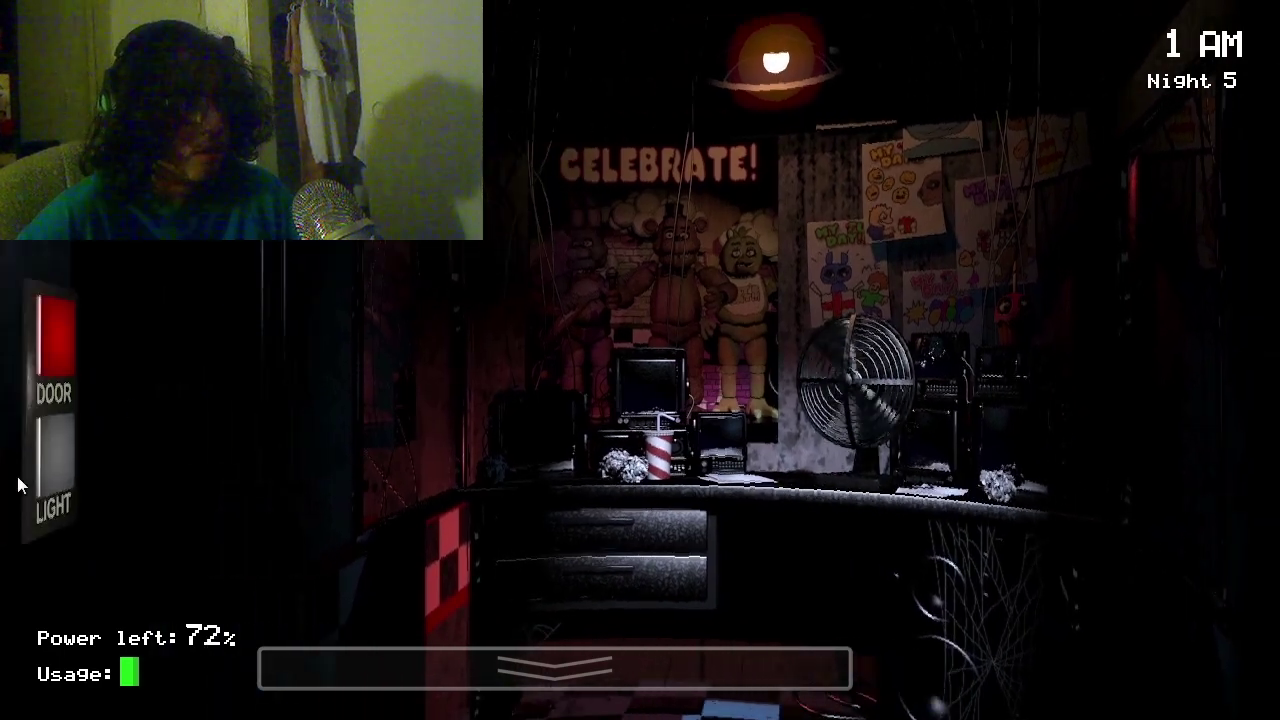
click(55, 470)
click(55, 470)
mouse_move(555, 668)
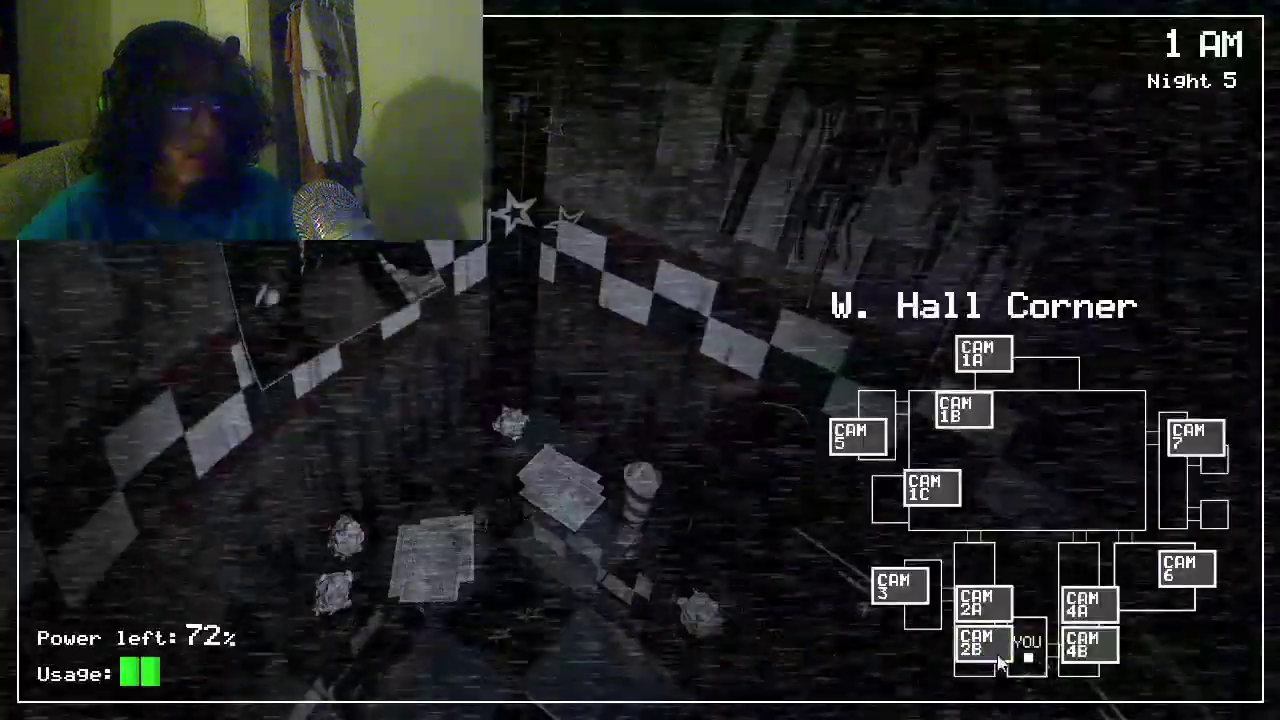
Step: Sweep the East Hall and West Hall feeds twice as the clock reaches 2 AM
click(1040, 610)
click(982, 605)
click(1085, 600)
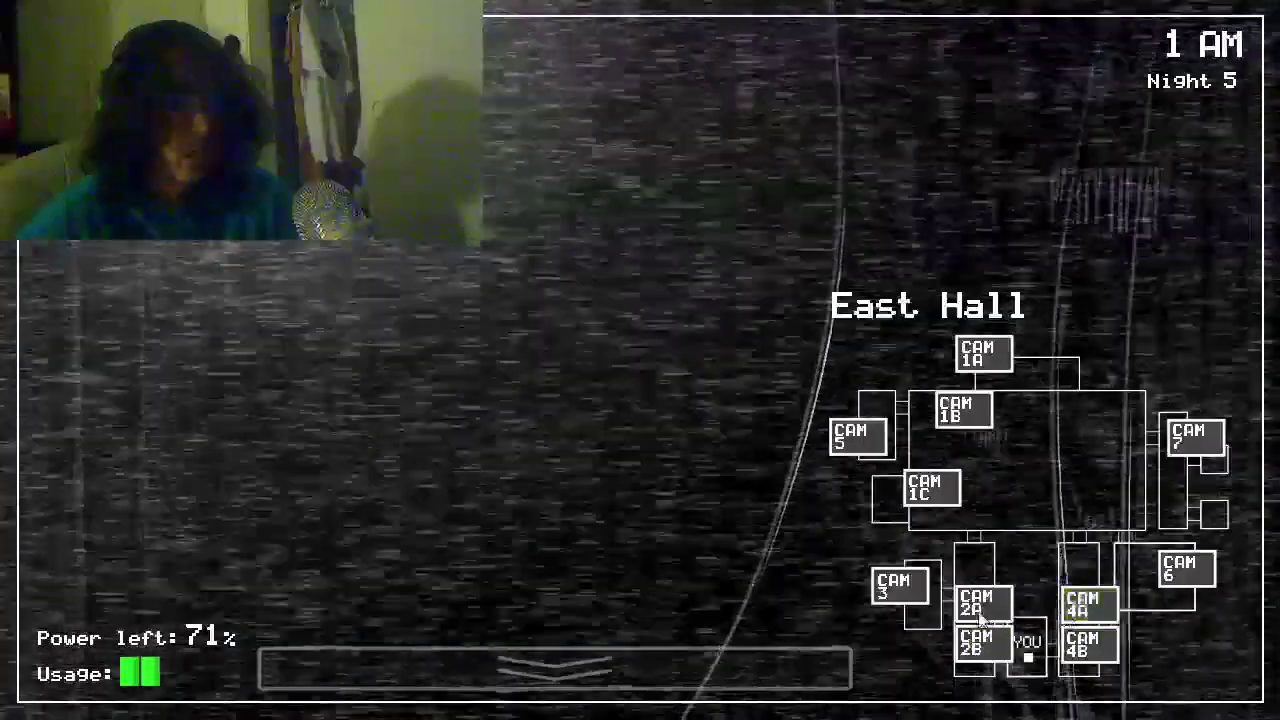
click(982, 600)
click(588, 665)
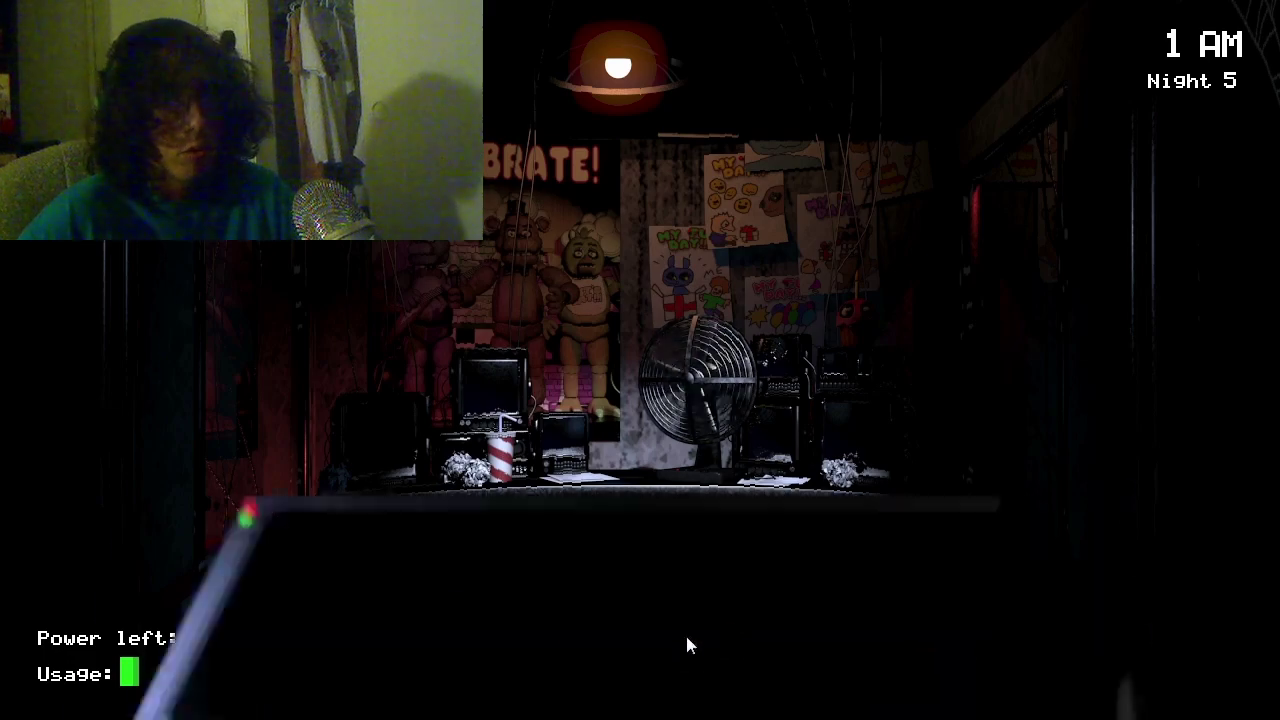
click(685, 660)
click(1085, 645)
click(1100, 678)
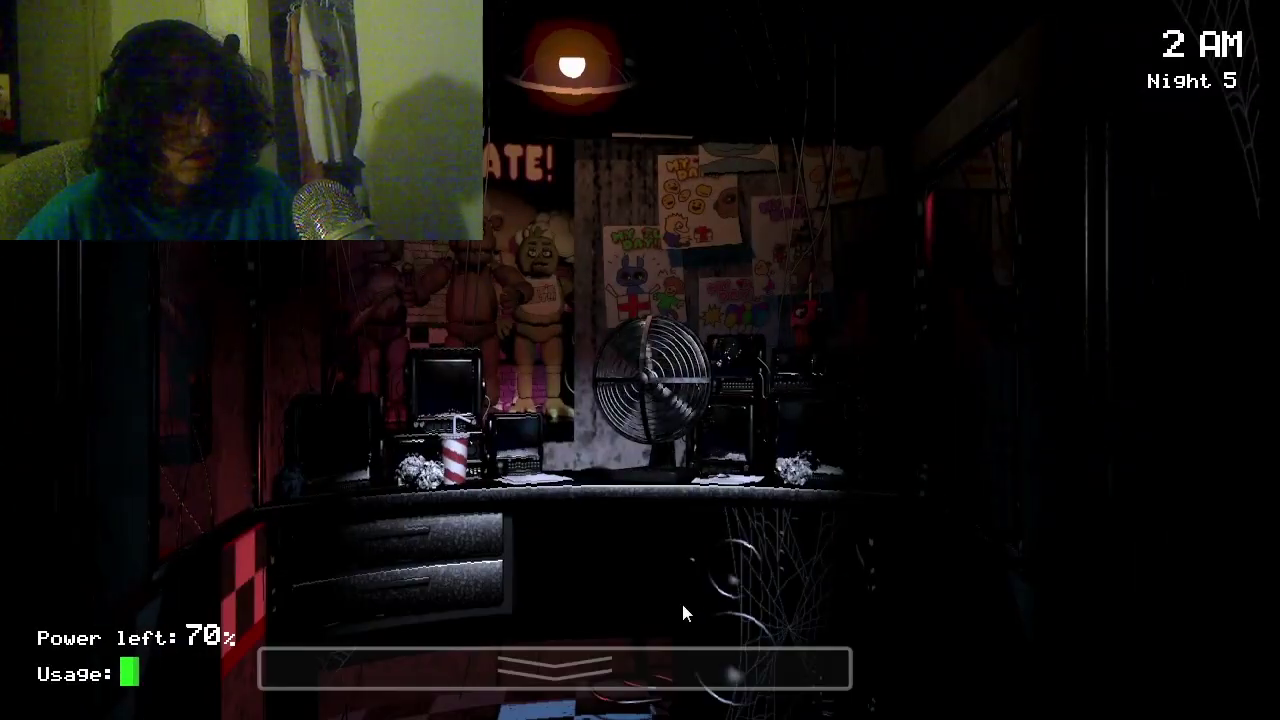
Step: Cycle through the hall corner, West Hall and East Hall feeds, then return to the office
click(686, 660)
click(985, 648)
mouse_move(555, 668)
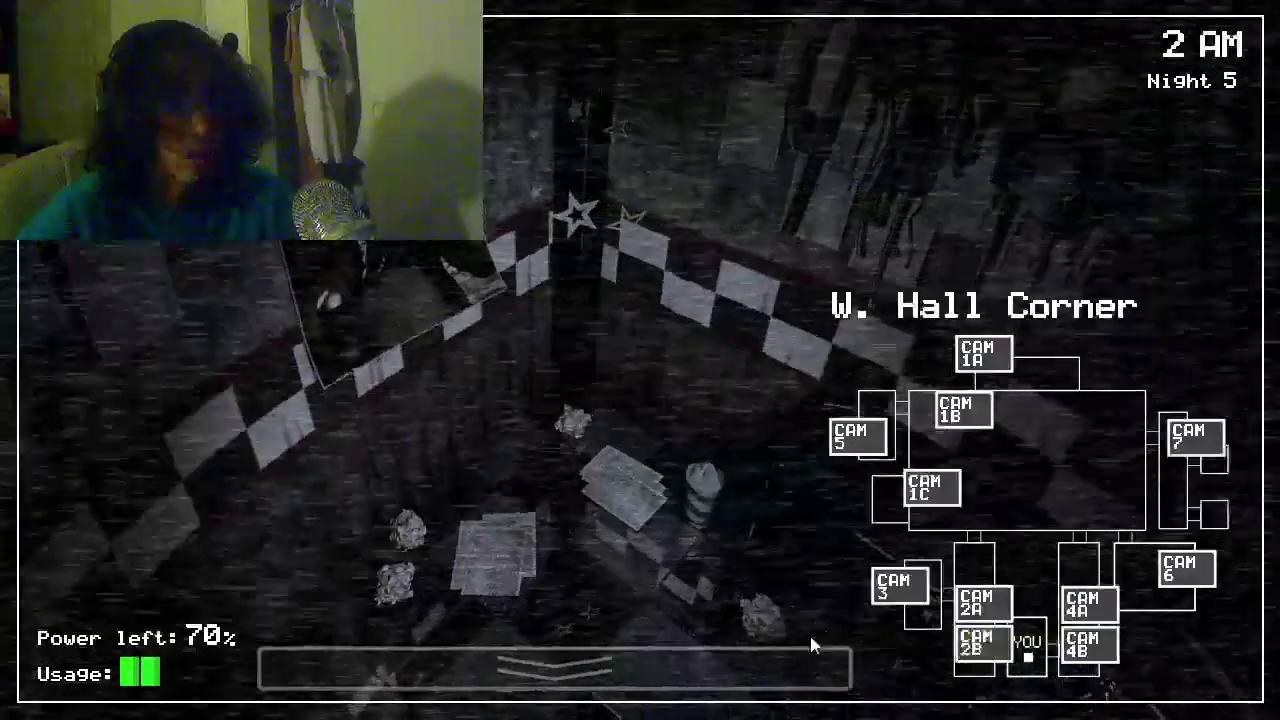
click(809, 632)
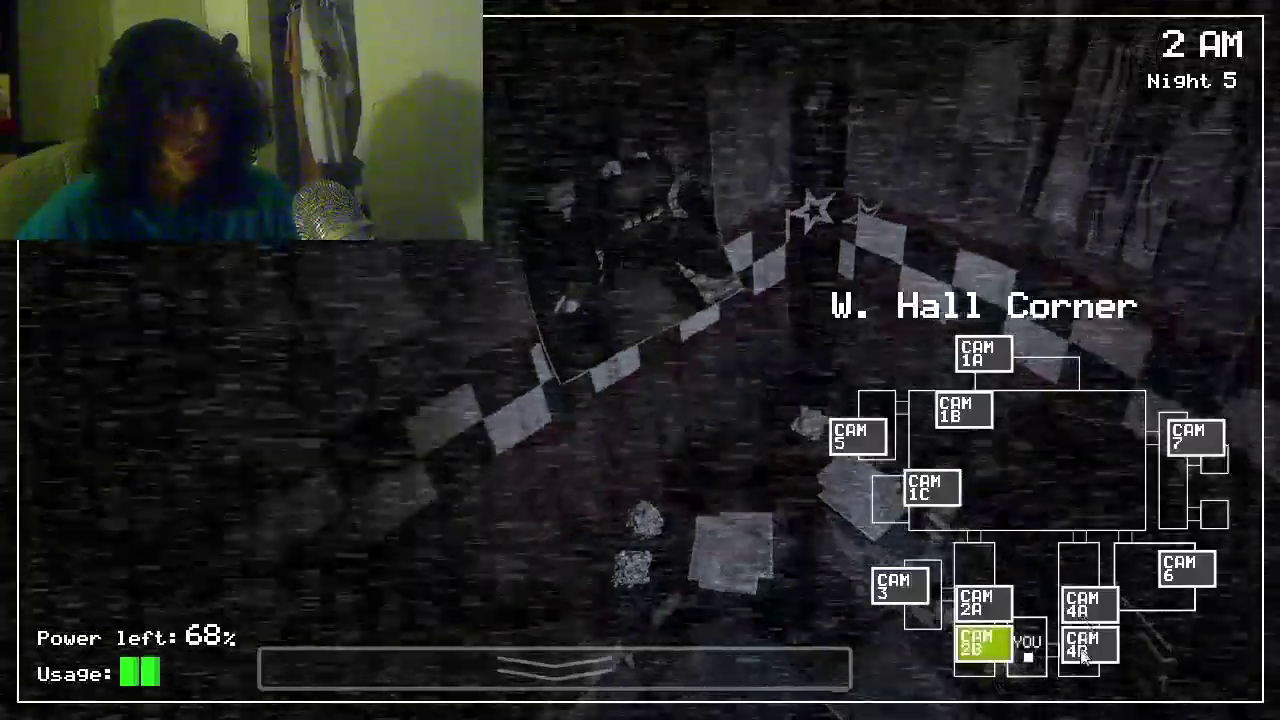
click(1086, 645)
click(1086, 603)
click(982, 600)
click(982, 643)
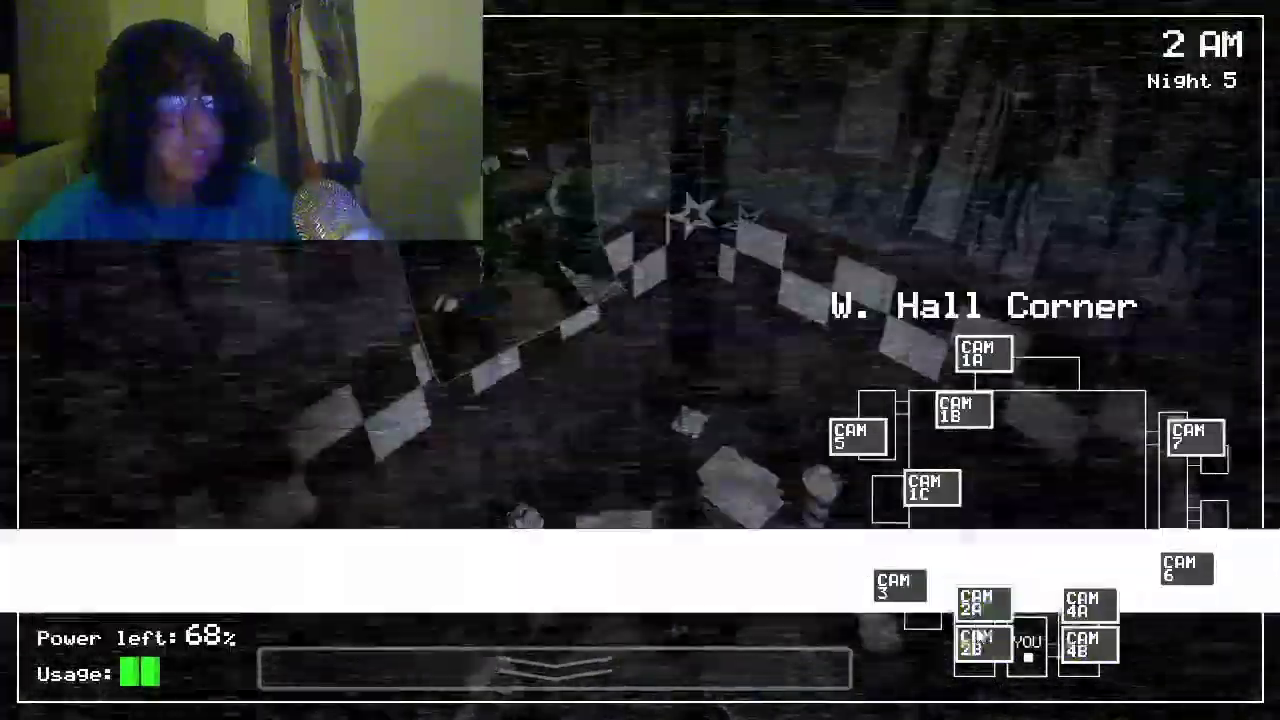
click(982, 600)
click(1086, 603)
click(518, 611)
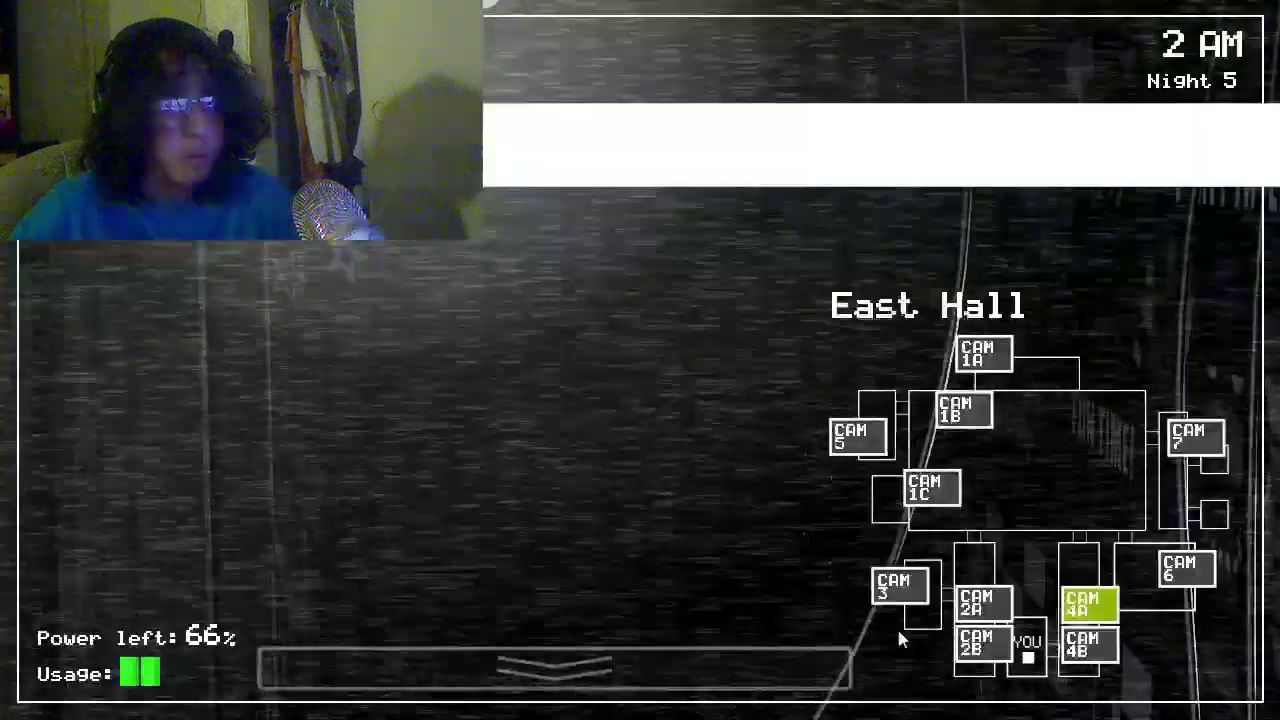
Step: Recheck the E. and W. Hall Corner feeds and both halls before lowering the monitor
click(1088, 645)
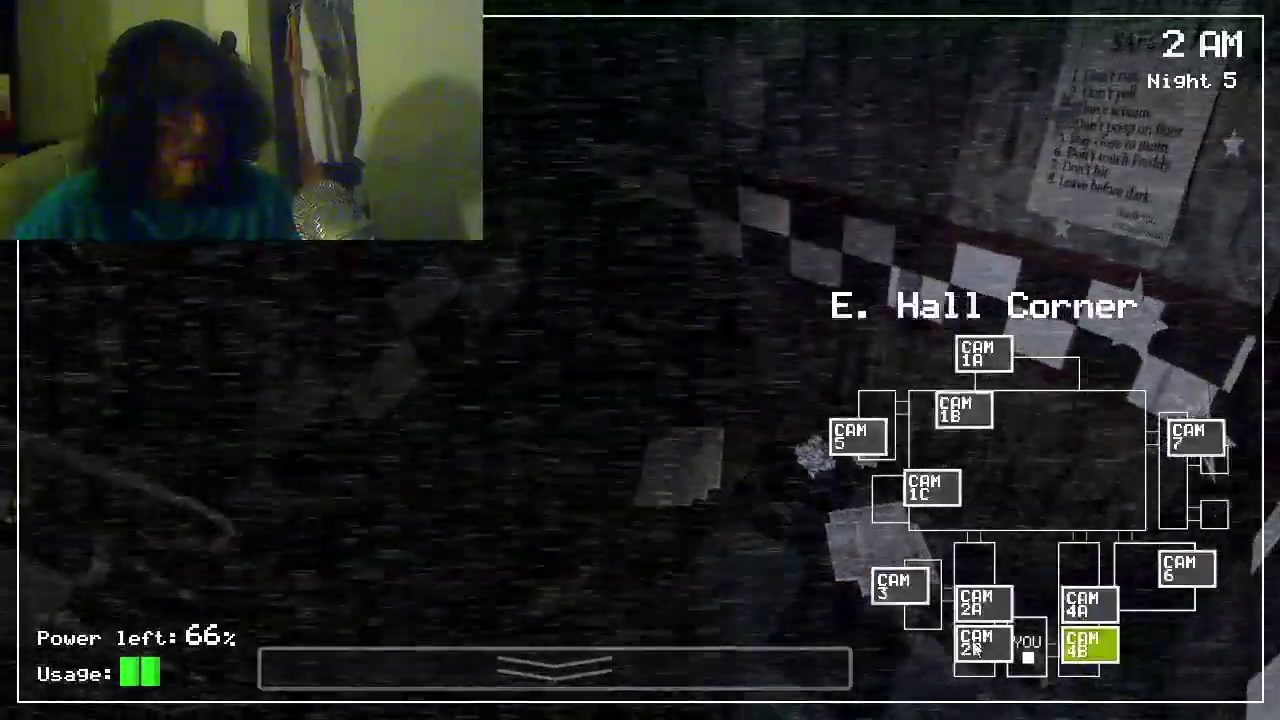
click(975, 648)
click(975, 602)
click(1086, 646)
click(1082, 602)
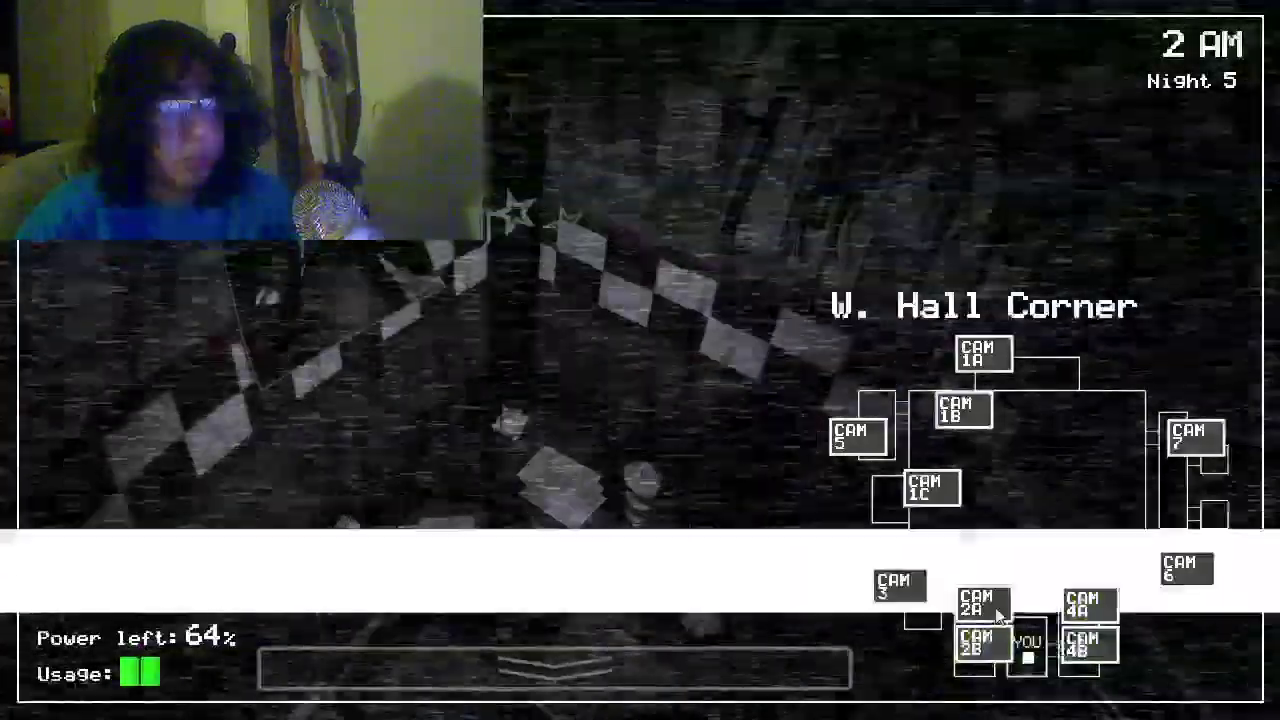
click(984, 603)
click(1088, 603)
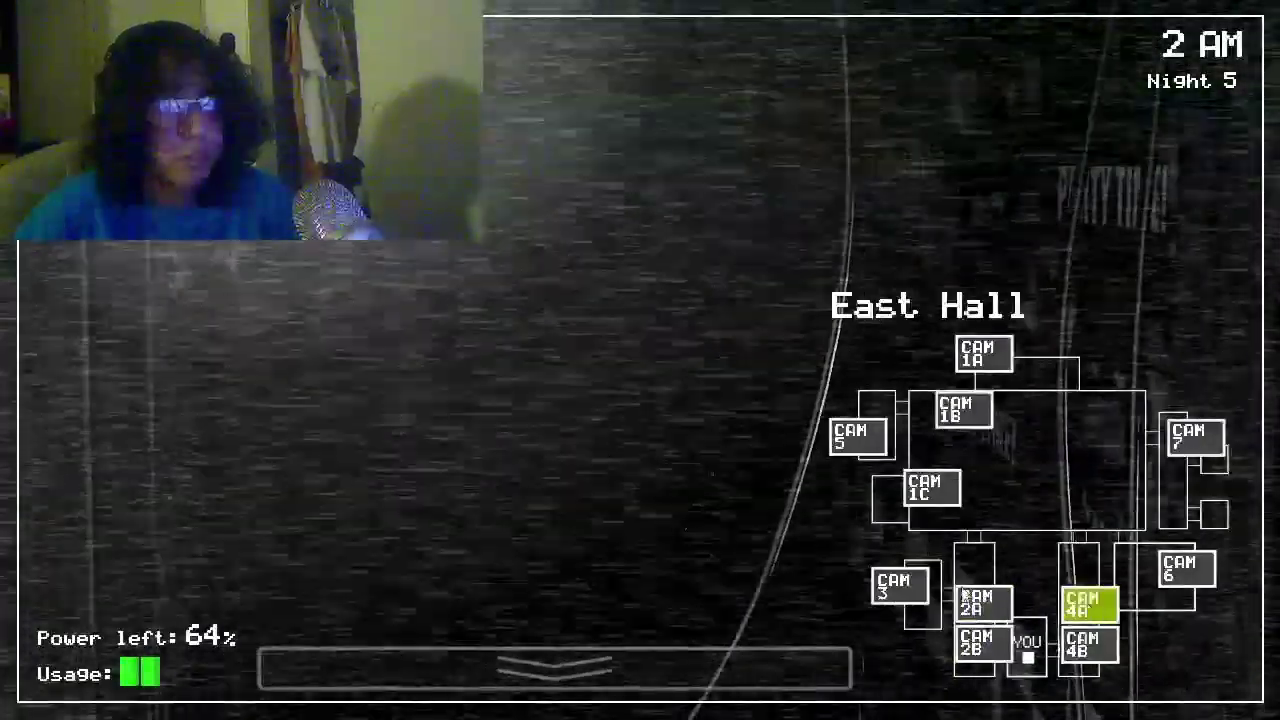
click(629, 672)
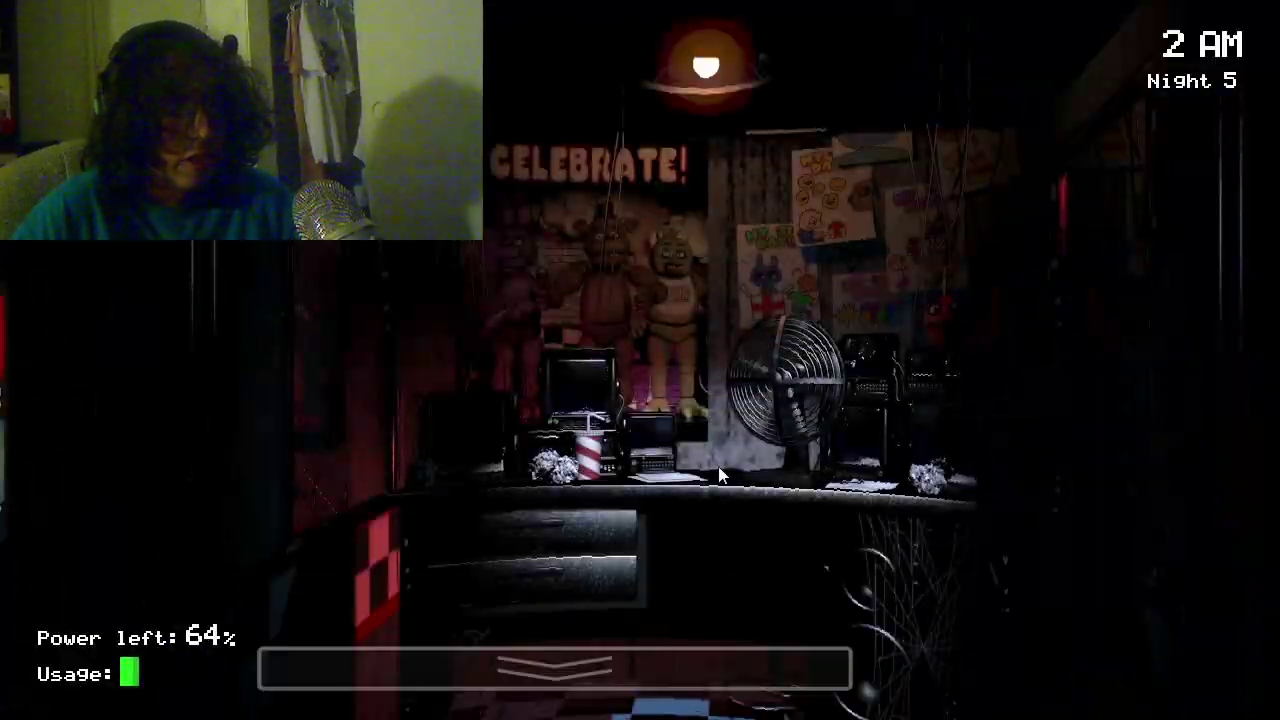
Step: Take a quick look at West Hall and East Hall, then return to the office
click(629, 672)
click(984, 603)
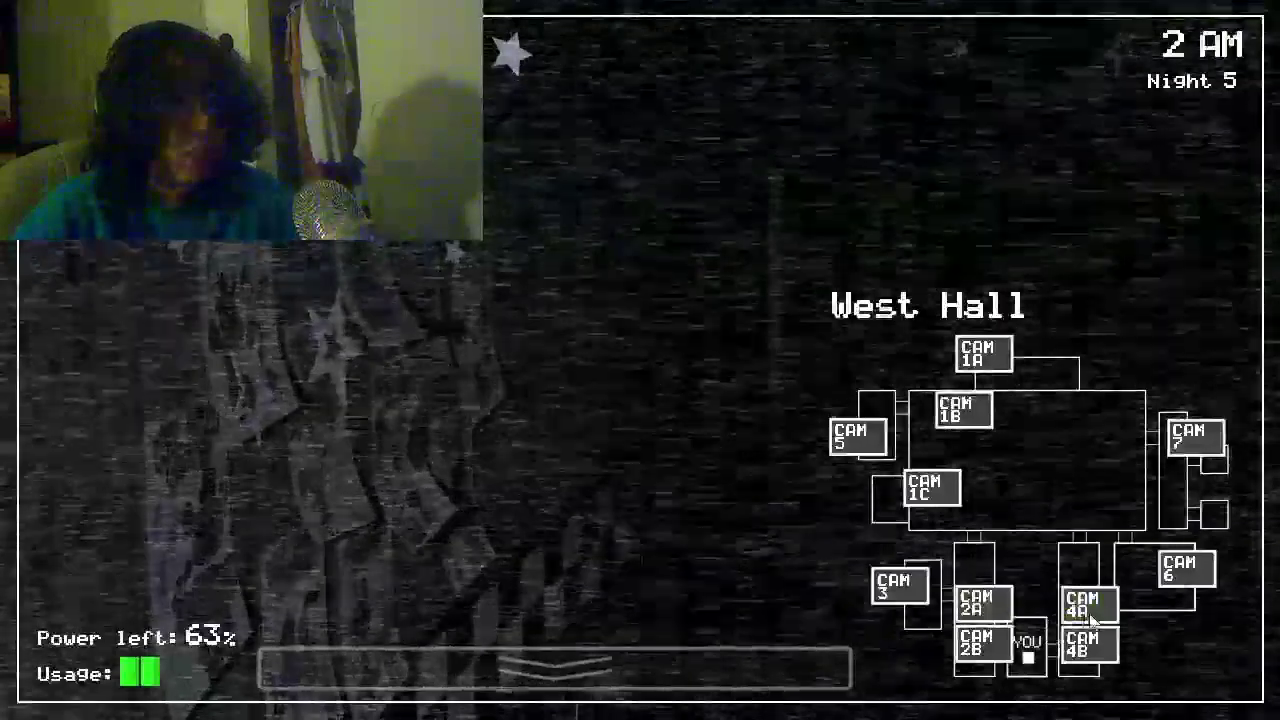
click(1088, 603)
click(555, 672)
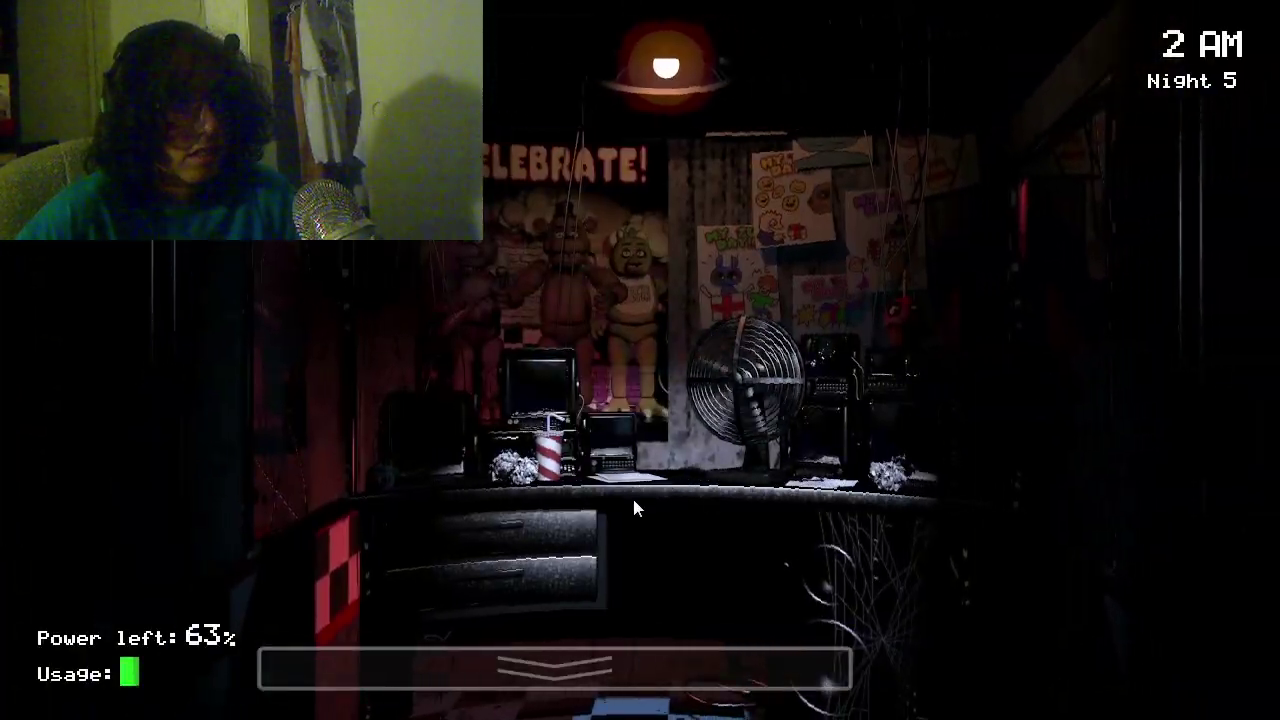
Step: Check both hall corners and West Hall, glance at the office, then view East Hall
click(632, 672)
click(984, 641)
click(1086, 645)
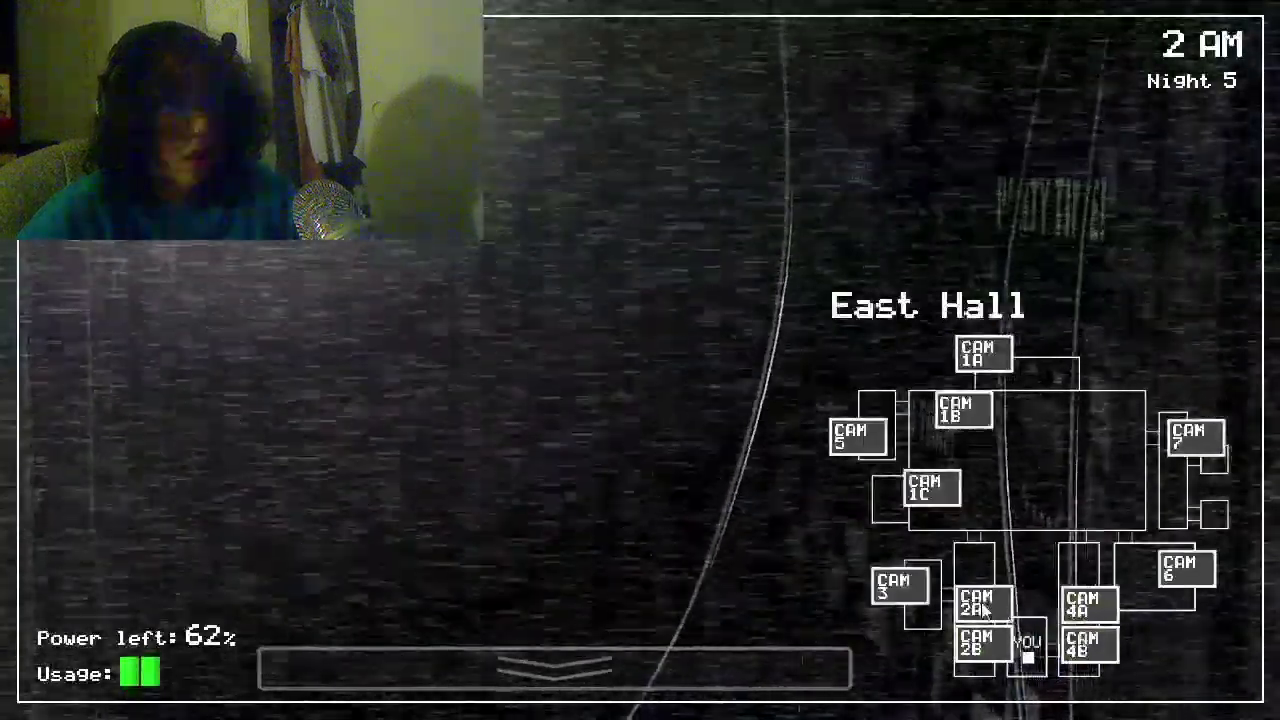
click(975, 603)
click(640, 670)
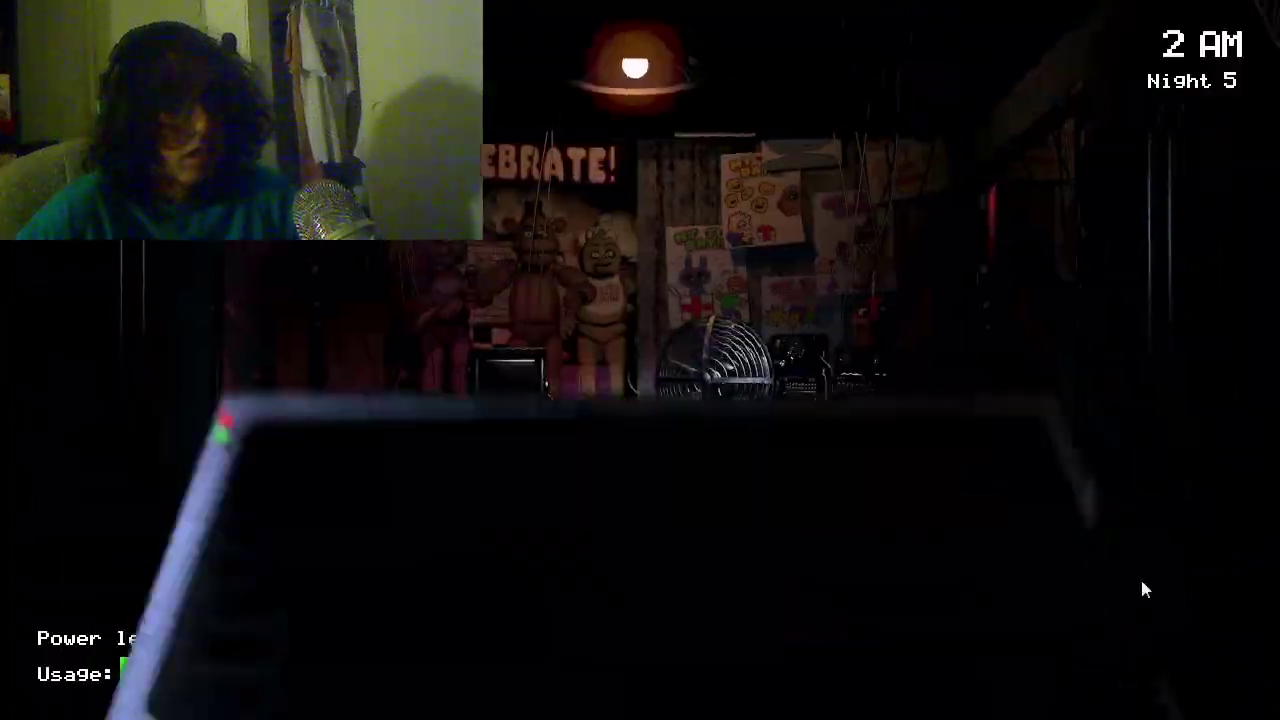
click(640, 670)
click(1086, 600)
click(555, 668)
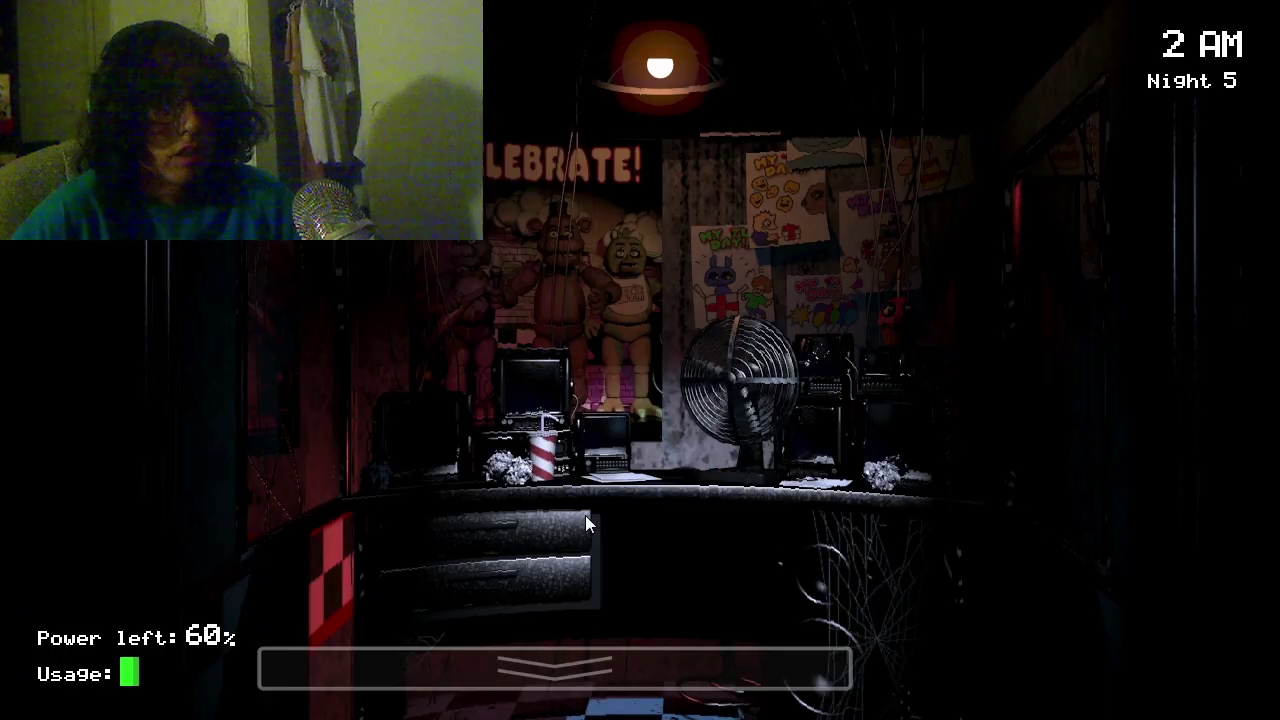
Step: Raise the cameras again, check the corner feeds, and settle on East Hall
click(600, 668)
click(1085, 650)
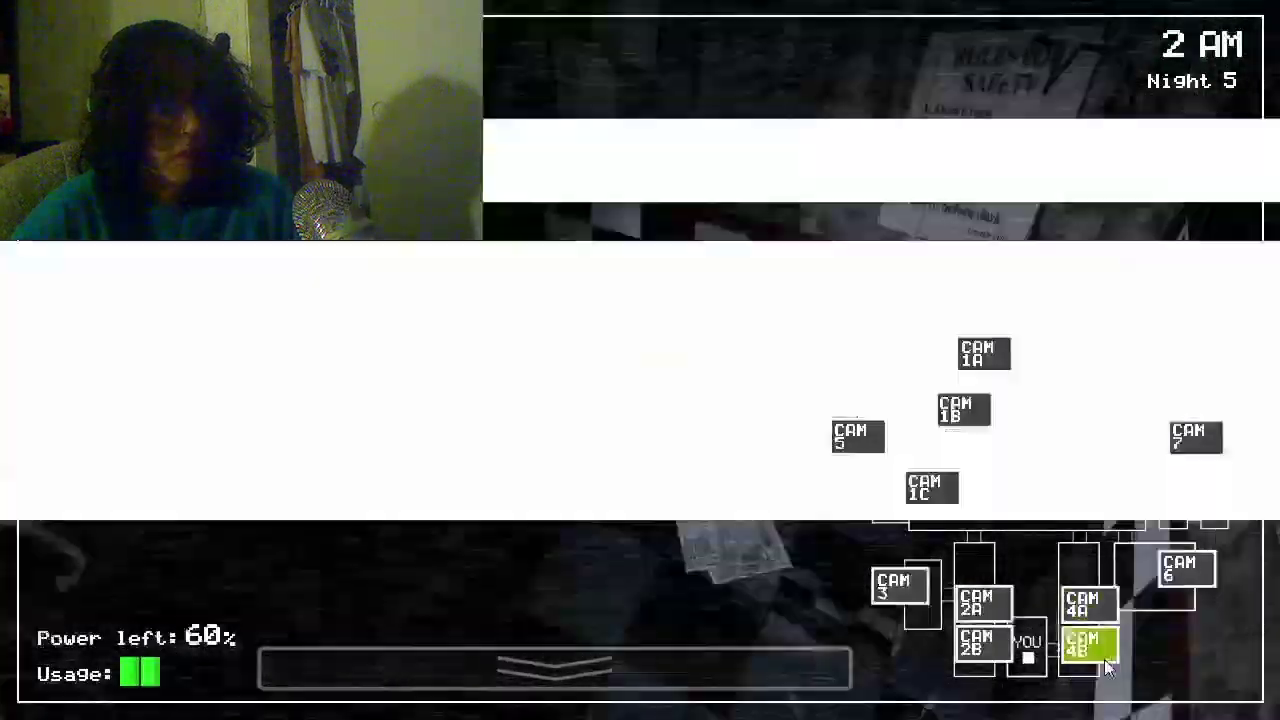
click(980, 648)
click(1088, 604)
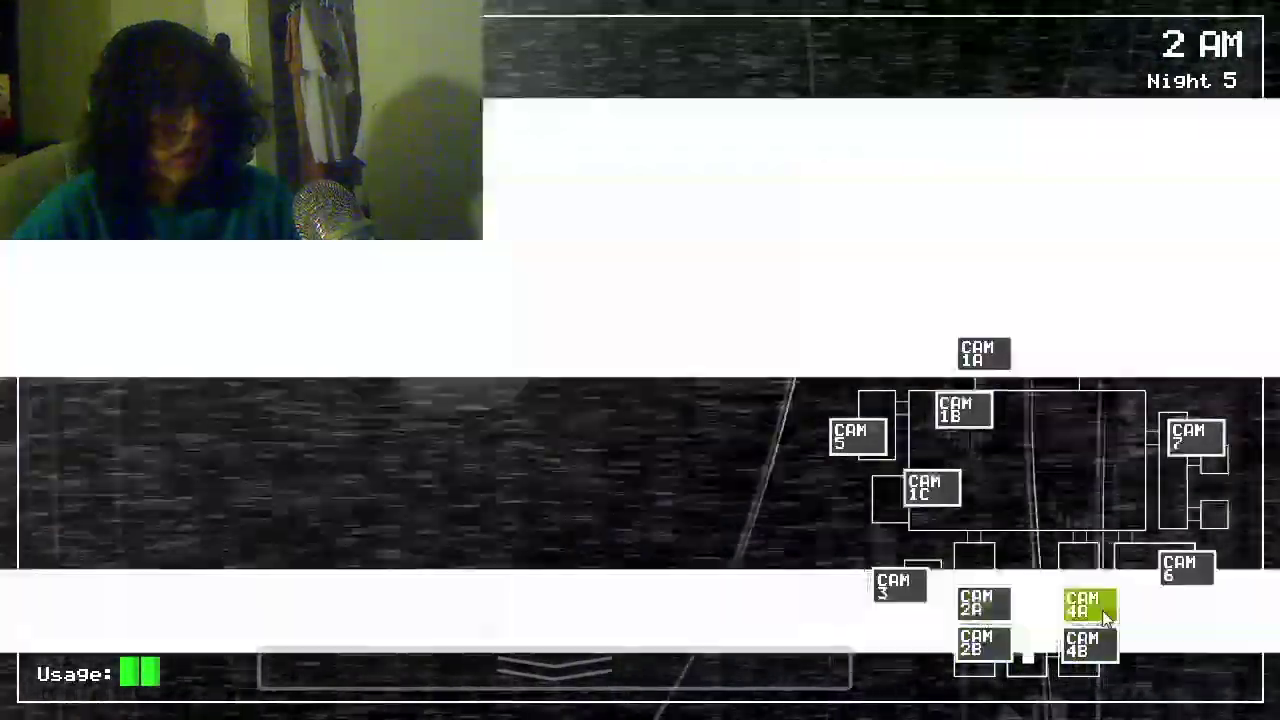